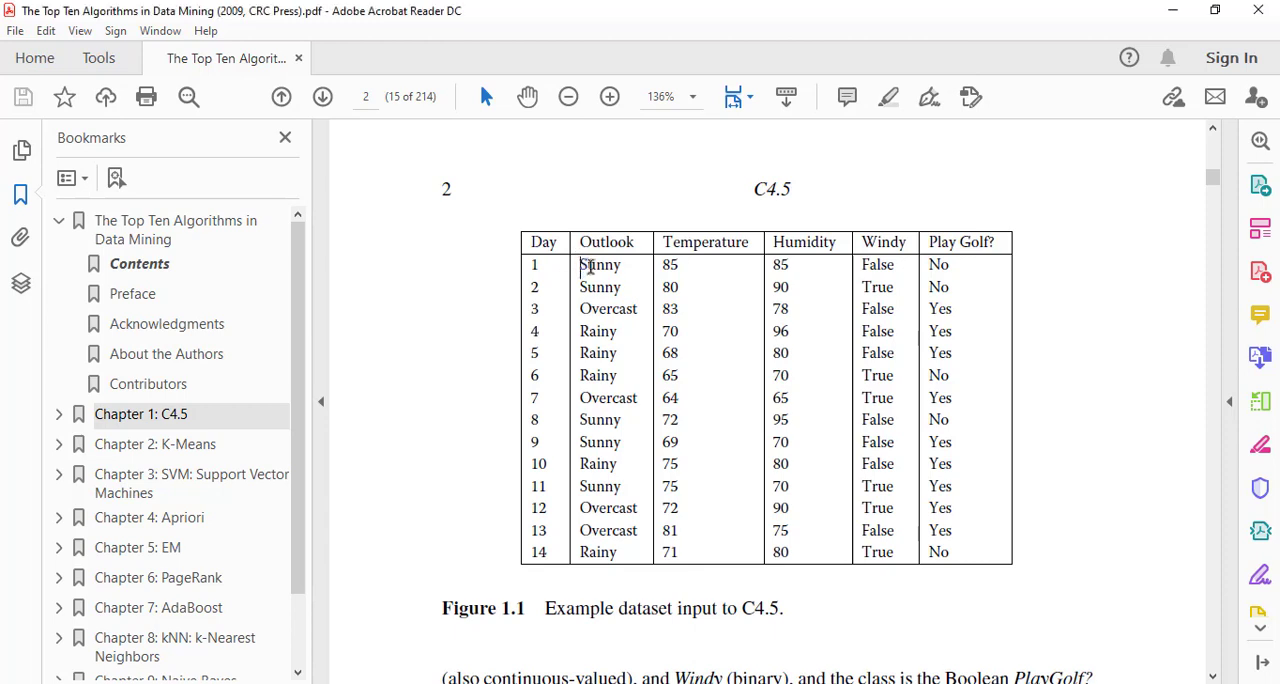
Examine the example dataset in Figure 1.1, including the day 1 weather values and the last observation, day 14.
drag(577, 259, 681, 268)
click(700, 320)
drag(773, 267, 801, 267)
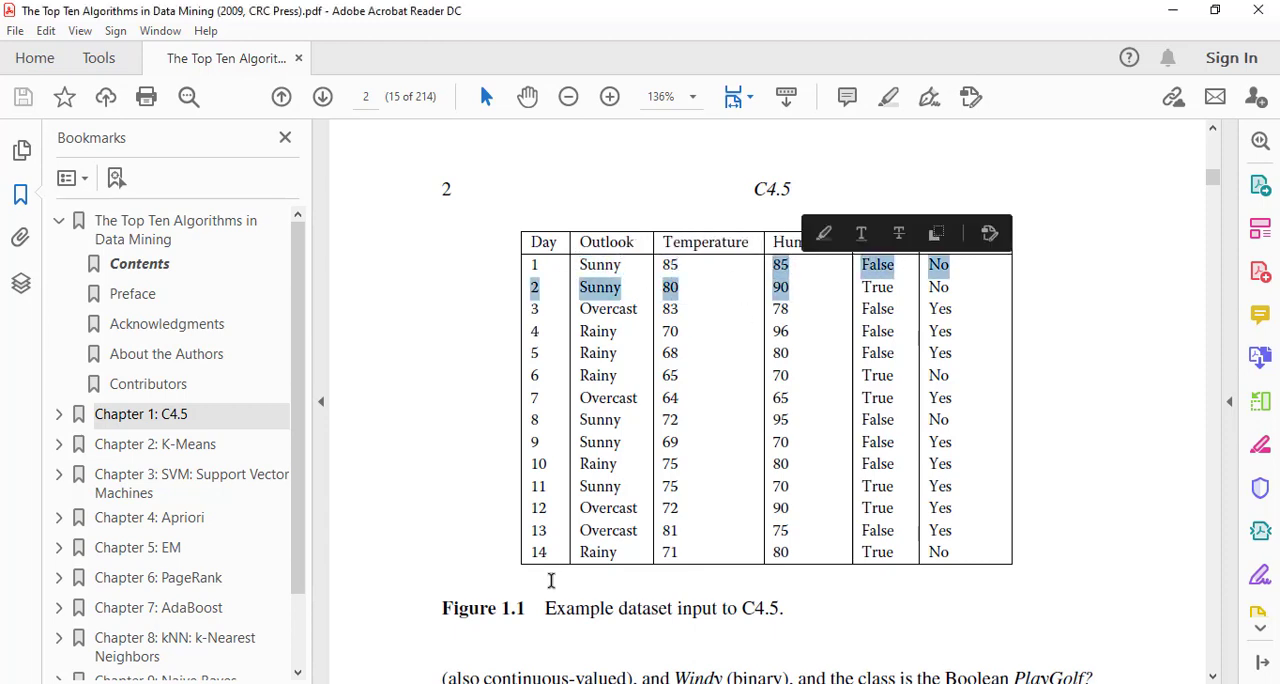
drag(531, 556, 583, 555)
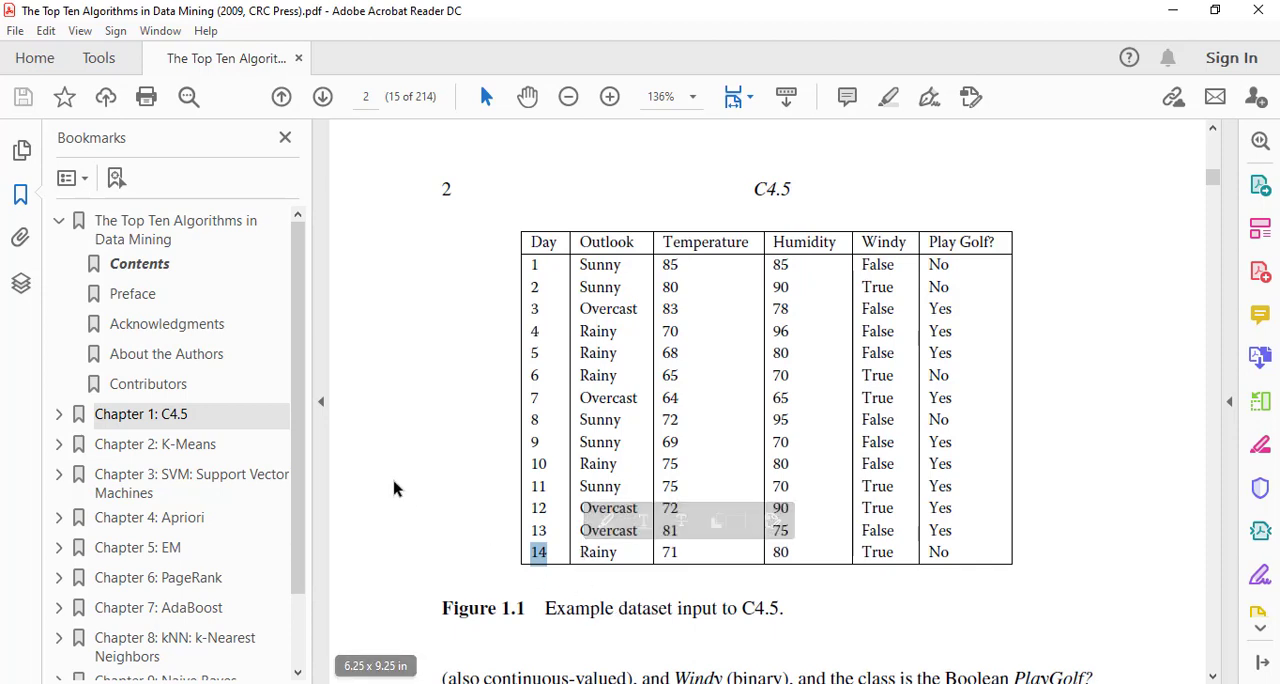
click(411, 482)
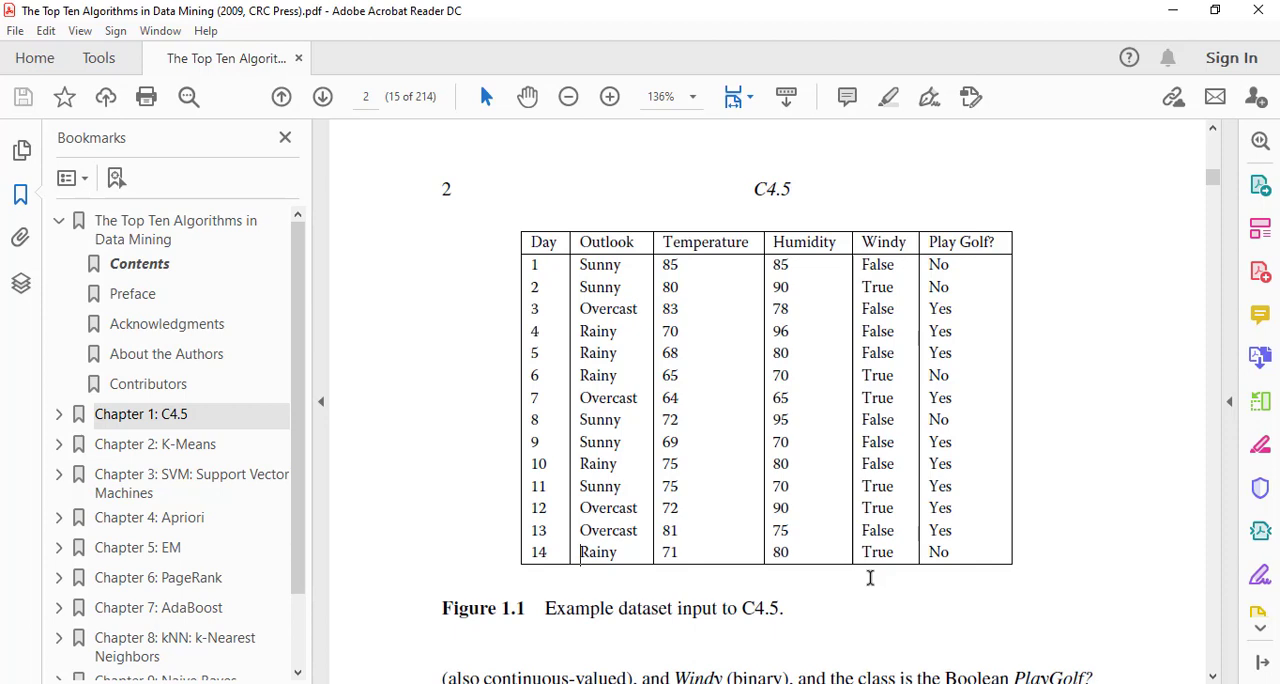
scroll(504, 512, down, 1)
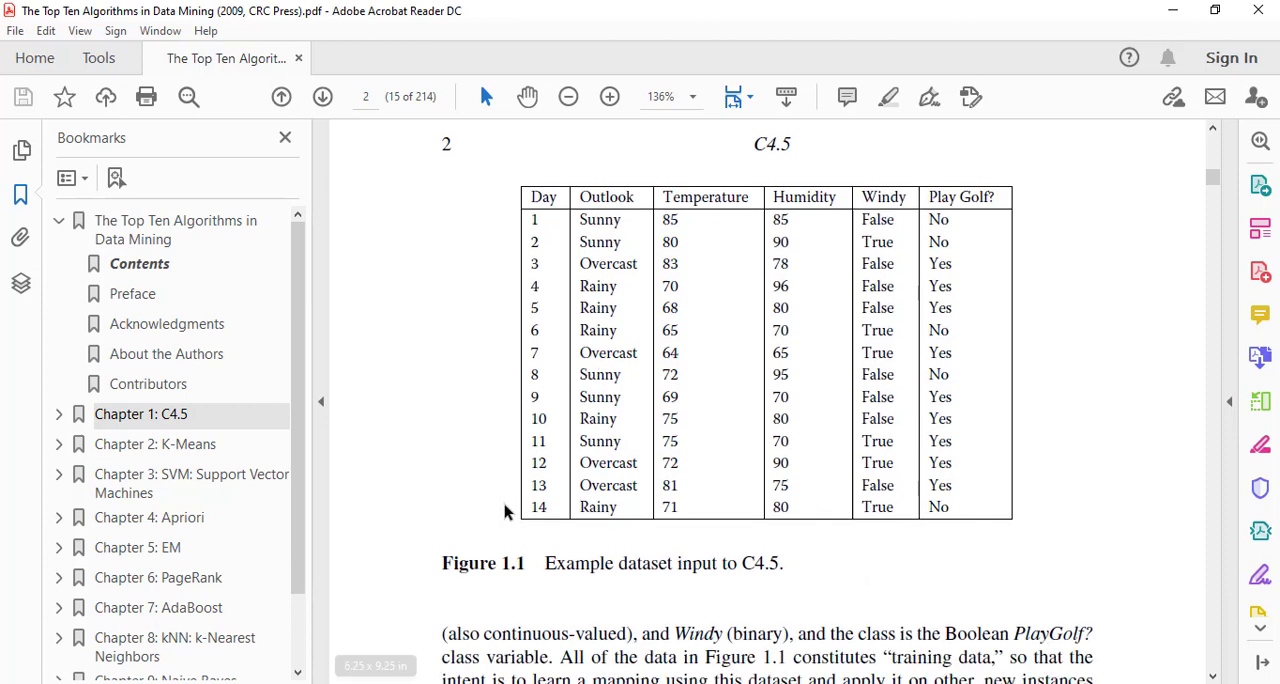
Switch to the Word note, move its window below the table's first rows, and begin a new line under the C&RT sentence.
key(alt+Tab)
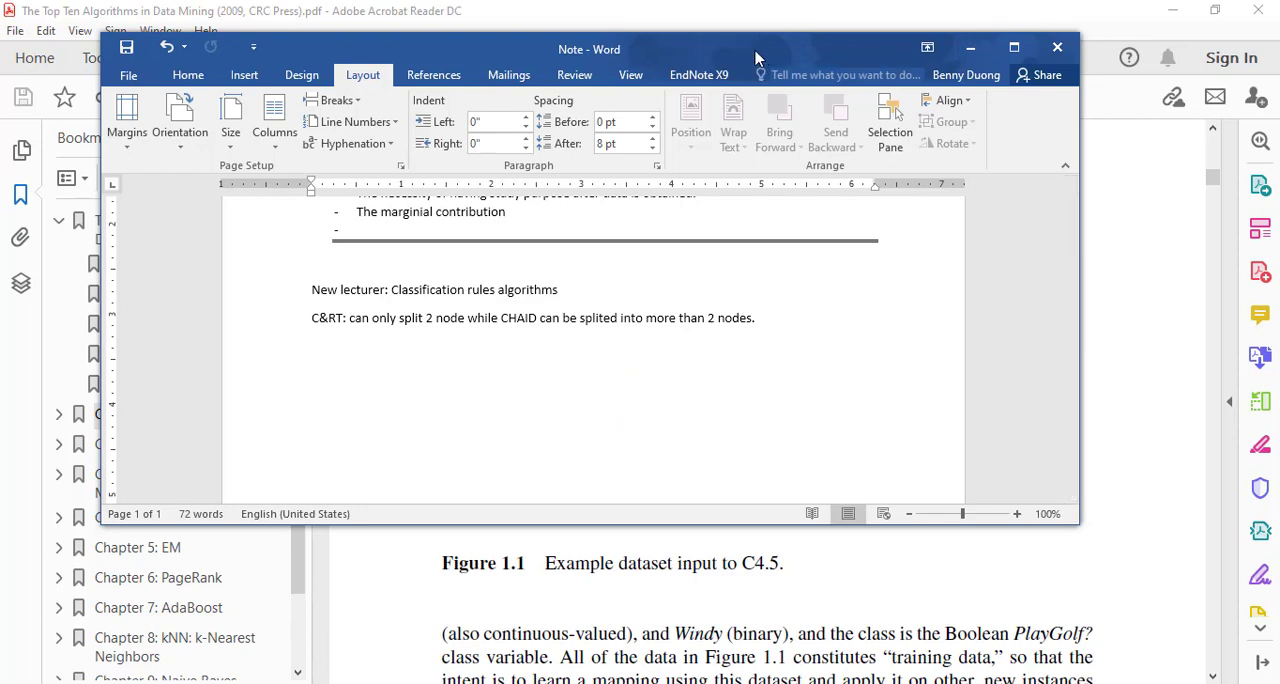
drag(757, 60, 924, 329)
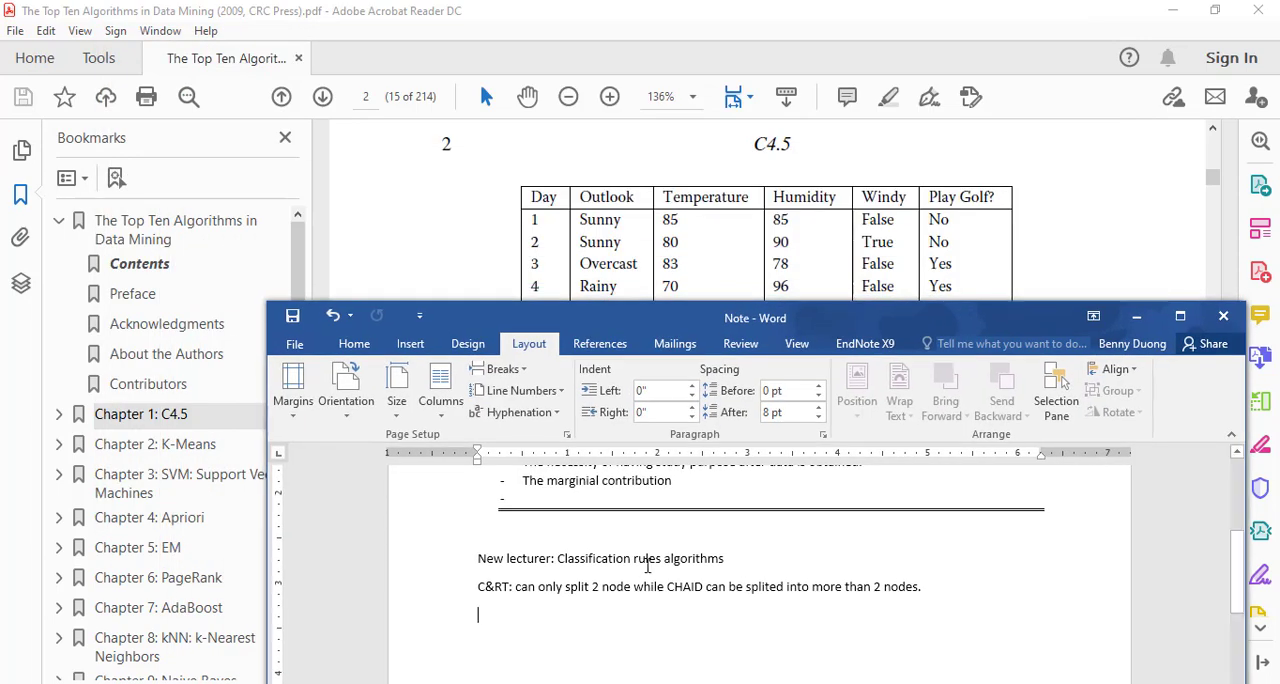
key(Return)
Write "Out of all 14 times observed, what factor(s) would be the best criteria for" on the new line.
text(Ou)
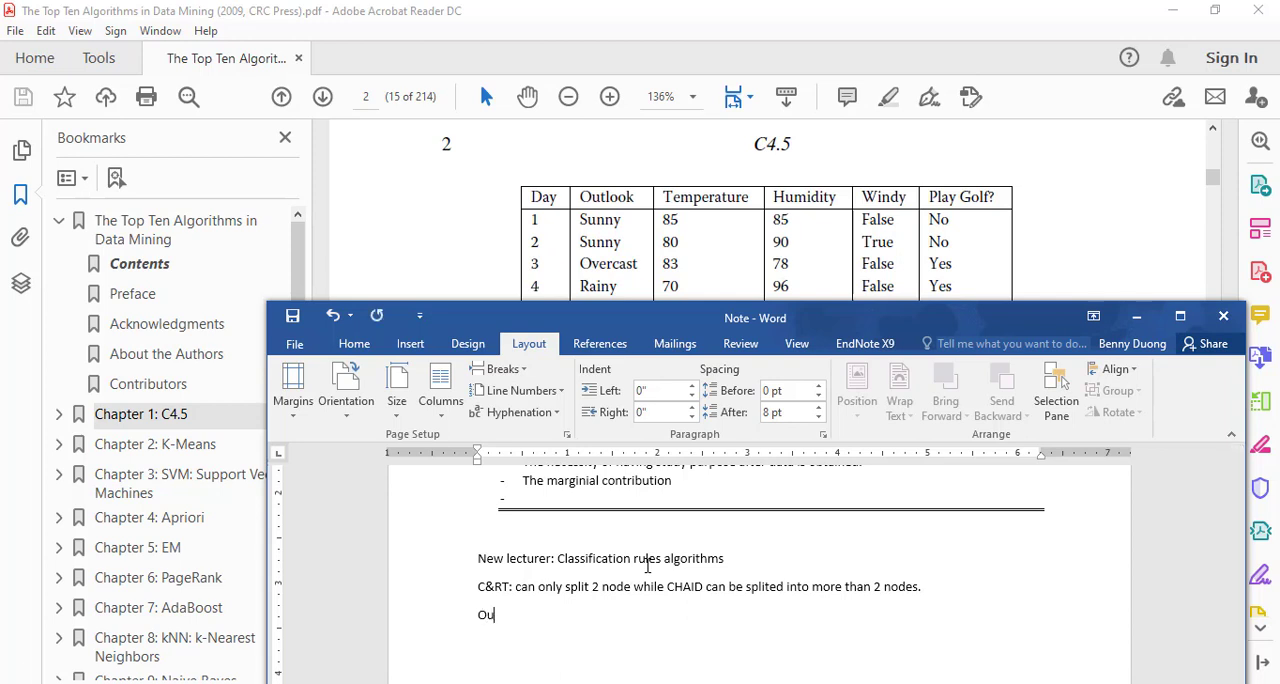
text(t of all 14)
text( times of)
text(served)
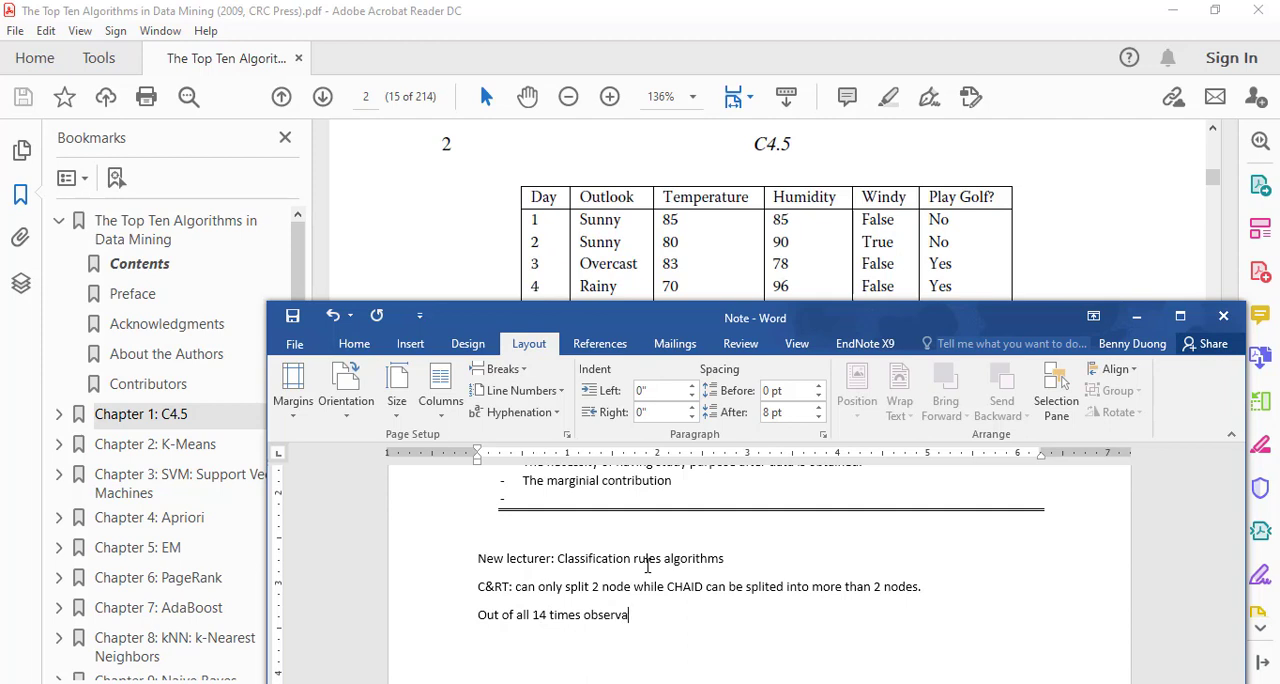
key(BackSpace)
key(BackSpace)
text(ed, what factor(s) would)
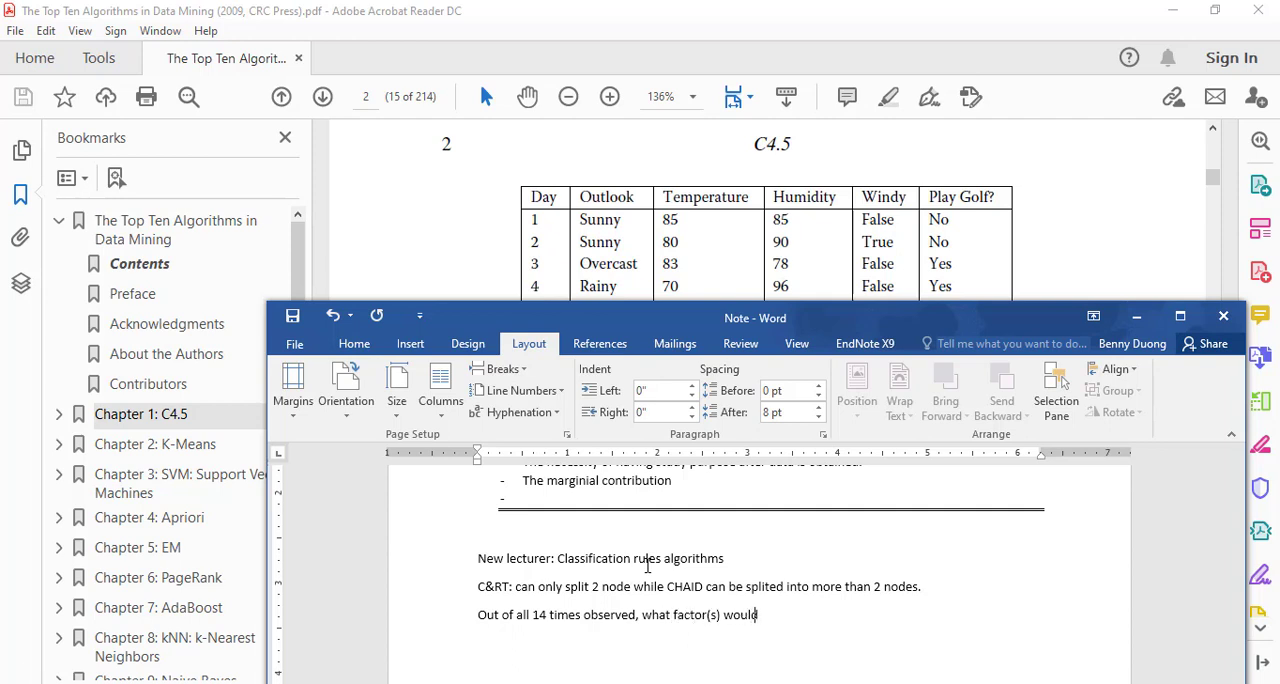
text( be the best criteria for pl)
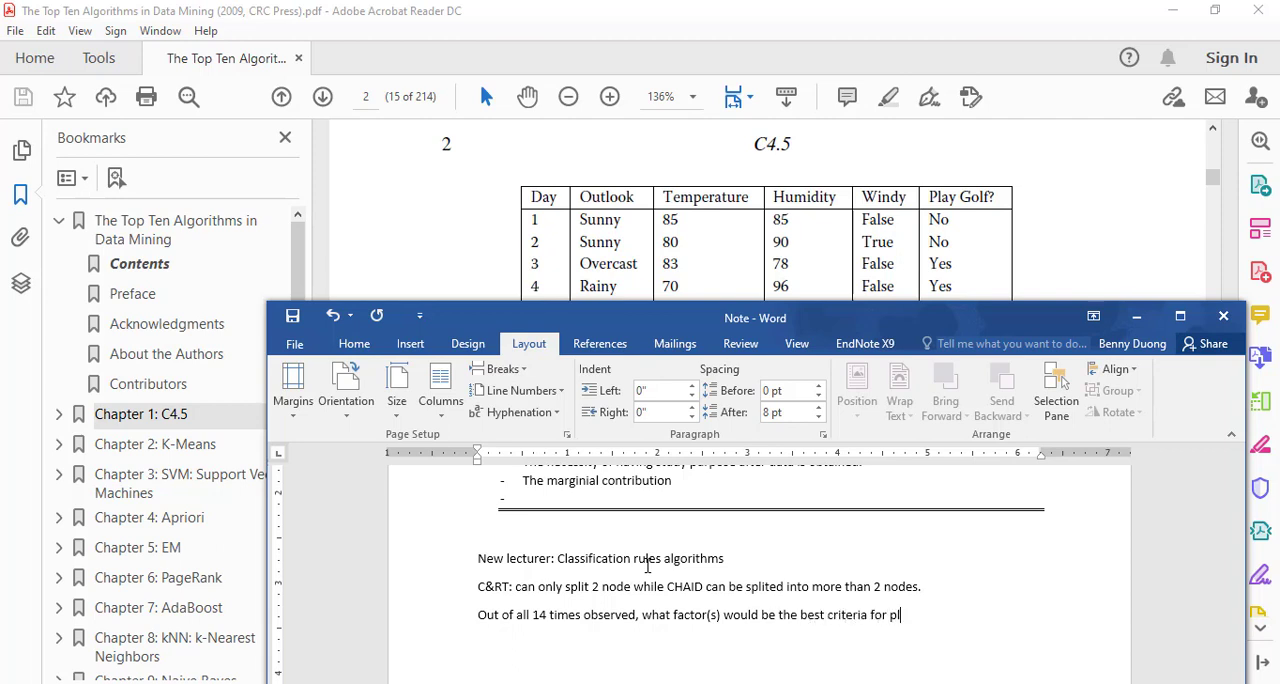
text(ay or not)
Complete the sentence about the best criteria with "whether or not playing golf.".
key(BackSpace)
key(BackSpace)
key(BackSpace)
key(BackSpace)
key(BackSpace)
key(BackSpace)
key(BackSpace)
key(BackSpace)
key(BackSpace)
text(whether ot n)
key(BackSpace)
text(r not playi)
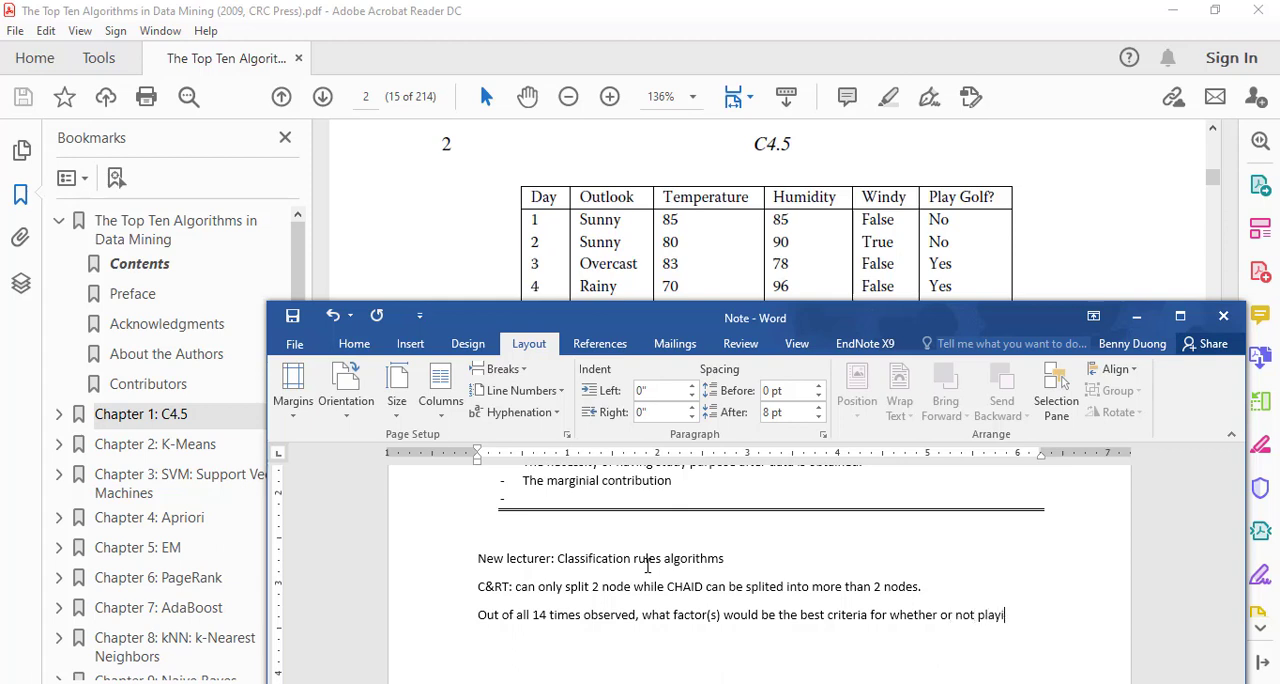
text(ng golf.)
Move the note window lower to reveal more table rows and add "(based on previous experience)" before the sentence's final period.
drag(990, 320, 966, 357)
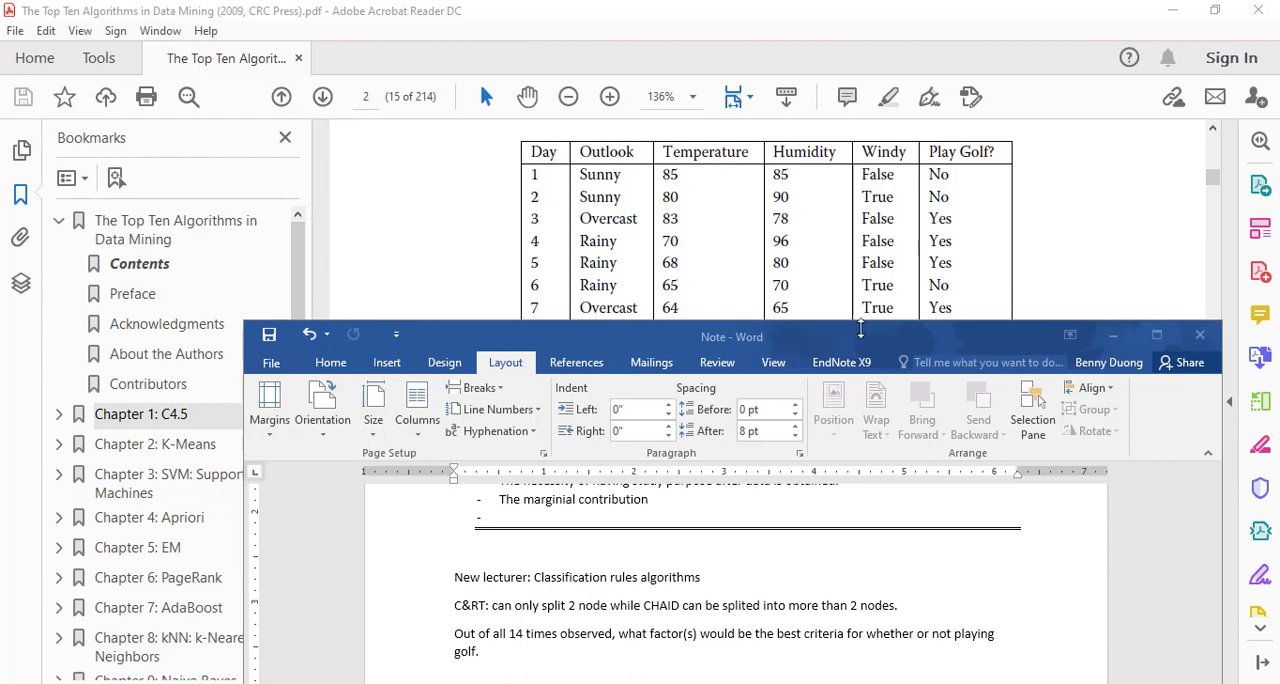
click(545, 655)
key(Return)
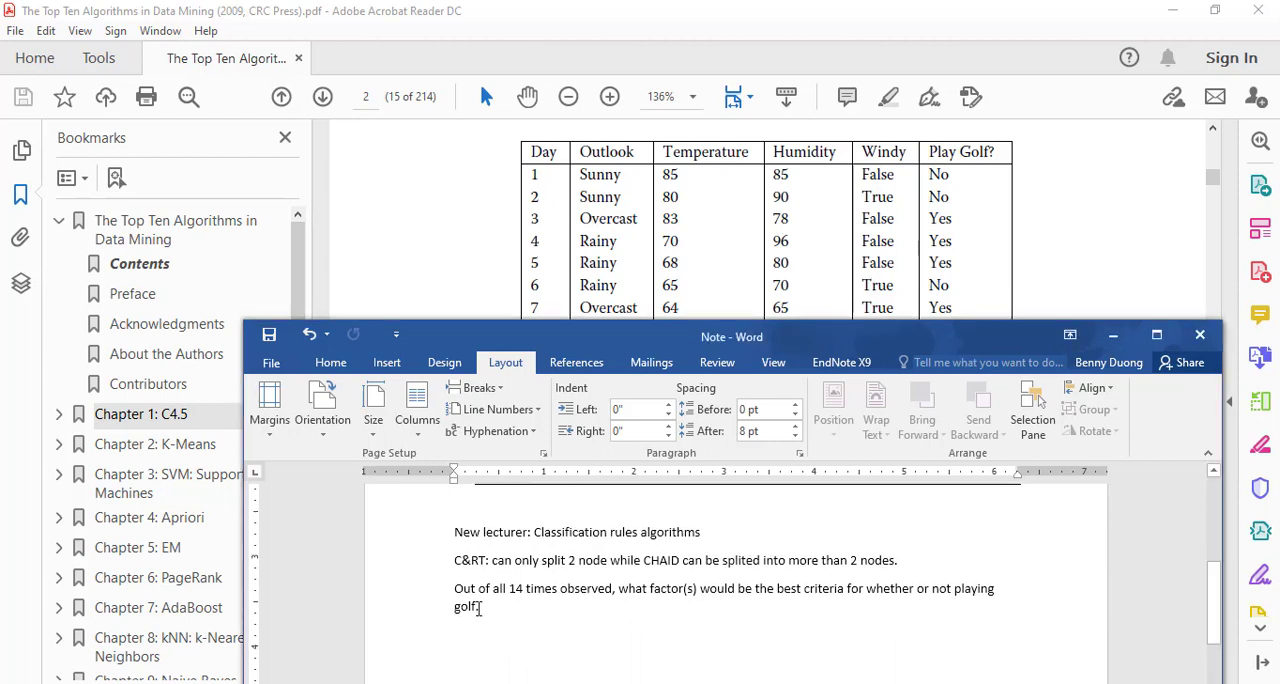
key(BackSpace)
text((ba)
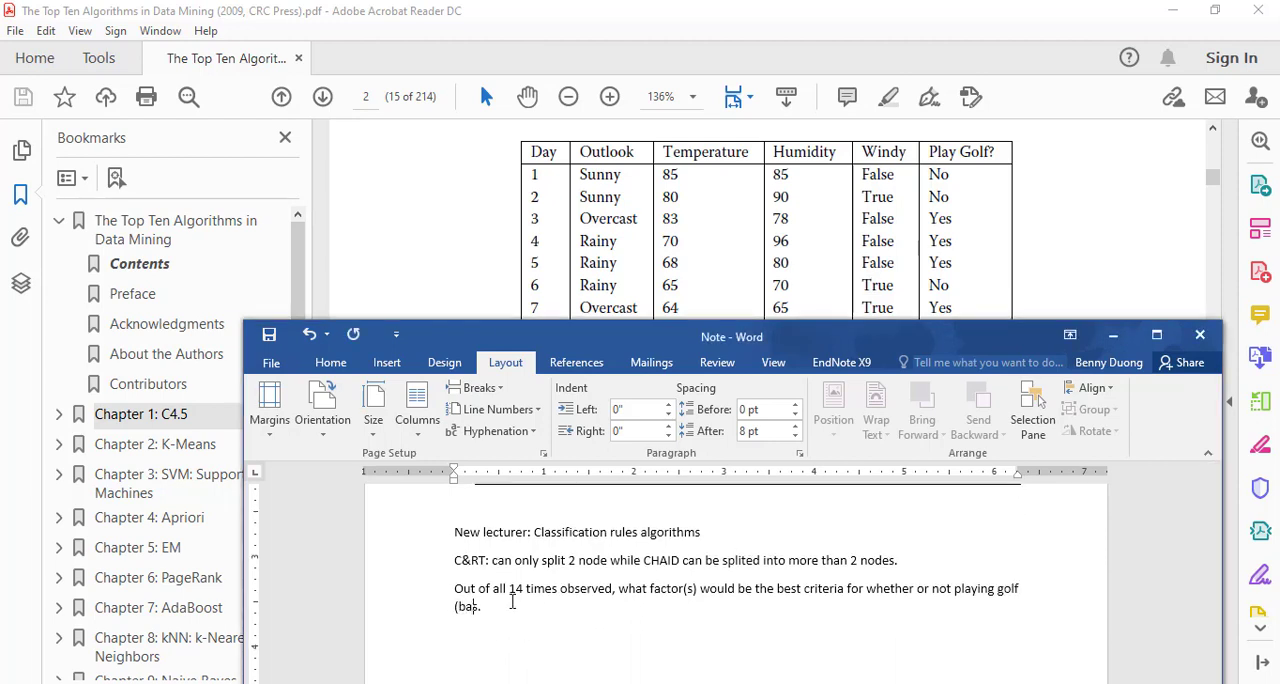
text(sed on previous expe)
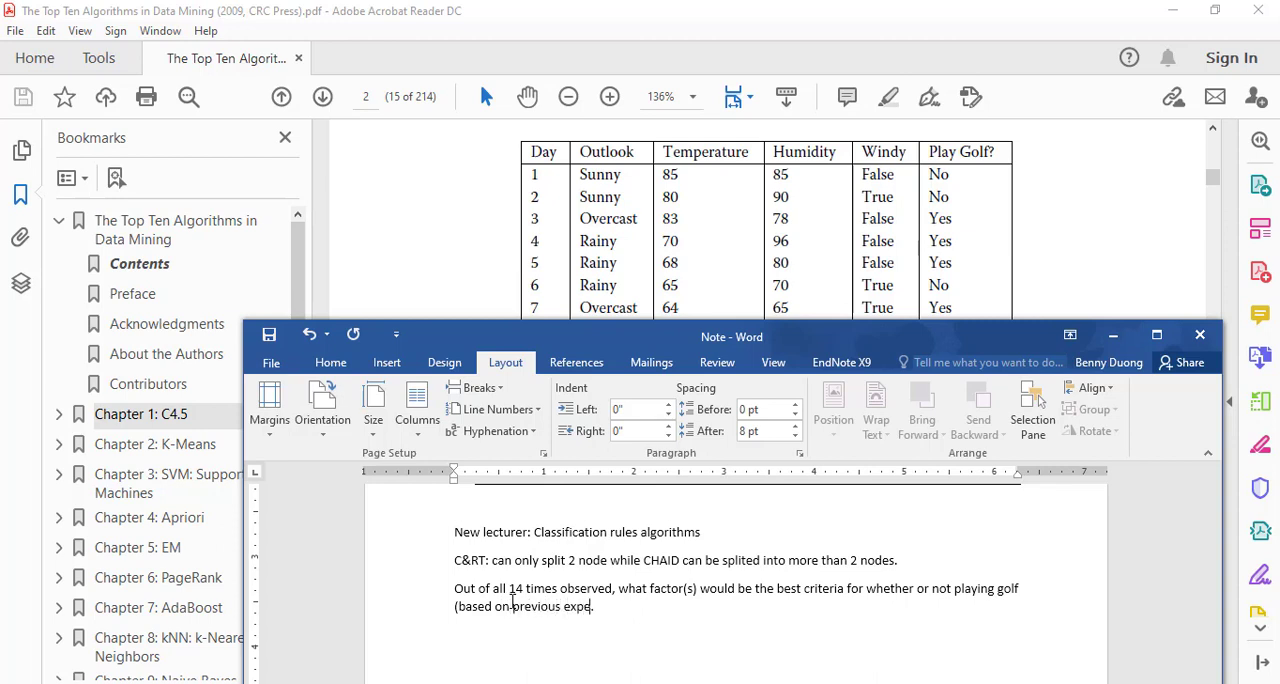
text(rience).)
scroll(700, 570, down, 2)
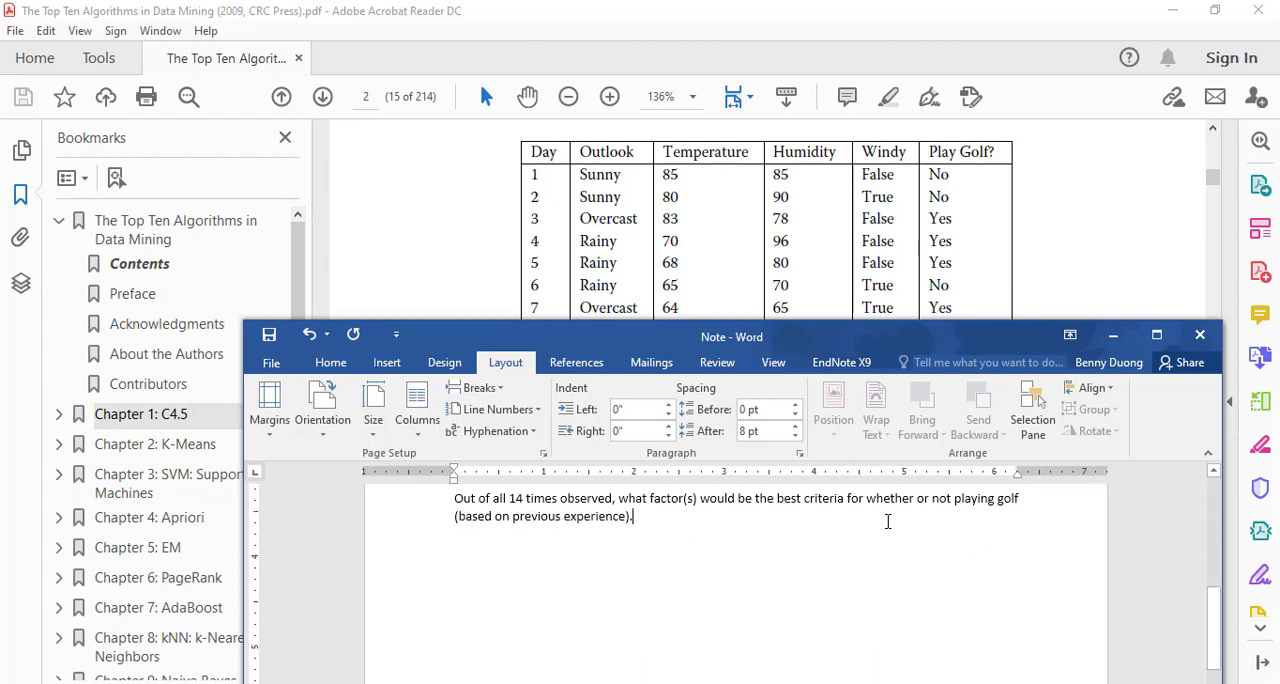
Insert "or making decision" between "playing golf" and the bracketed phrase.
click(1016, 499)
text(or making )
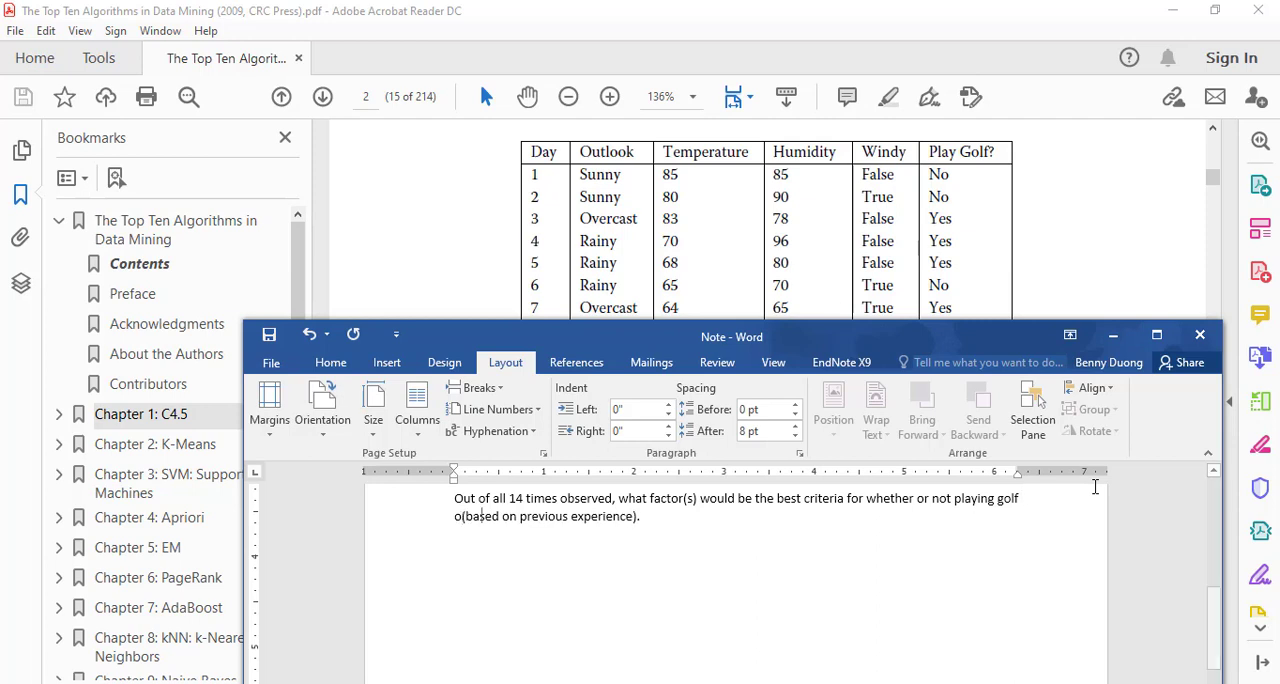
text(d)
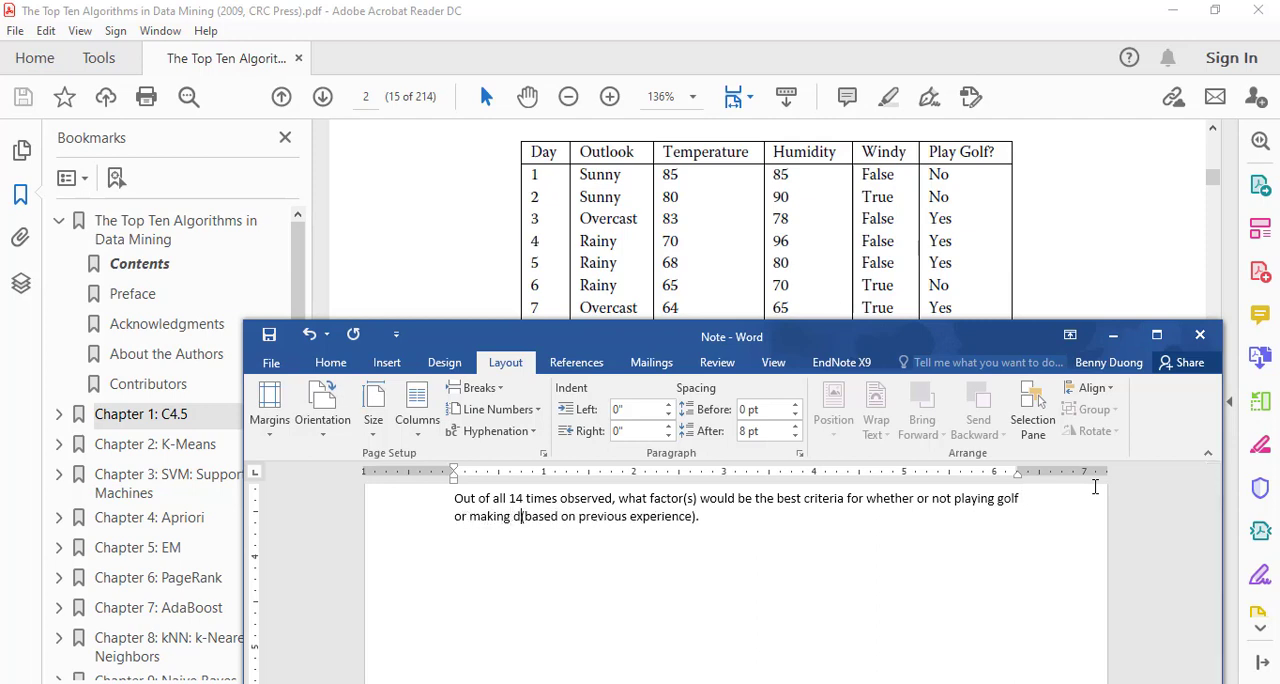
text(ecision)
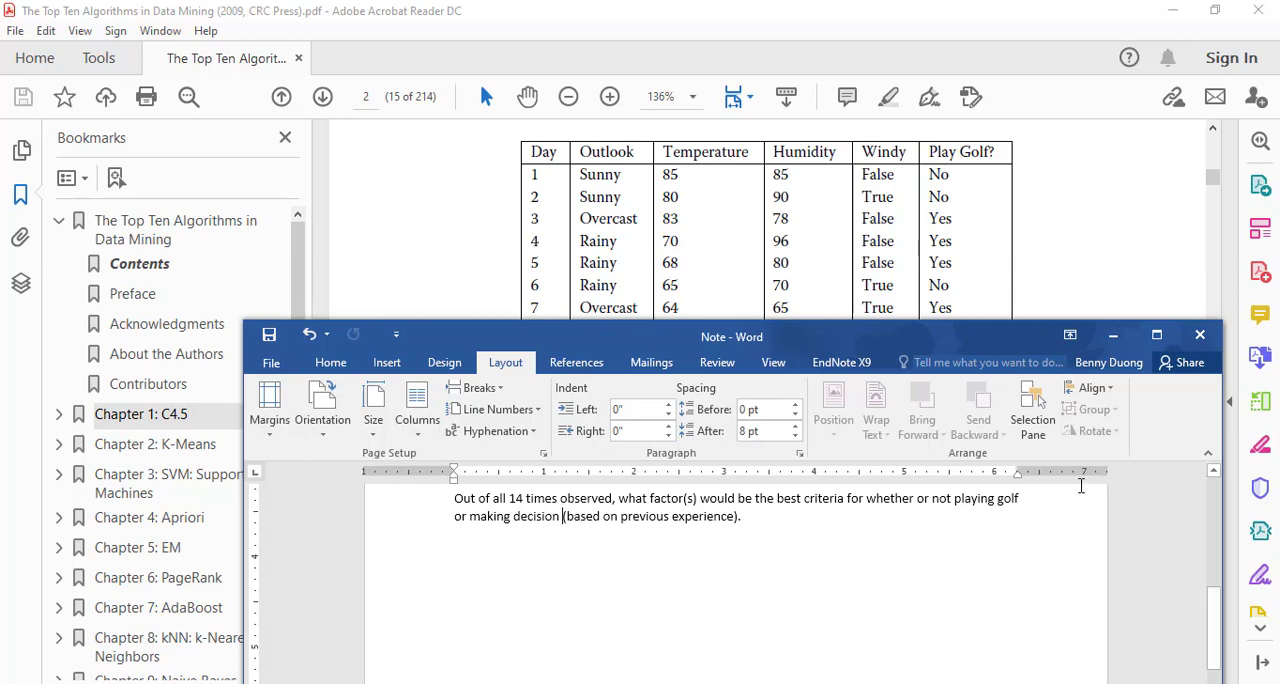
Begin a second sentence in the paragraph with "Though only 14 case seems challenge for human to detect the underlying".
key(End)
text(Though only 14 case see)
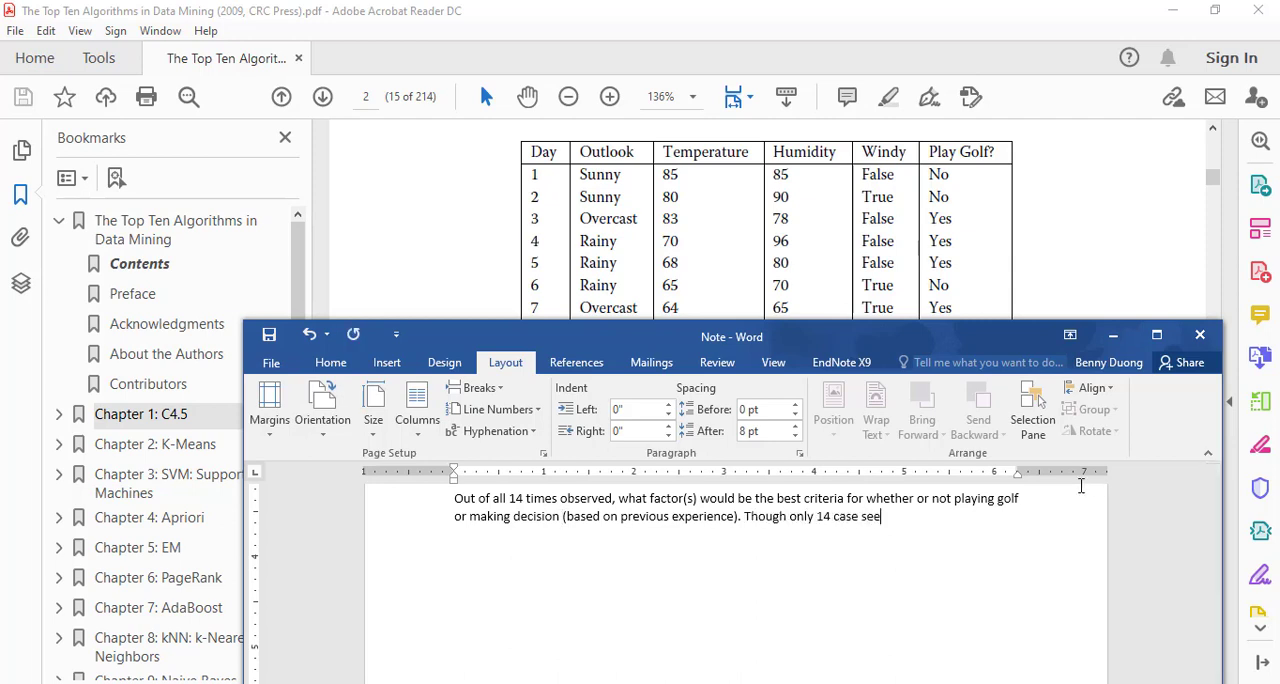
text(ms challenge for hu)
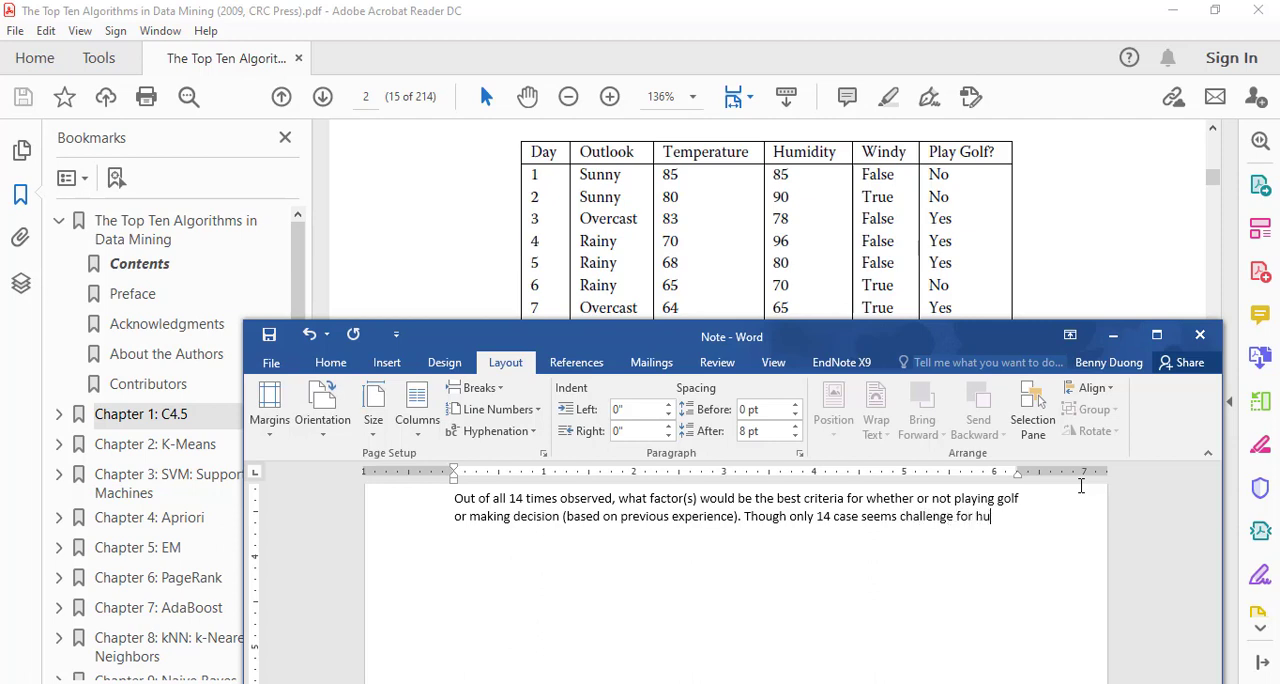
text(man to de)
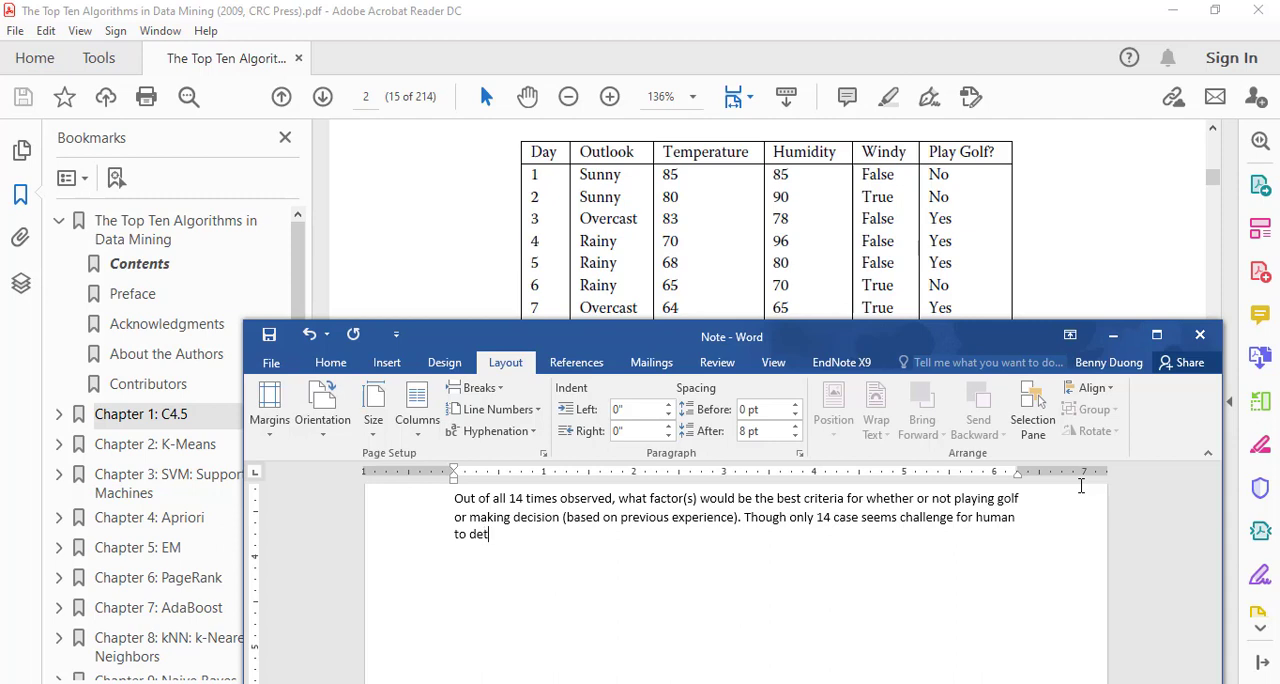
text(tect the underlying)
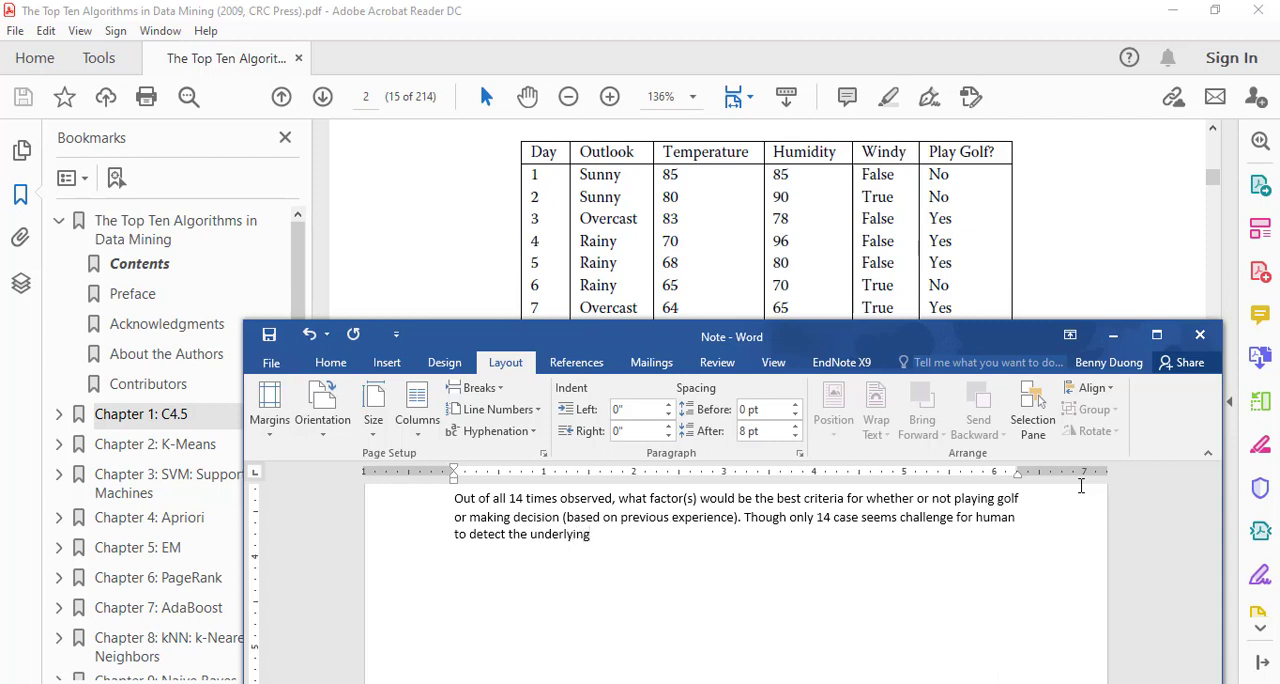
text( fact)
Finish the second sentence with "criteria, but computer program can handle it.".
key(BackSpace)
key(BackSpace)
text(criteria, but computer program c)
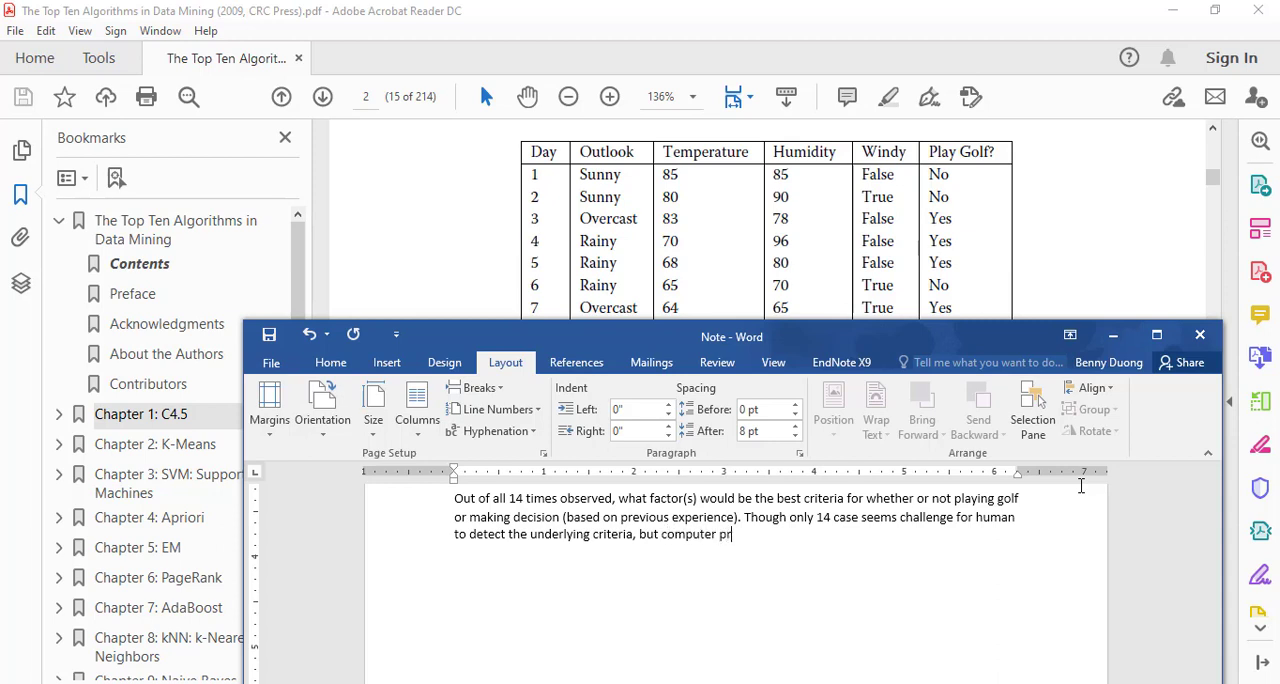
text(an do)
key(BackSpace)
key(BackSpace)
text(handle)
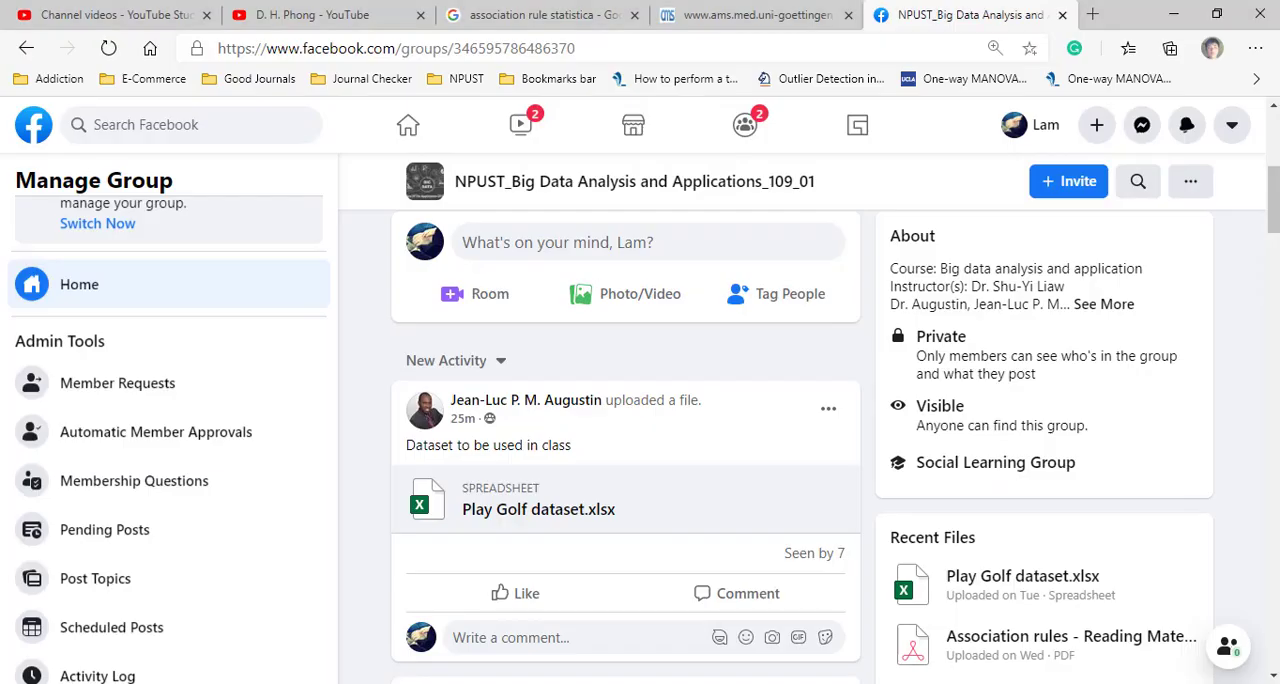
Minimize the open windows to reach the desktop and launch STATISTICA.
click(1173, 14)
click(1173, 14)
click(1173, 14)
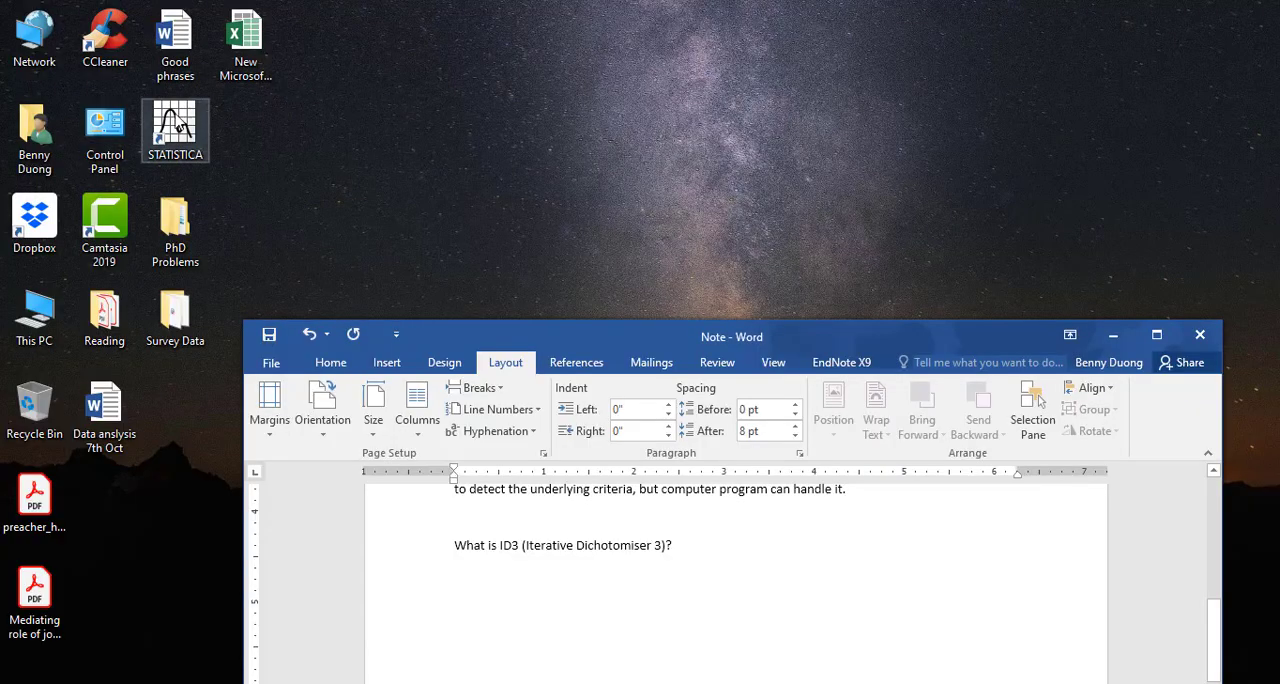
click(176, 126)
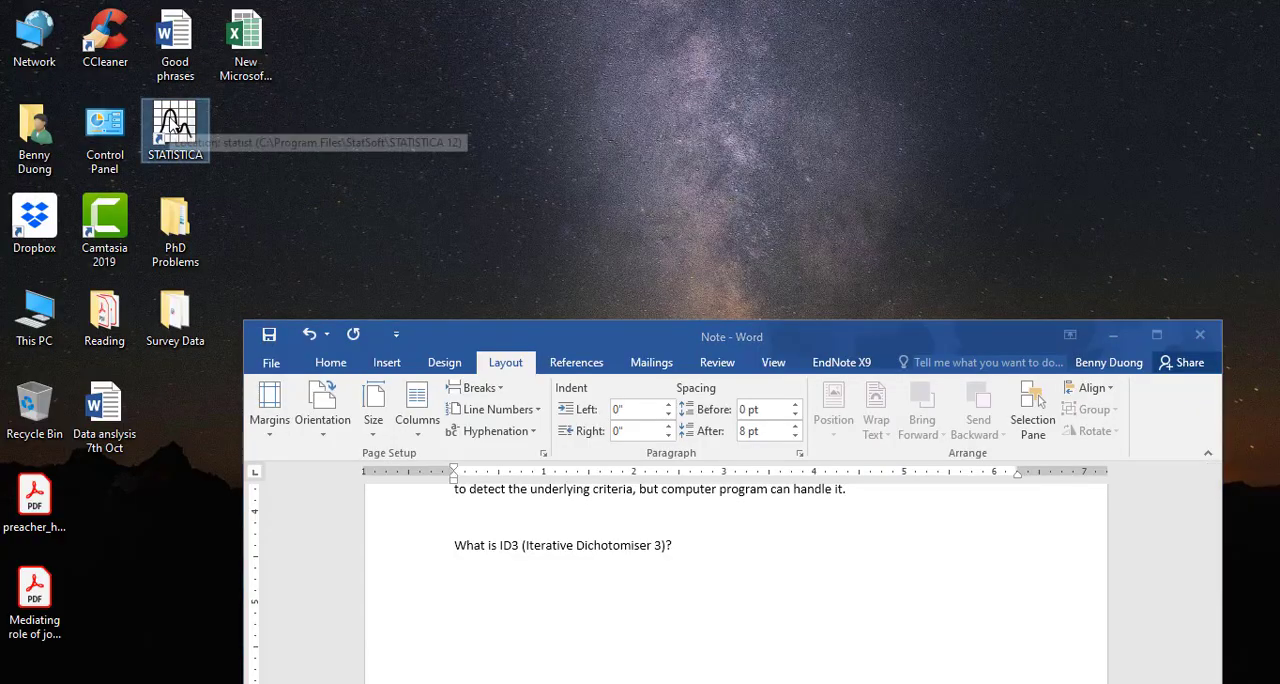
click(1115, 336)
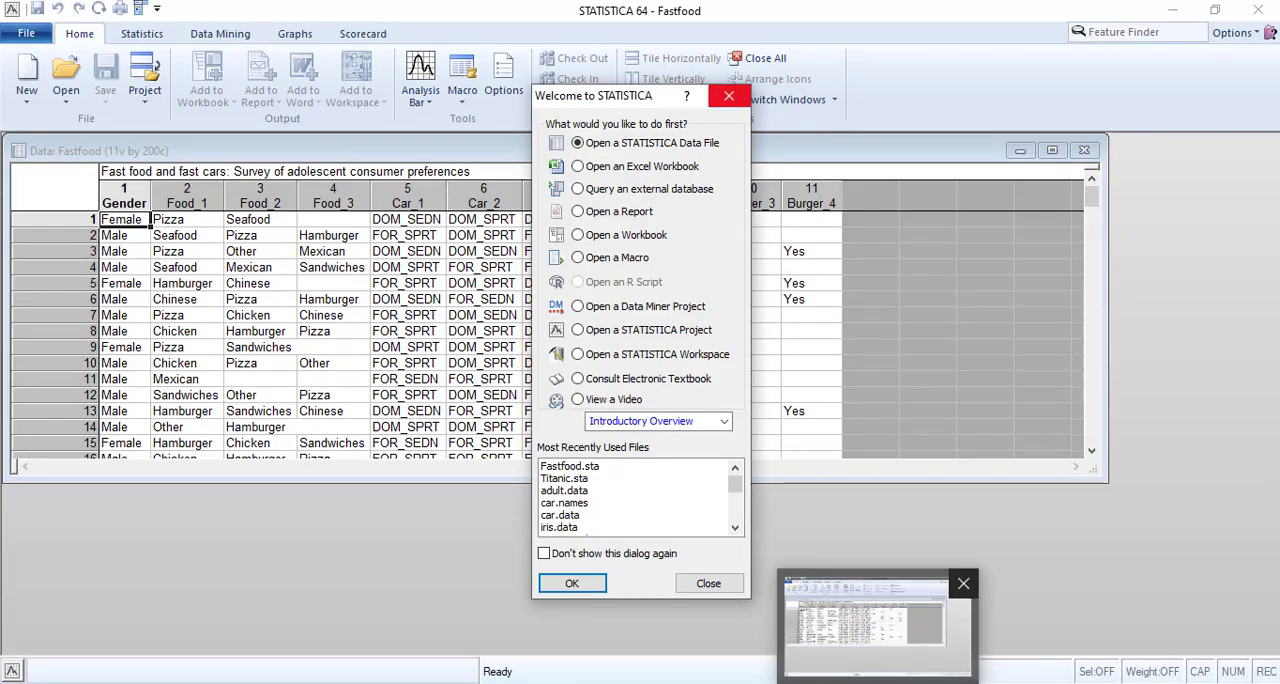
Dismiss the STATISTICA welcome dialog and close the Fastfood data sheet.
click(729, 95)
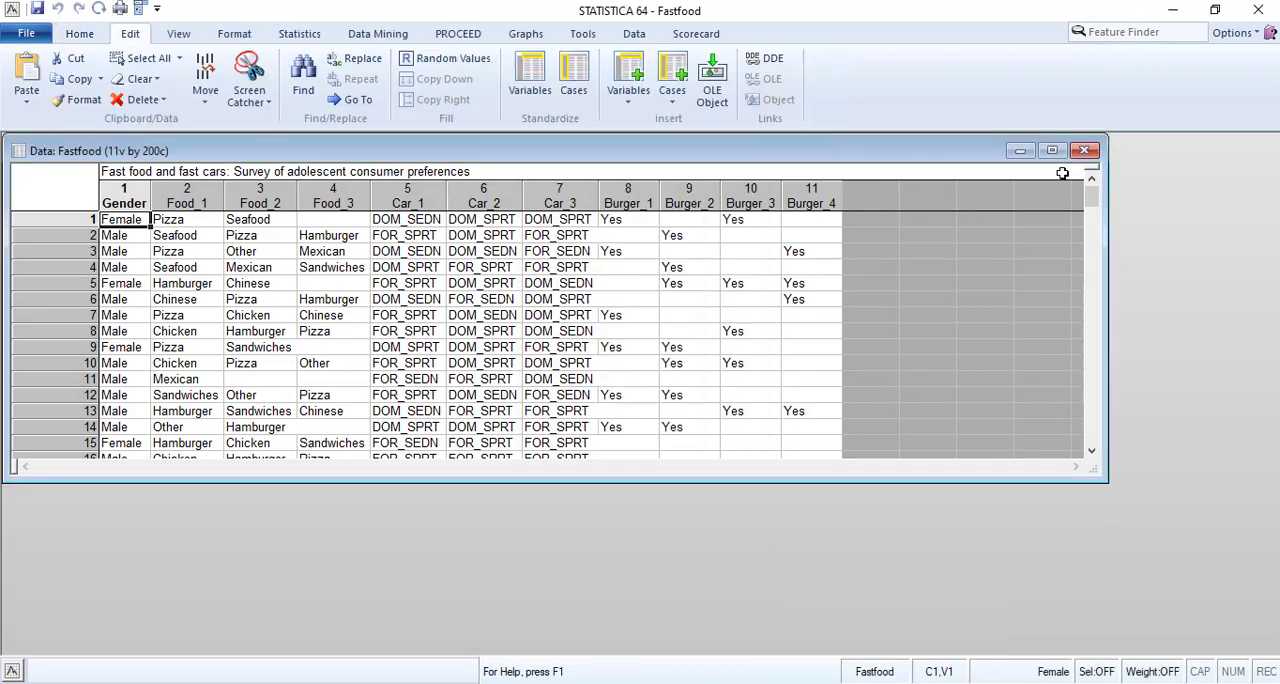
click(1085, 147)
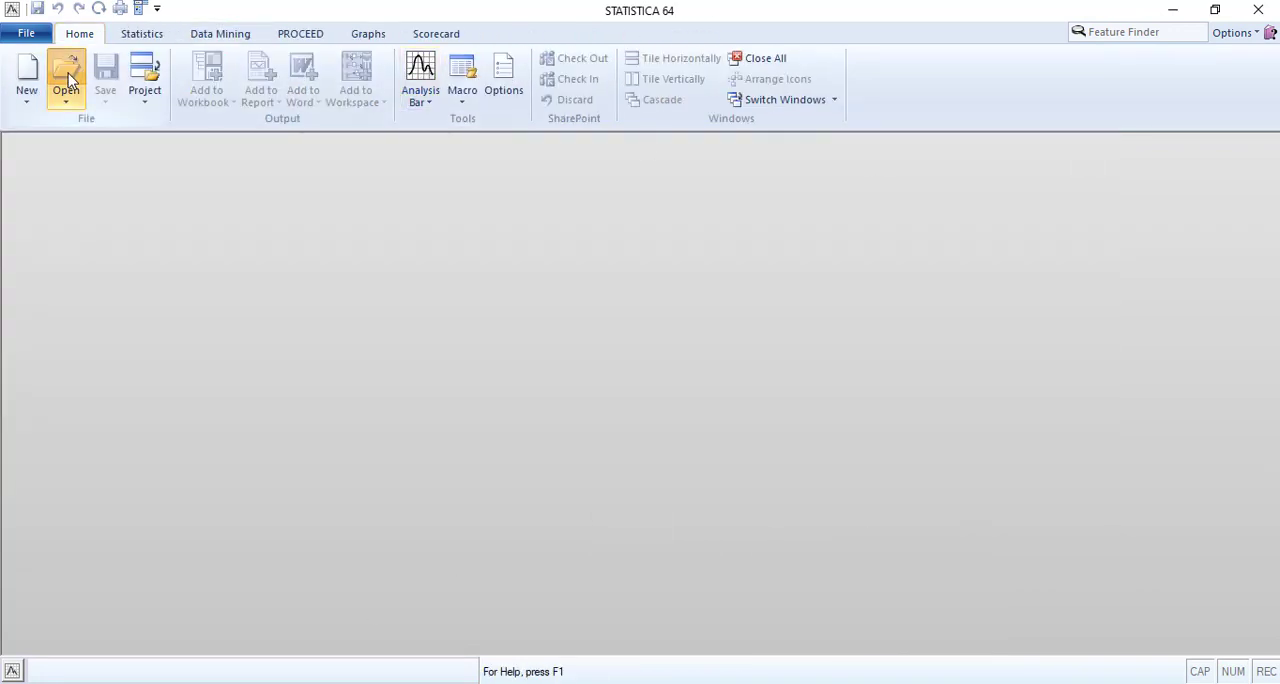
Start opening a data file and browse through This PC to the WORK - STUDY (E:) drive.
click(67, 110)
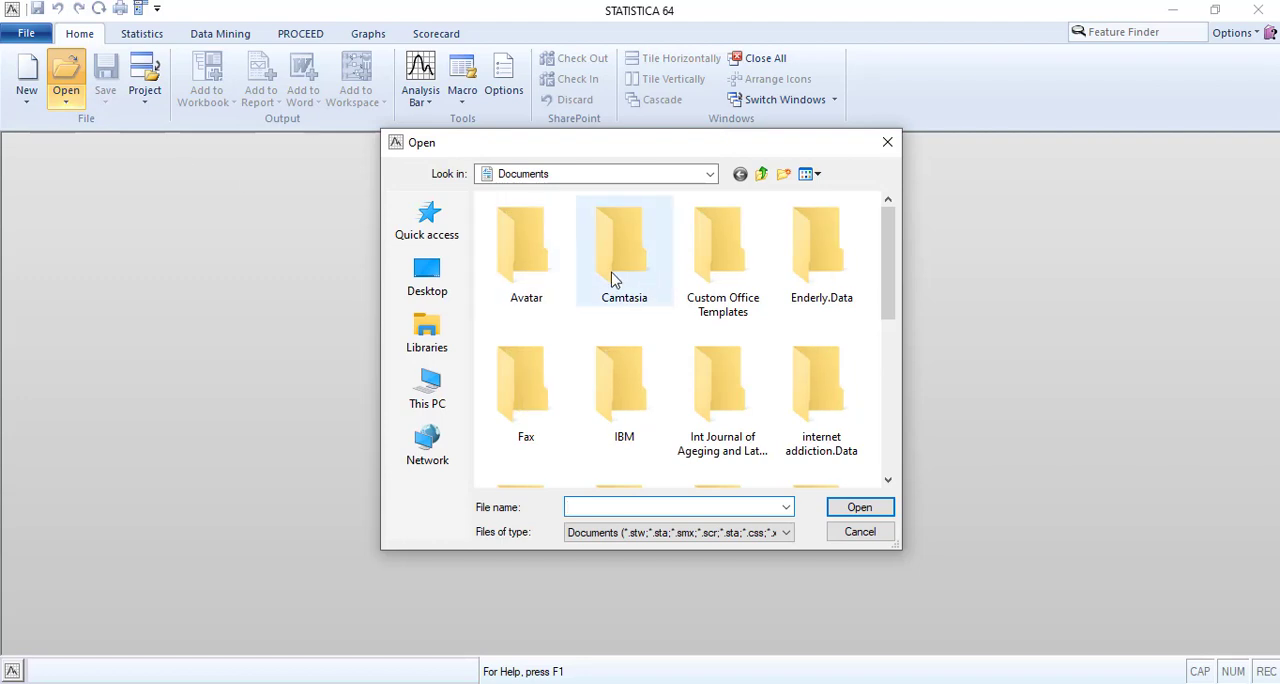
click(448, 288)
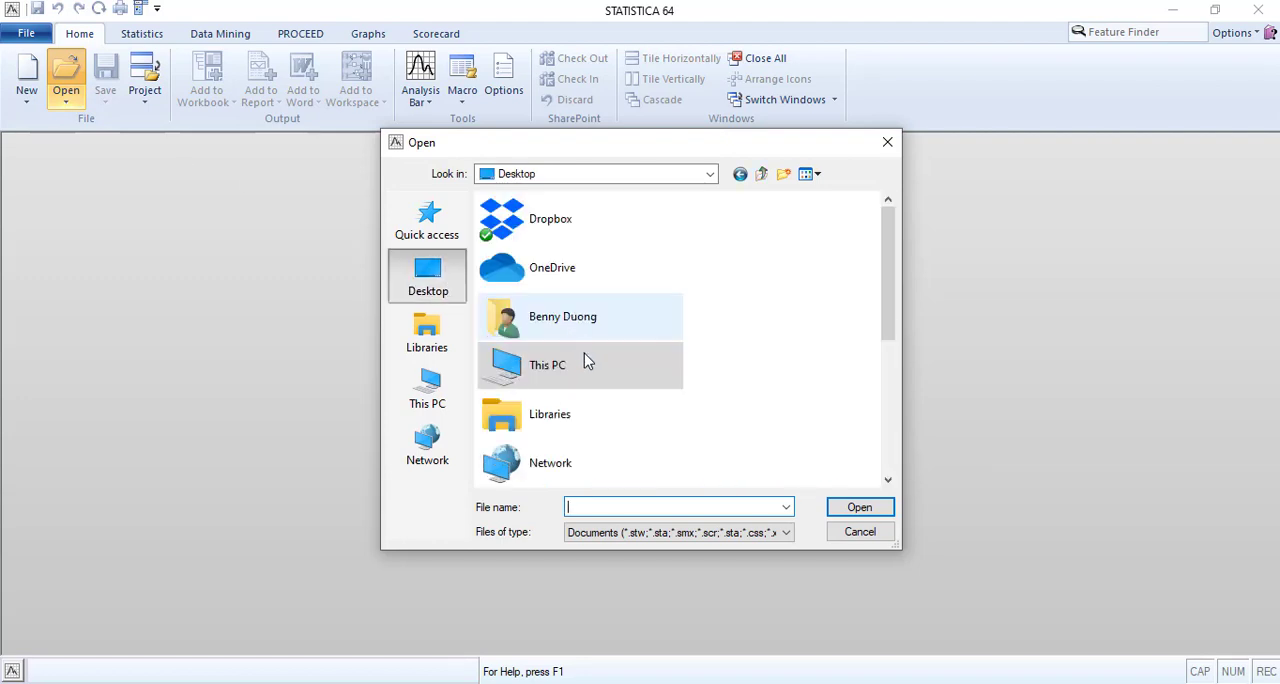
scroll(586, 380, down, 5)
scroll(587, 393, up, 5)
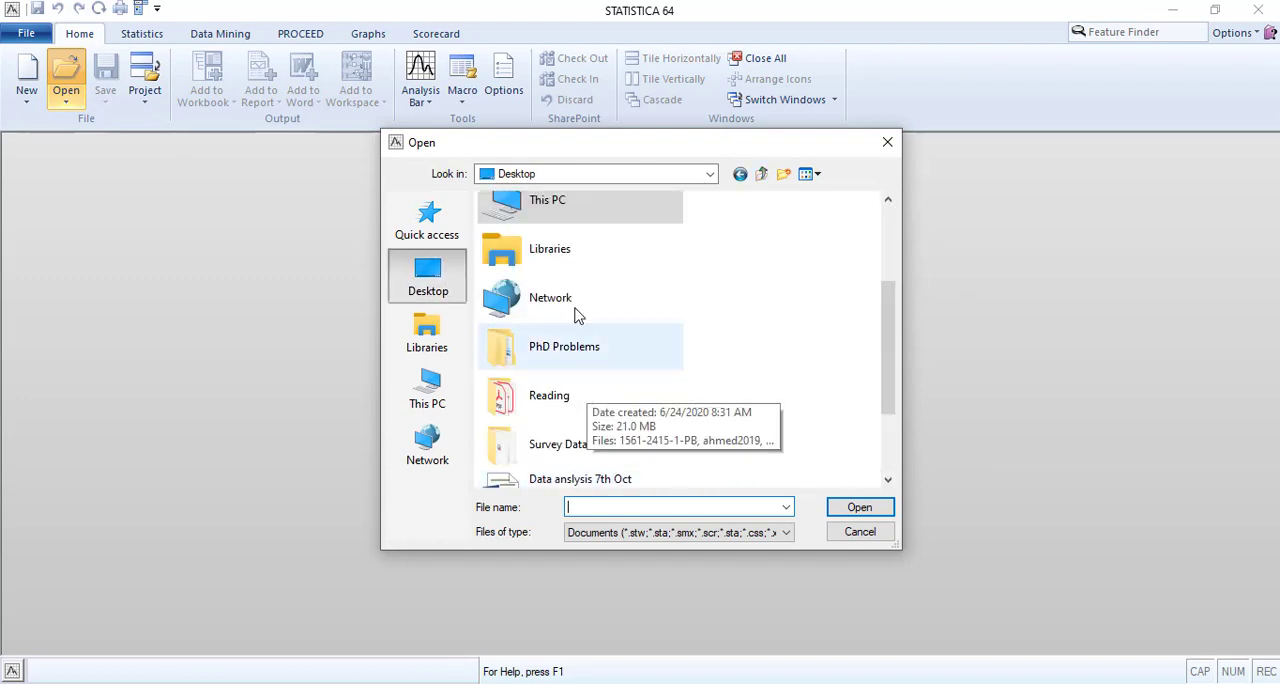
double_click(556, 205)
scroll(646, 364, down, 5)
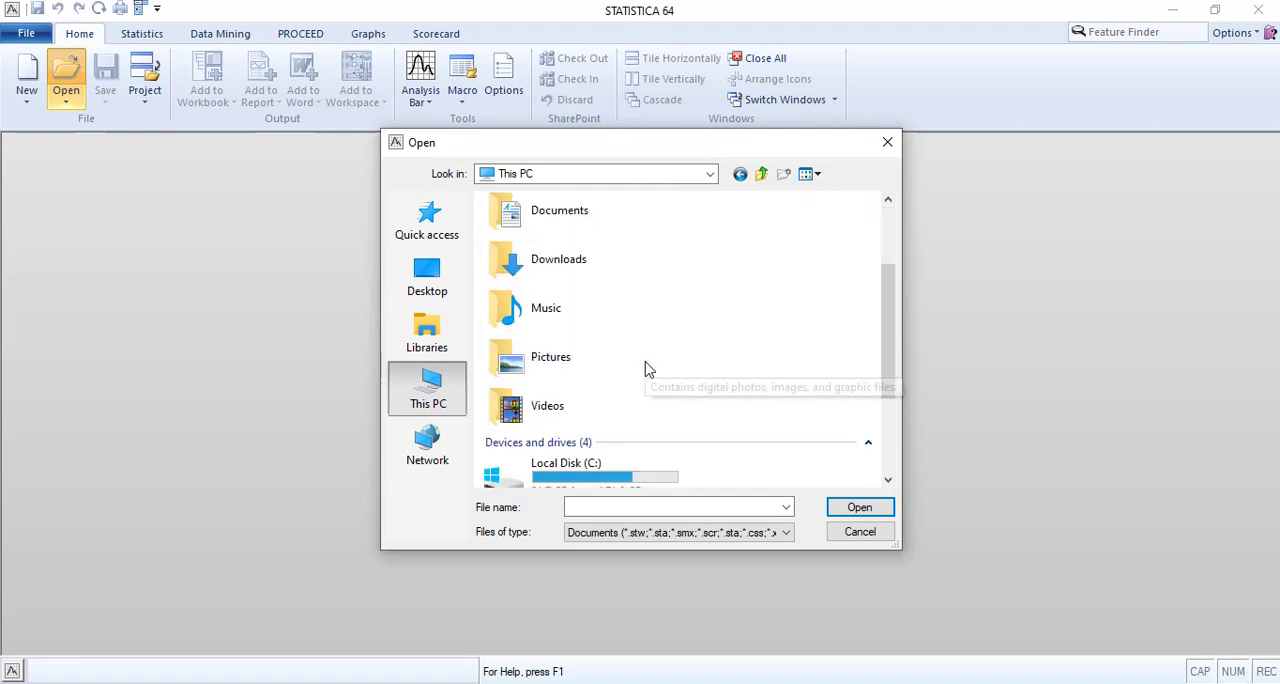
double_click(571, 410)
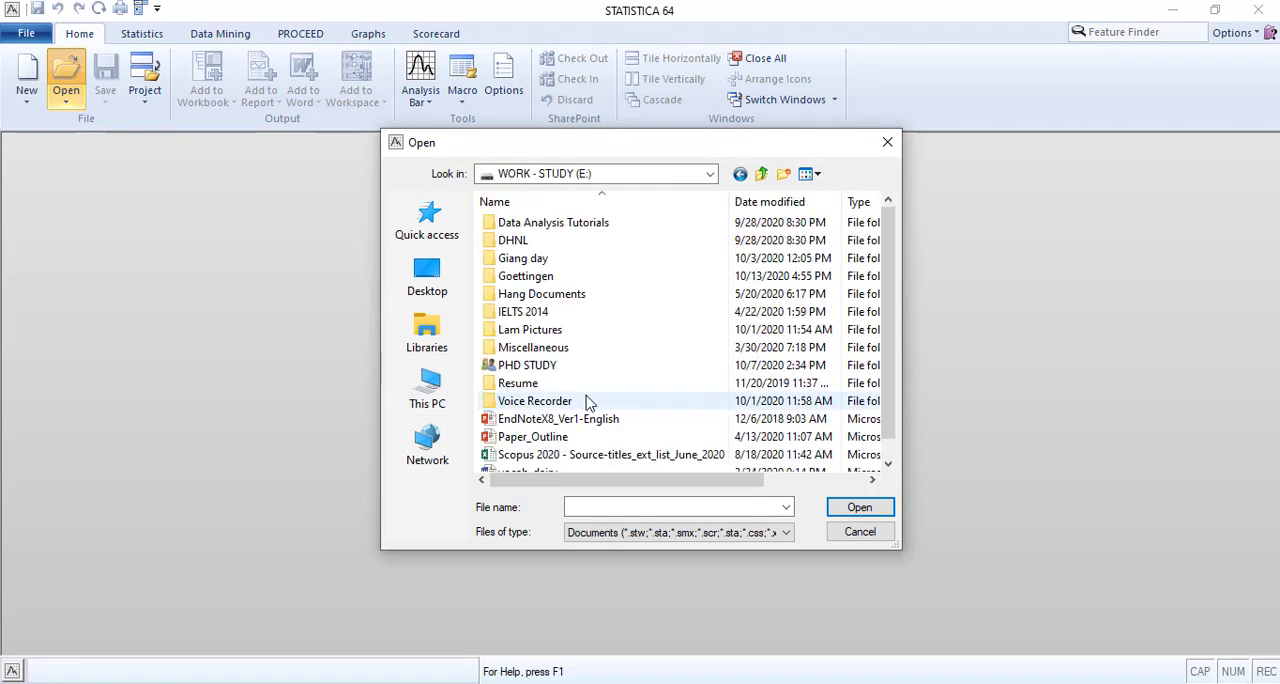
Open Play Golf dataset from PHD STUDY, 109-01. Fifth Semester, Big Data Analytics and Applications, Week 5 - Classification Rules.
scroll(586, 403, down, 1)
click(520, 348)
double_click(520, 348)
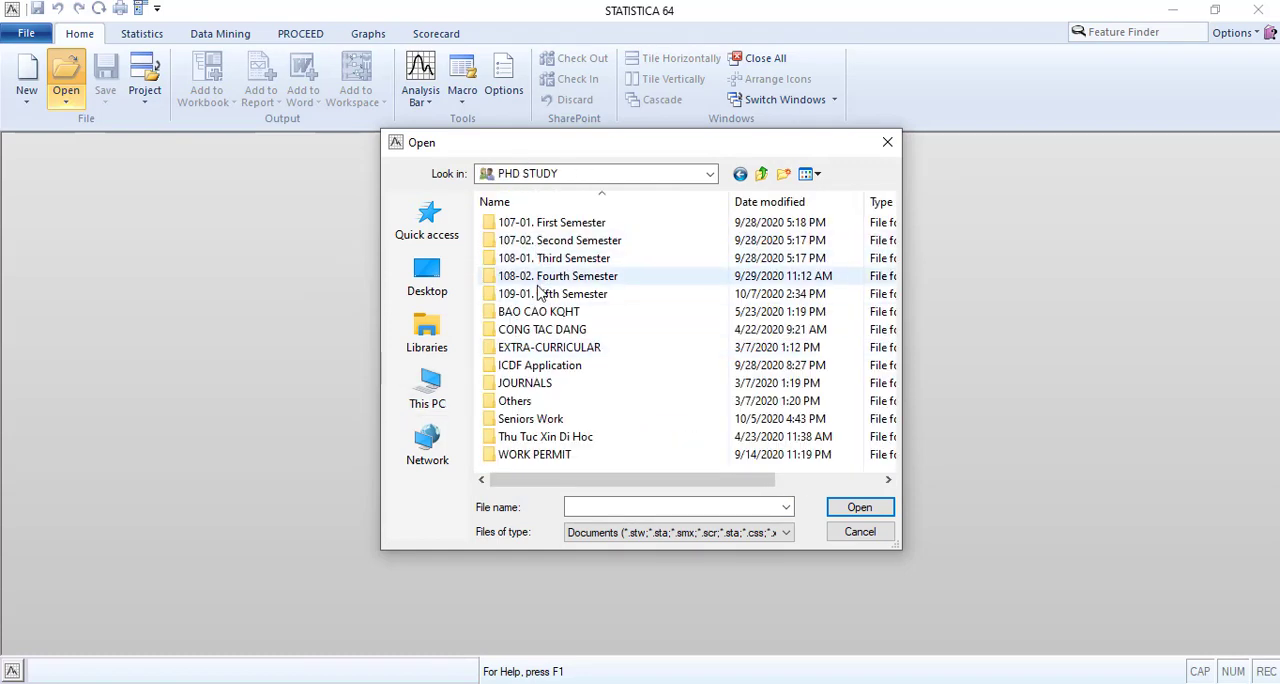
double_click(525, 294)
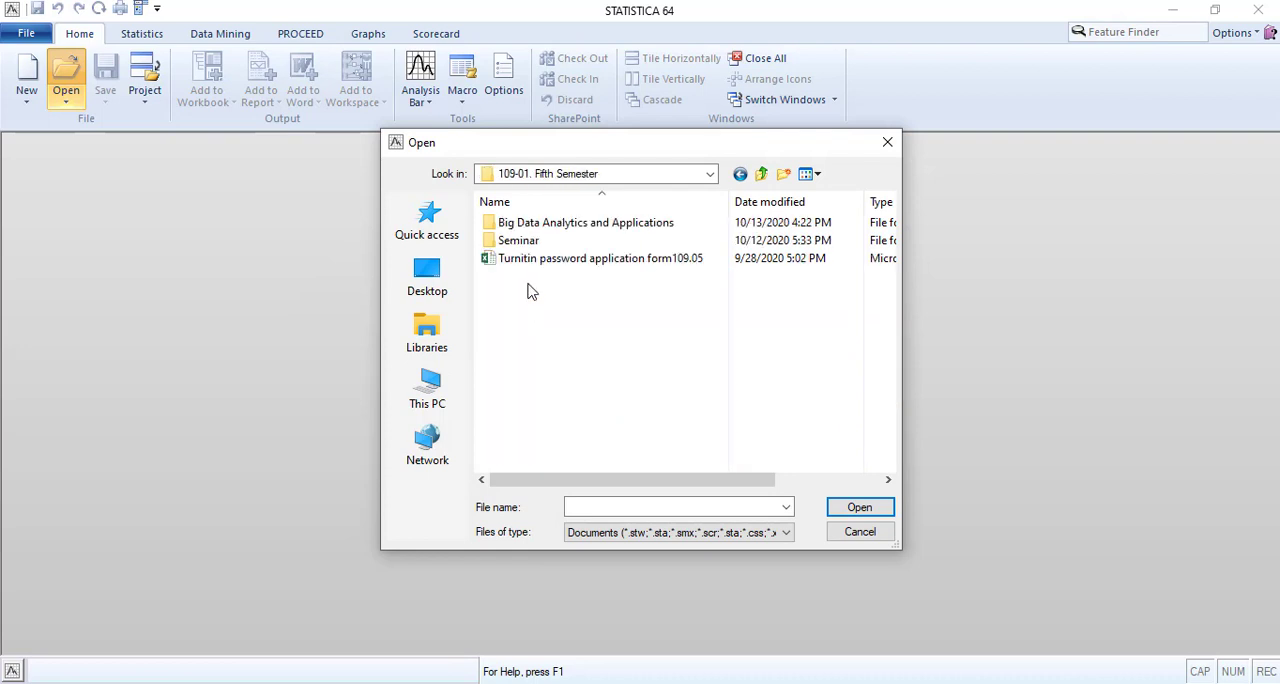
double_click(524, 228)
double_click(518, 388)
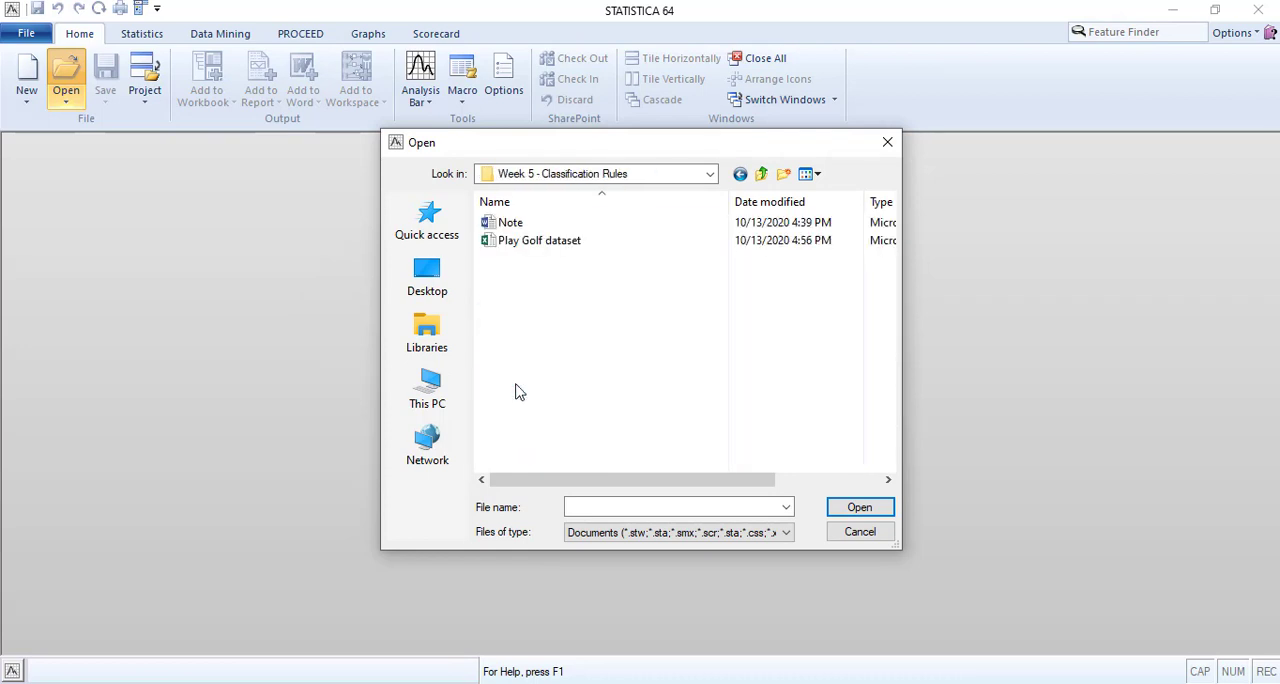
double_click(526, 243)
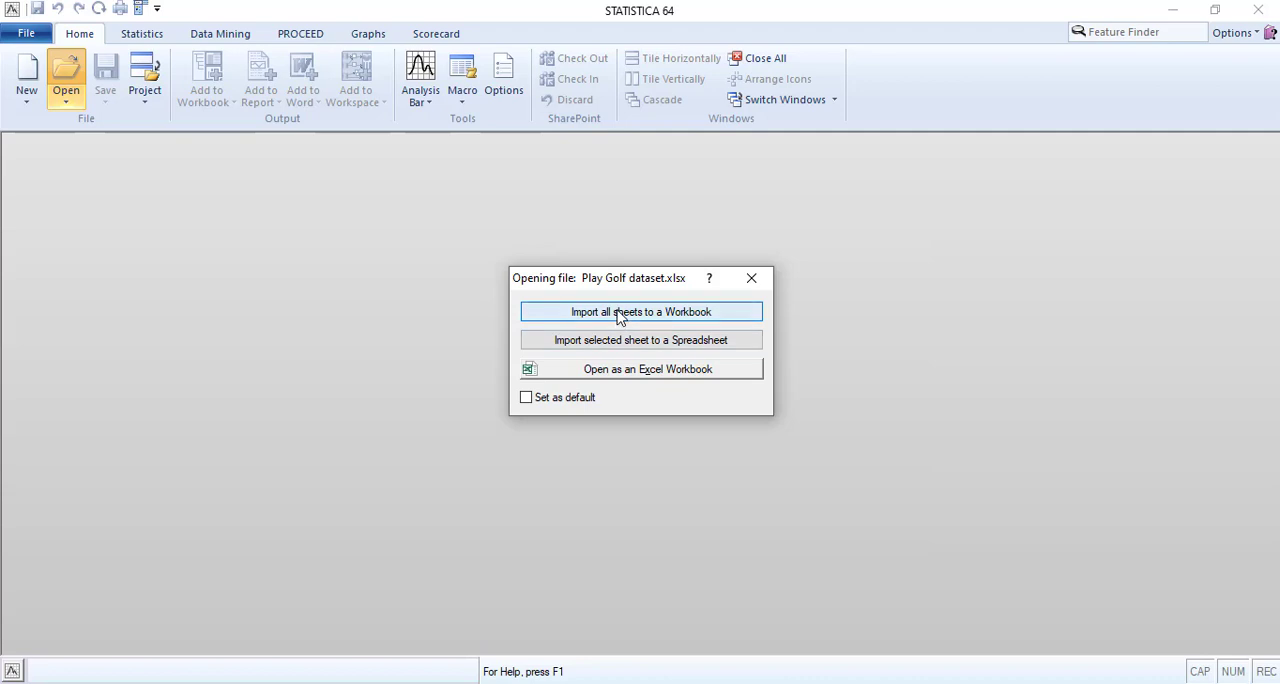
Import all sheets of Play Golf dataset.xlsx to a workbook and maximize its window to view the whole data sheet.
click(621, 315)
click(737, 315)
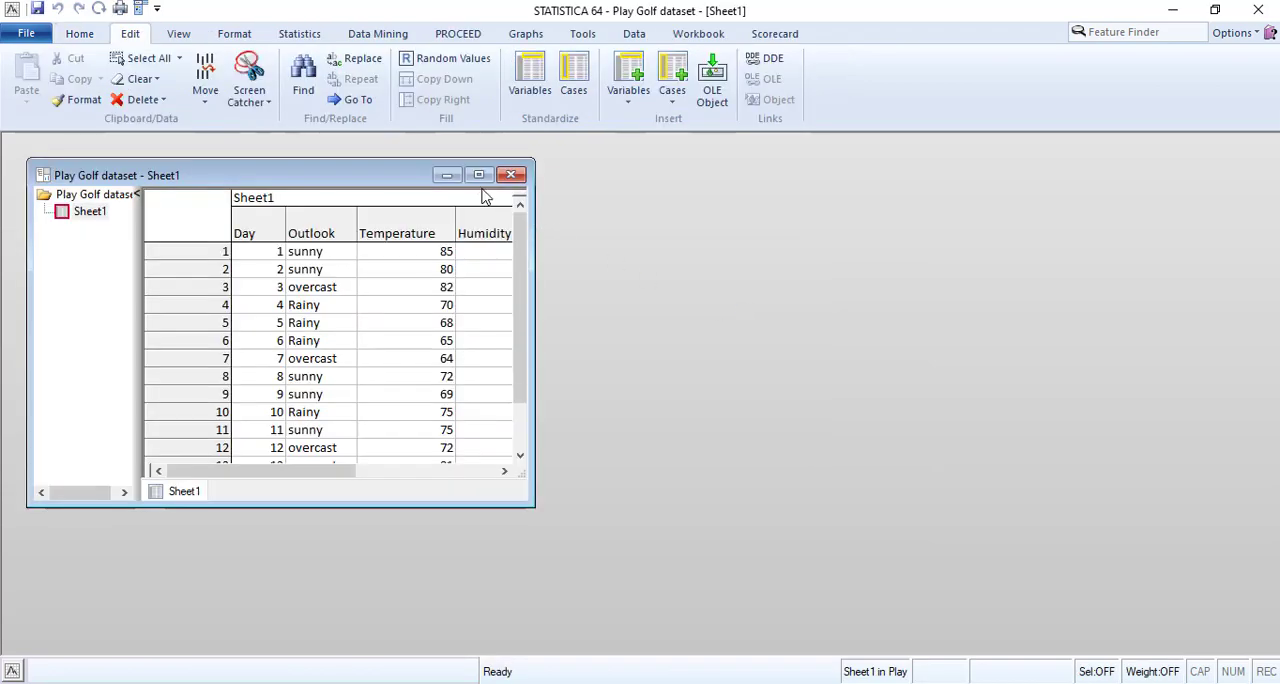
click(482, 175)
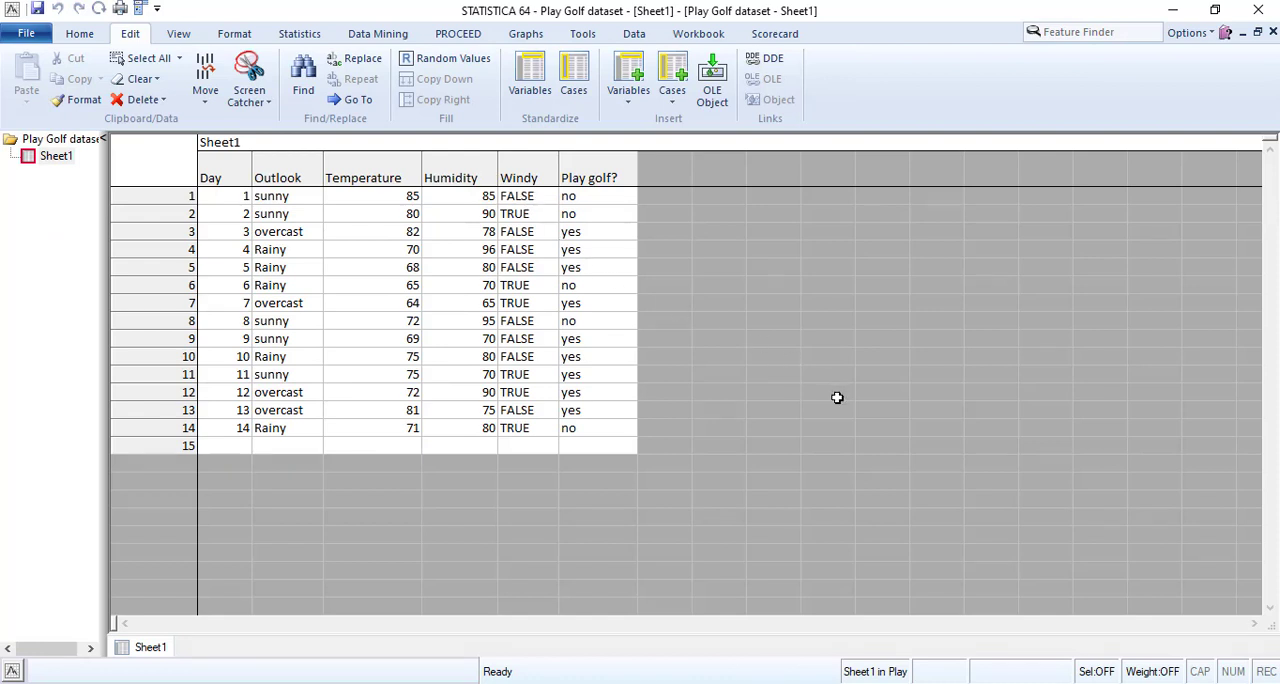
scroll(846, 430, down, 1)
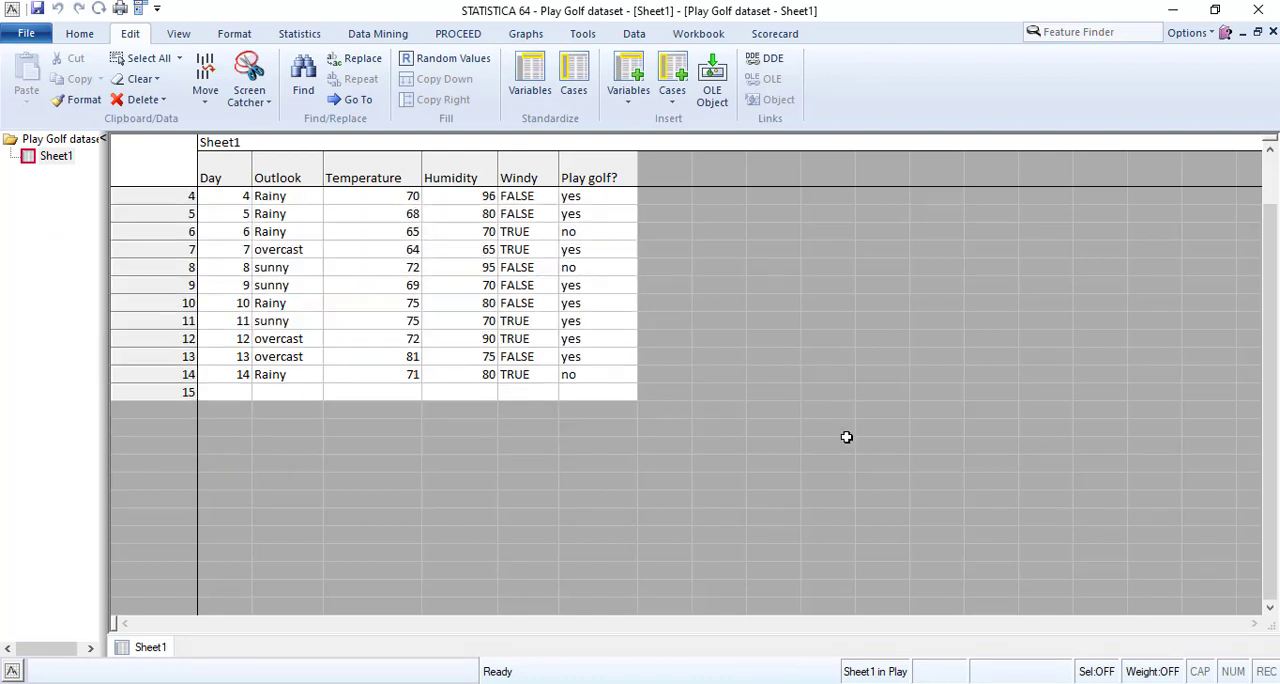
scroll(845, 433, up, 1)
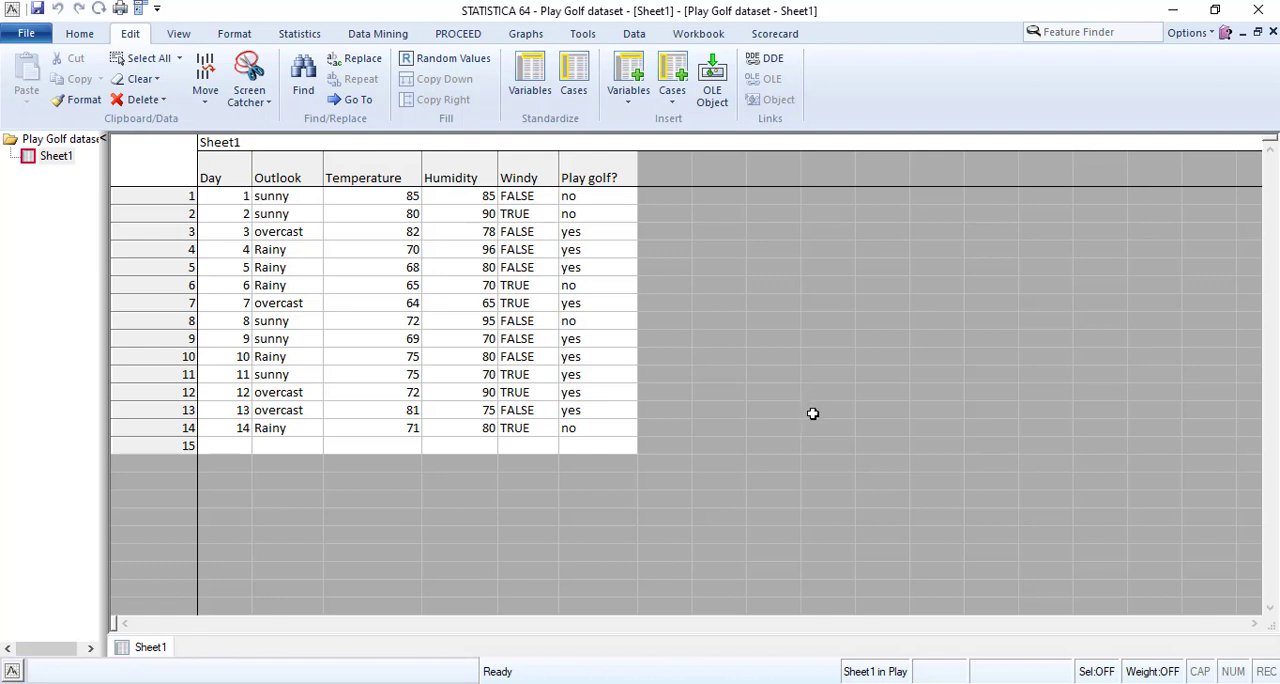
Delete the empty case 15 from the end of Sheet1.
click(223, 188)
click(176, 445)
right_click(176, 445)
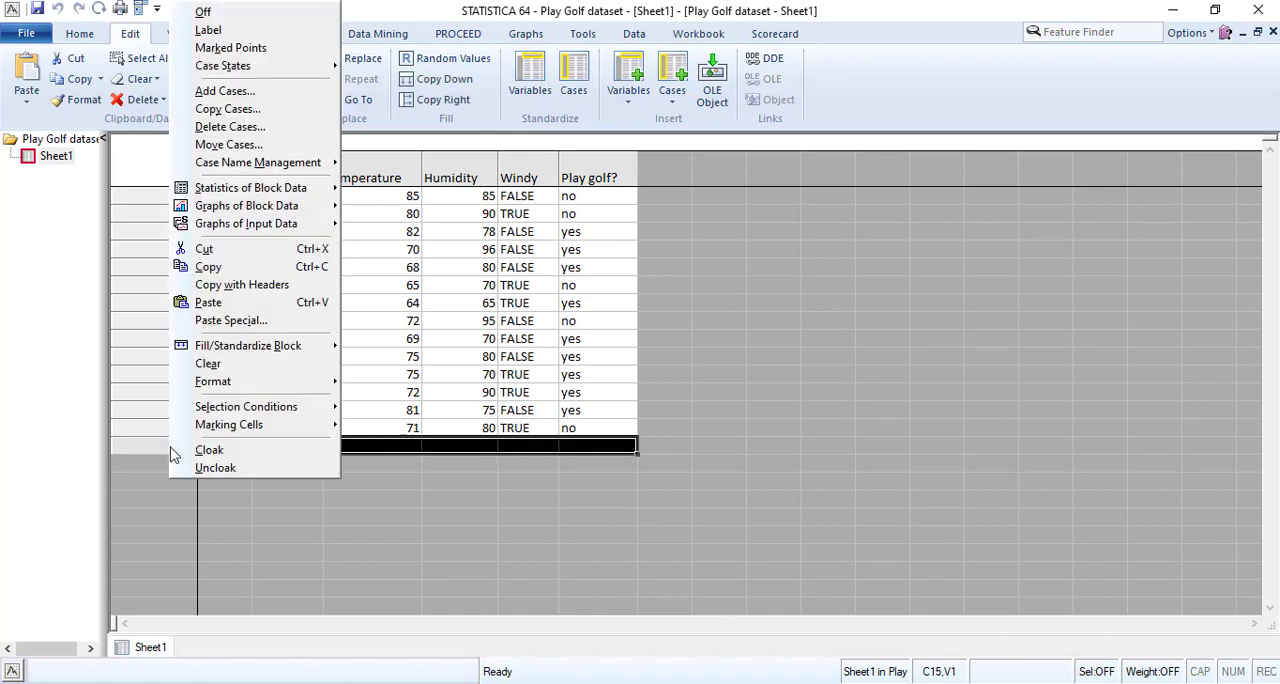
click(224, 137)
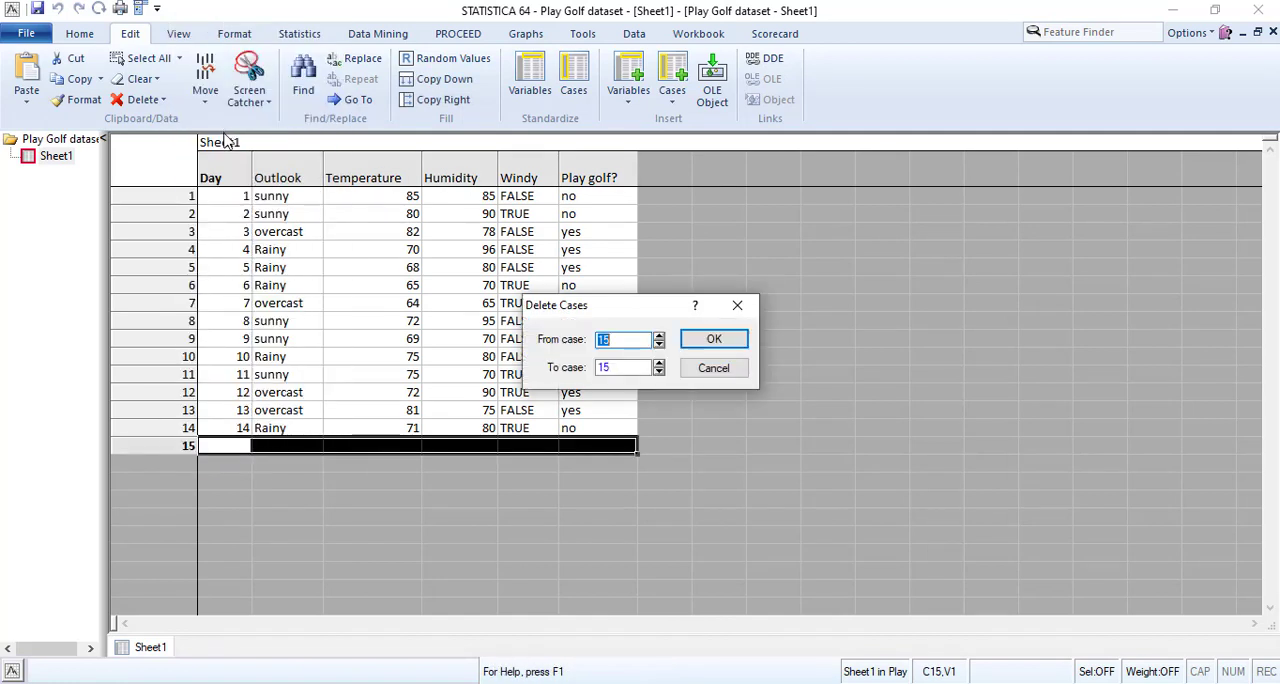
click(714, 341)
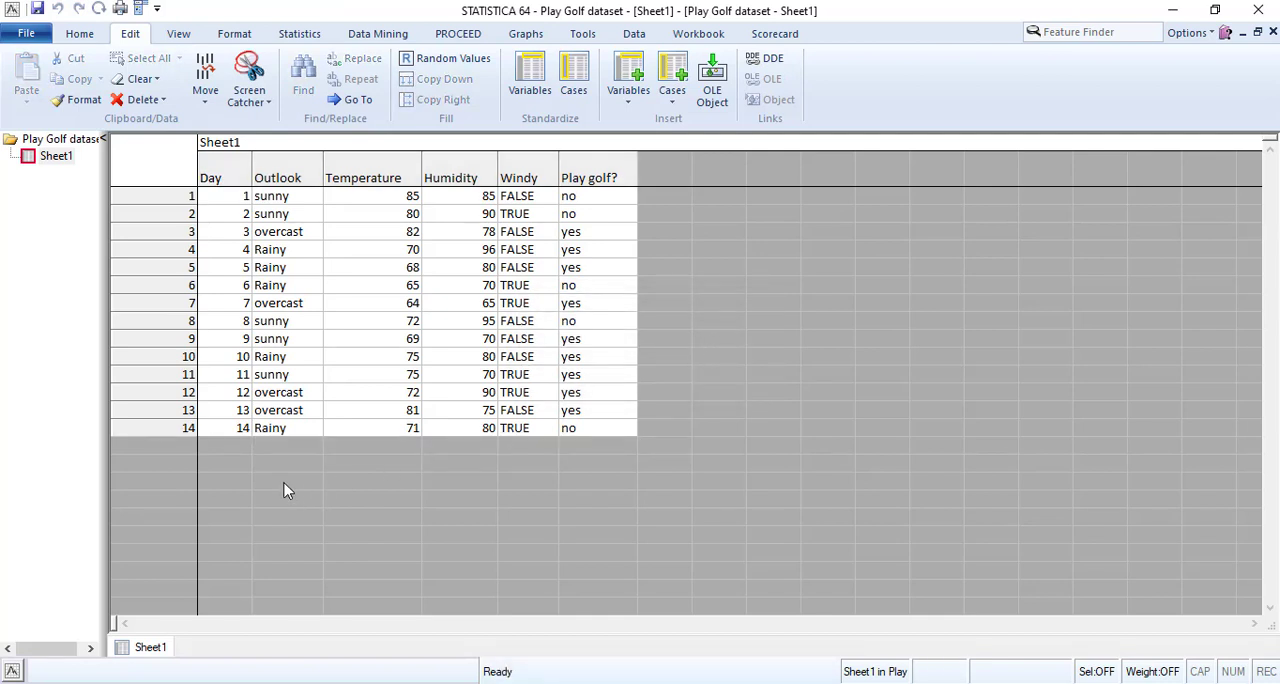
Switch to the standalone Play Golf dataset spreadsheet window.
click(226, 397)
click(224, 234)
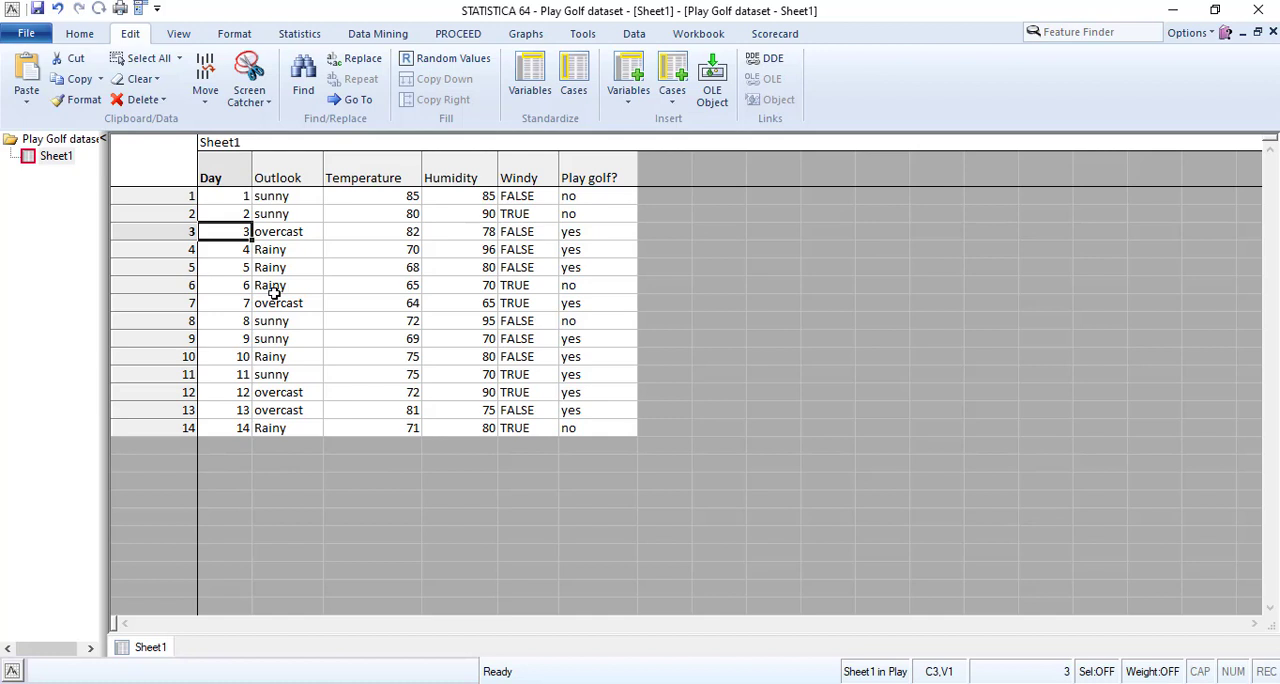
key(ctrl+Tab)
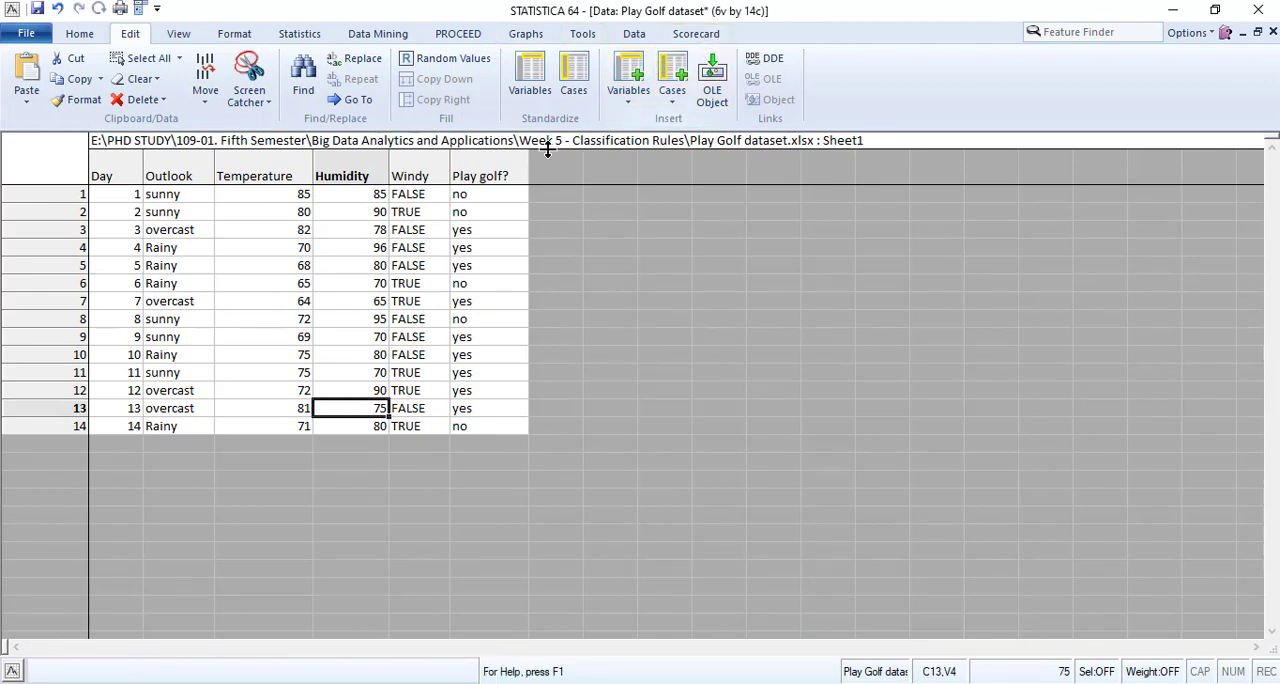
click(378, 36)
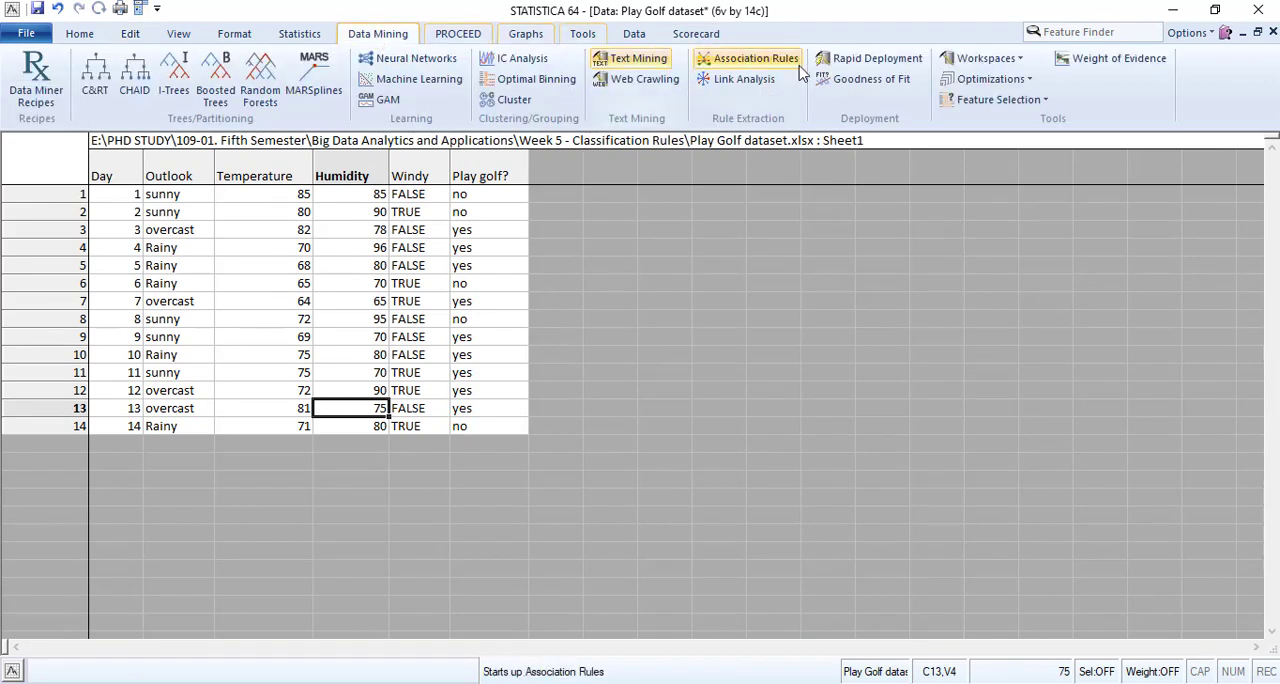
click(1003, 60)
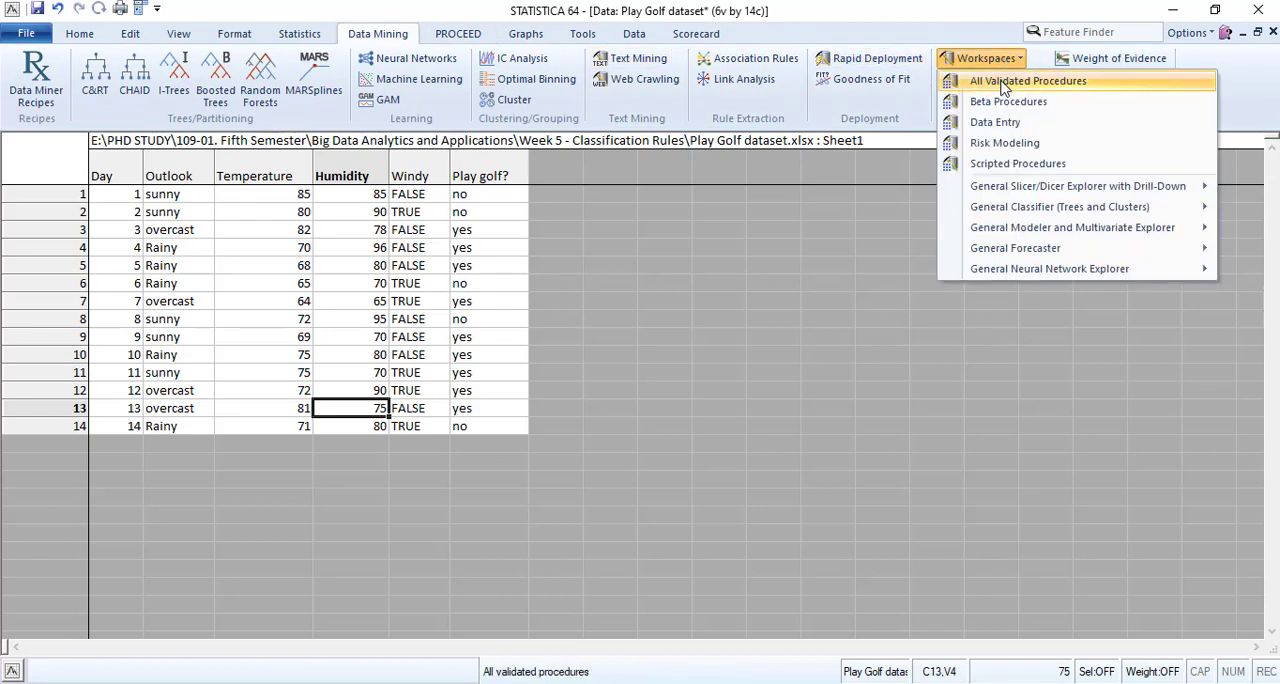
click(965, 62)
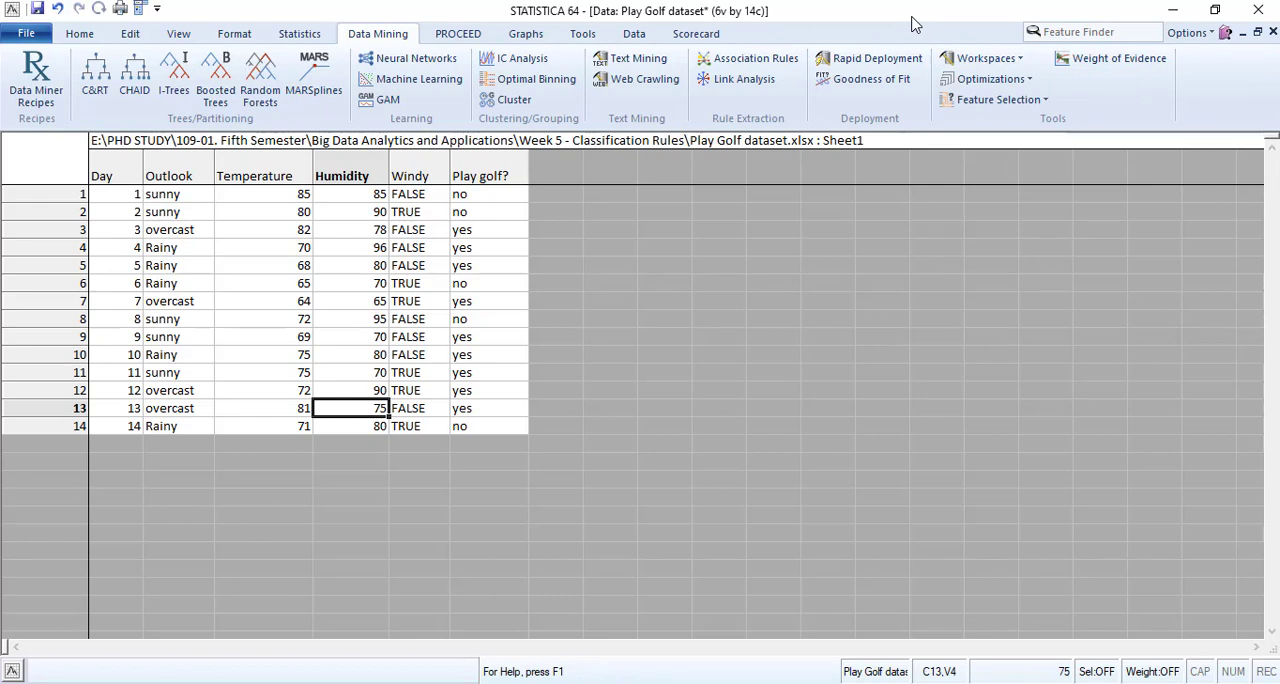
Change the interface to the classic menus and add the Play Golf spreadsheet to a new All Validated Procedures workspace.
click(178, 33)
click(537, 90)
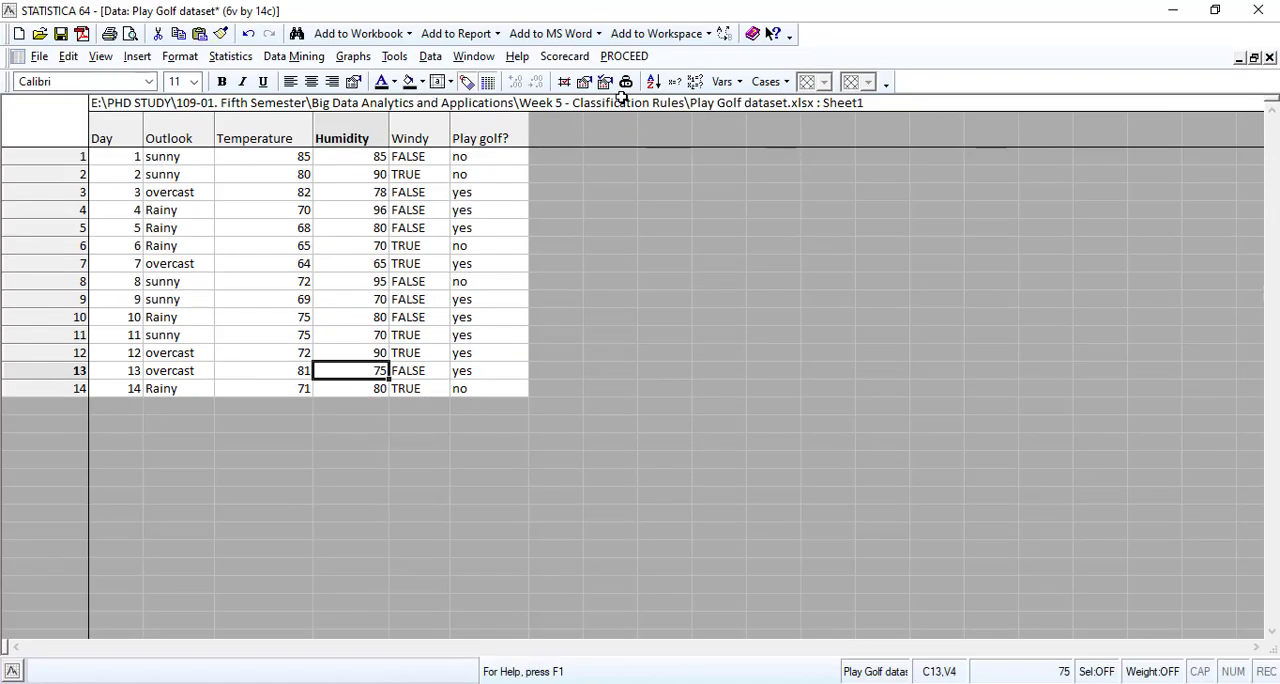
click(703, 38)
click(690, 60)
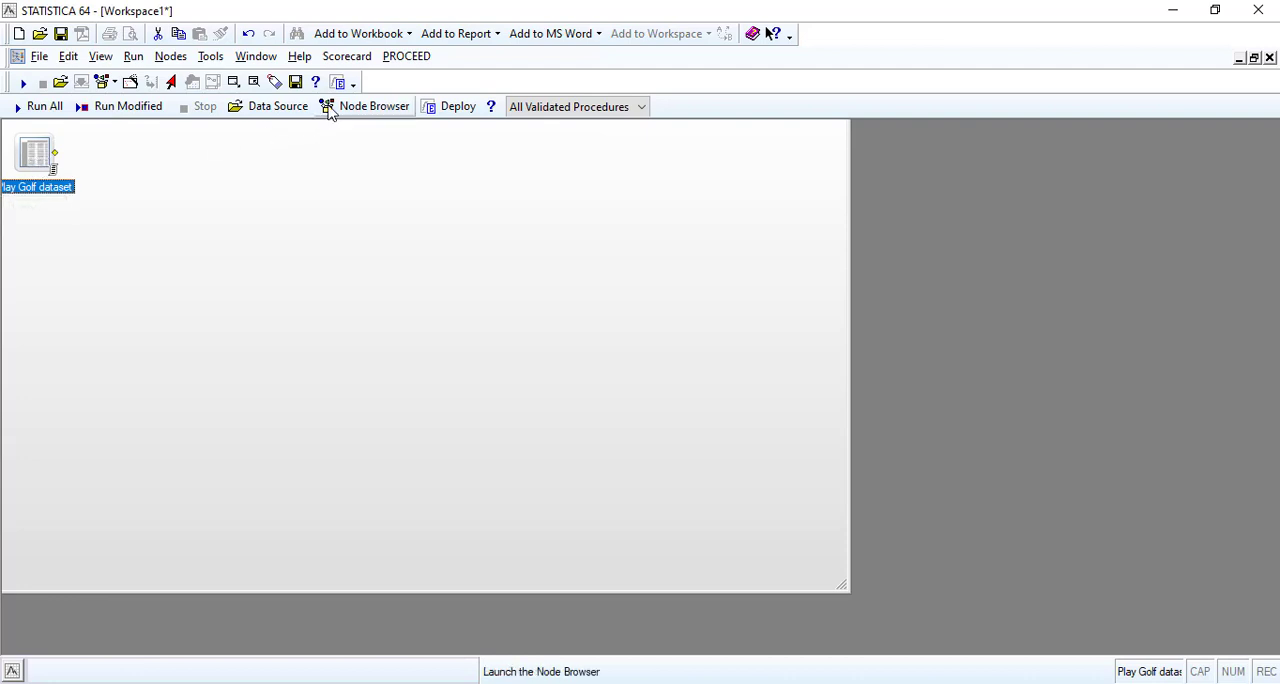
Insert a C&RT Standard Classification Trees node from the Node Browser's Data Mining Trees/Partitioning folder into the workspace.
click(362, 110)
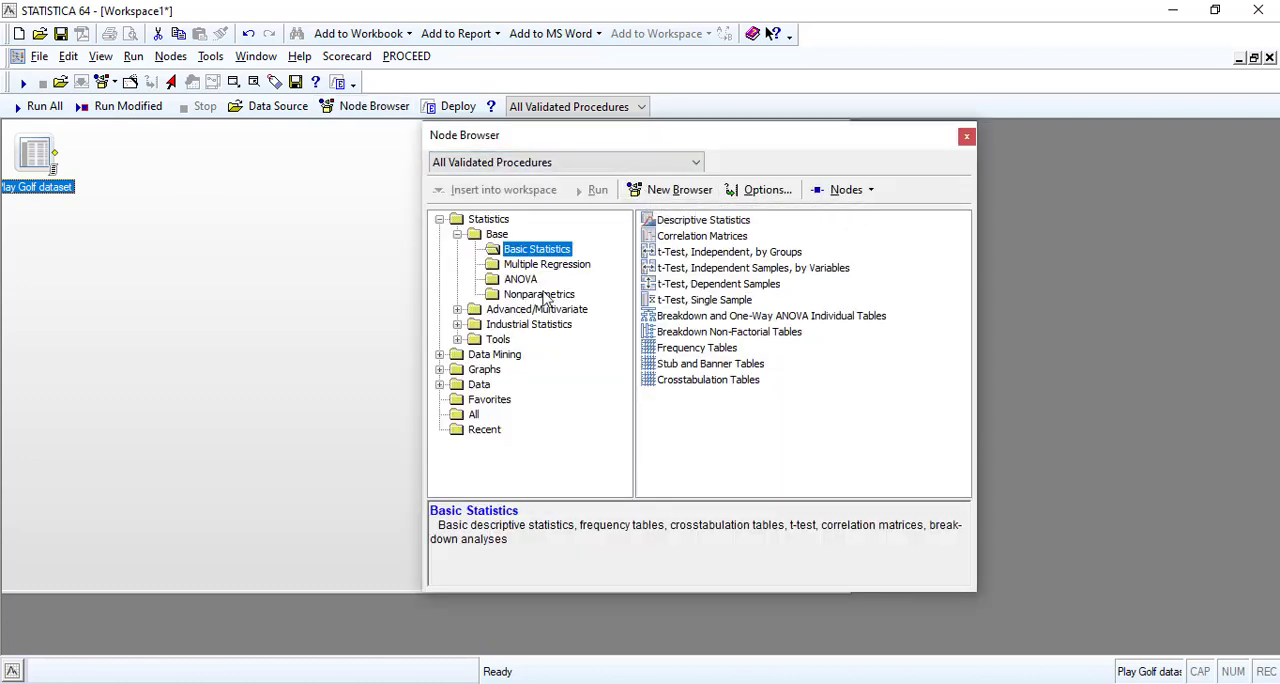
click(441, 355)
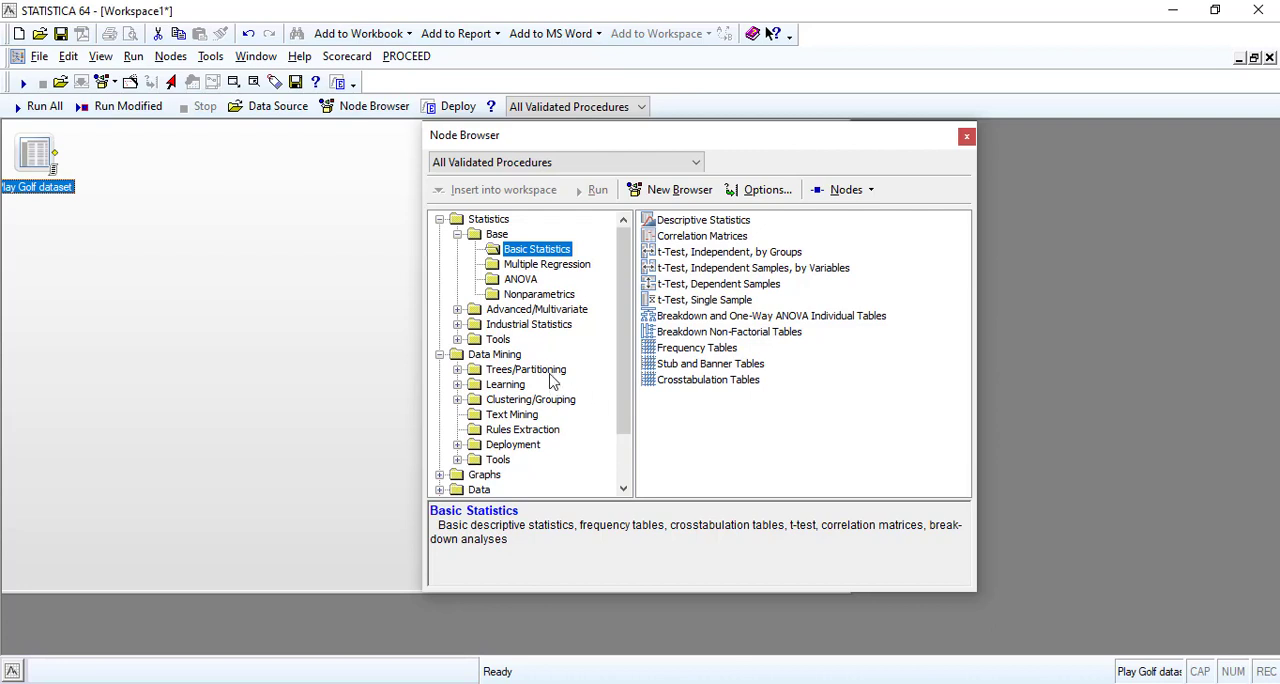
click(549, 372)
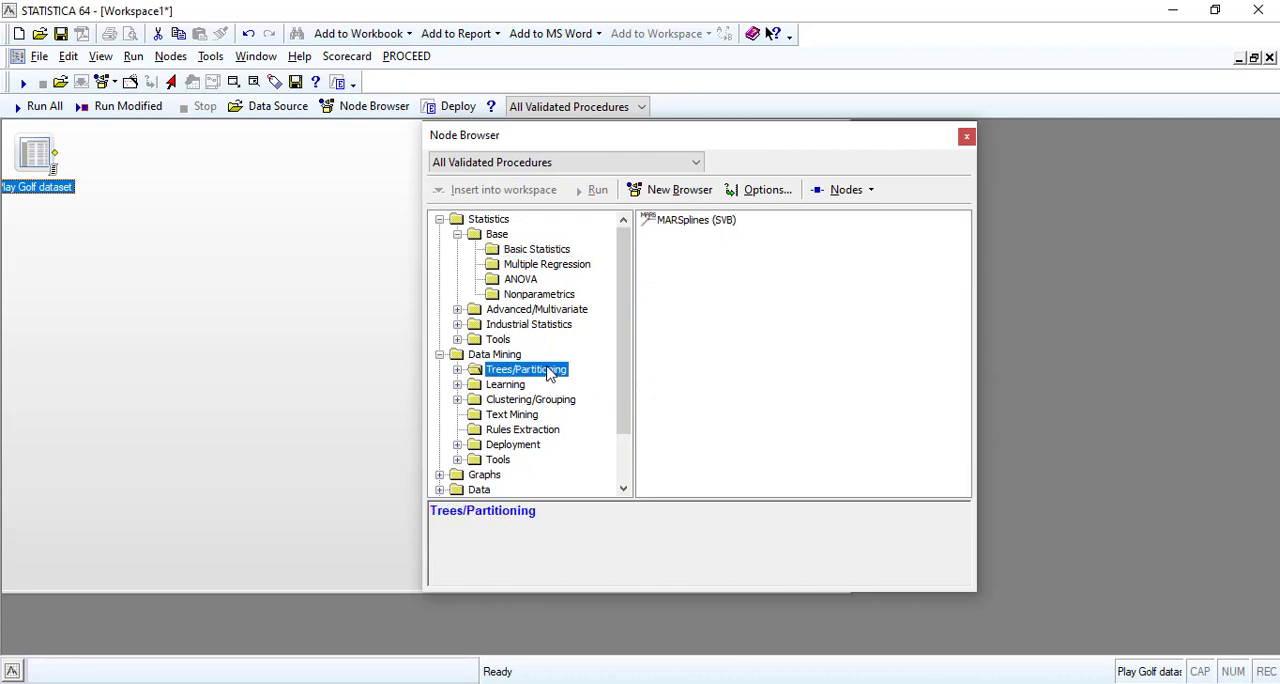
double_click(549, 372)
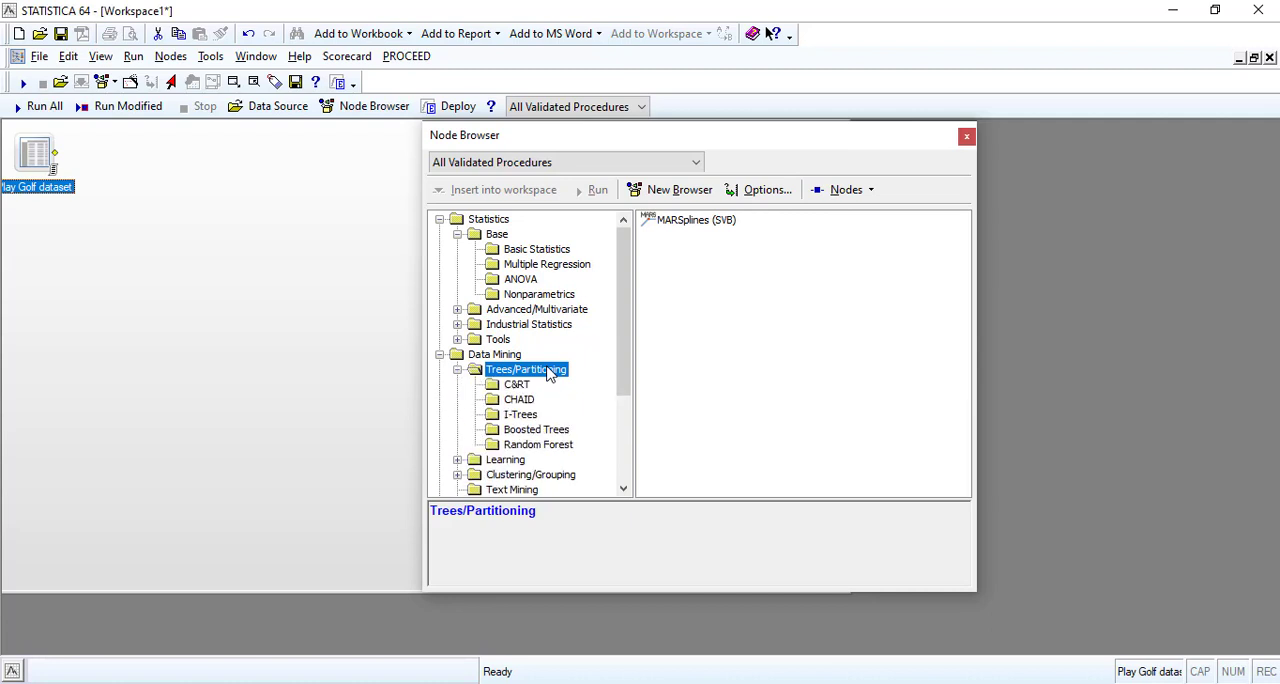
click(519, 386)
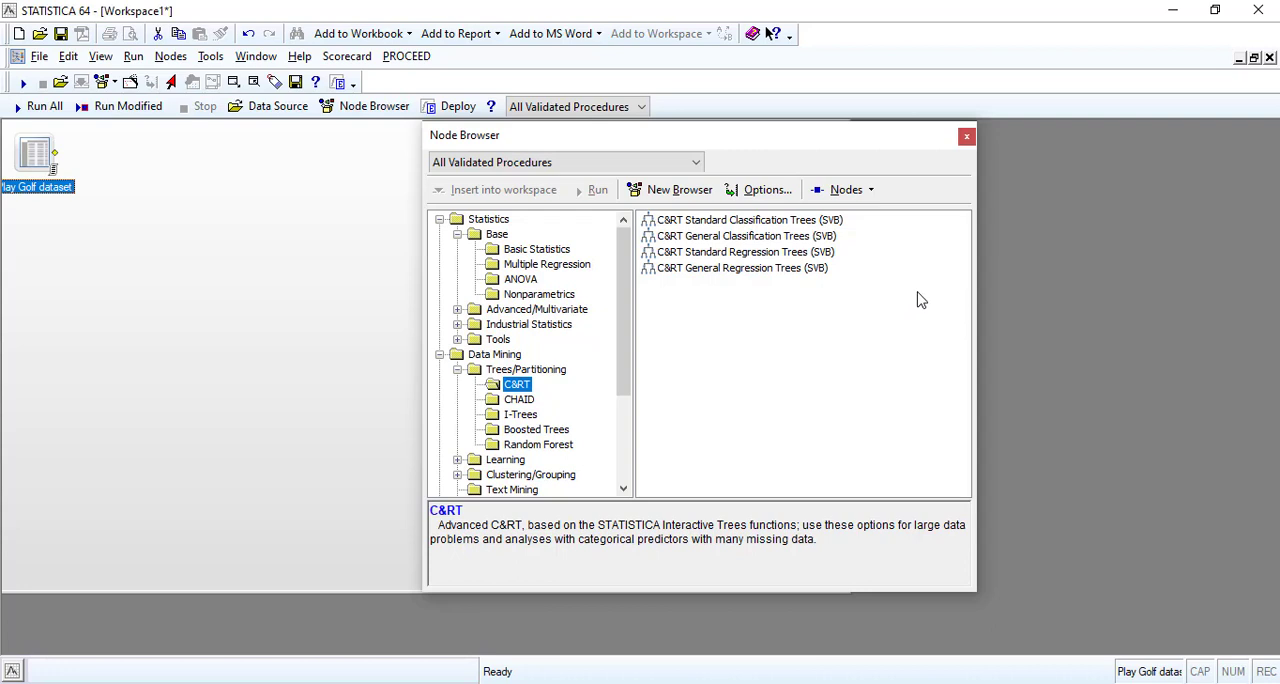
double_click(800, 237)
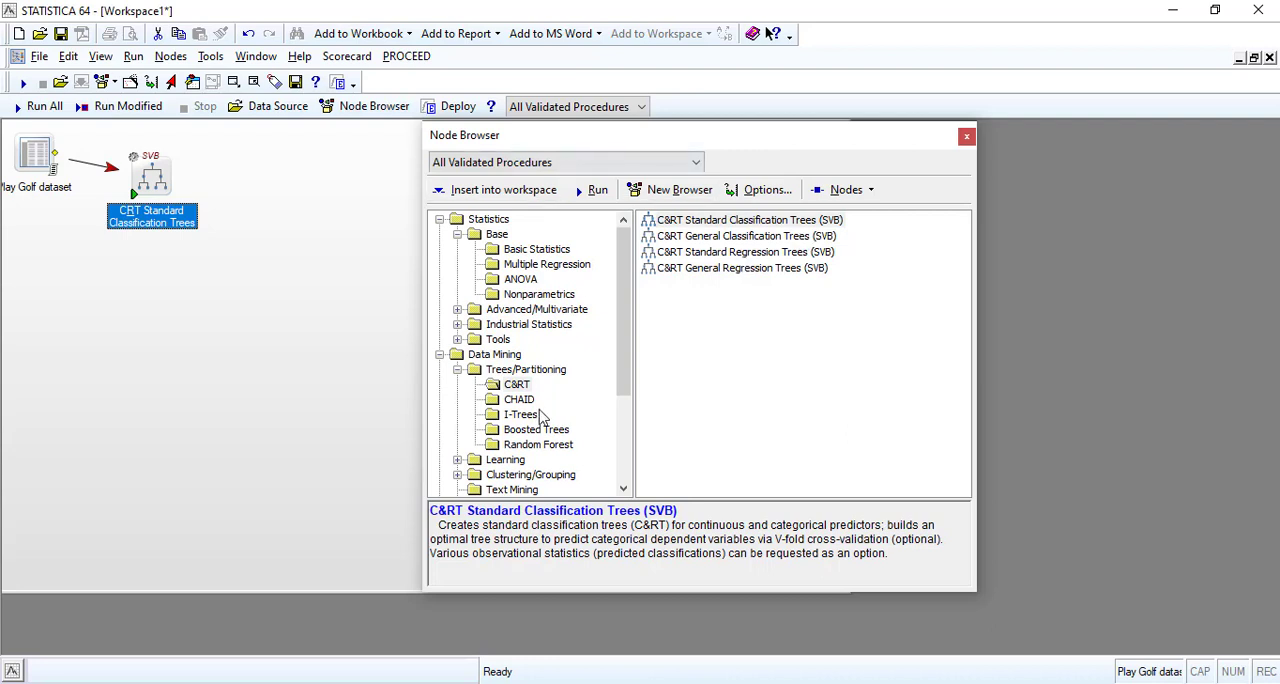
Insert an Advanced Classification Trees (C&RT) node from the I-Trees folder of Trees/Partitioning into the workspace.
click(531, 371)
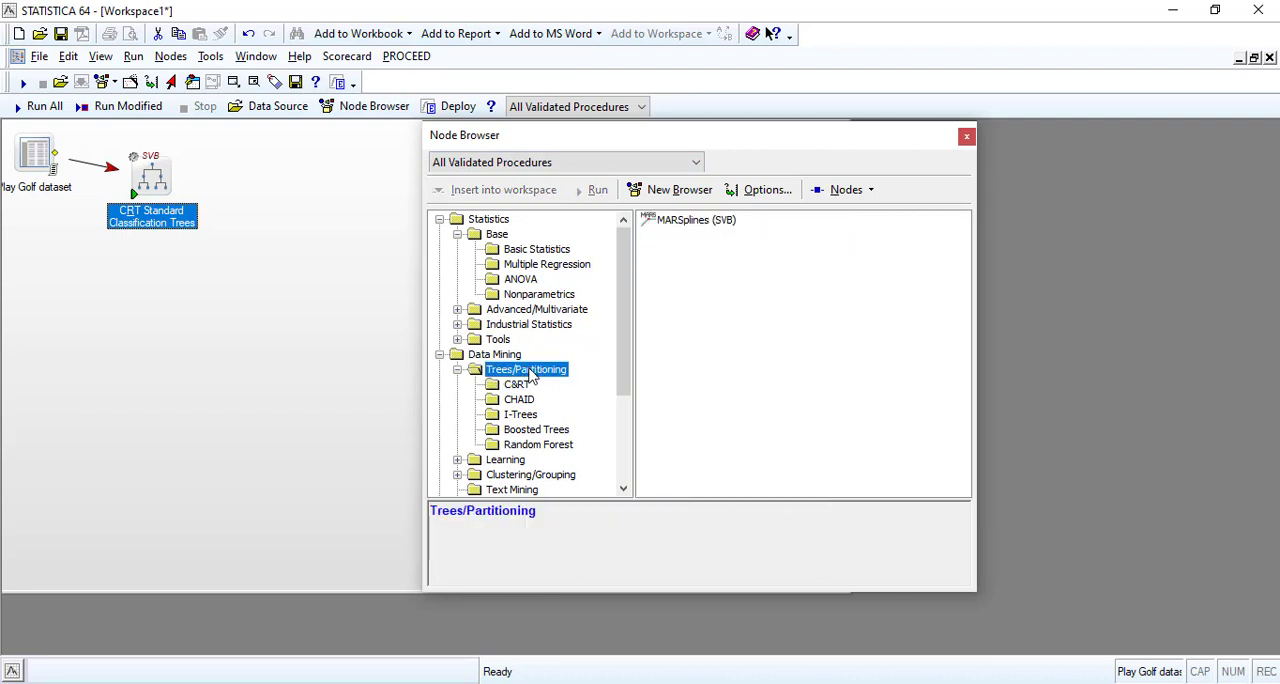
click(520, 401)
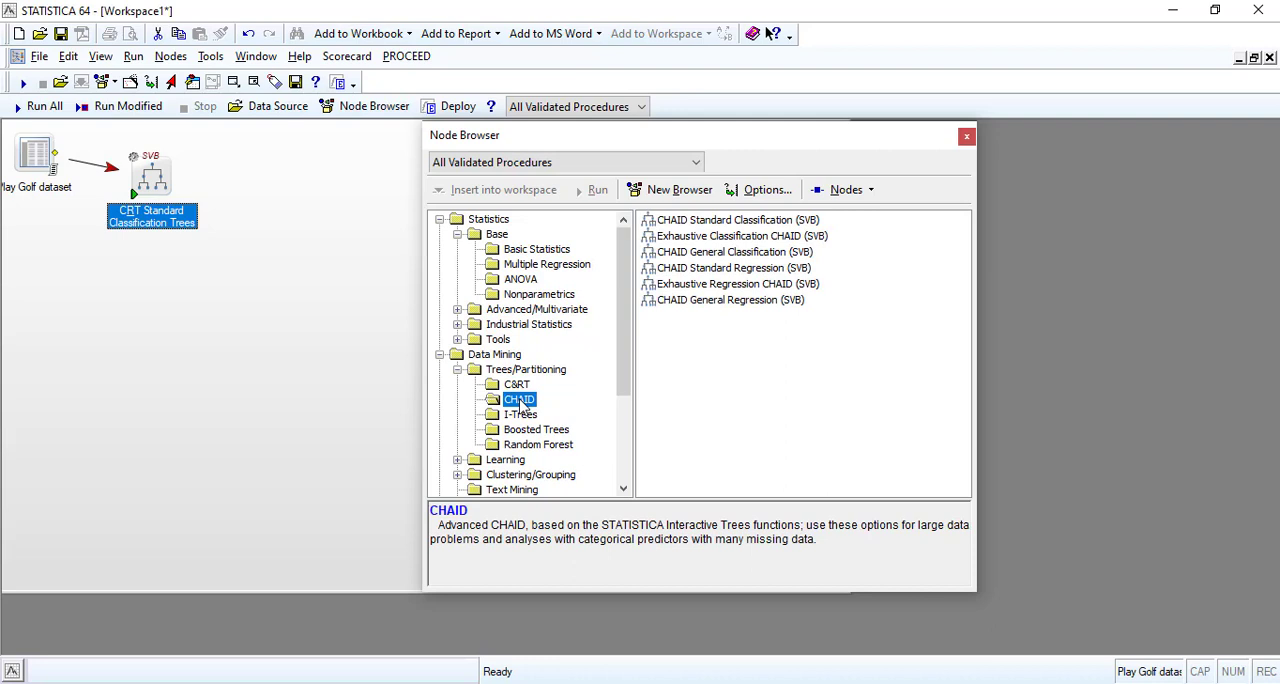
click(523, 415)
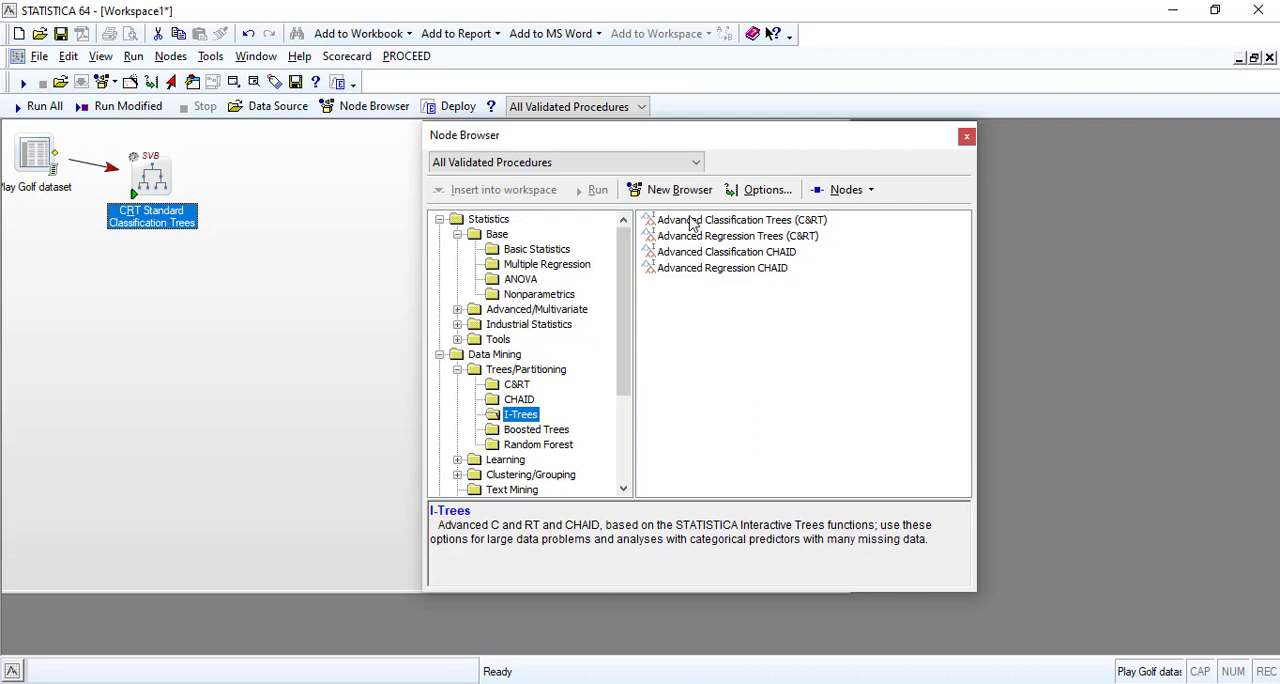
click(690, 224)
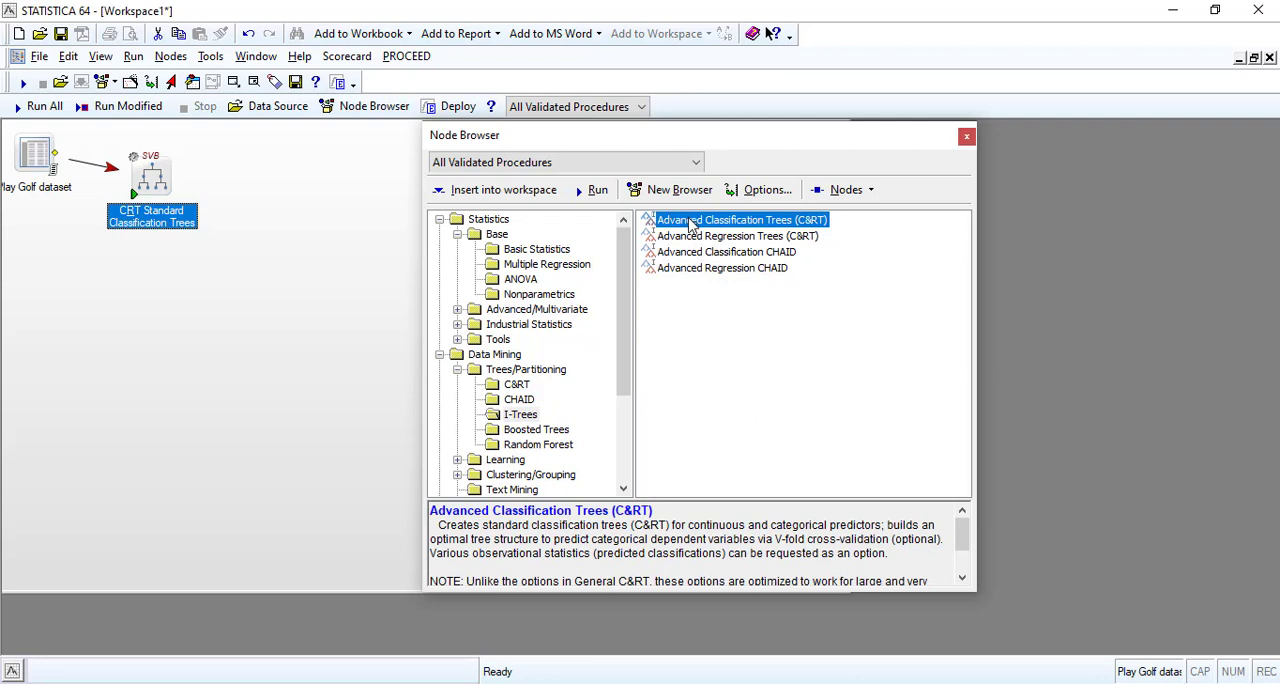
double_click(690, 224)
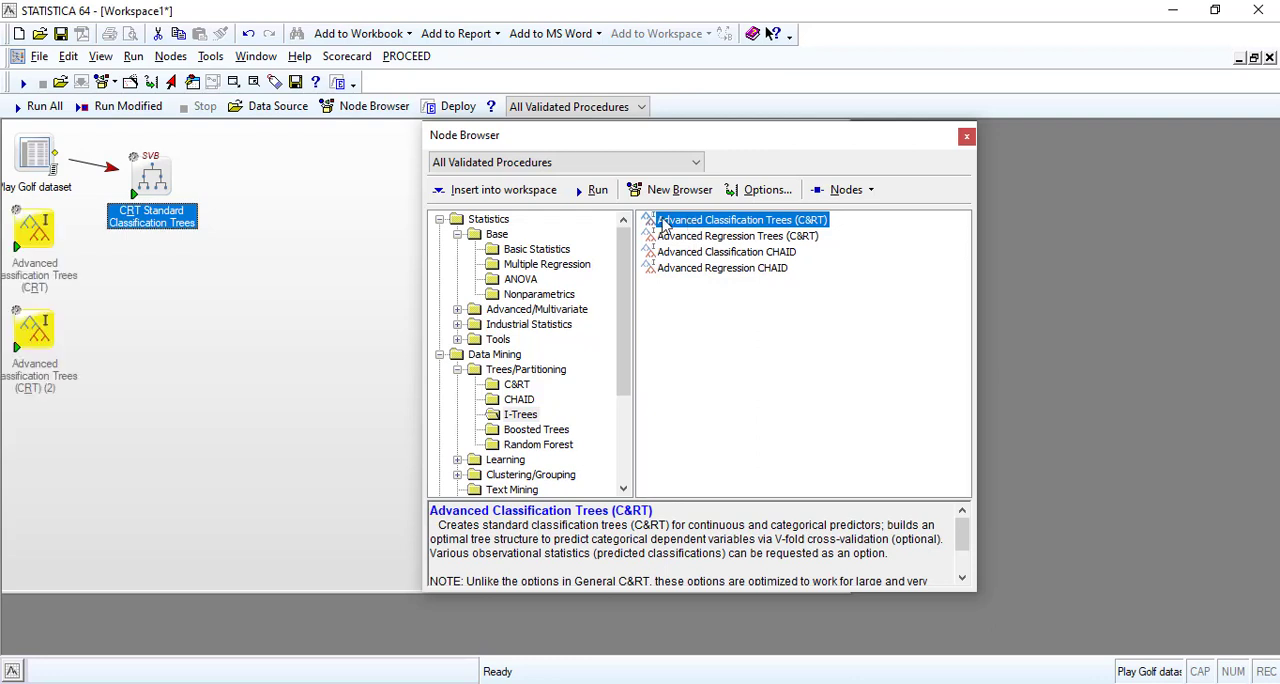
Delete the duplicate Advanced Classification Trees (CRT) node and reposition the remaining one below the CRT Standard Classification Trees node.
right_click(41, 330)
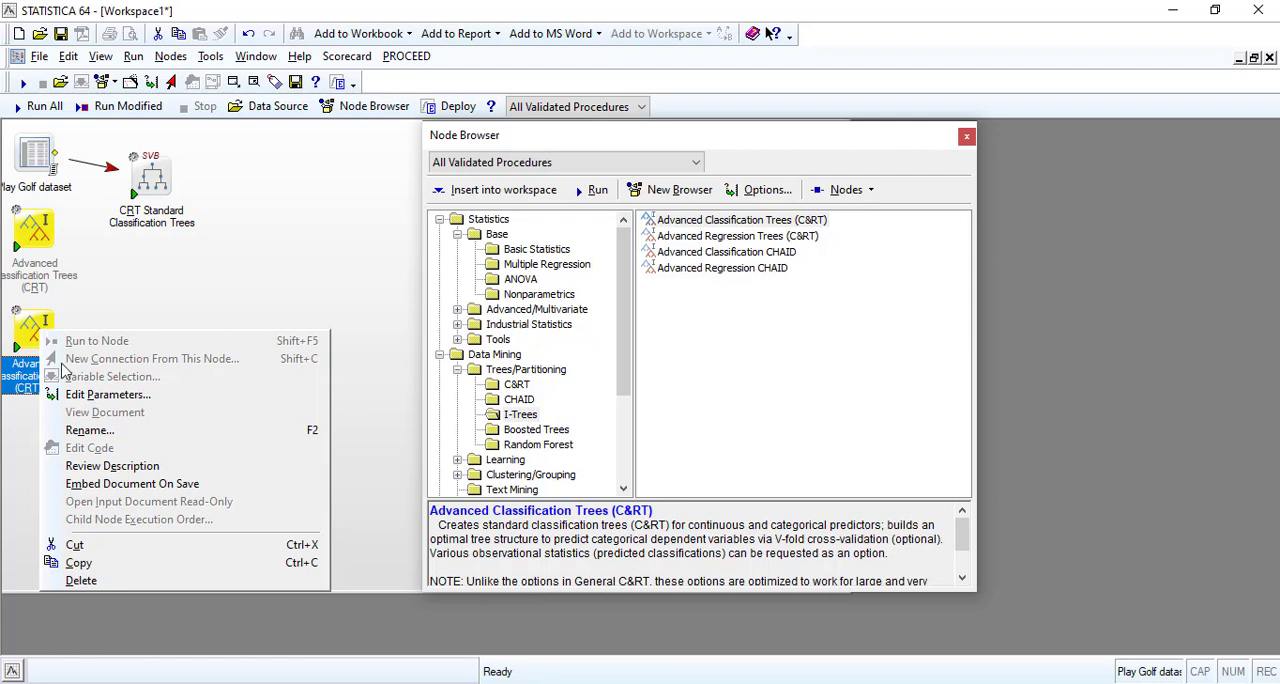
click(80, 581)
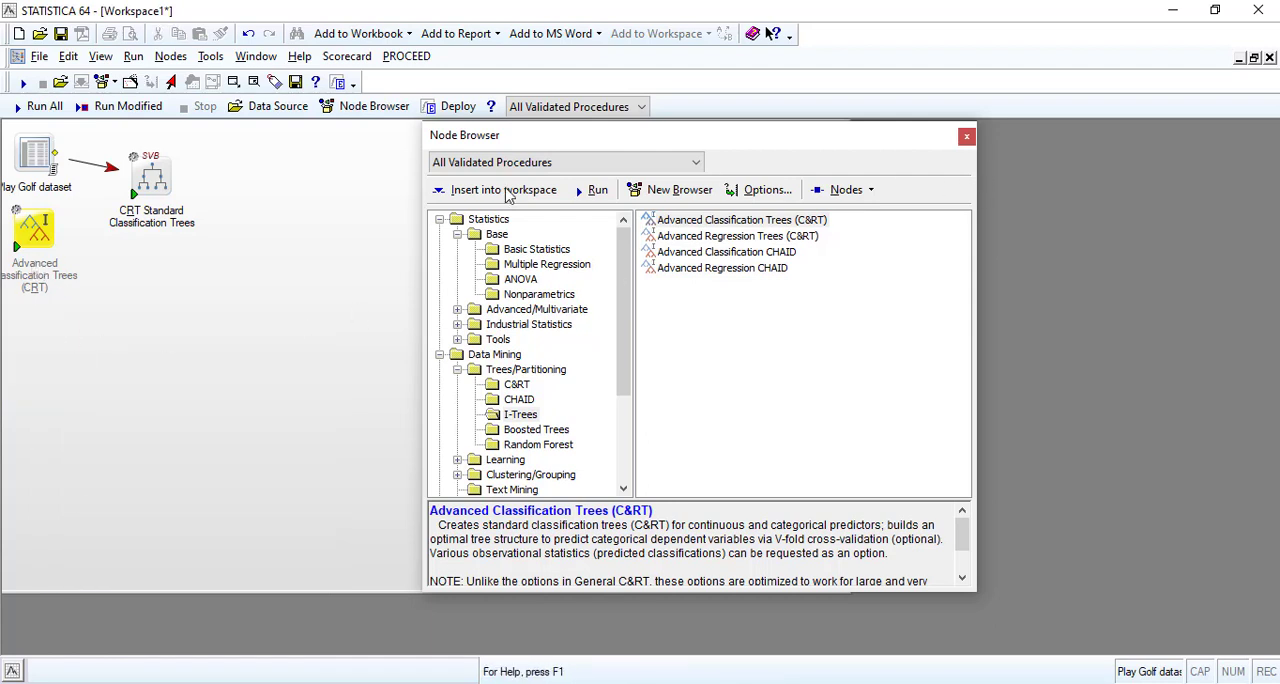
drag(32, 235, 166, 292)
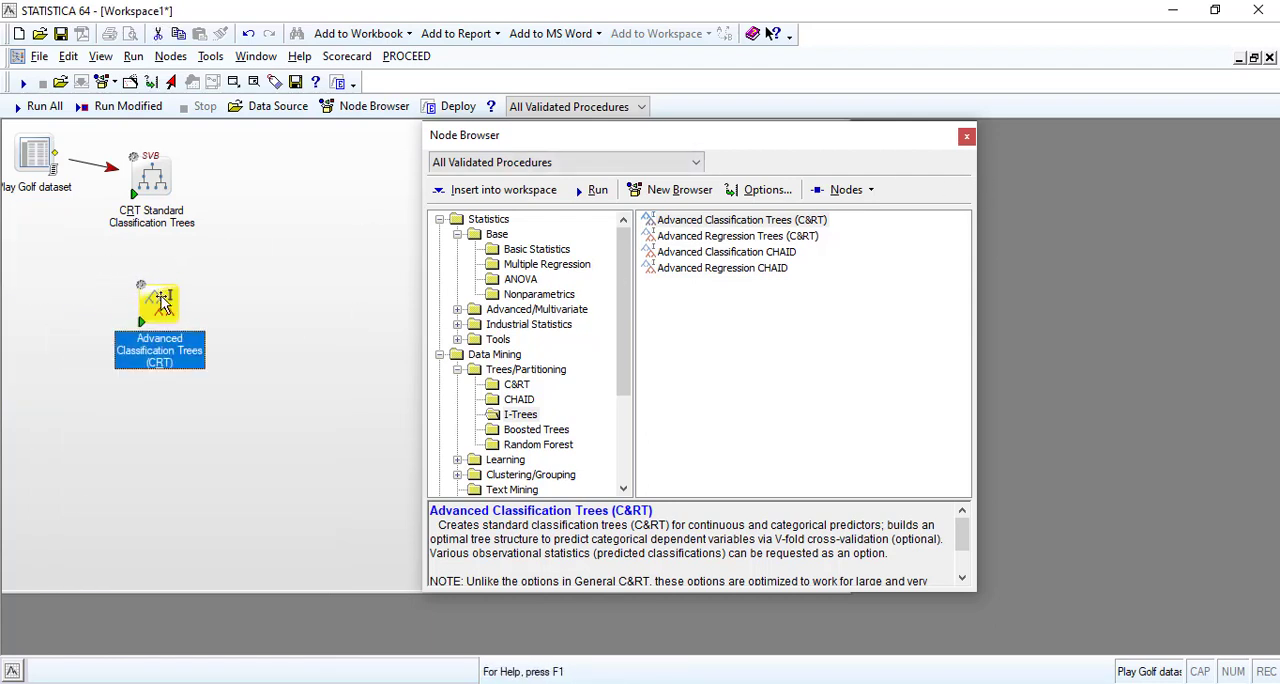
Try to run the workspace to the CRT Standard Classification Trees node after shifting it slightly away from the dataset.
right_click(160, 301)
right_click(154, 184)
click(154, 190)
mouse_move(154, 190)
mouse_down()
mouse_move(157, 314)
mouse_move(172, 178)
mouse_up()
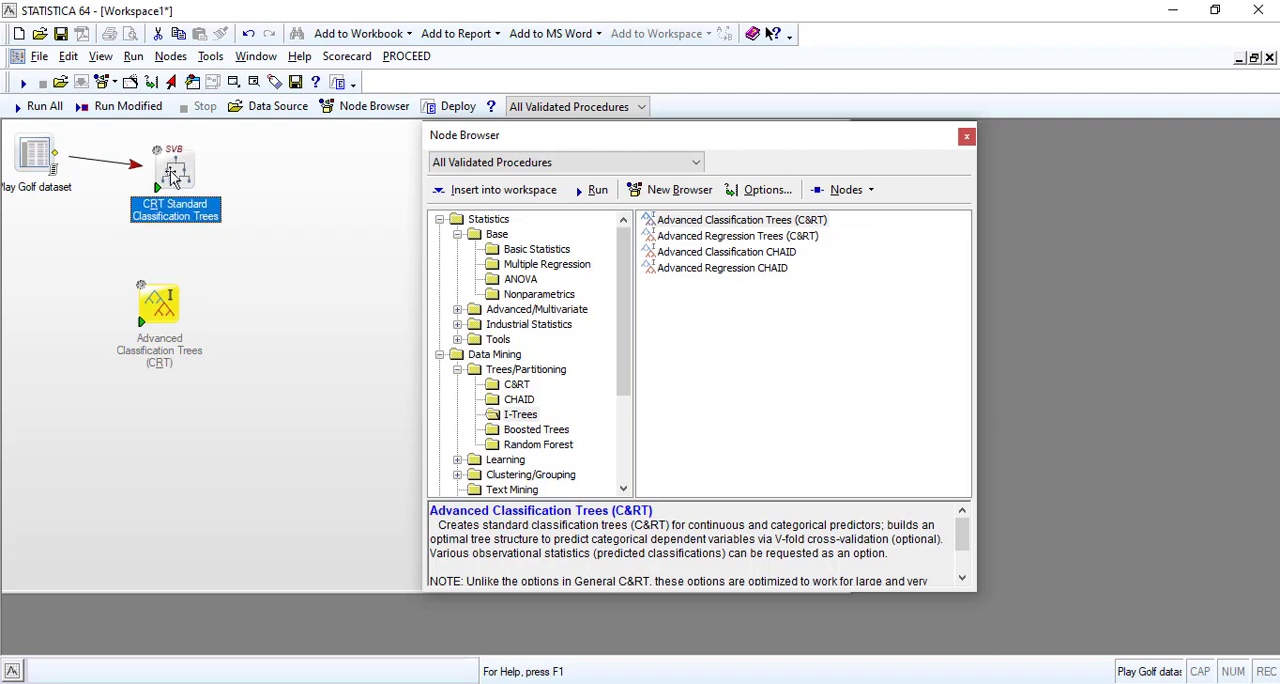
right_click(178, 171)
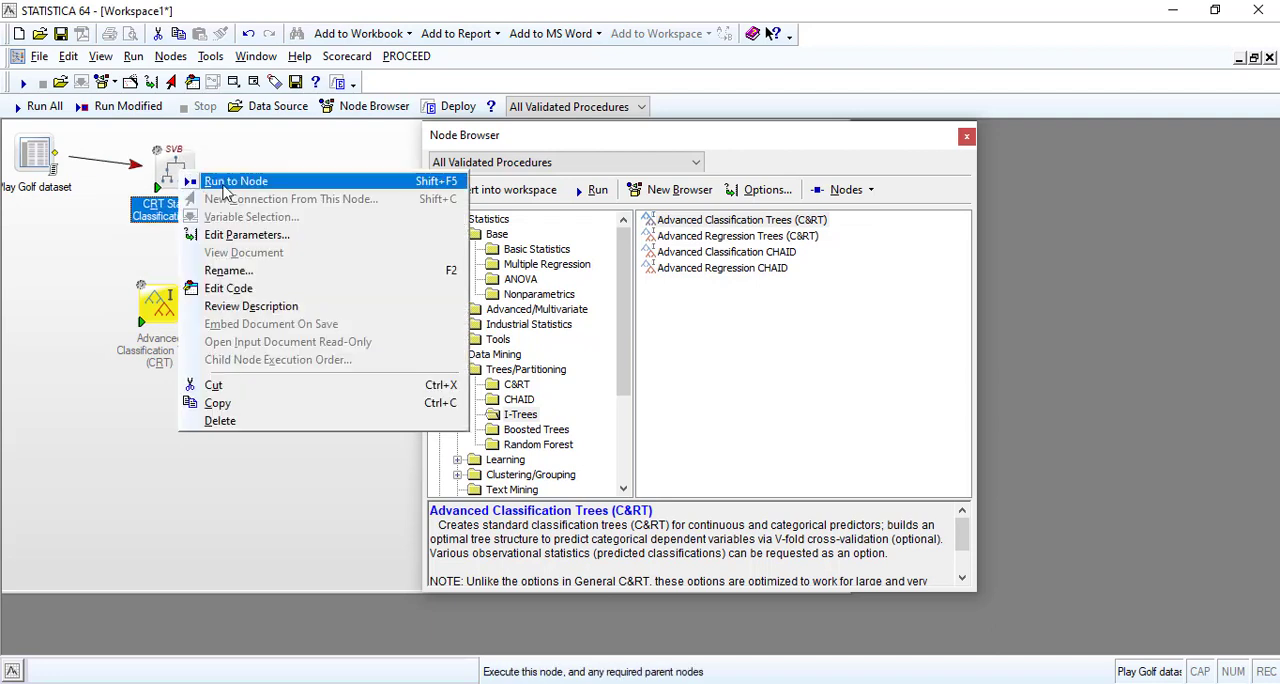
click(226, 184)
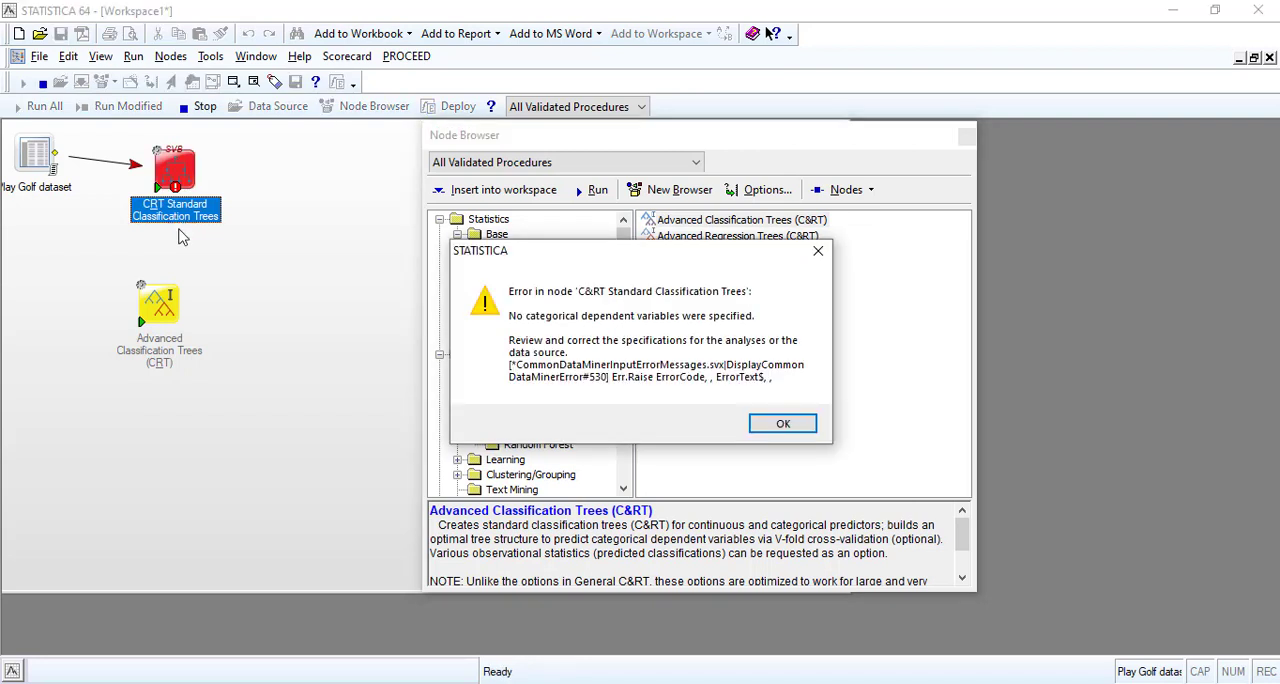
click(781, 424)
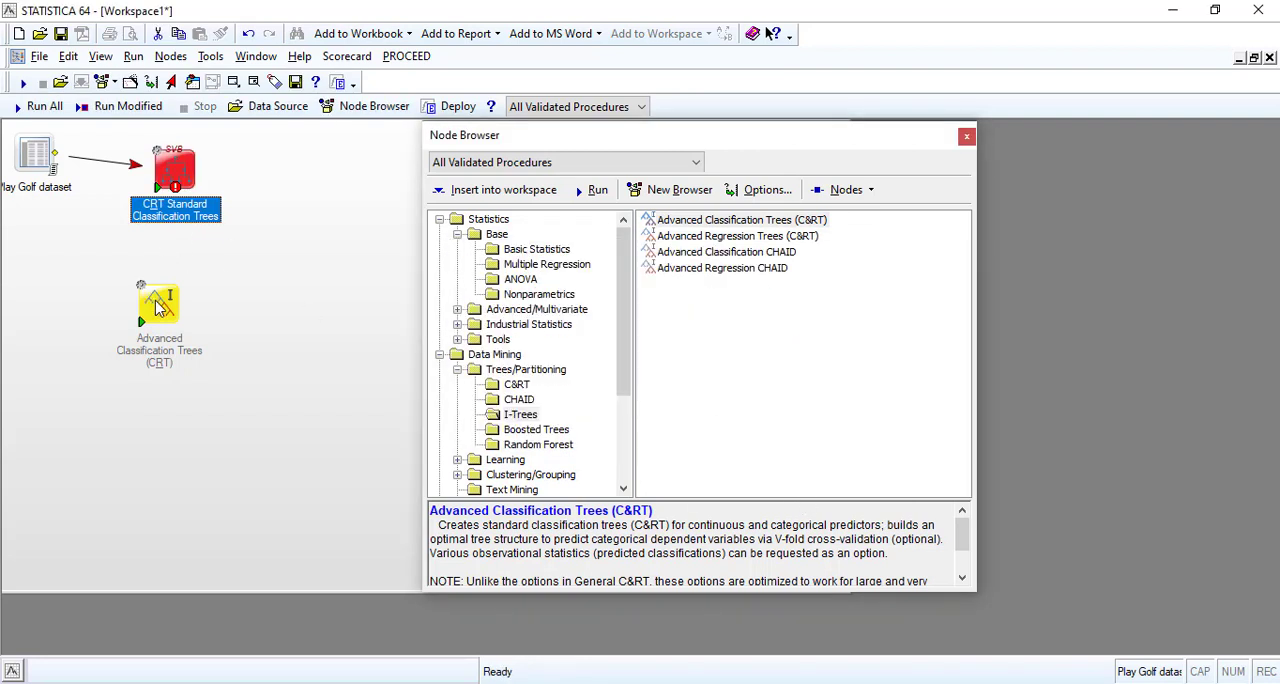
drag(162, 309, 188, 270)
click(172, 180)
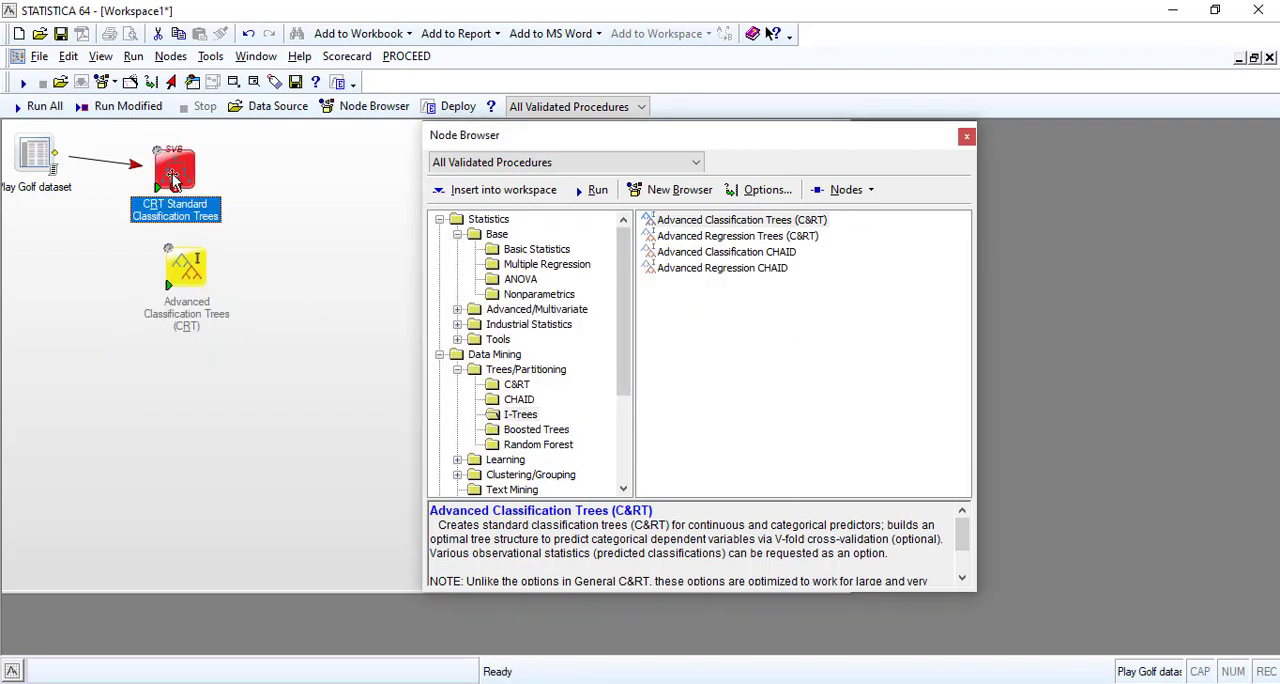
right_click(173, 180)
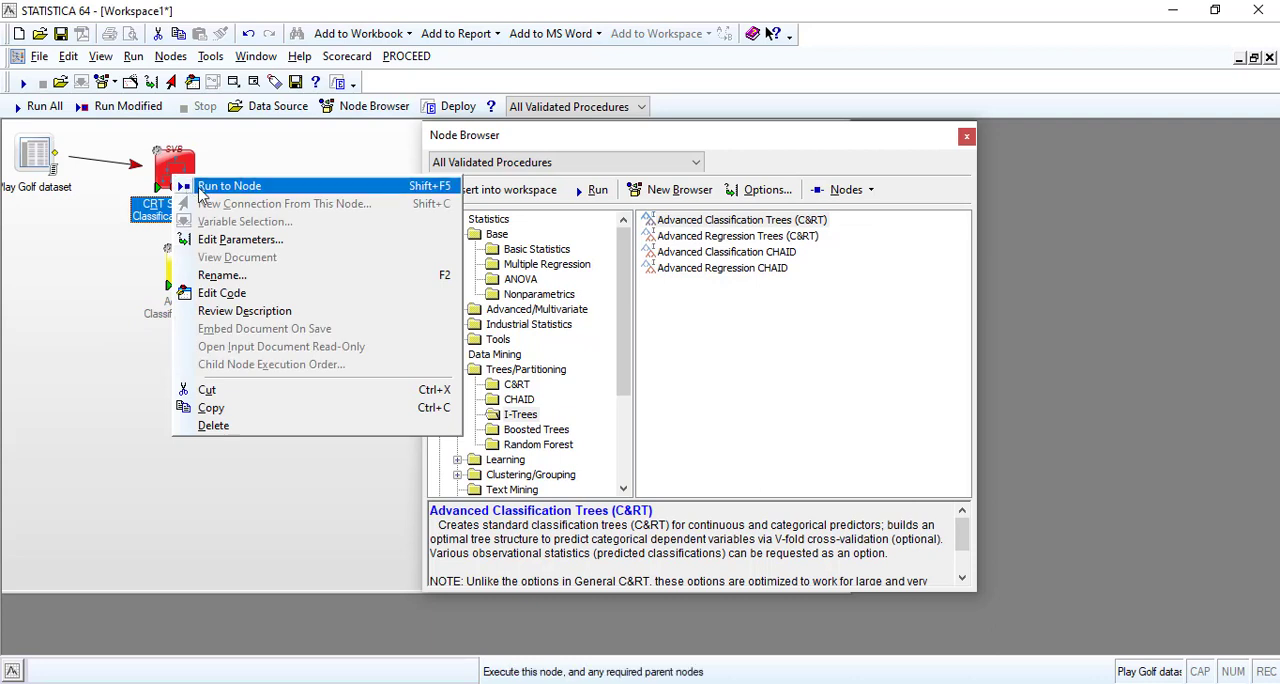
click(150, 300)
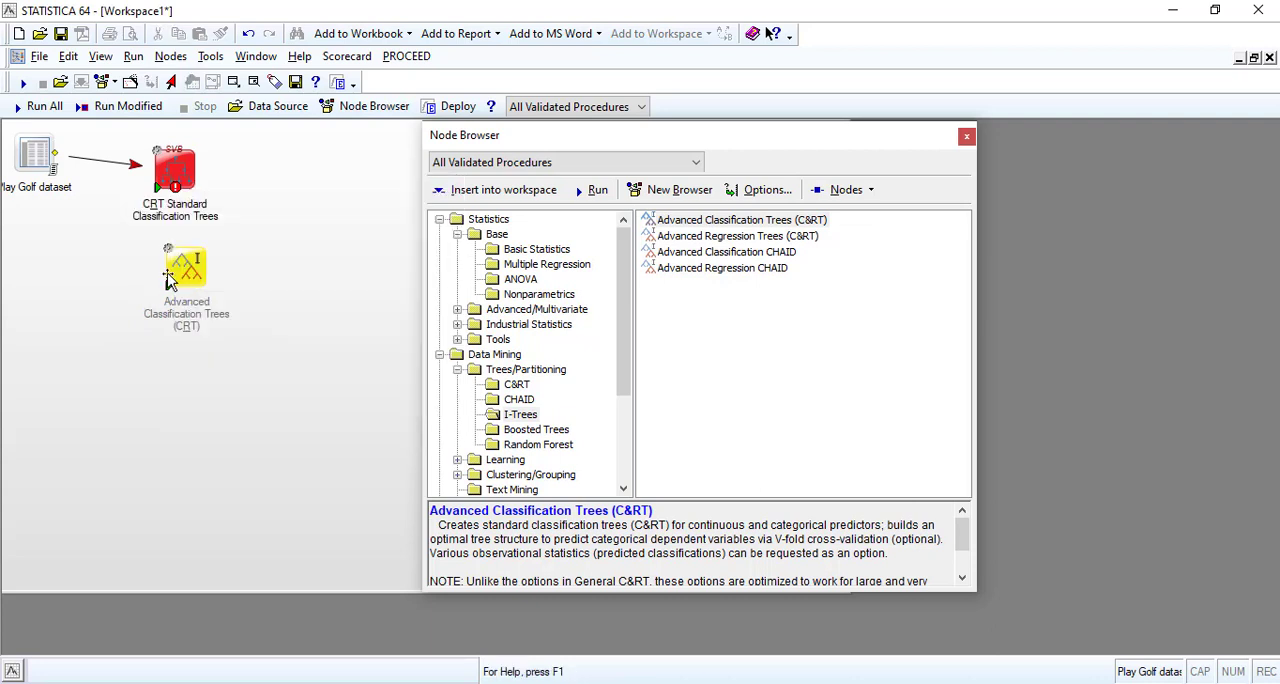
click(185, 270)
right_click(185, 270)
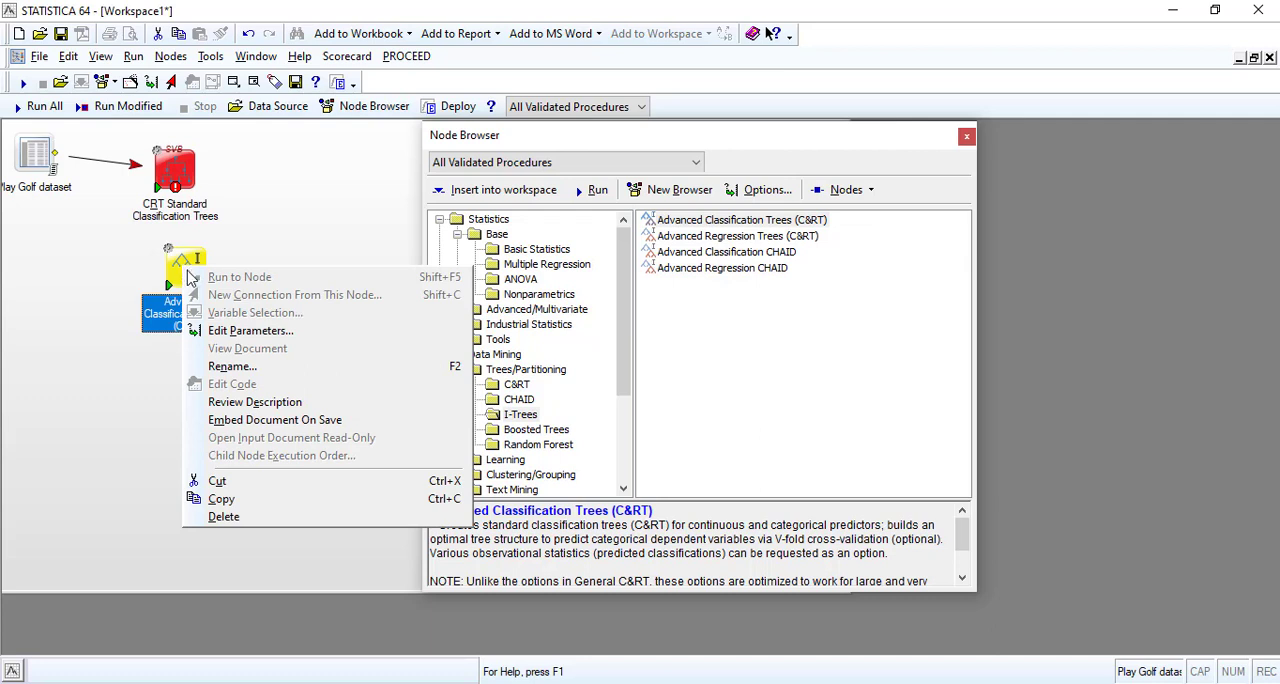
click(176, 277)
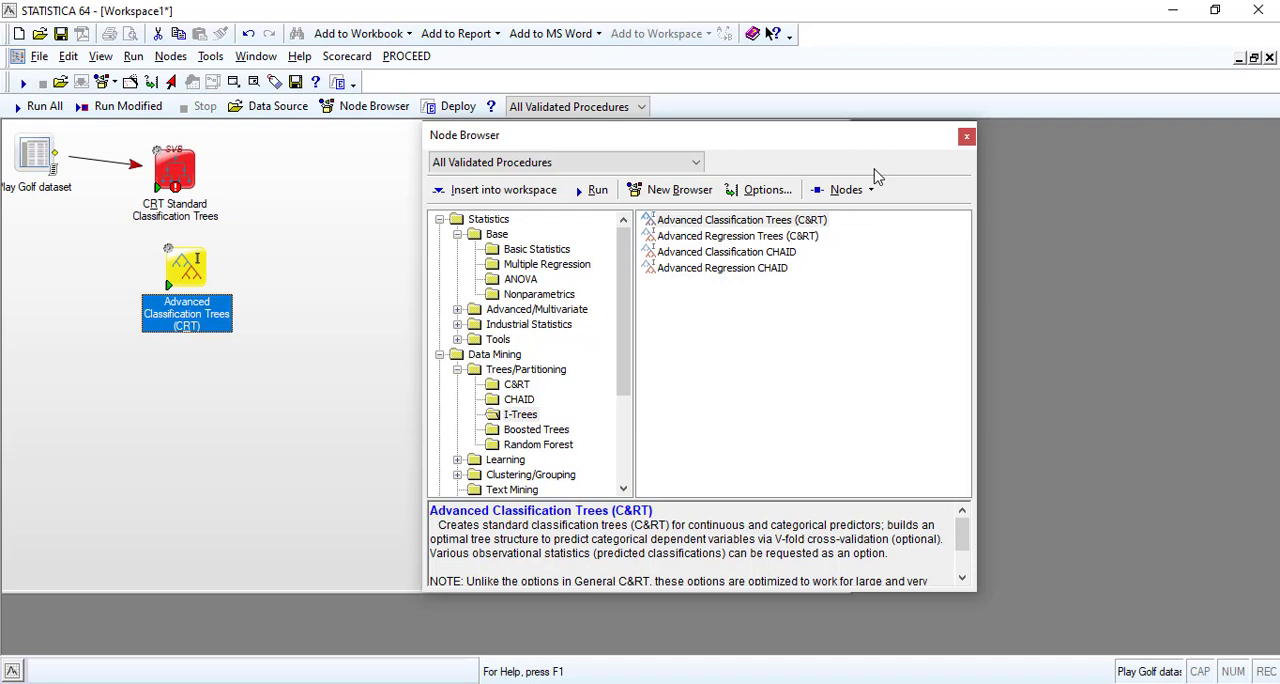
Close the Node Browser and delete the CRT Standard Classification Trees node from the workspace.
click(966, 137)
click(176, 180)
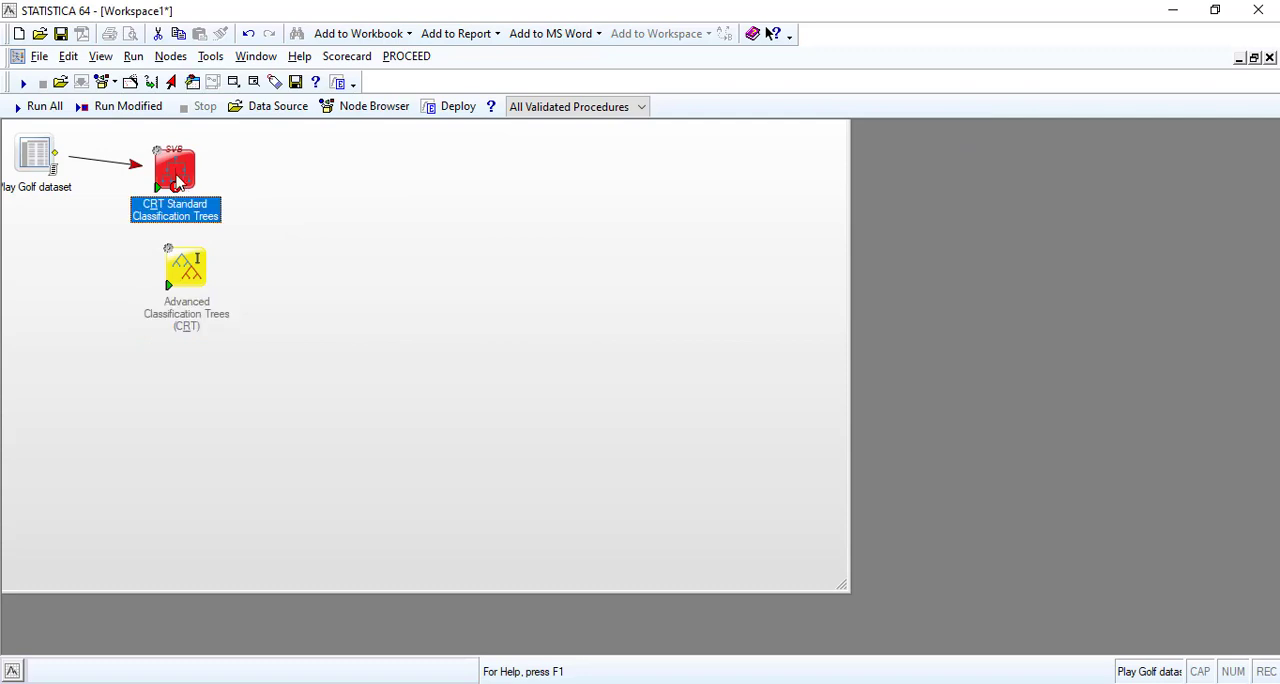
right_click(176, 180)
click(219, 418)
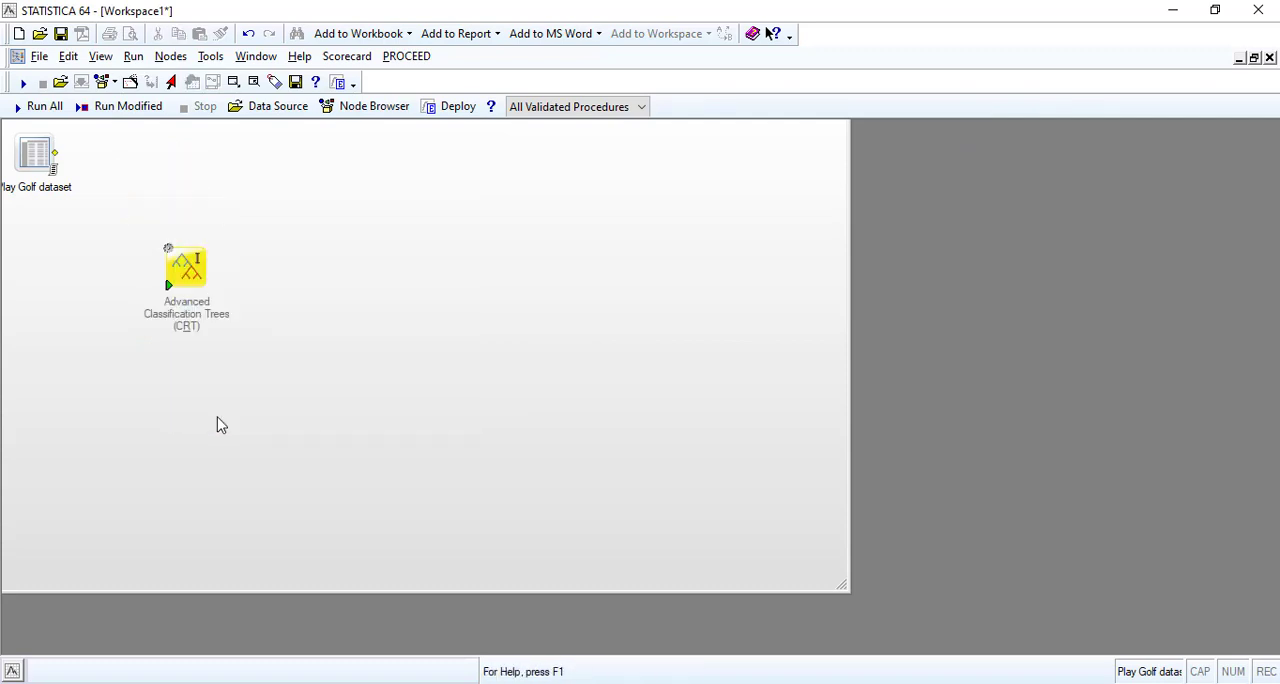
Delete the unconnected Advanced Classification Trees (CRT) node, leaving only the Play Golf dataset in the workspace.
drag(181, 266, 151, 161)
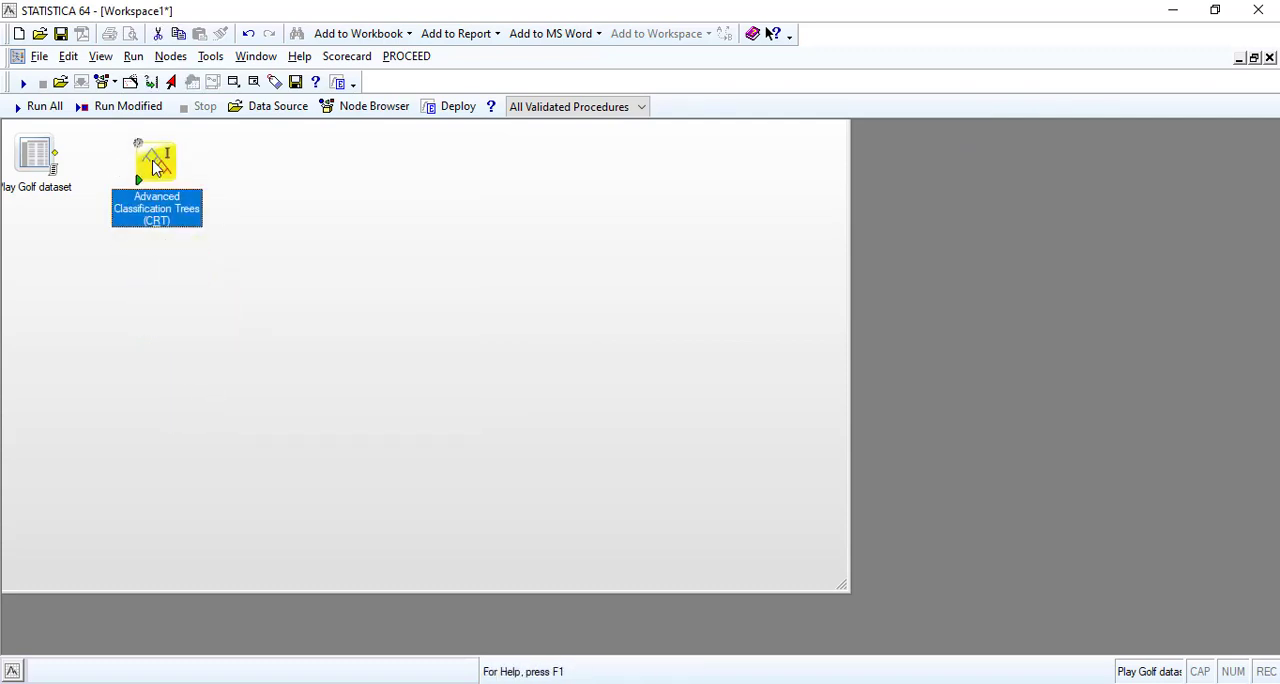
right_click(153, 167)
click(36, 158)
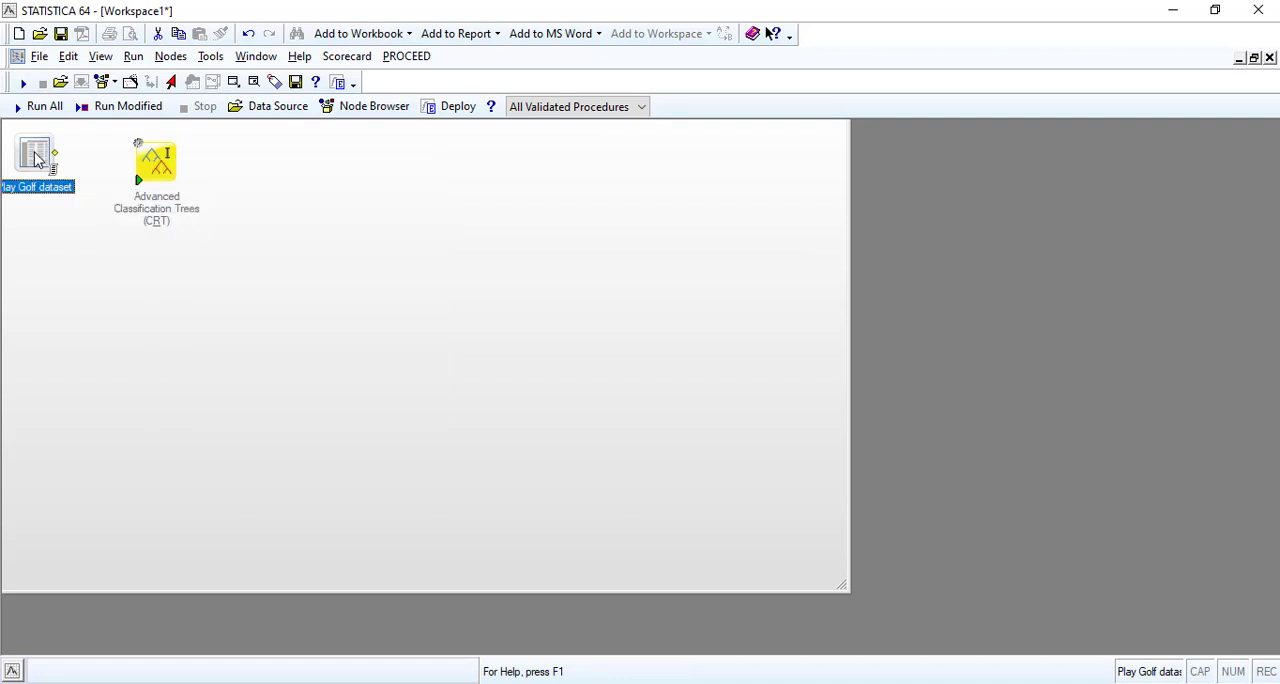
click(156, 170)
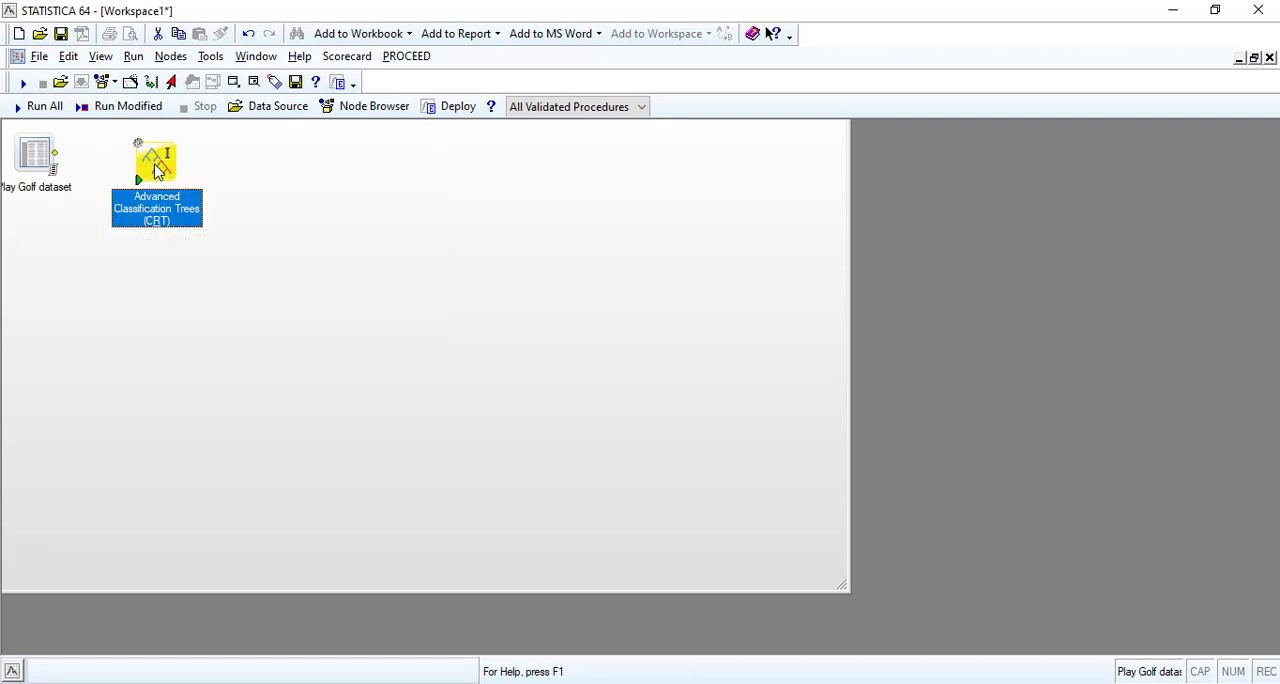
key(Delete)
With the Play Golf dataset selected, insert a connected Advanced Classification Trees (C&RT) node and align it beside the dataset.
click(30, 150)
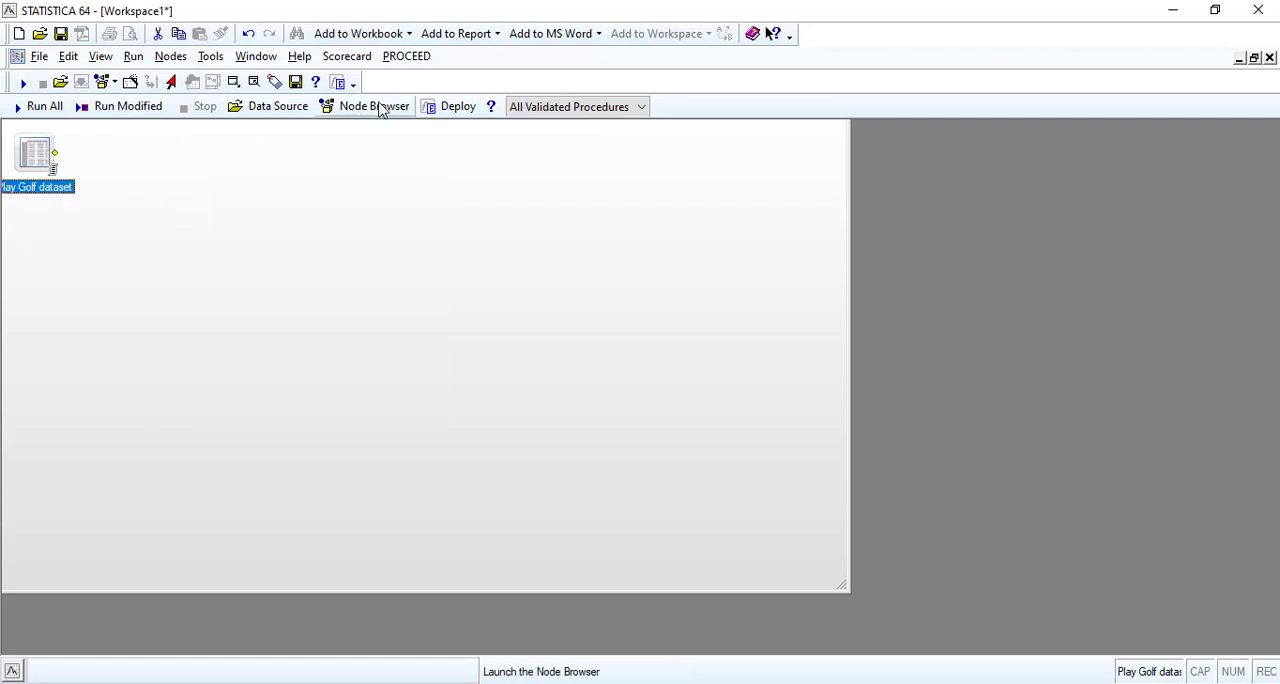
click(366, 106)
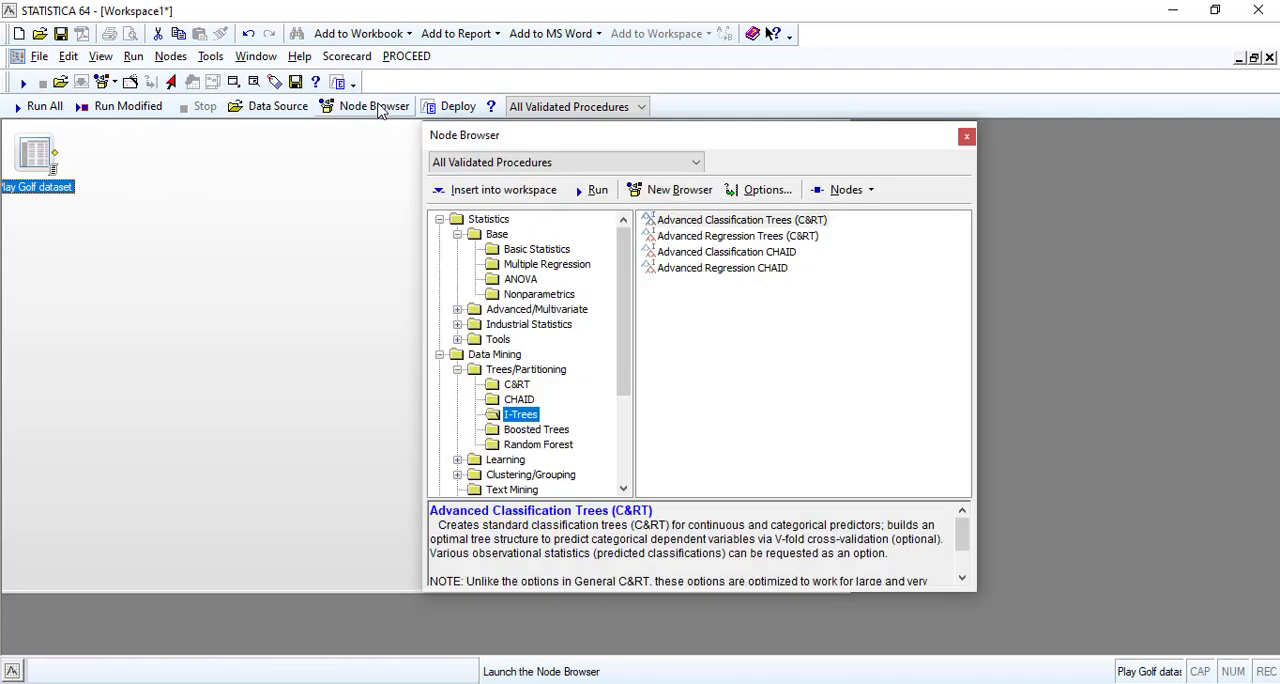
double_click(718, 222)
click(966, 136)
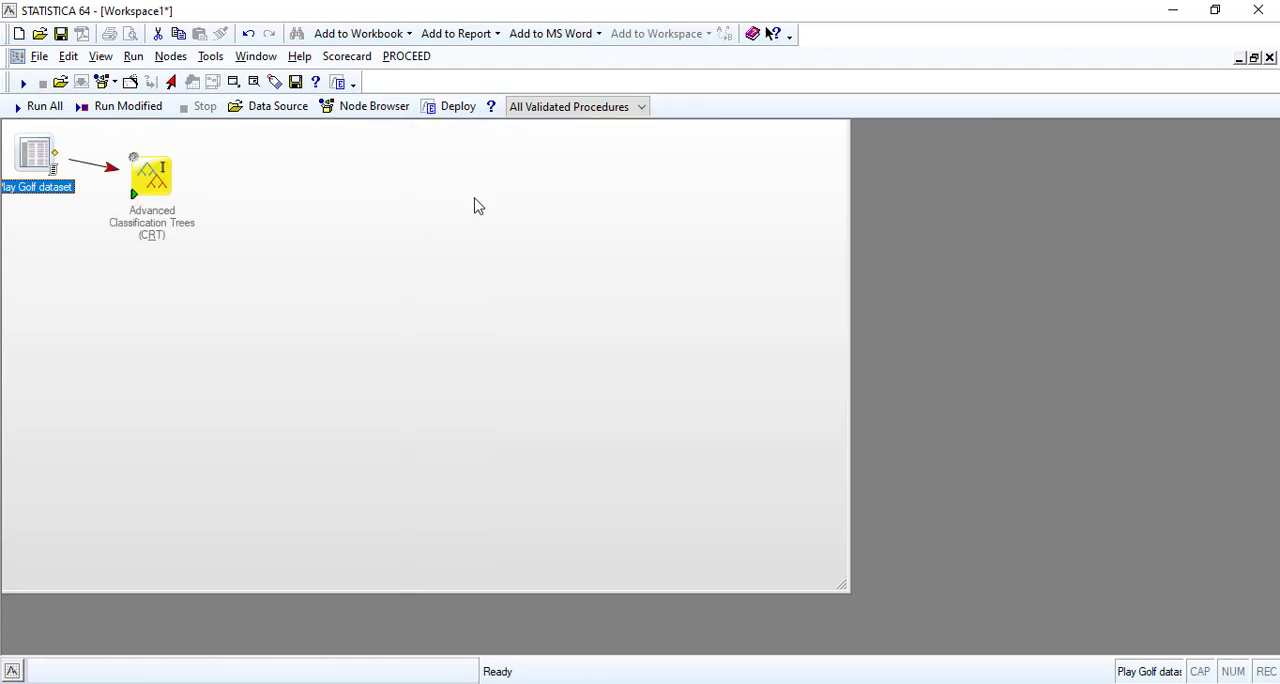
drag(150, 172, 164, 160)
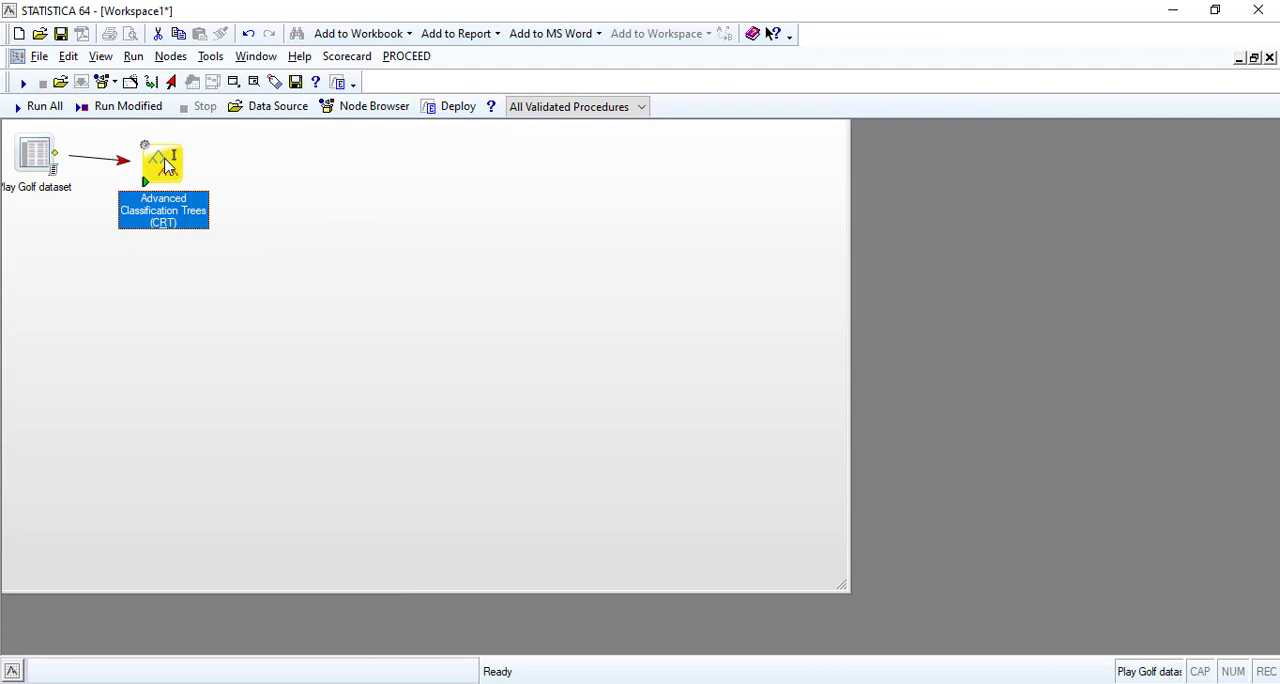
In the Advanced Classification Trees node, set Play golf? as the dependent variable and Outlook and Windy as categorical predictors.
double_click(166, 165)
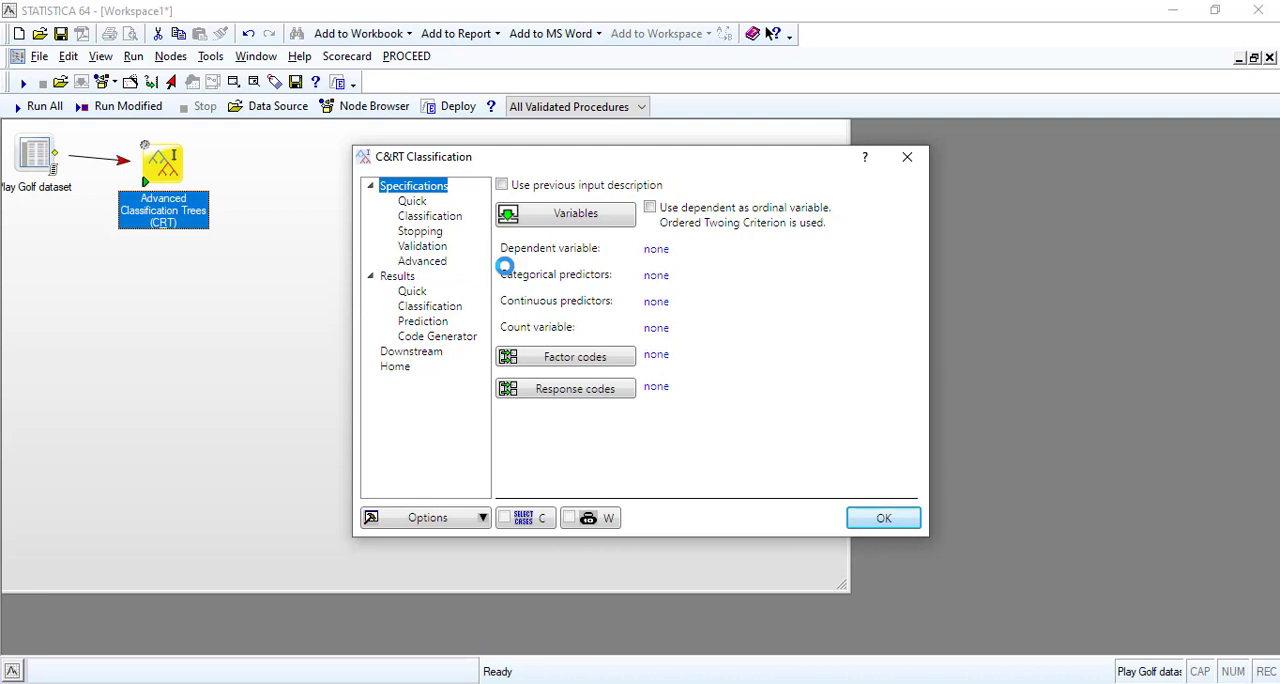
click(586, 214)
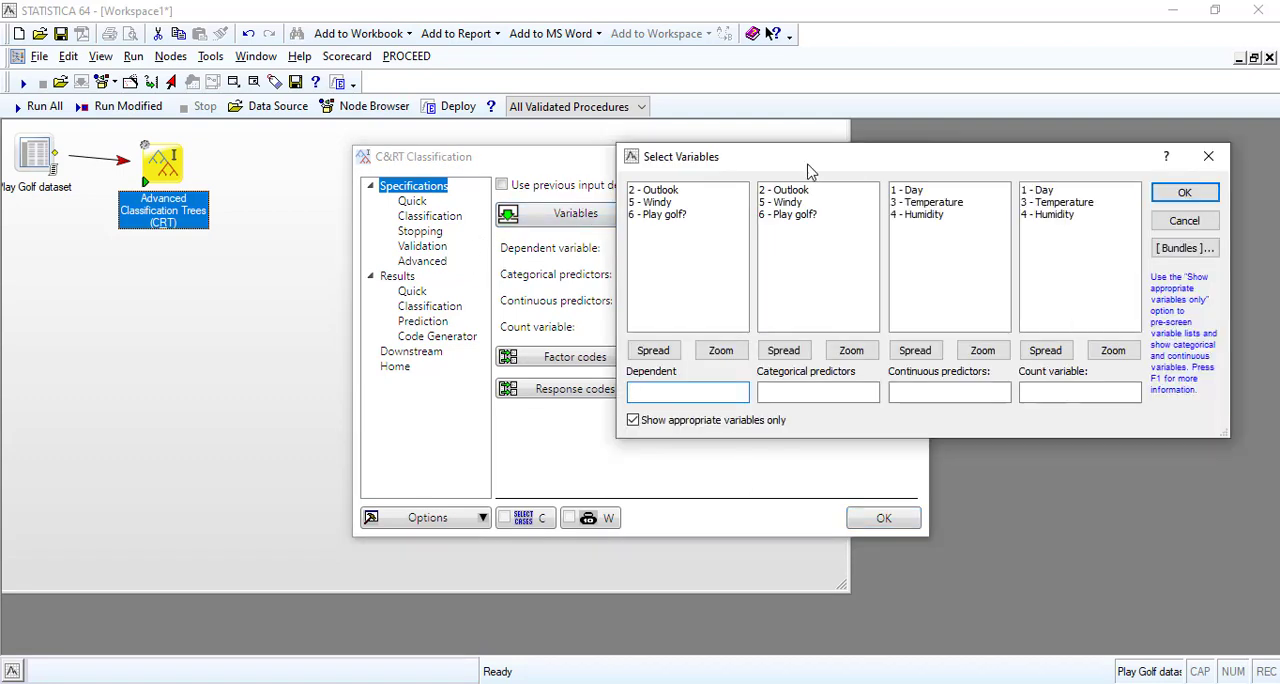
drag(810, 172, 739, 190)
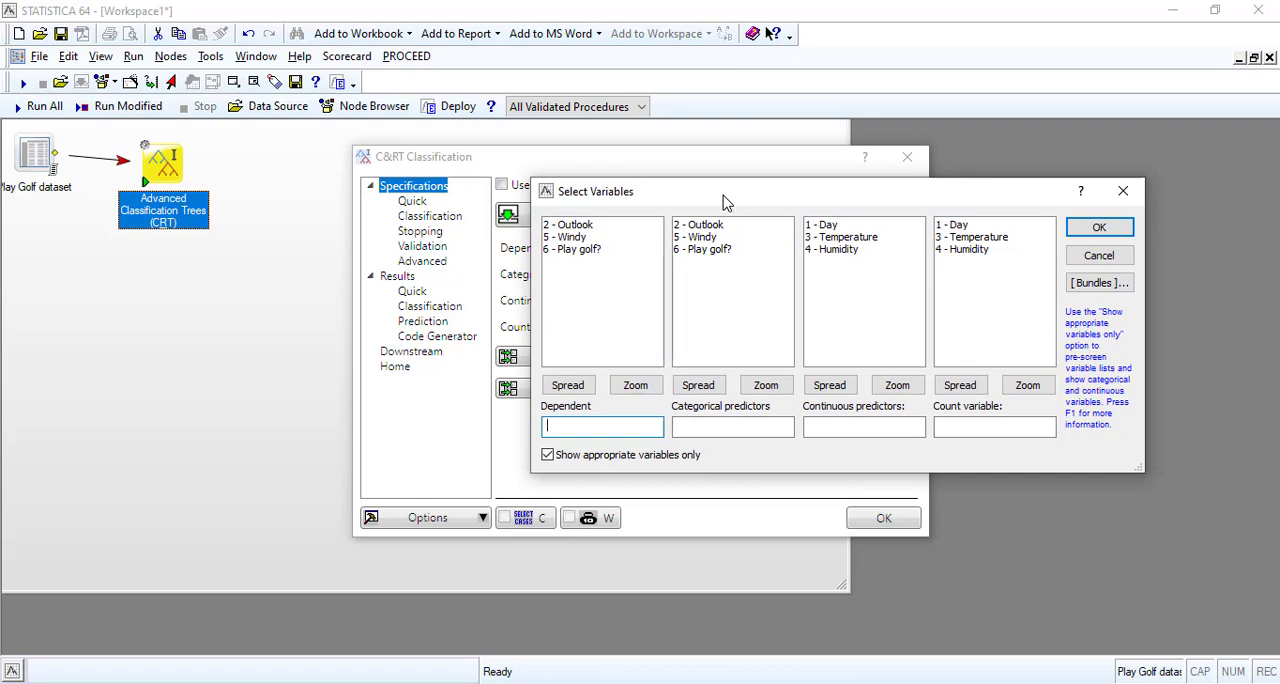
click(580, 249)
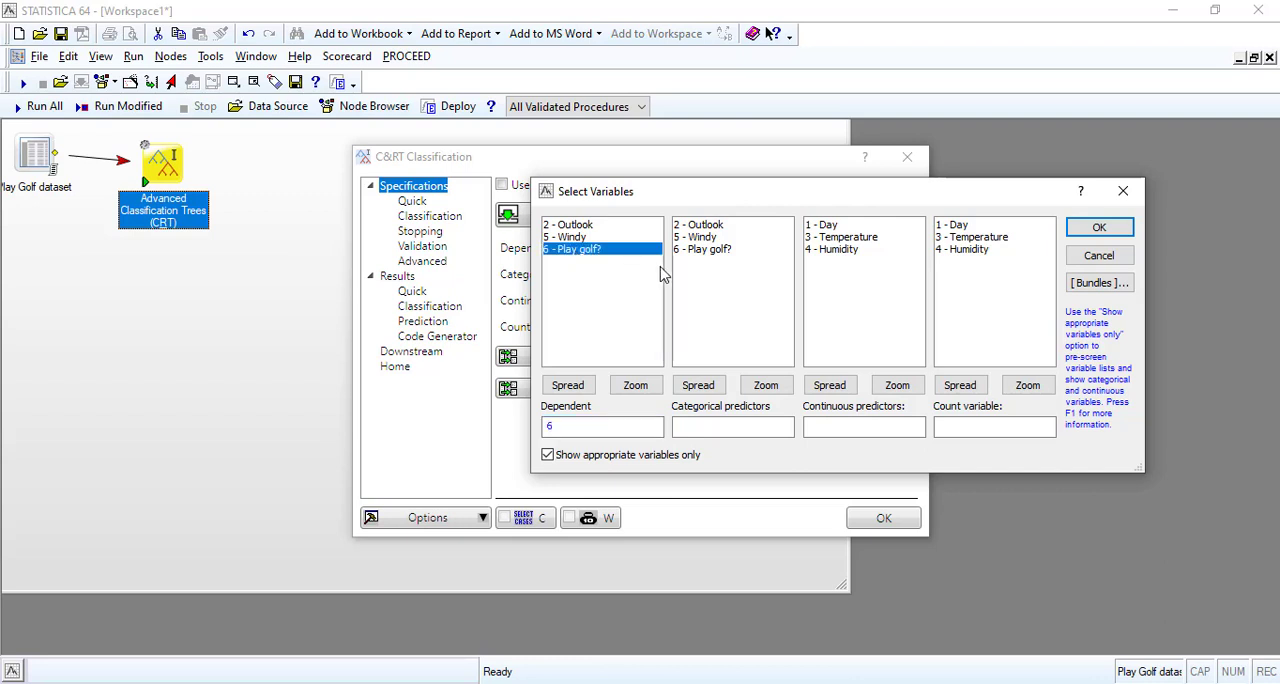
click(702, 226)
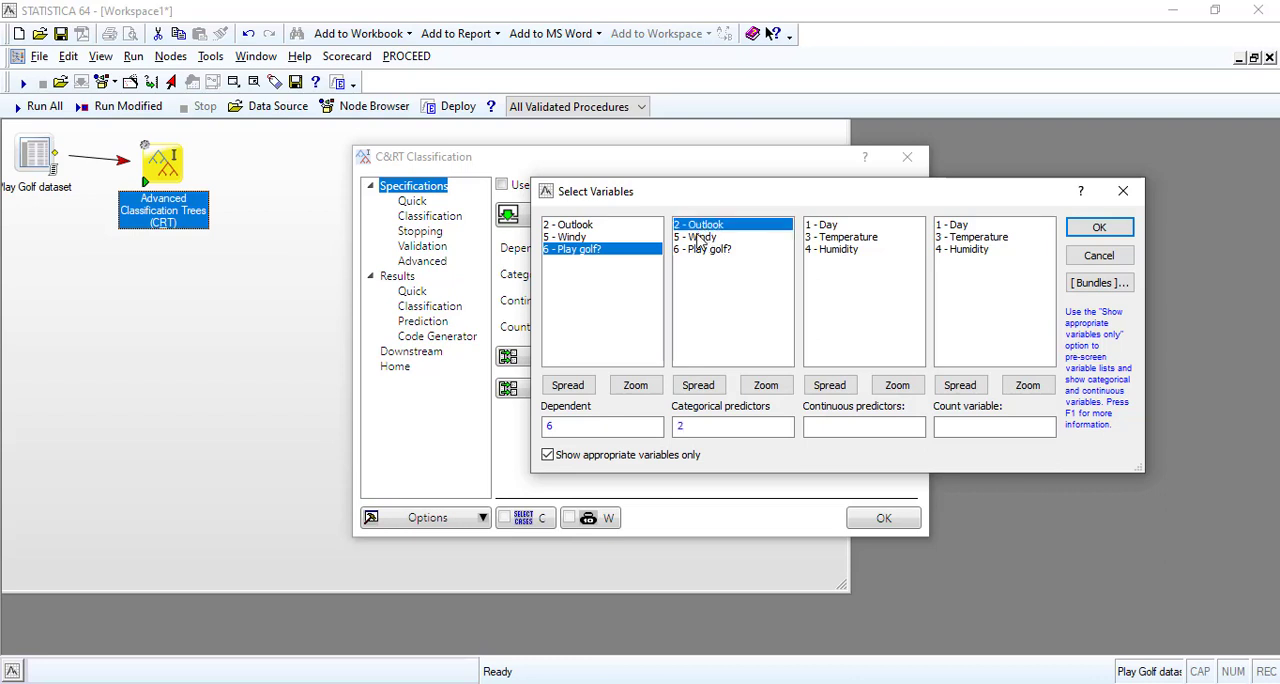
ctrl+click(700, 238)
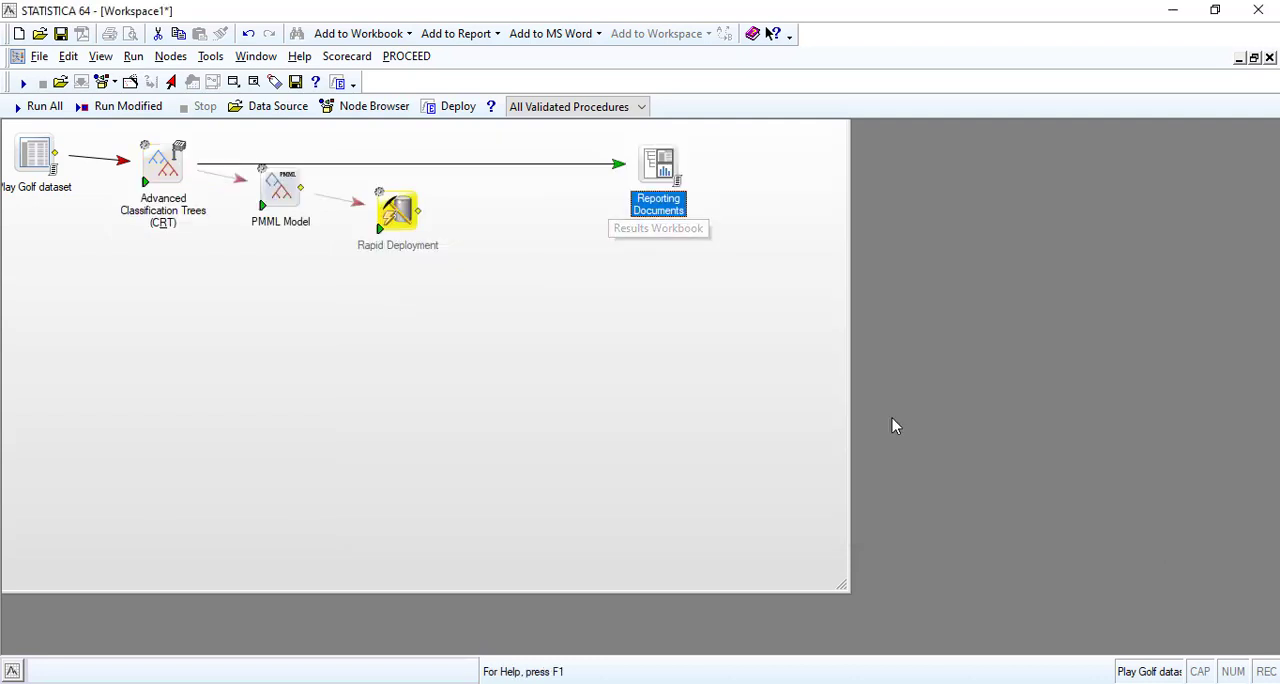
Open the Reporting Documents workbook and examine the tree graph, tree layout, terminal nodes, predictor importance, risk estimates and deployment codes.
double_click(660, 168)
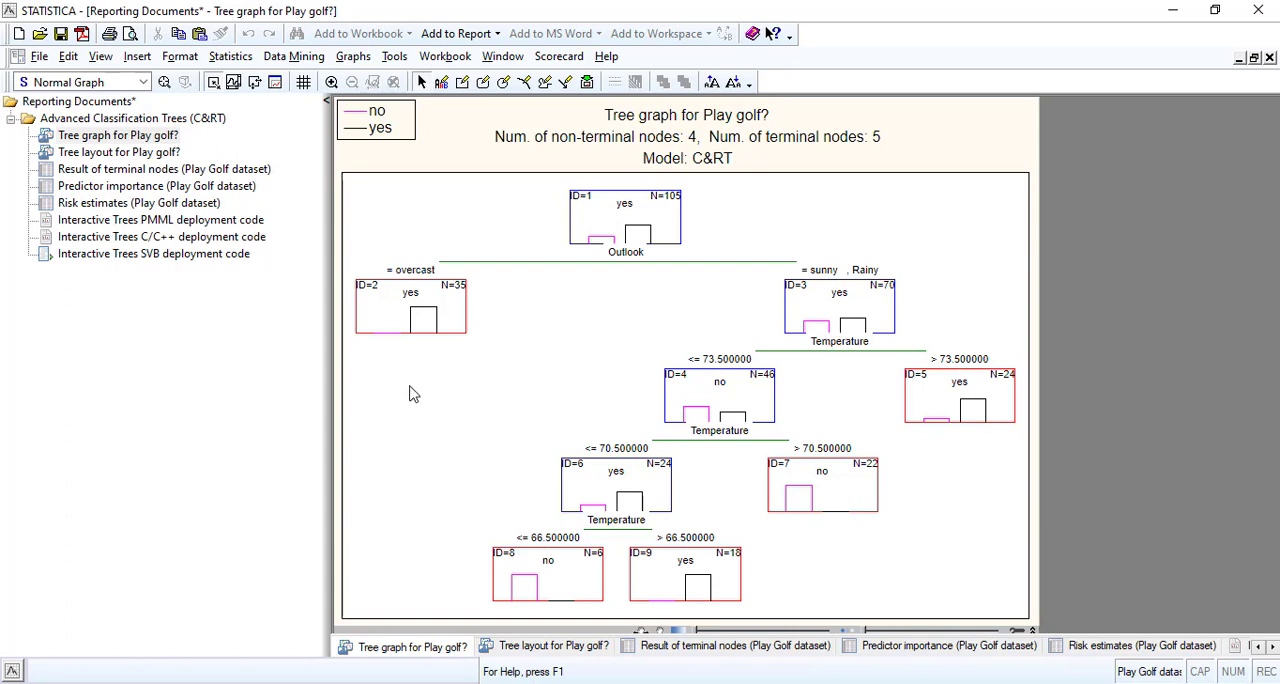
click(128, 155)
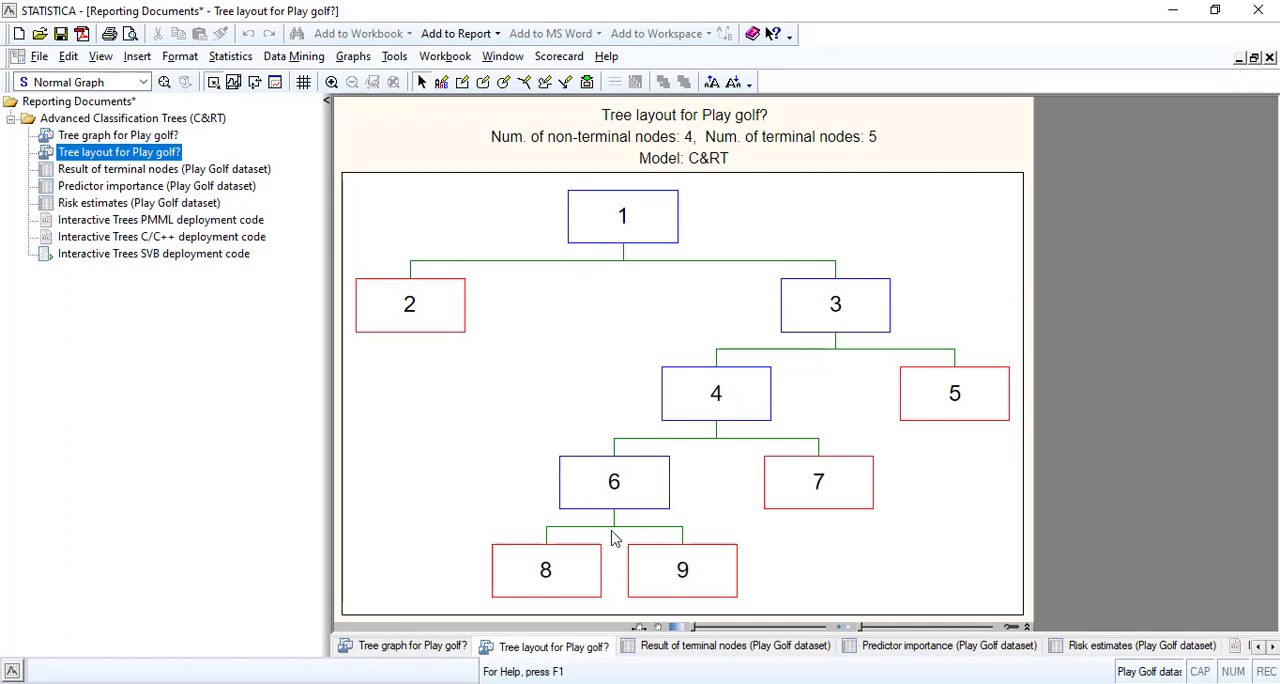
click(140, 172)
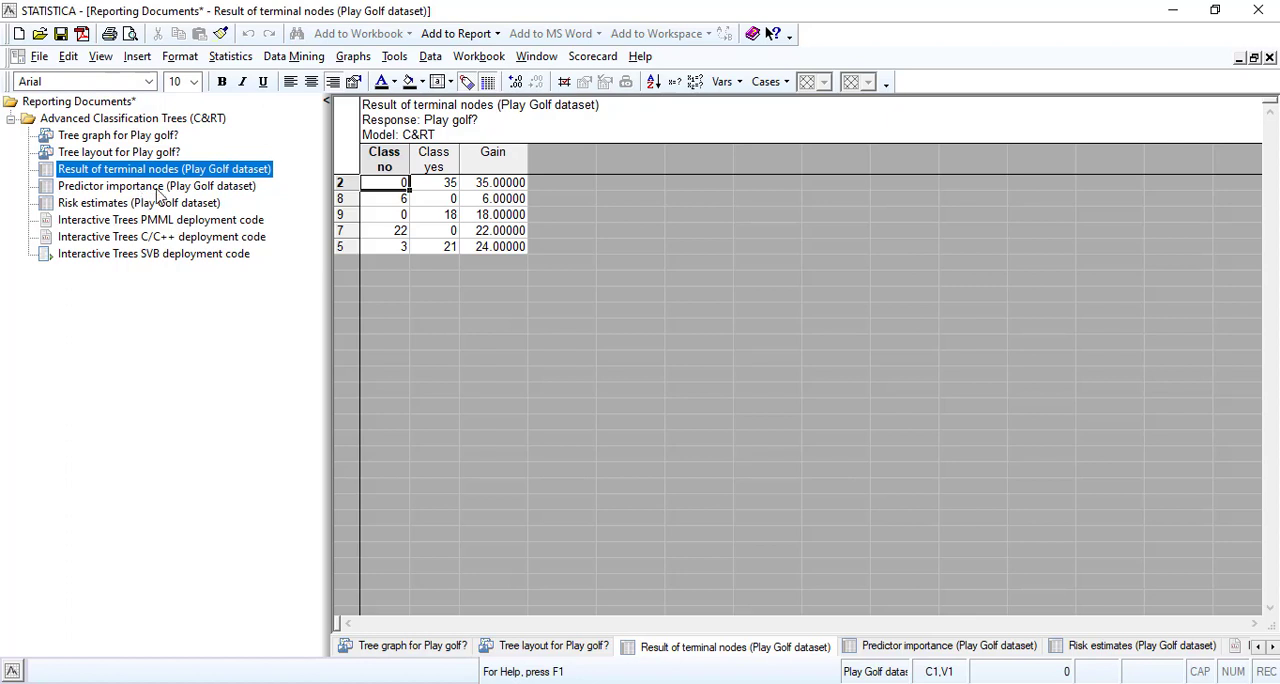
click(158, 187)
click(147, 204)
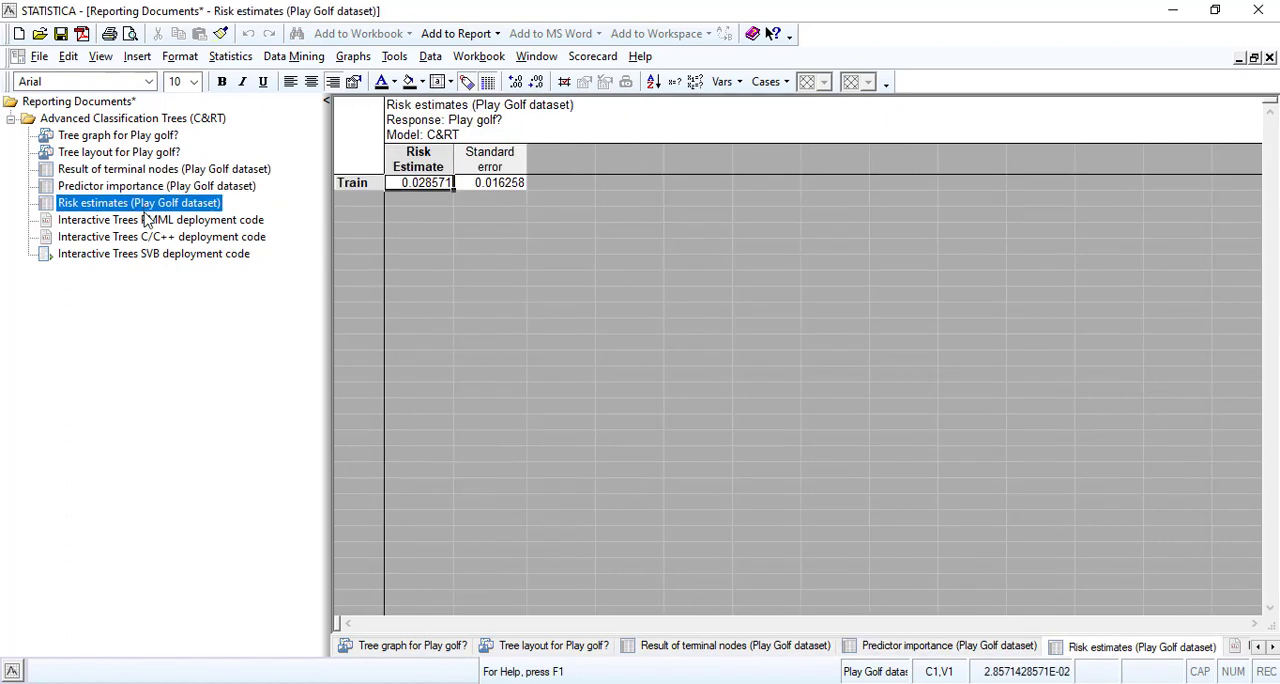
click(146, 221)
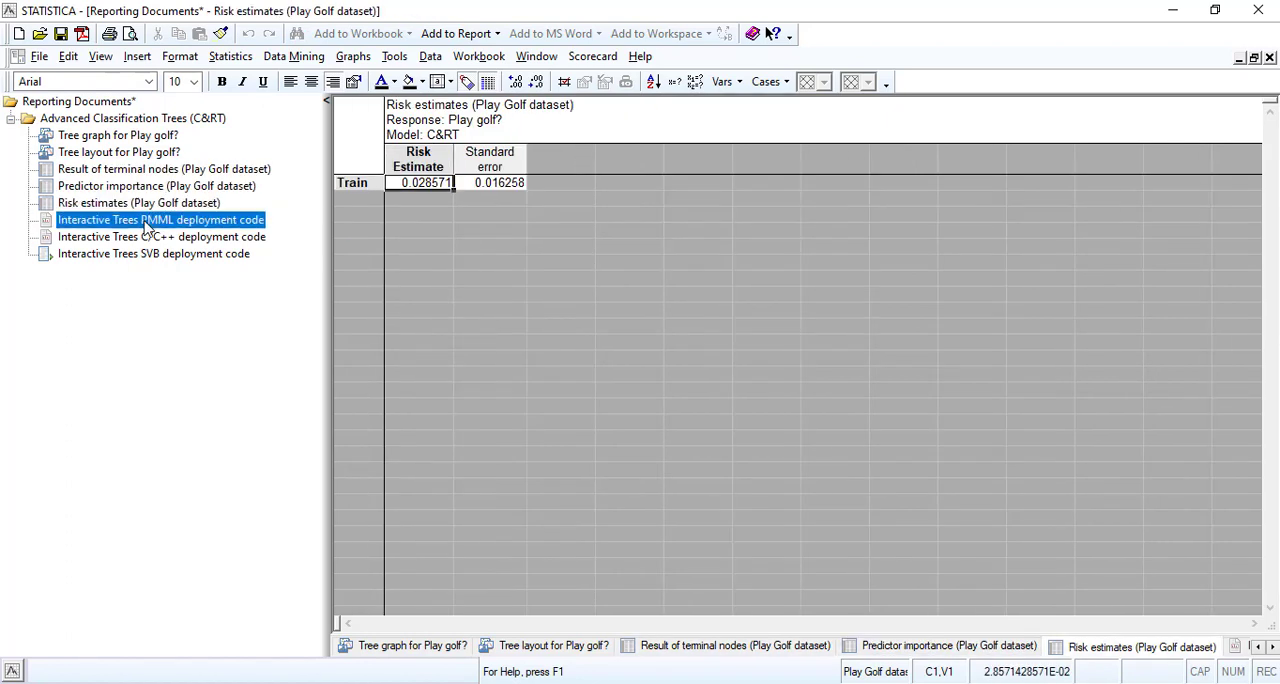
click(145, 239)
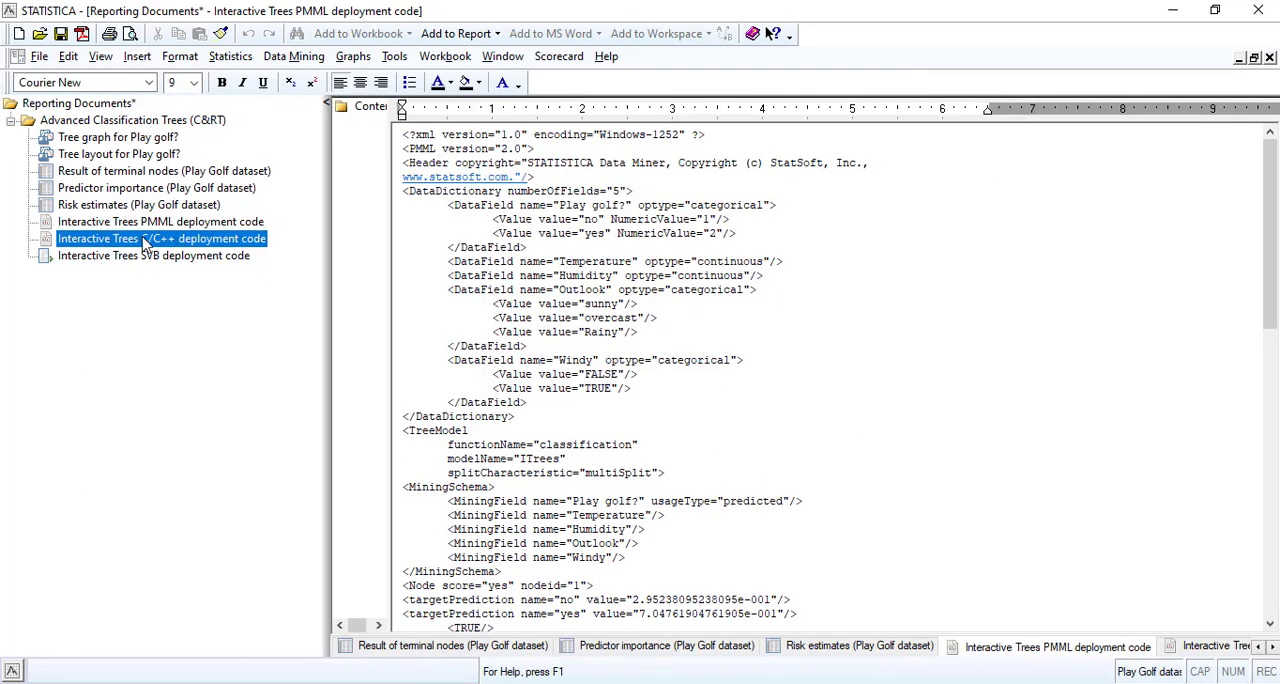
click(139, 256)
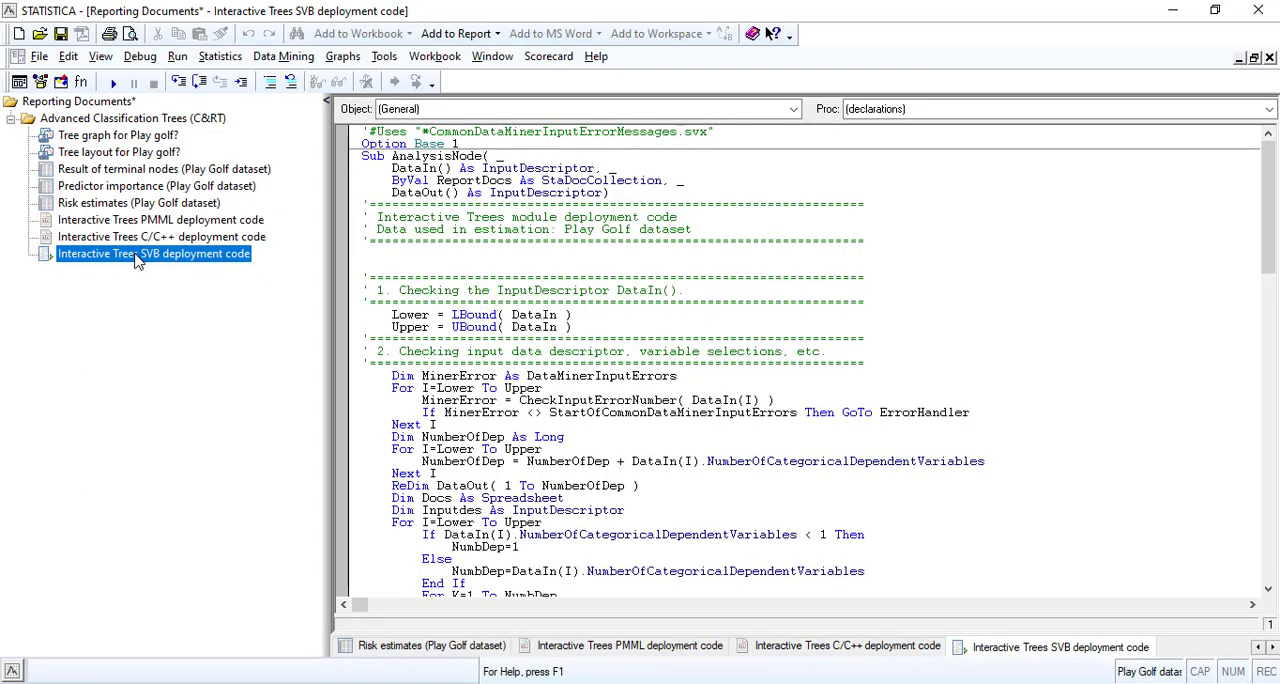
click(97, 137)
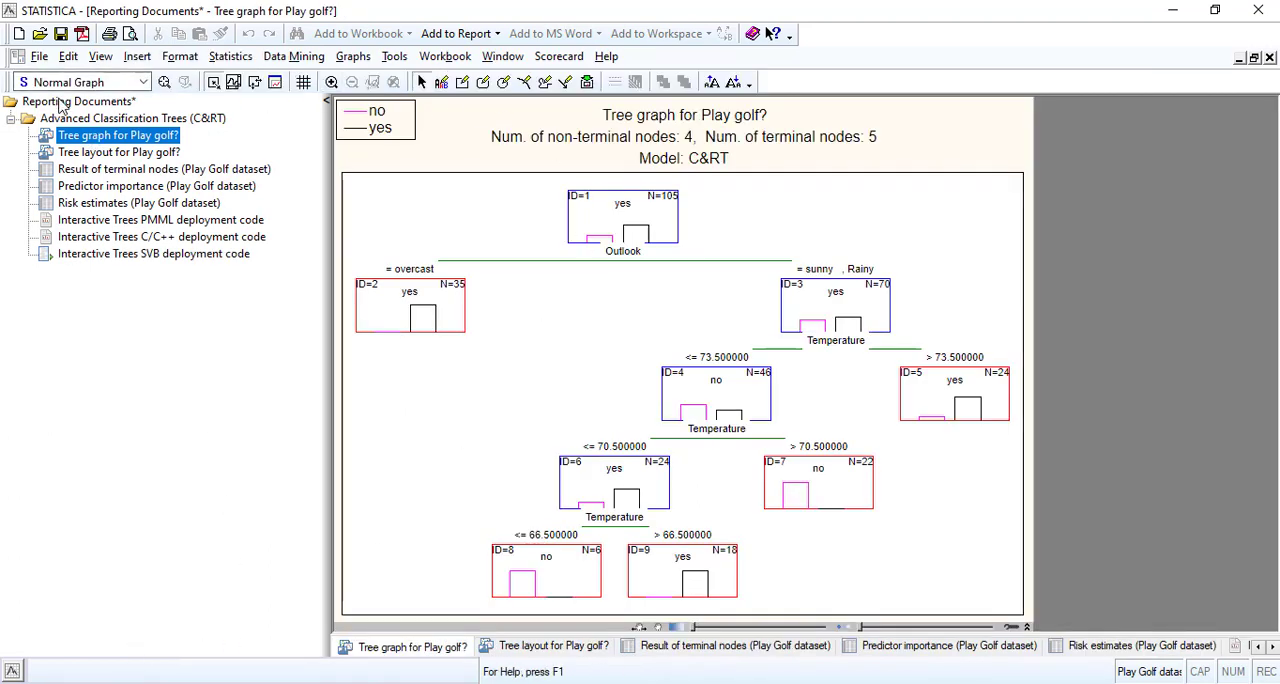
Review the Advanced Classification Trees (C&RT) results overview and the Play golf? tree graph, and return to the workspace.
click(89, 102)
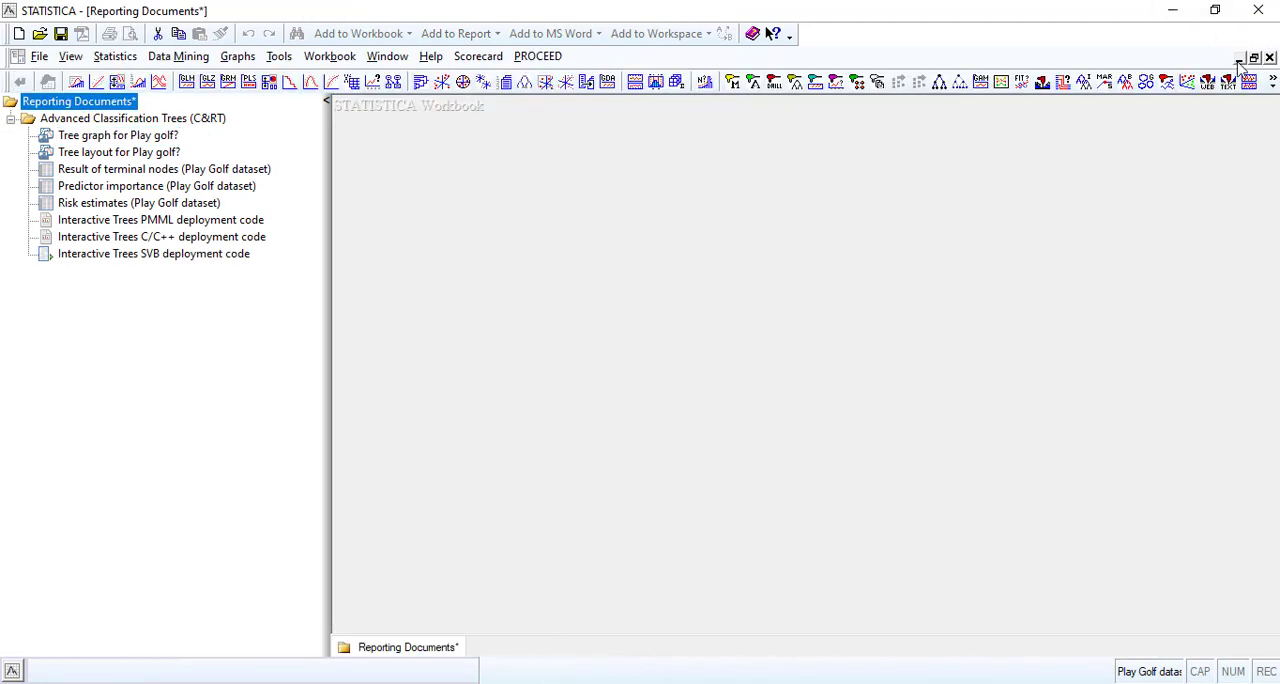
click(178, 120)
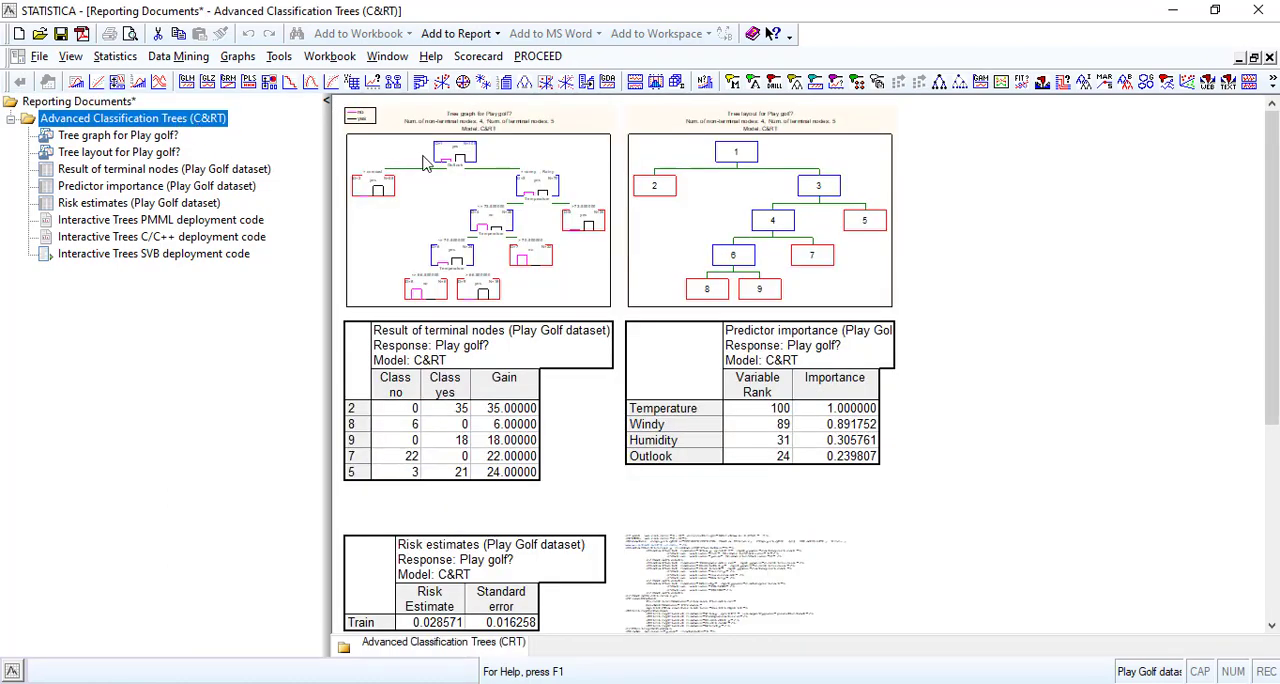
click(171, 143)
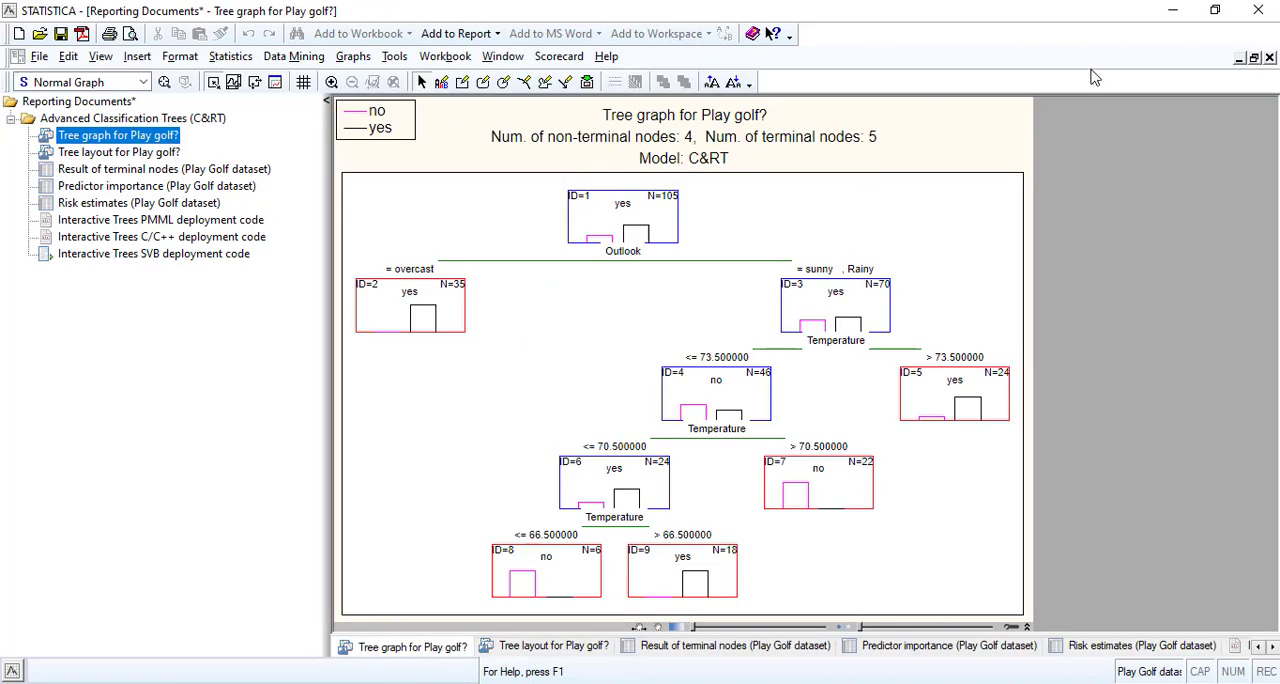
click(1240, 57)
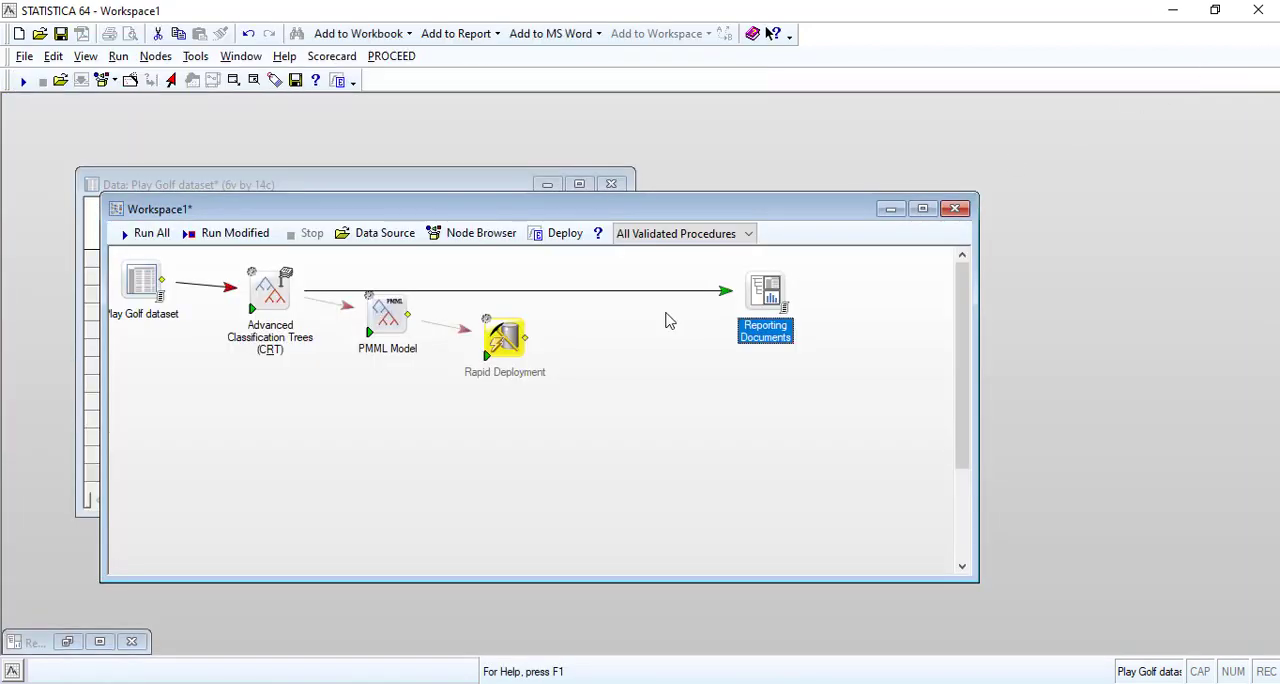
Add the tree browser, tree structure, predictor details, scrollable tree and importance plot to the C&RT node's results and rerun the node.
double_click(268, 303)
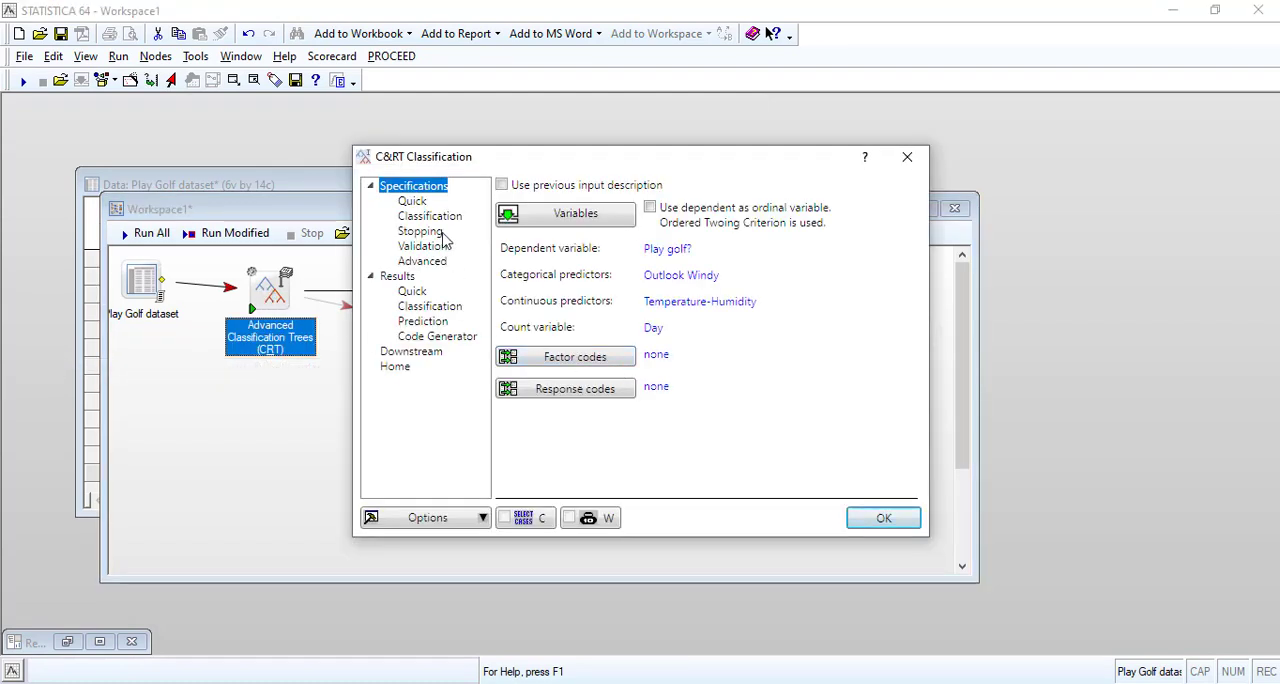
click(413, 291)
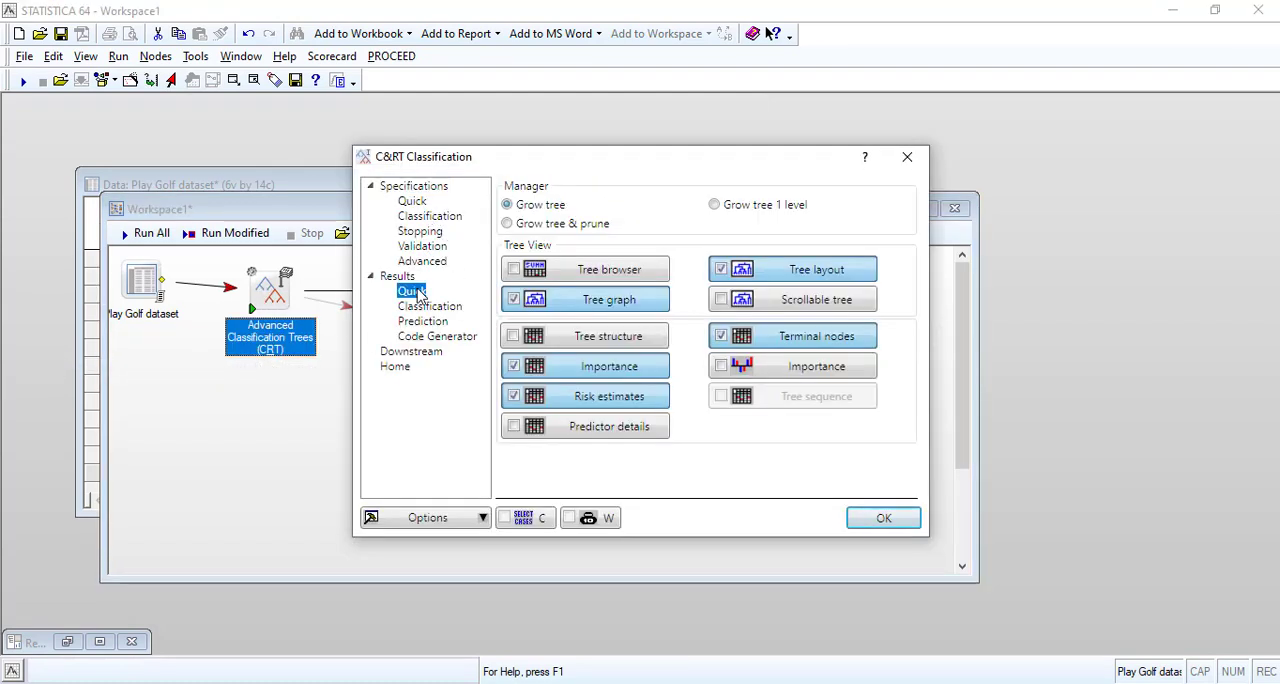
click(513, 270)
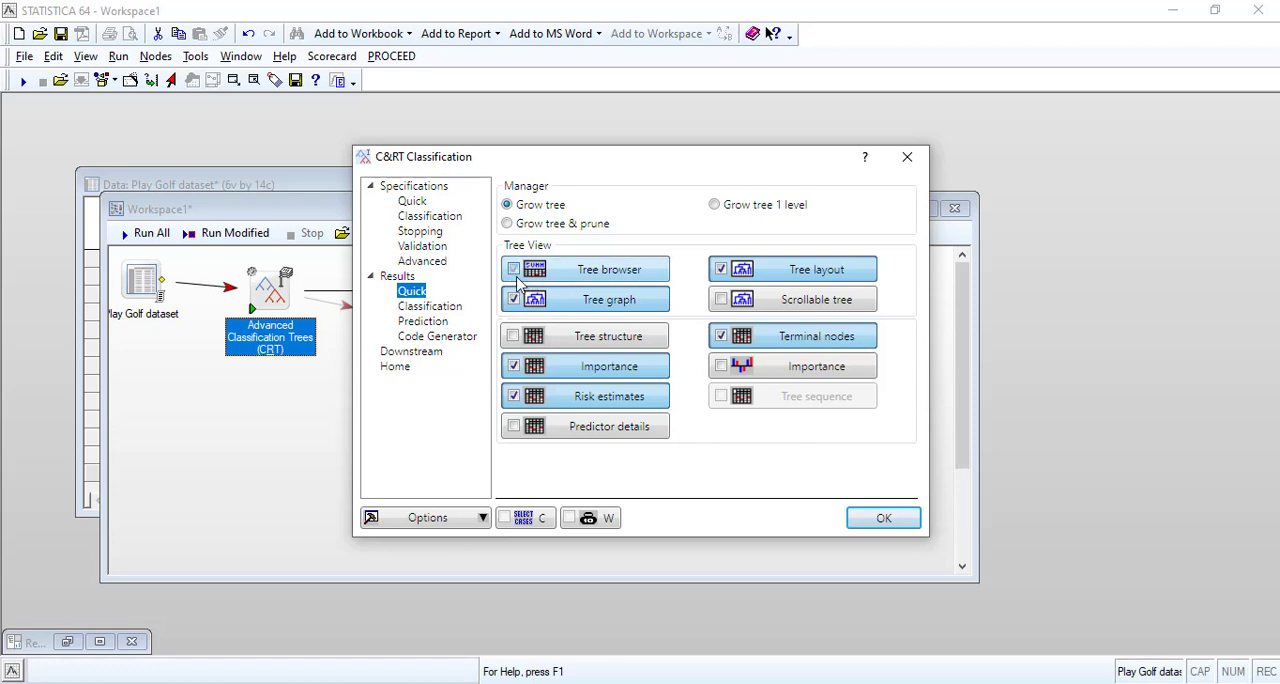
click(513, 338)
click(513, 427)
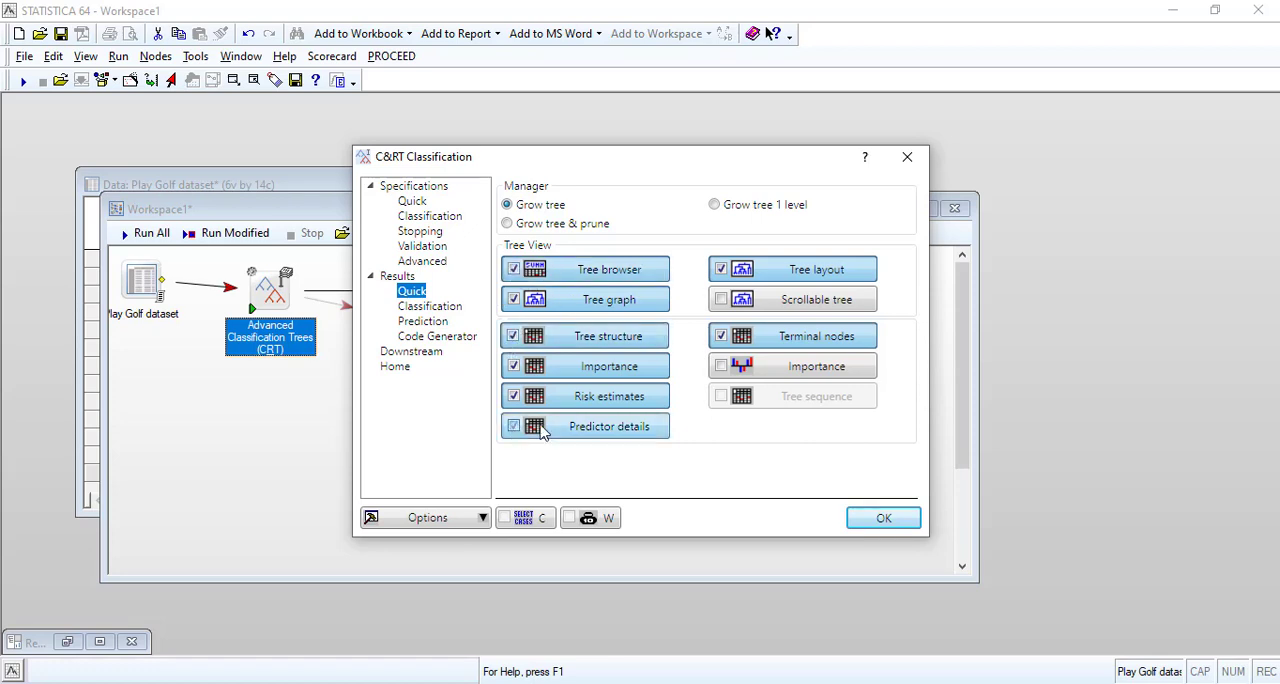
click(721, 300)
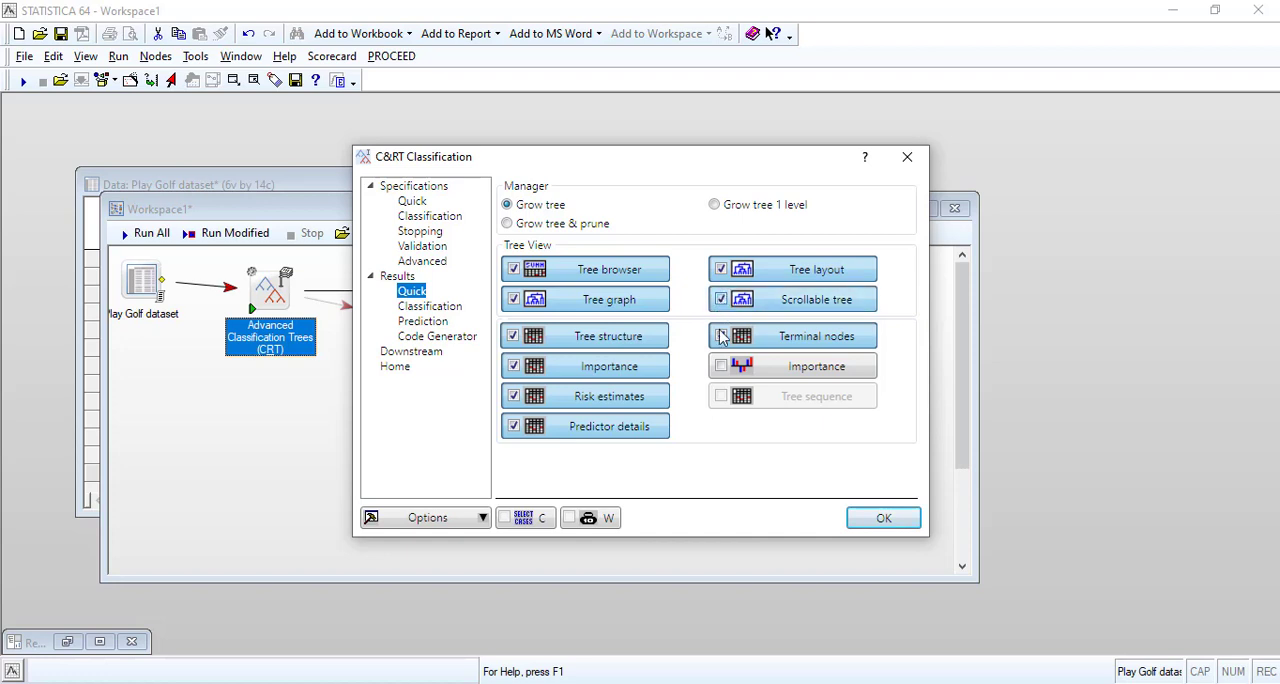
click(721, 366)
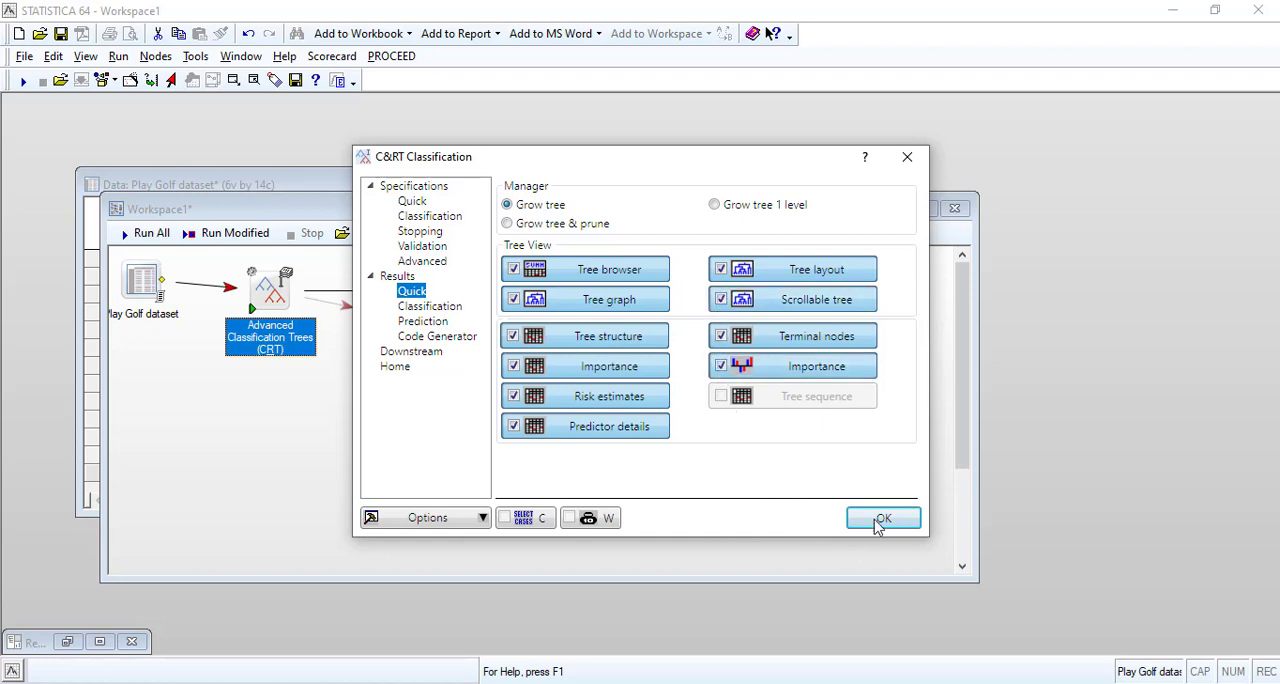
click(880, 520)
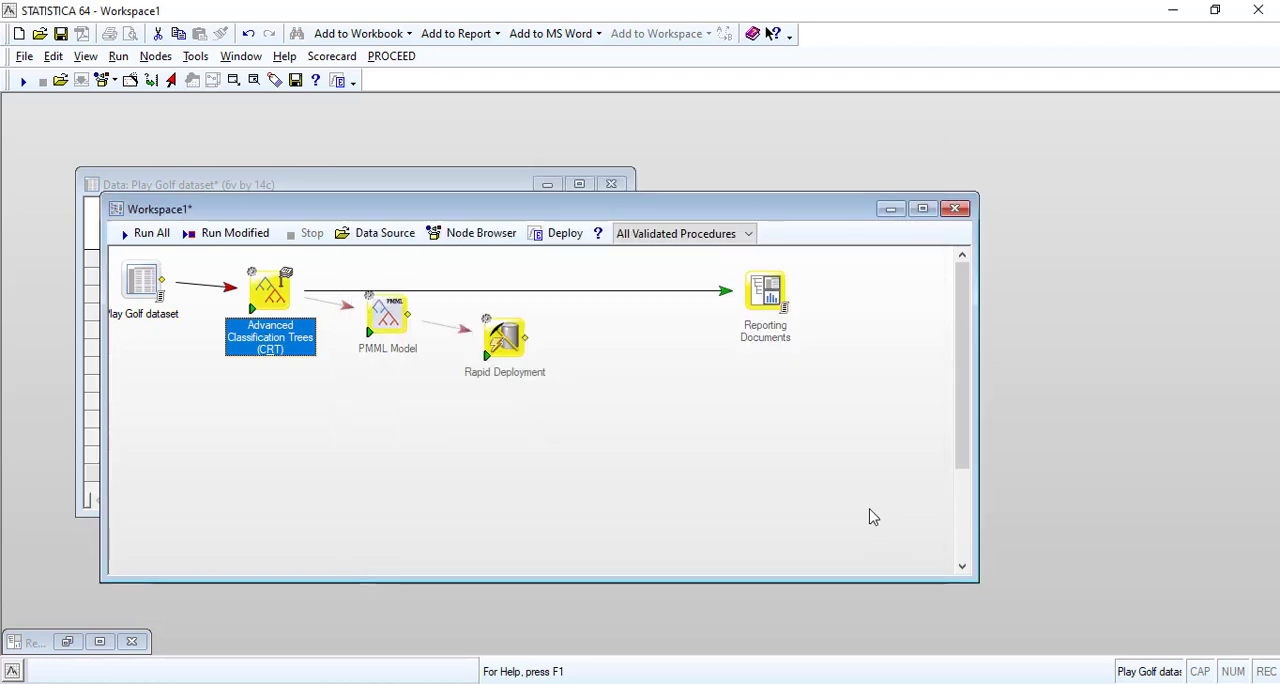
right_click(269, 299)
click(310, 309)
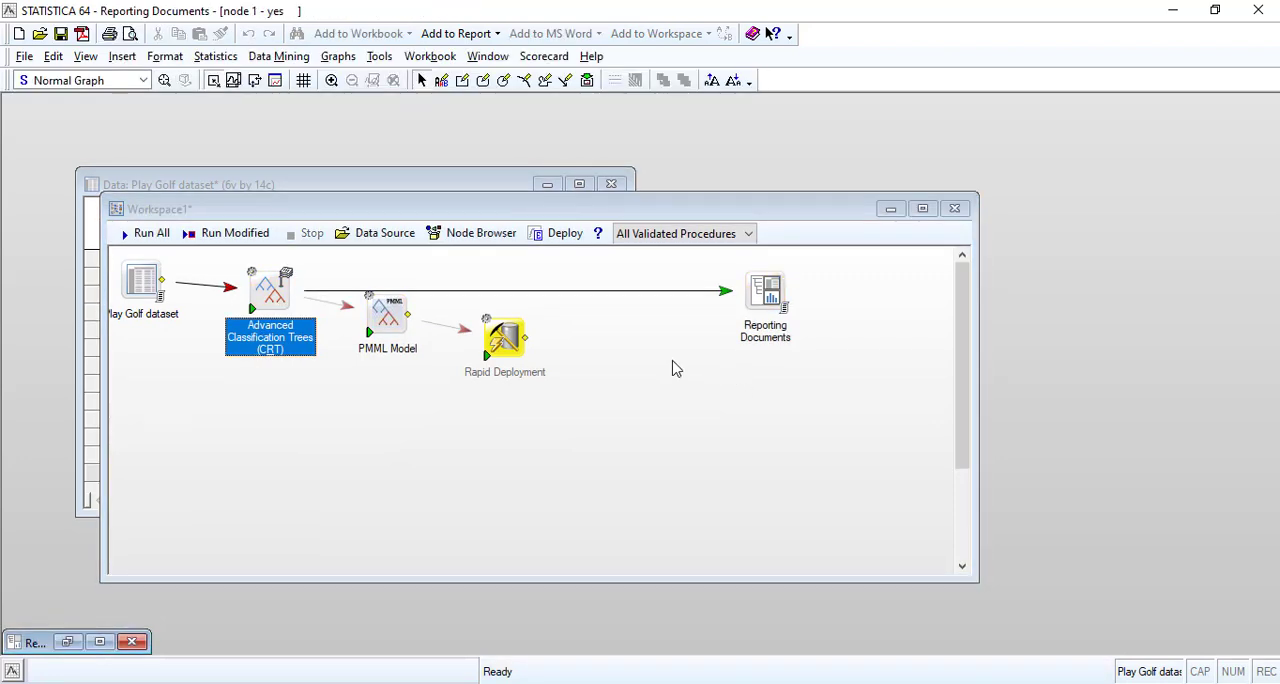
Rearrange the Reporting Documents, PMML Model and Rapid Deployment nodes, moving all three slightly lower in the workspace.
click(770, 296)
drag(752, 360, 768, 312)
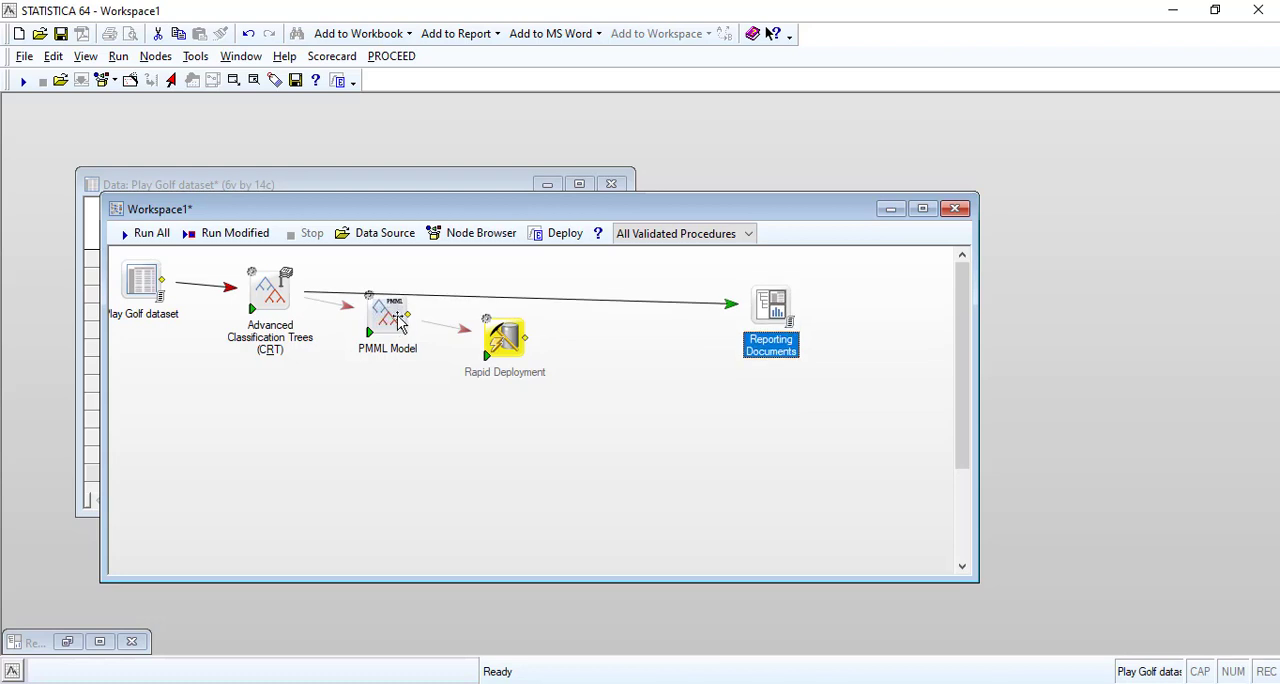
drag(391, 317, 374, 357)
drag(507, 362, 508, 377)
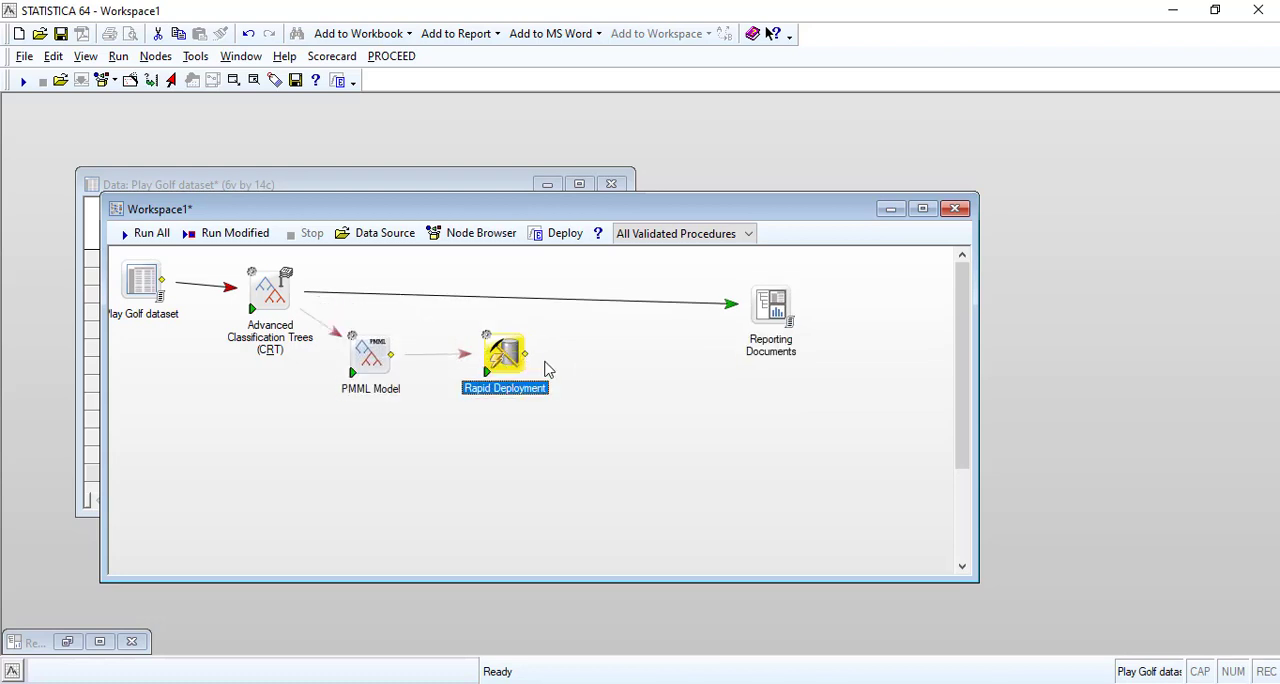
Open the regenerated Reporting Documents workbook and bring up the Play Golf dataset at full window size.
double_click(772, 312)
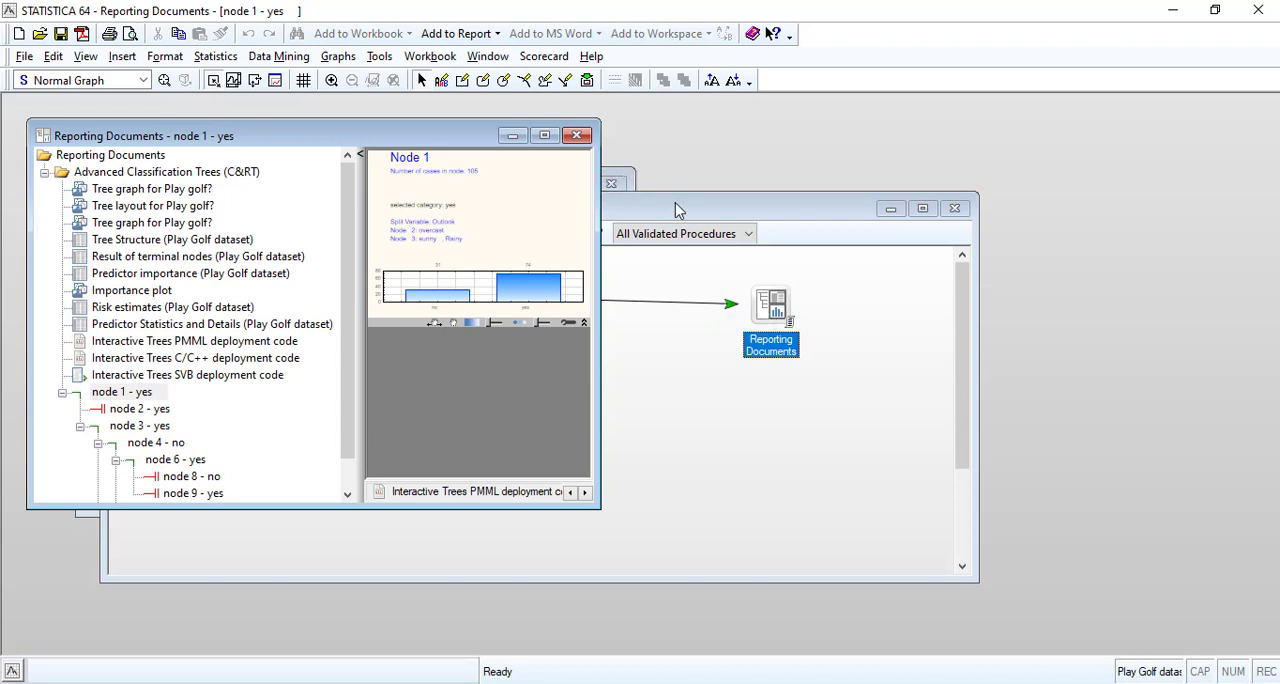
drag(676, 206, 803, 237)
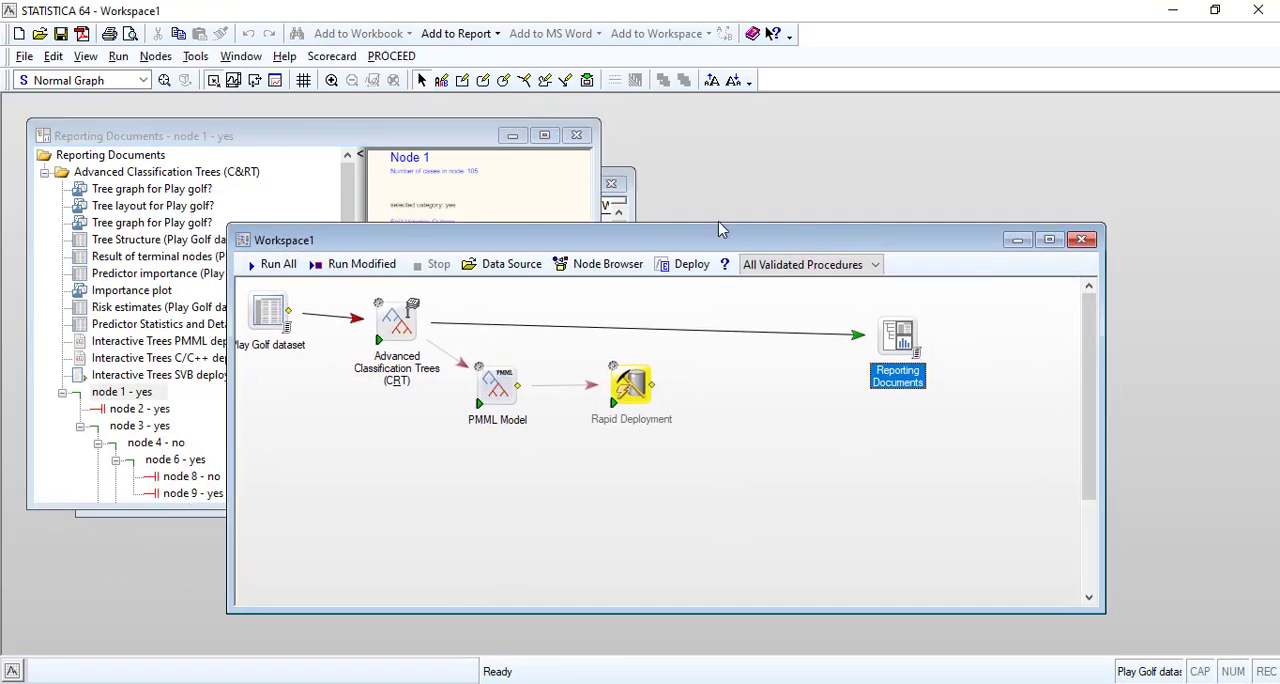
click(628, 187)
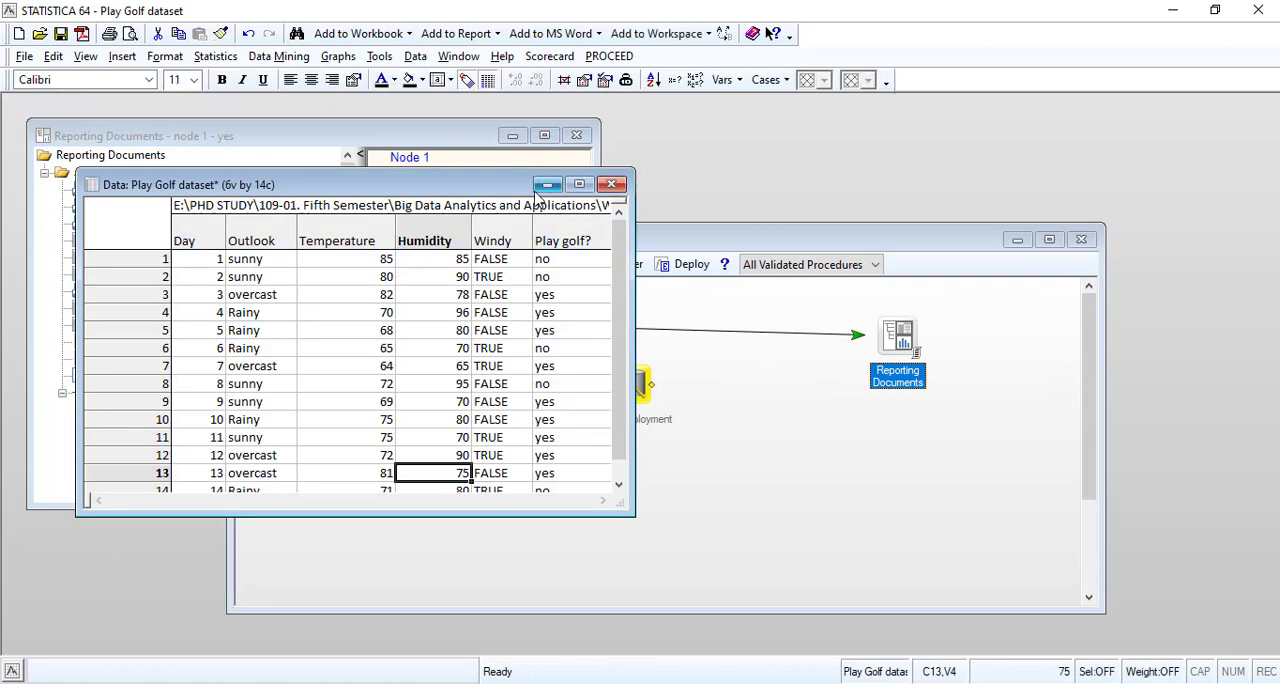
click(579, 185)
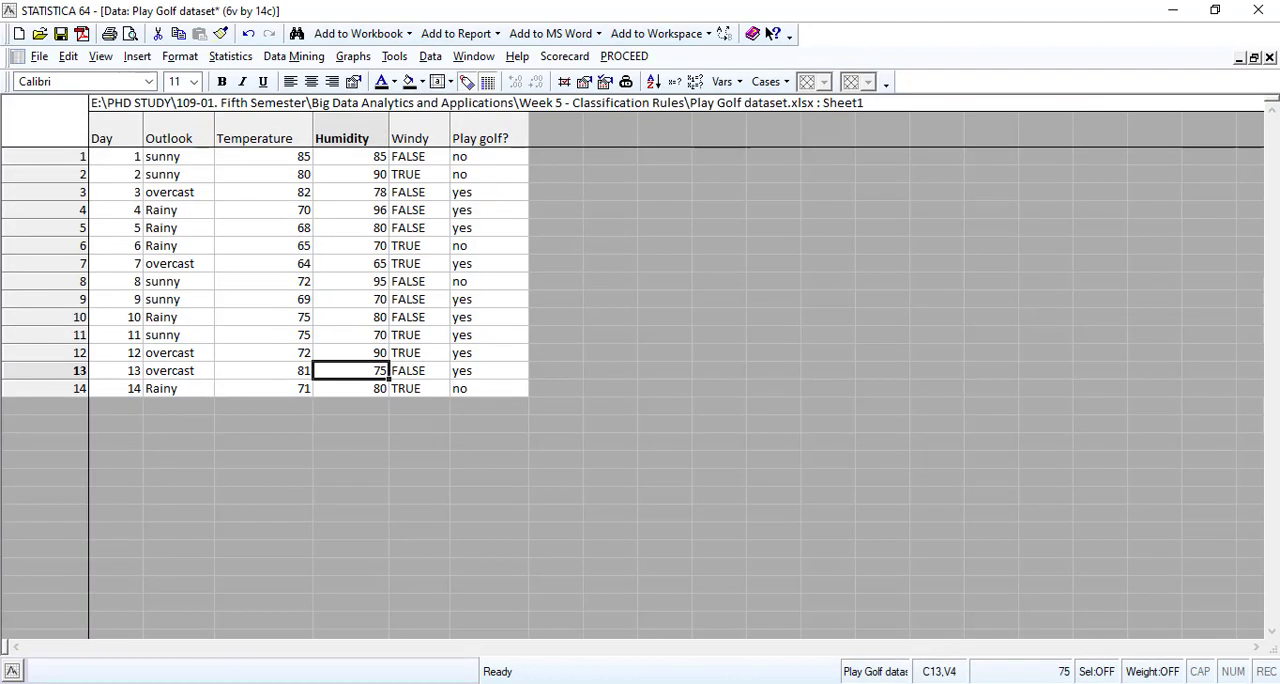
Switch to the browser to check the Facebook group page with the Play Golf dataset file, and return to STATISTICA.
key(alt+Tab)
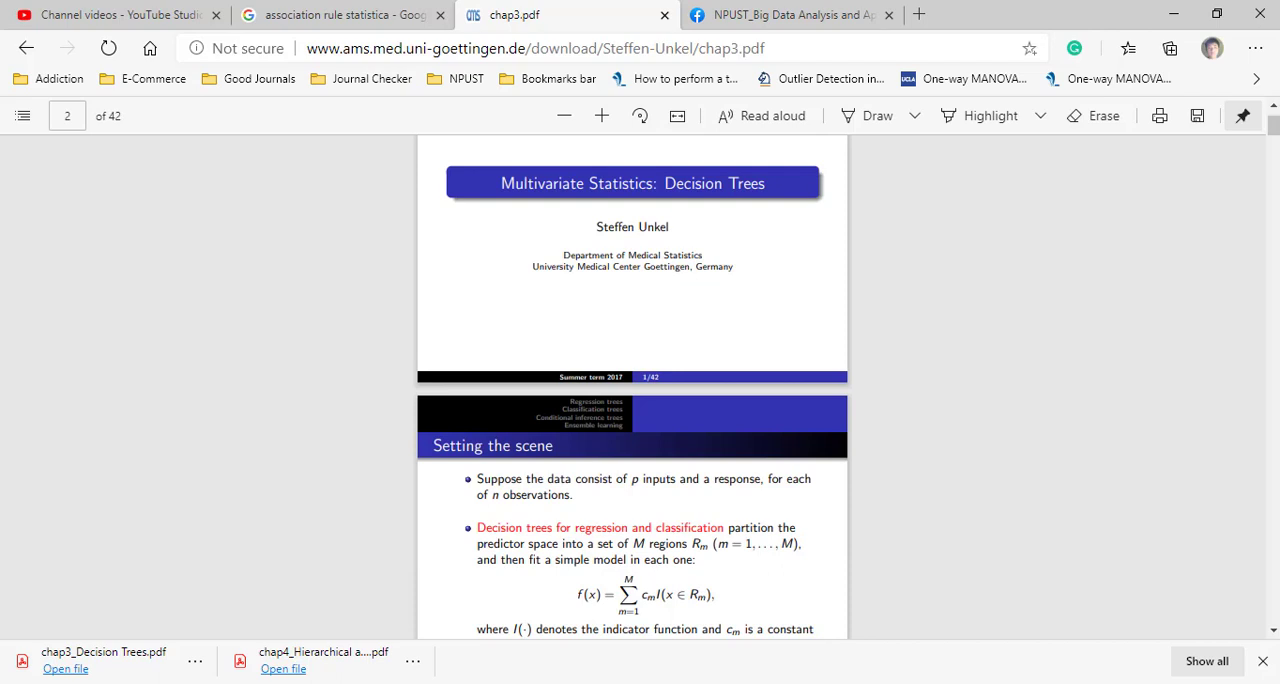
click(1262, 661)
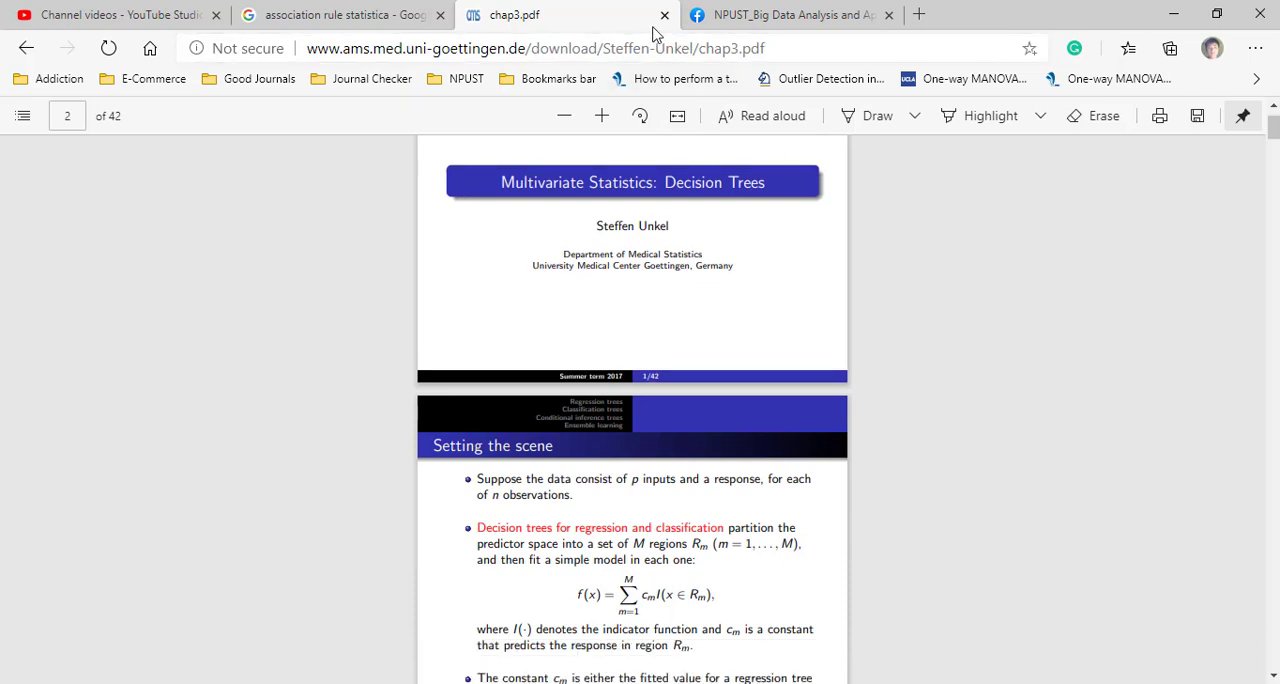
click(805, 12)
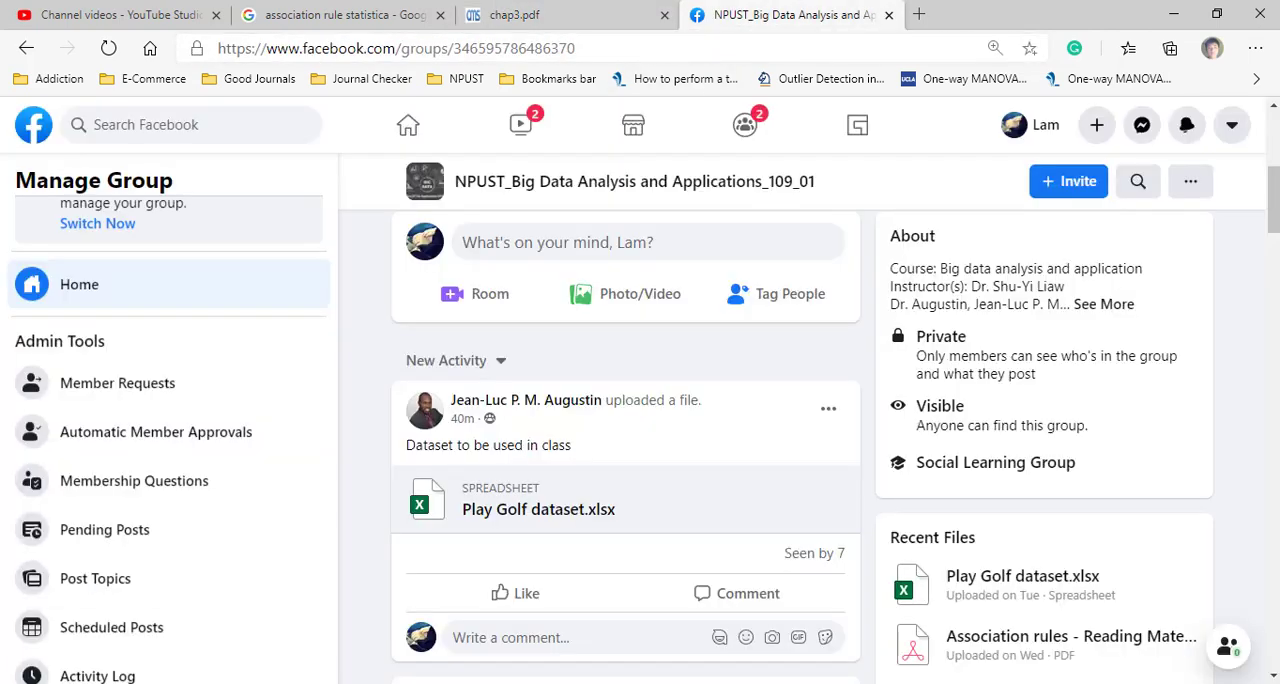
key(alt+Tab)
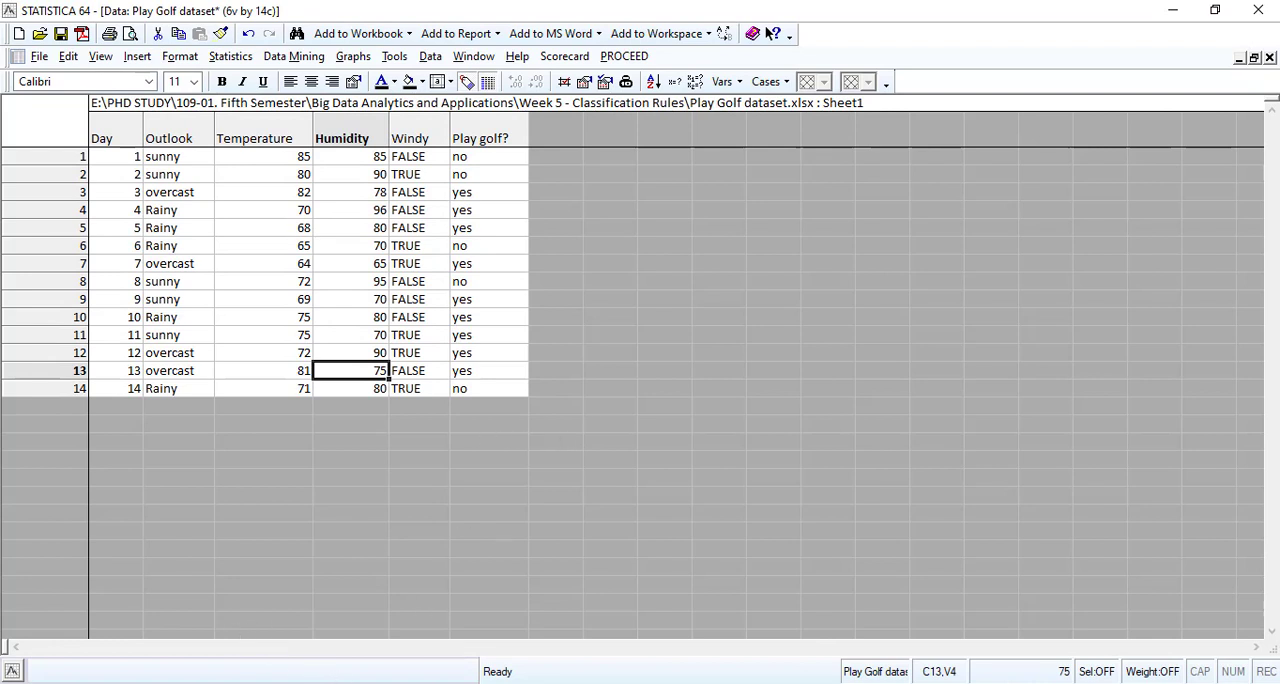
mouse_move(619, 683)
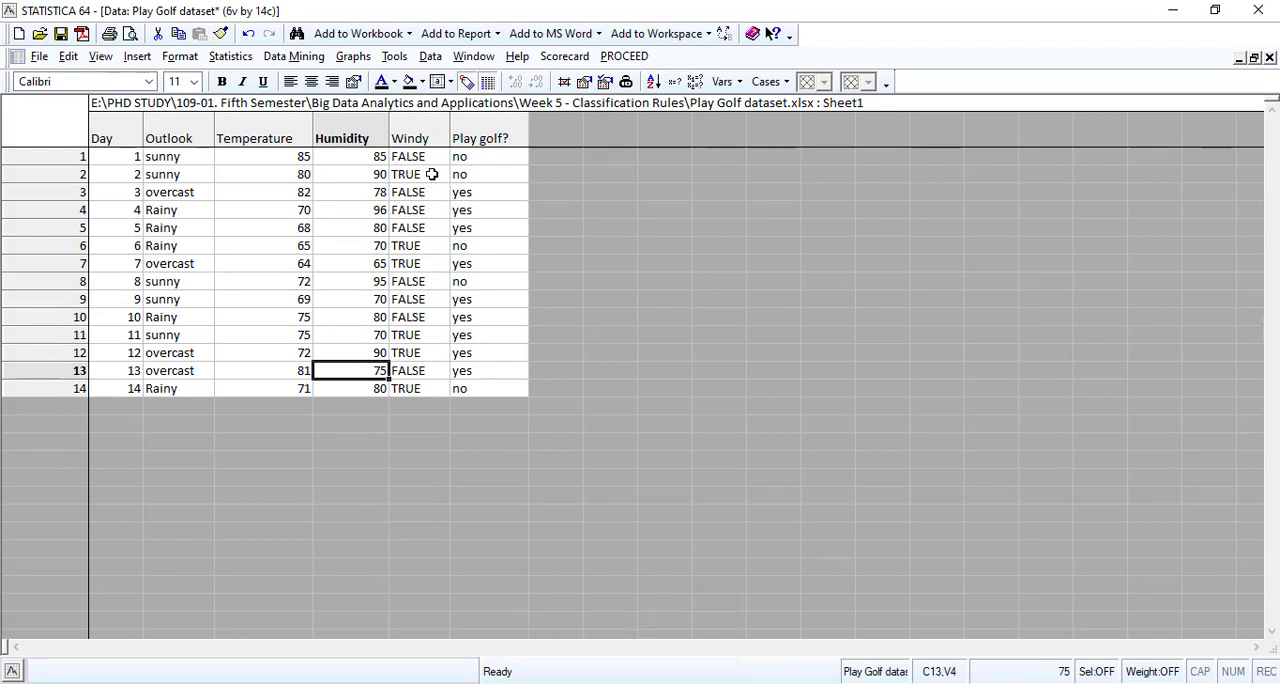
Minimize the Play Golf dataset and show the Reporting Documents workbook at full window size.
click(1239, 57)
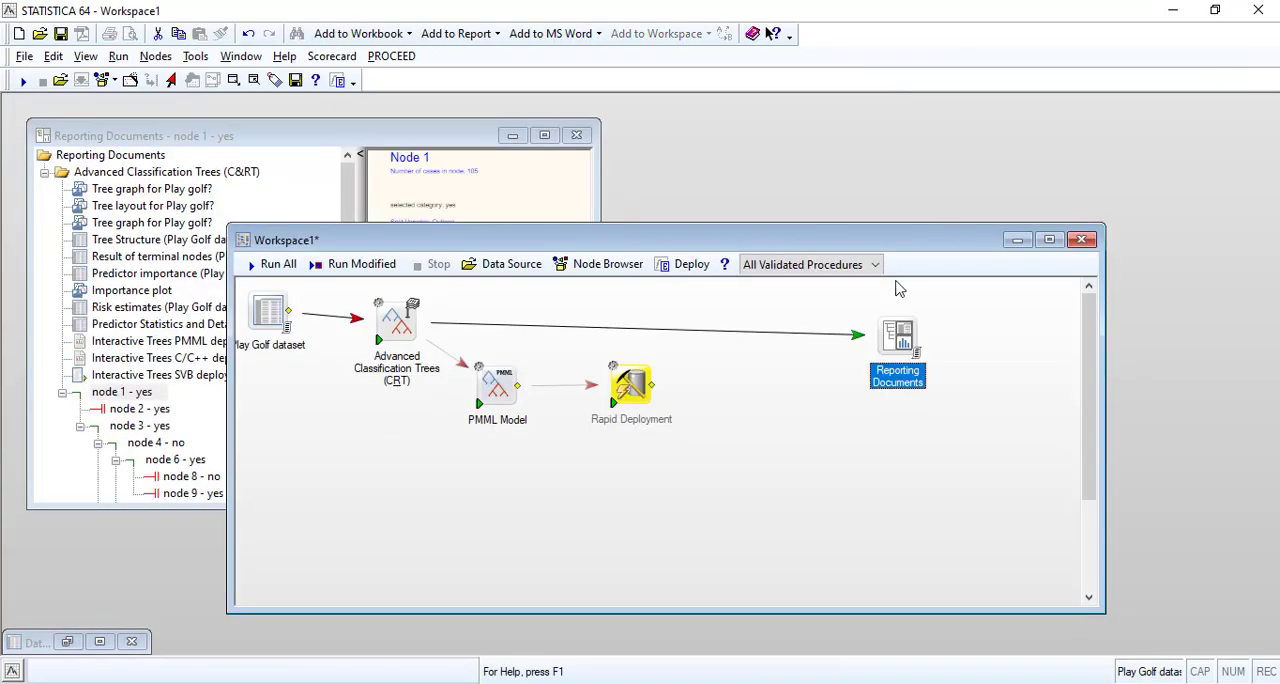
double_click(897, 350)
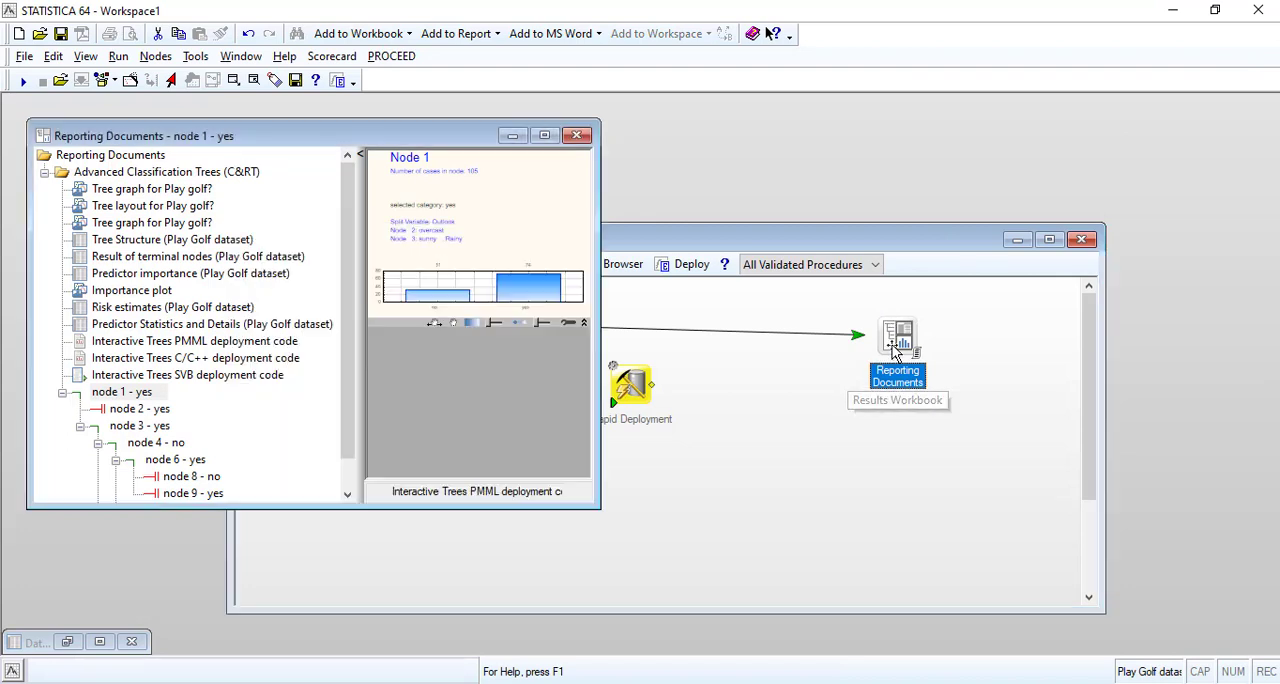
click(535, 132)
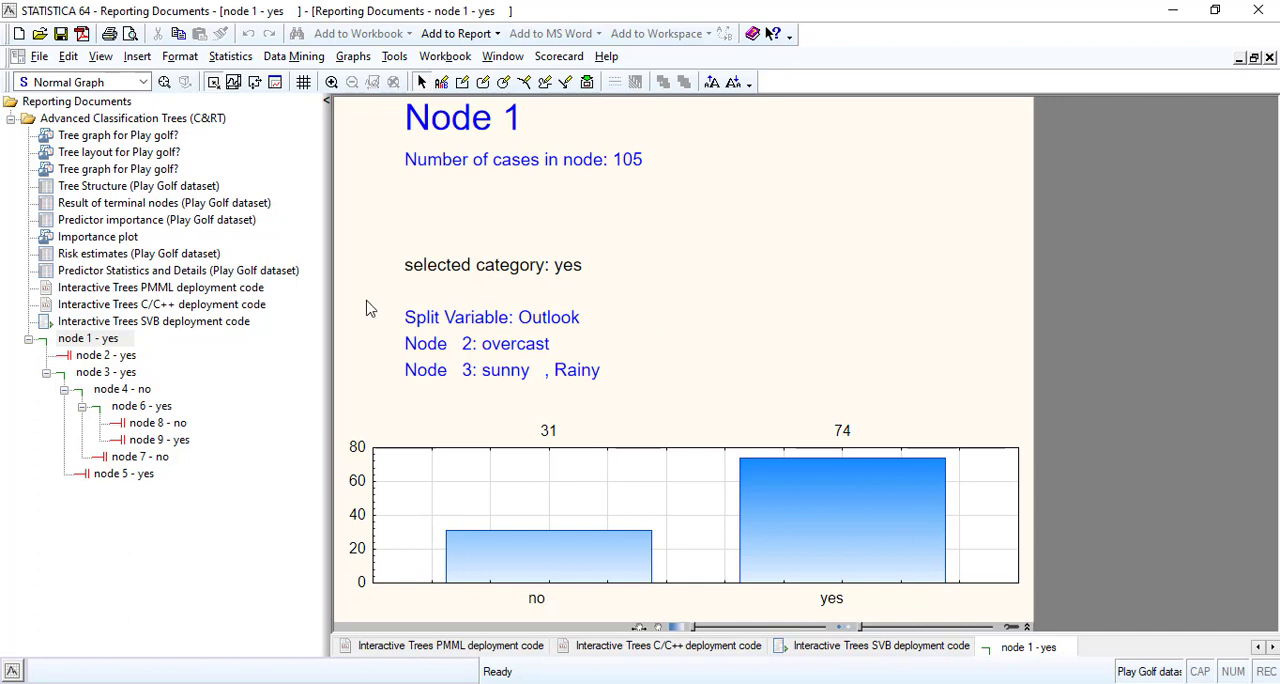
Examine the class counts and split rules of nodes 1 to 6, 8 and 9 in the tree browser, and close the workbook.
click(93, 360)
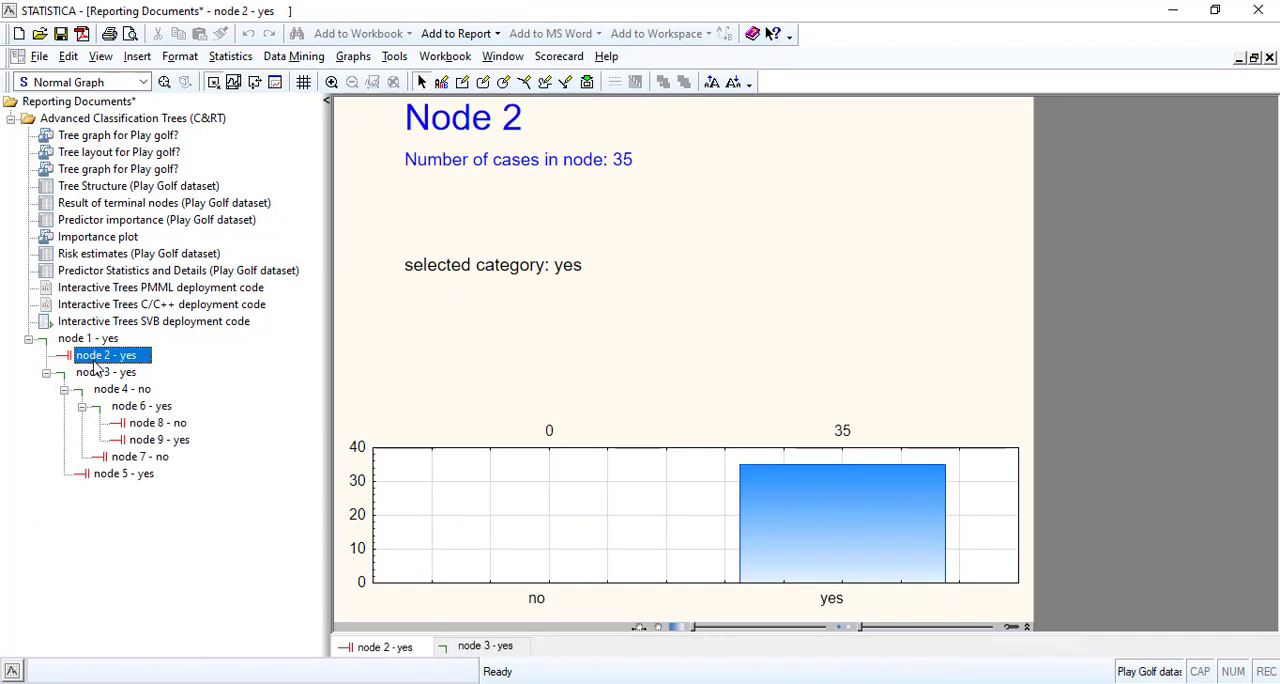
click(88, 339)
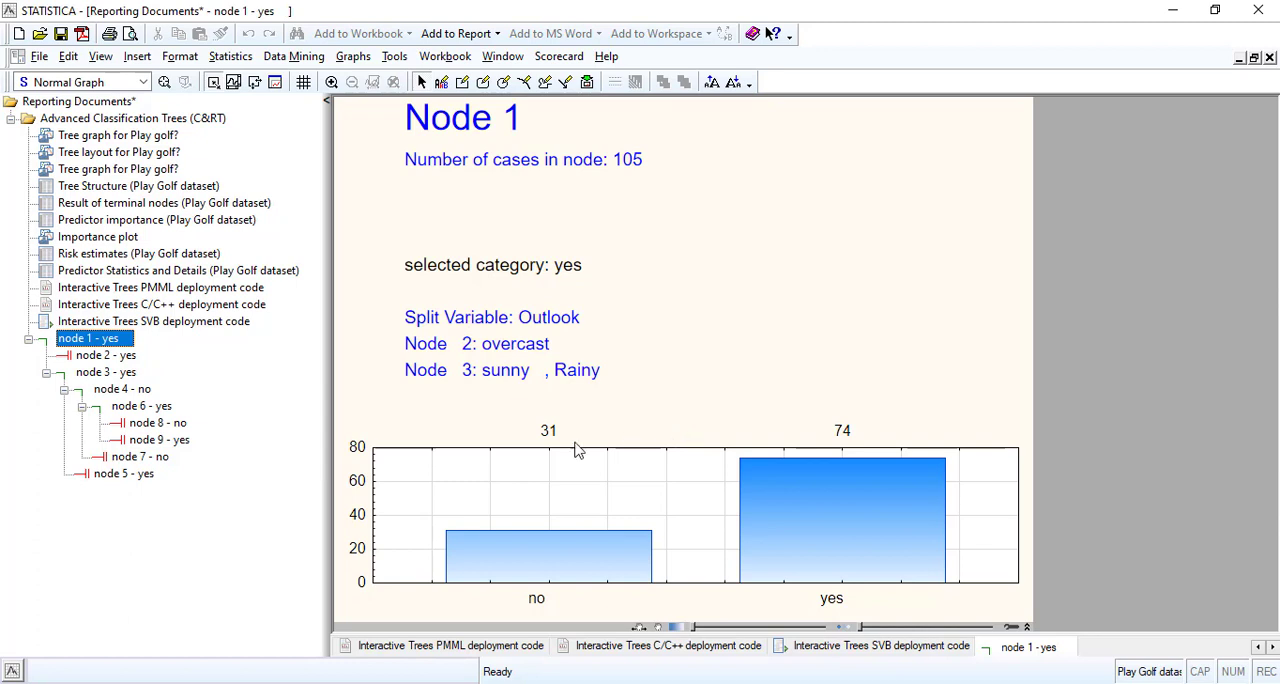
click(128, 358)
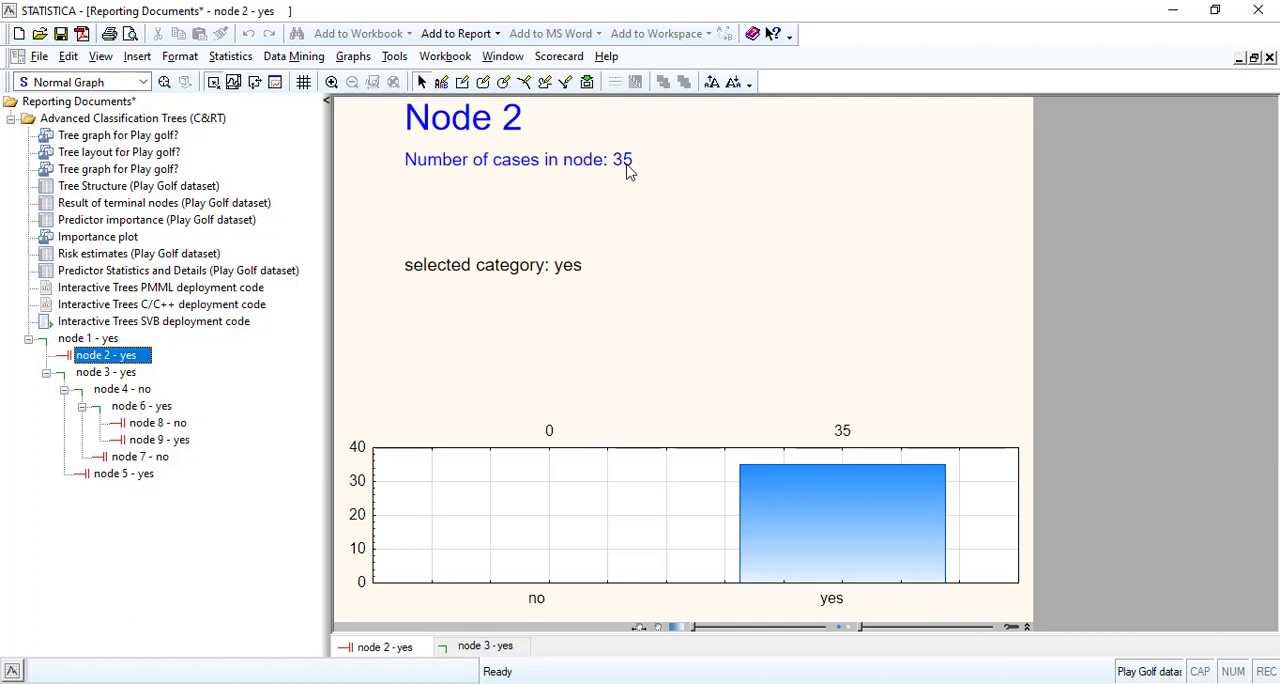
click(100, 372)
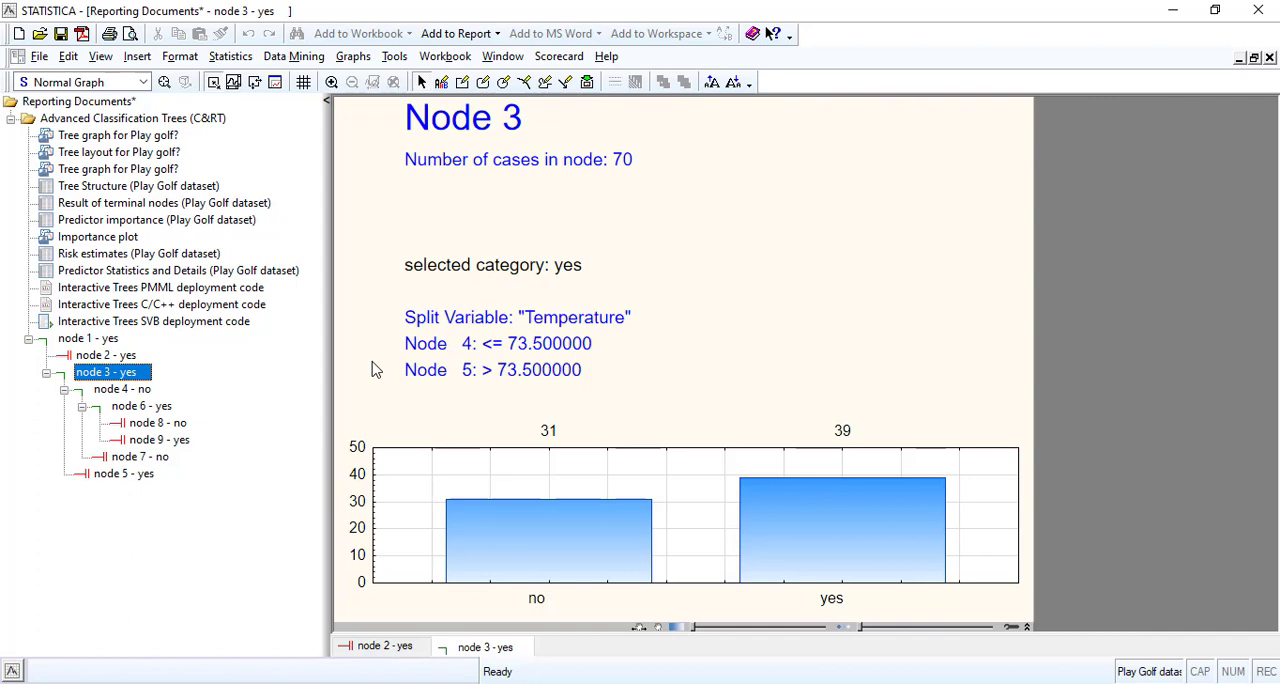
click(127, 393)
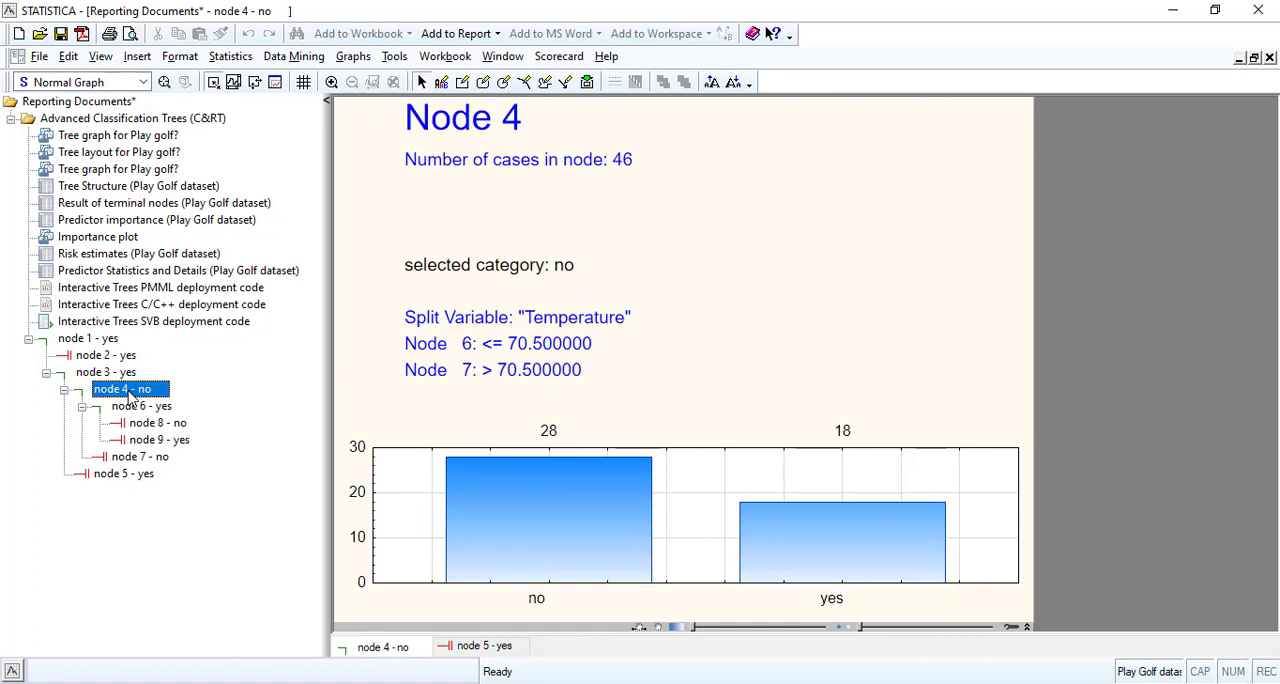
click(145, 410)
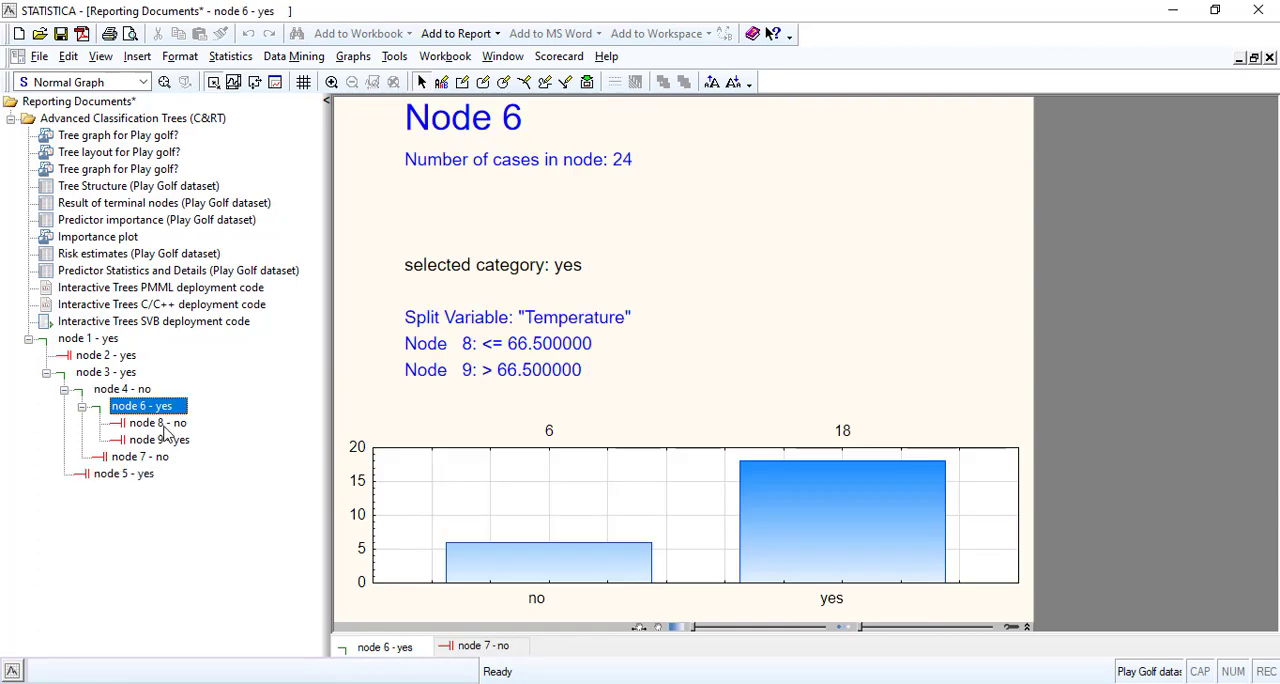
click(162, 425)
click(163, 442)
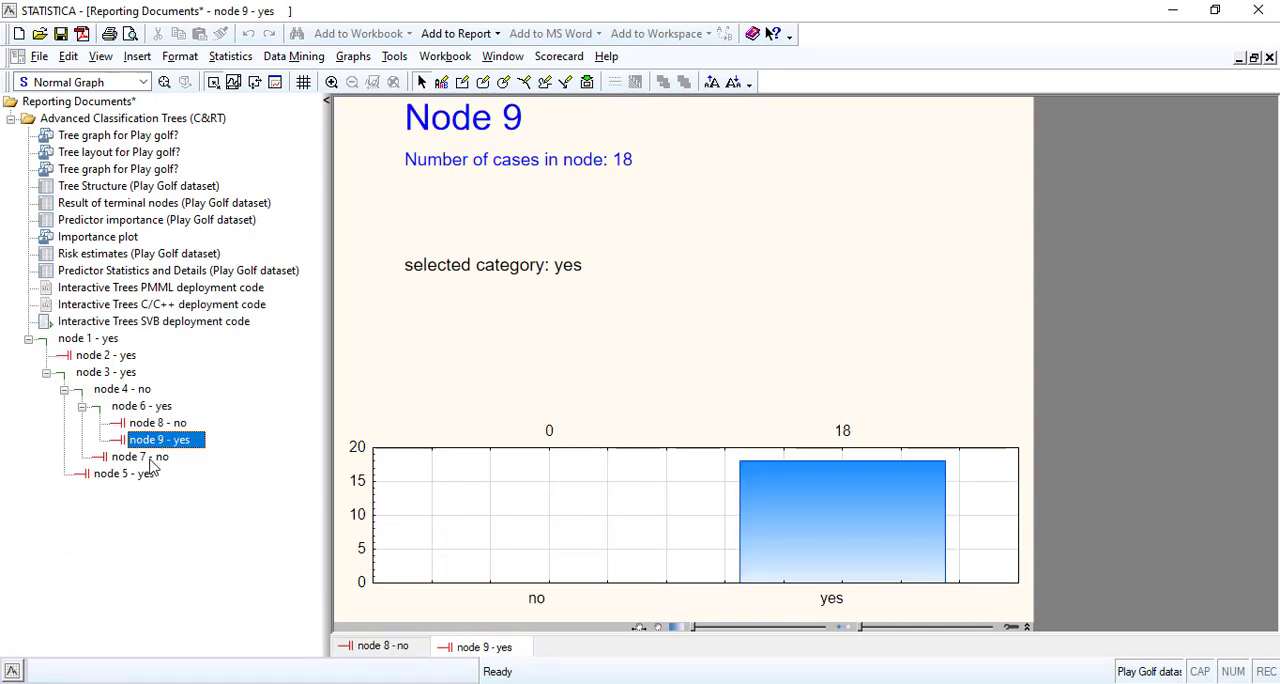
click(133, 476)
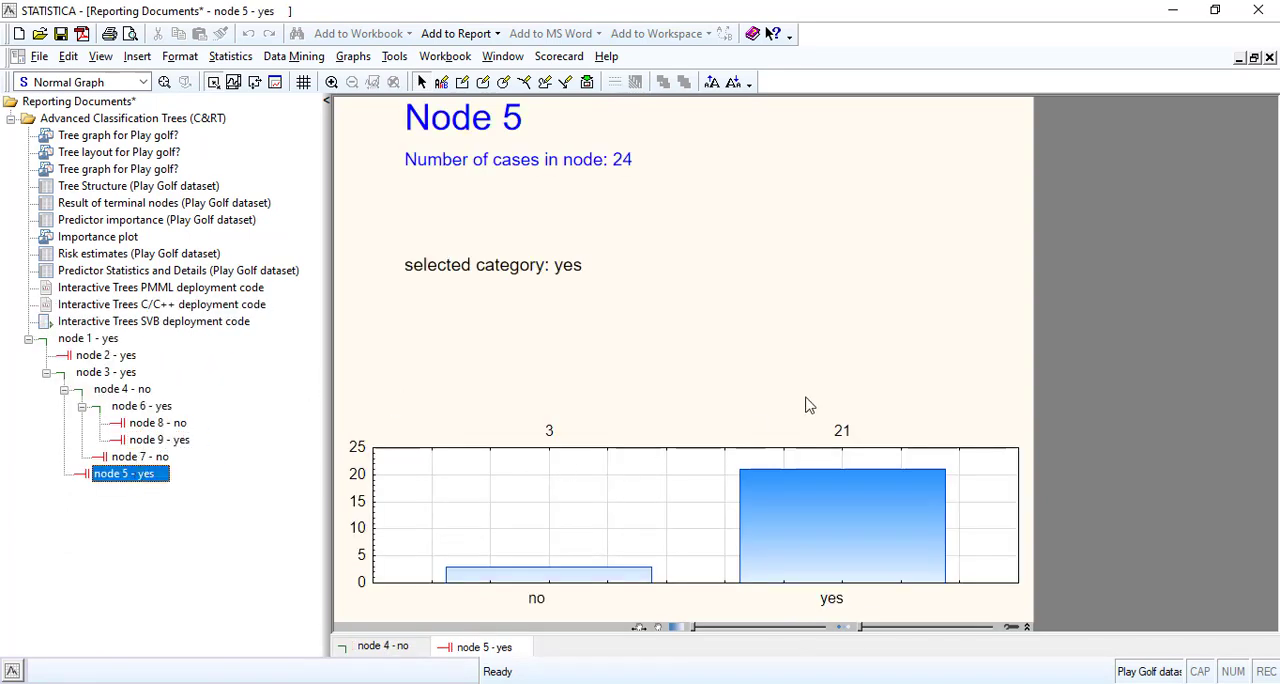
click(1270, 59)
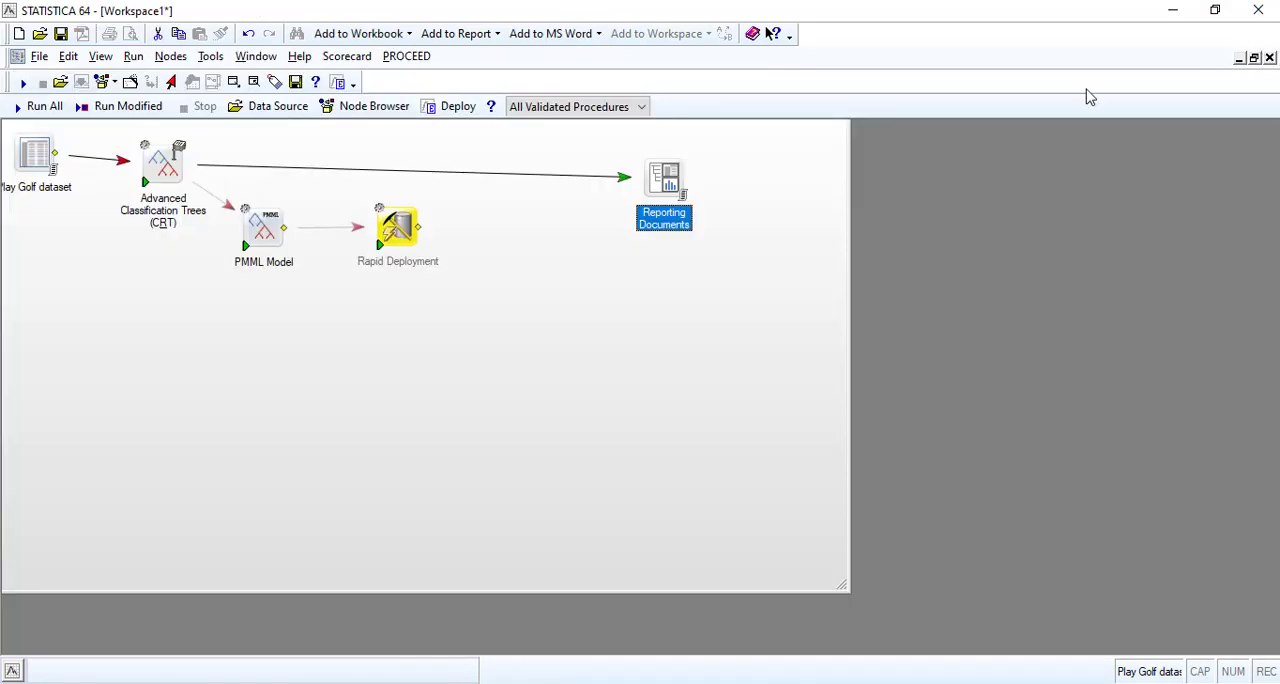
Delete the Reporting Documents, Advanced Classification Trees (C&RT), PMML Model and Rapid Deployment nodes from the workspace.
right_click(654, 186)
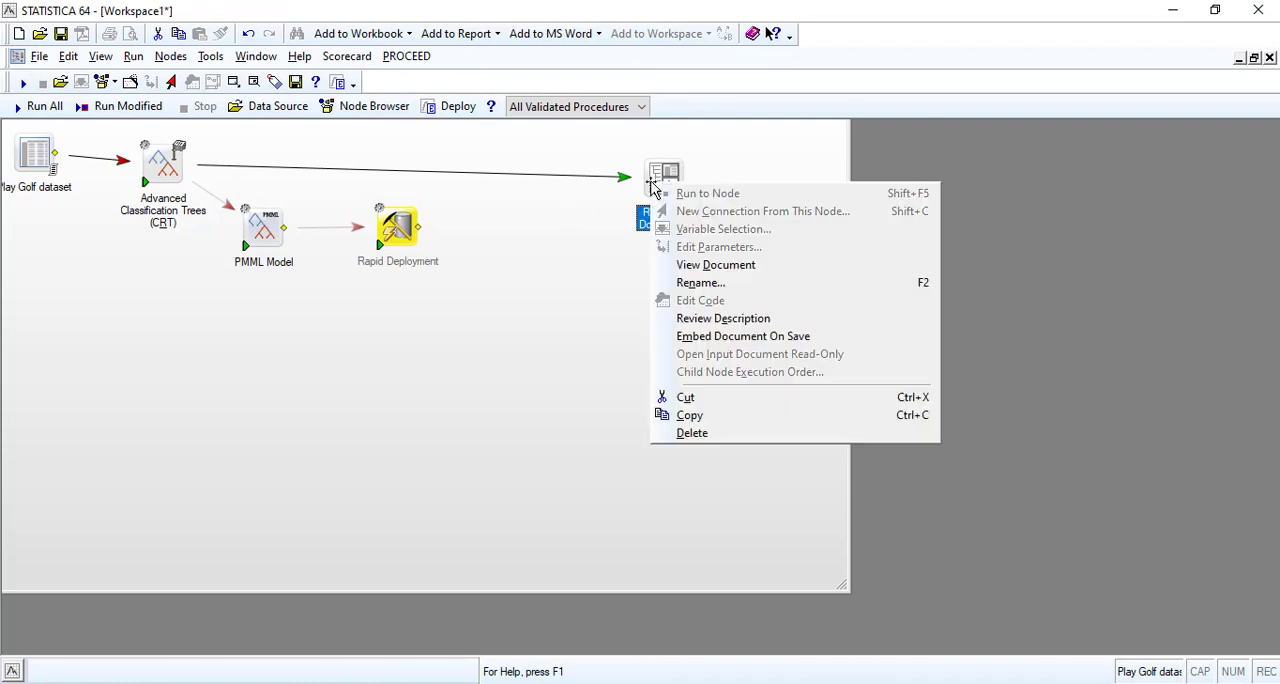
click(690, 433)
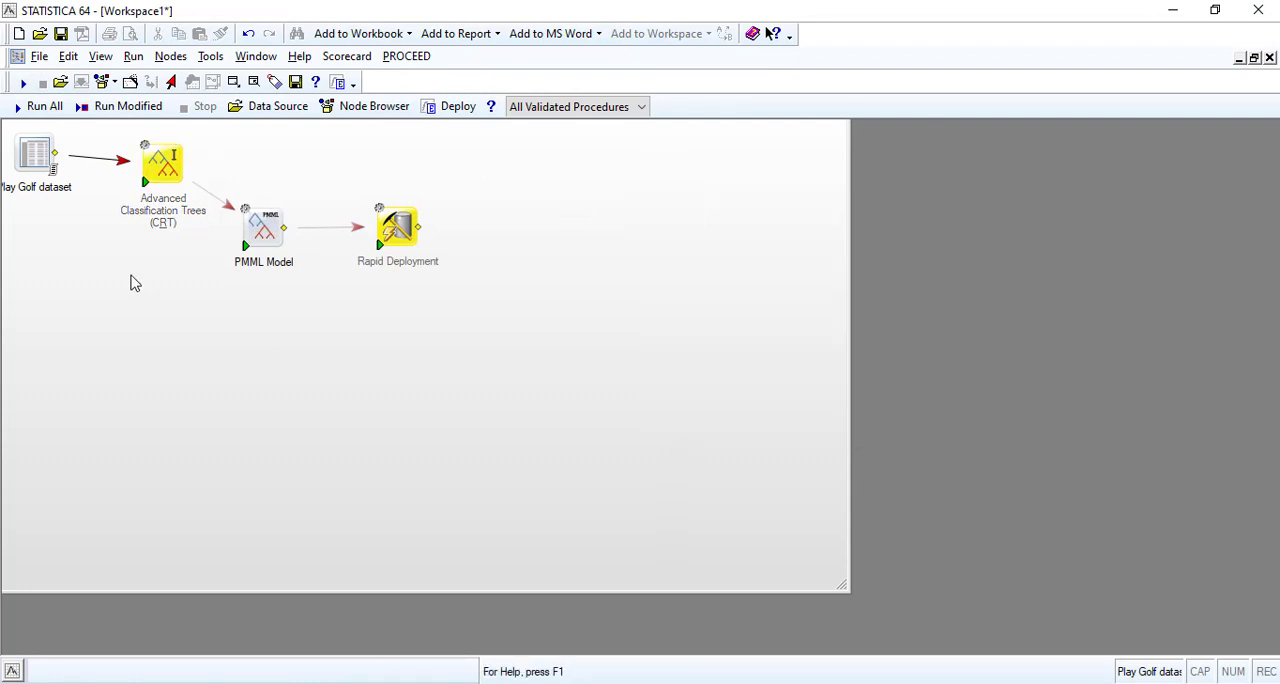
right_click(162, 163)
click(222, 415)
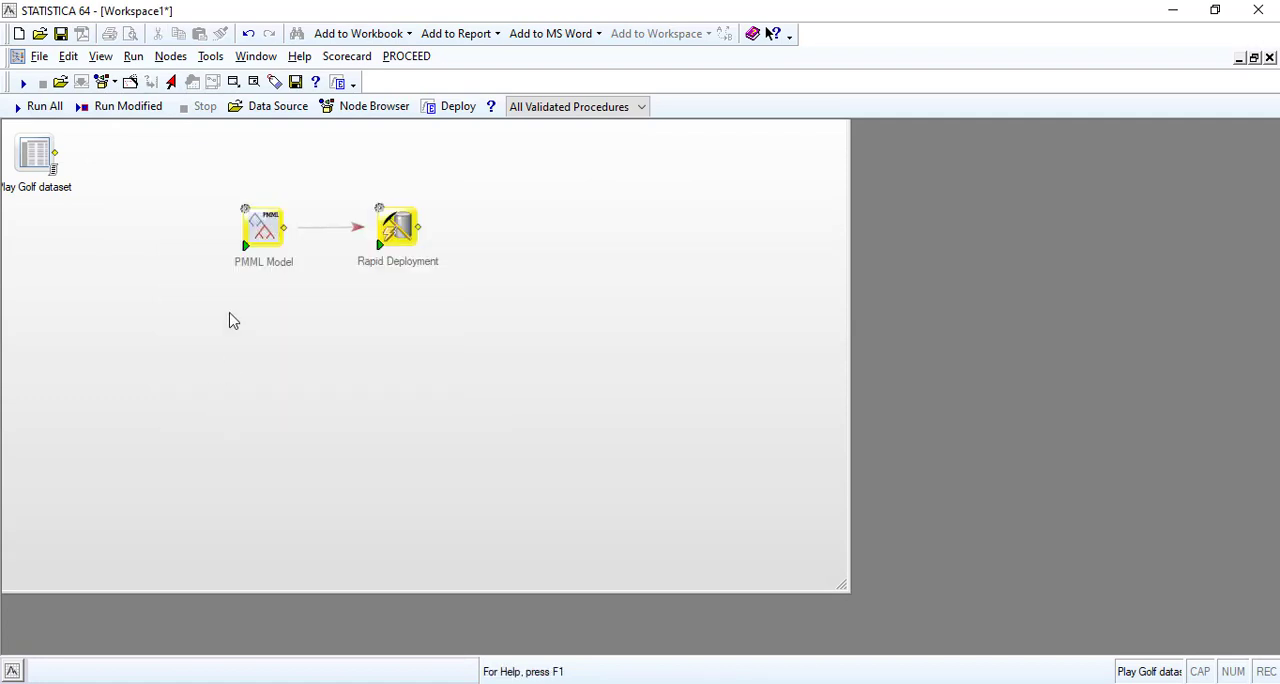
click(262, 230)
right_click(262, 229)
click(302, 479)
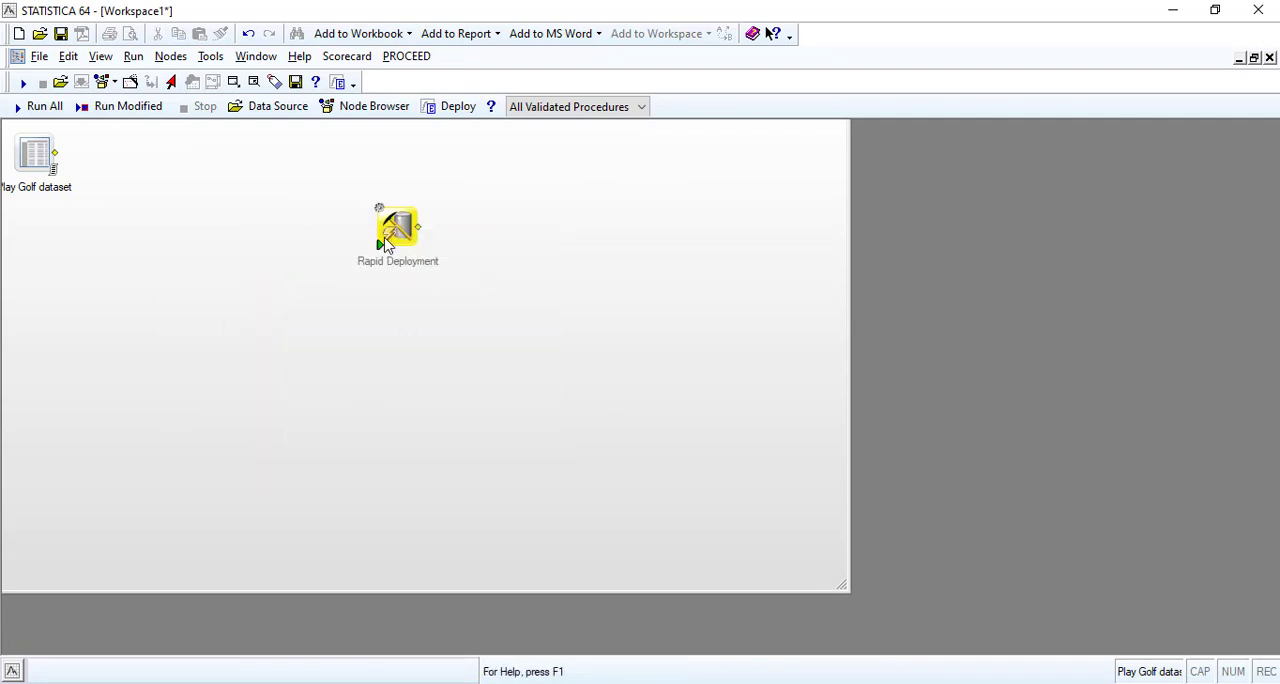
right_click(386, 229)
click(423, 480)
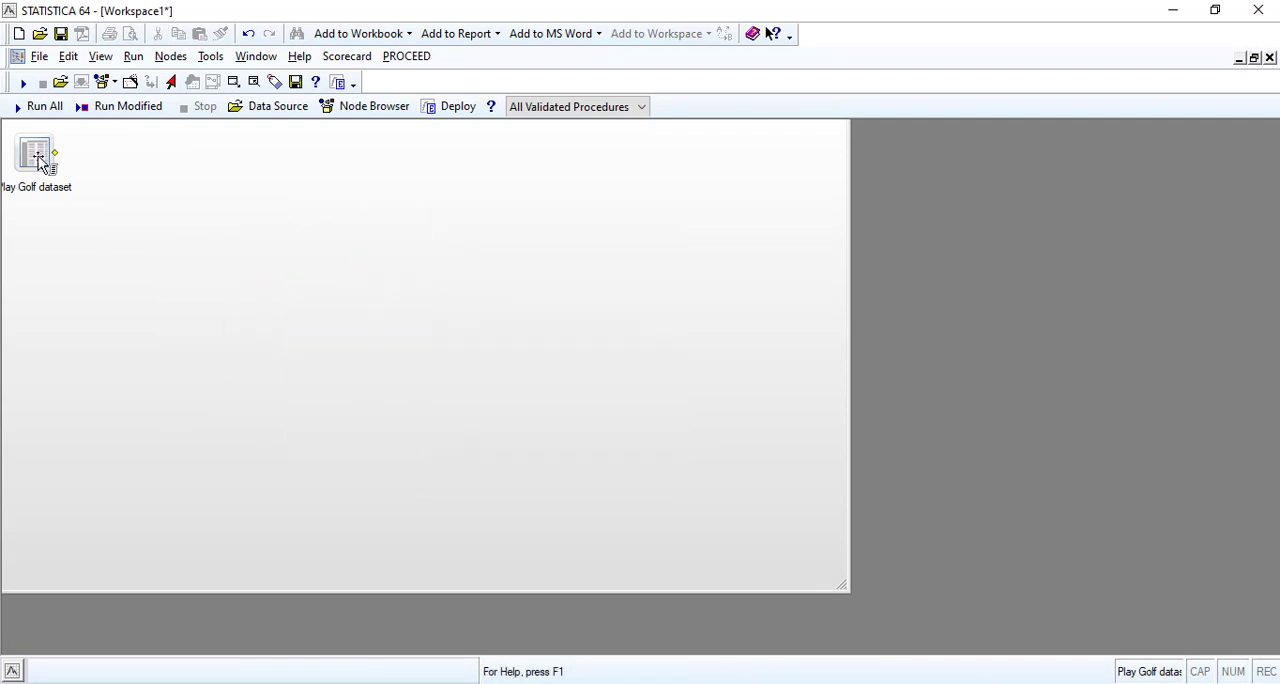
Insert a C&RT Standard Classification Trees (SVB) node connected to the Play Golf dataset and close the node browser.
click(32, 155)
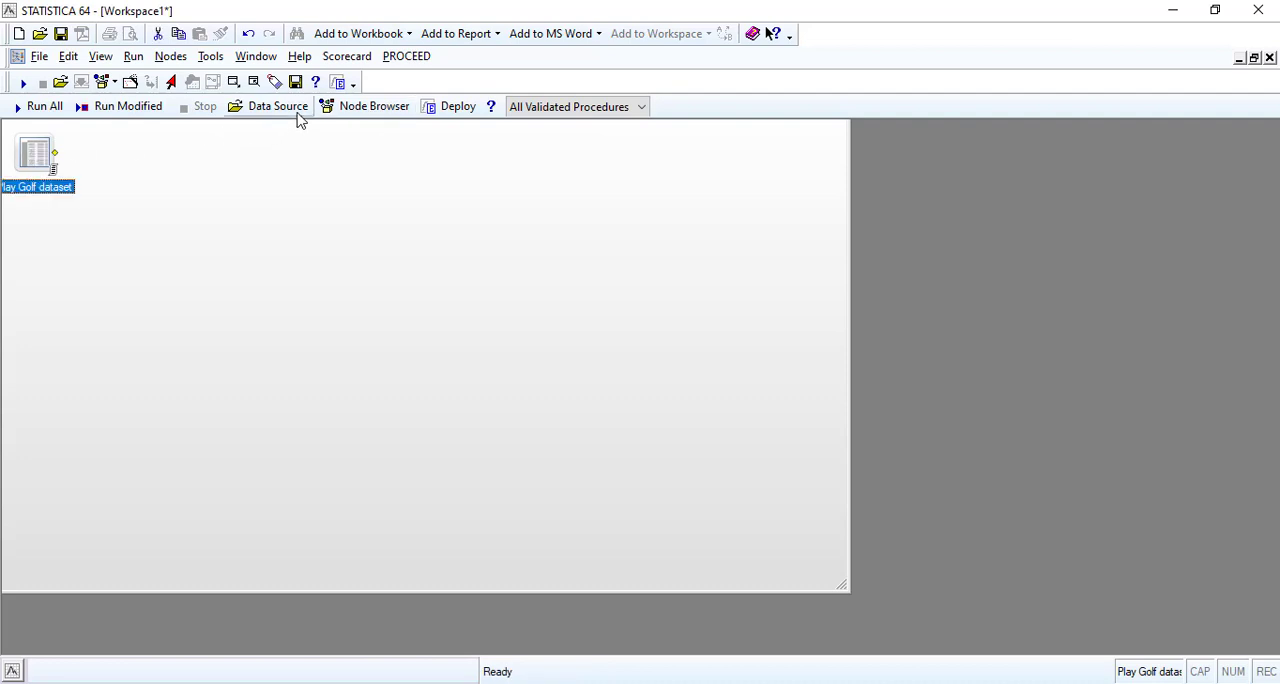
click(368, 106)
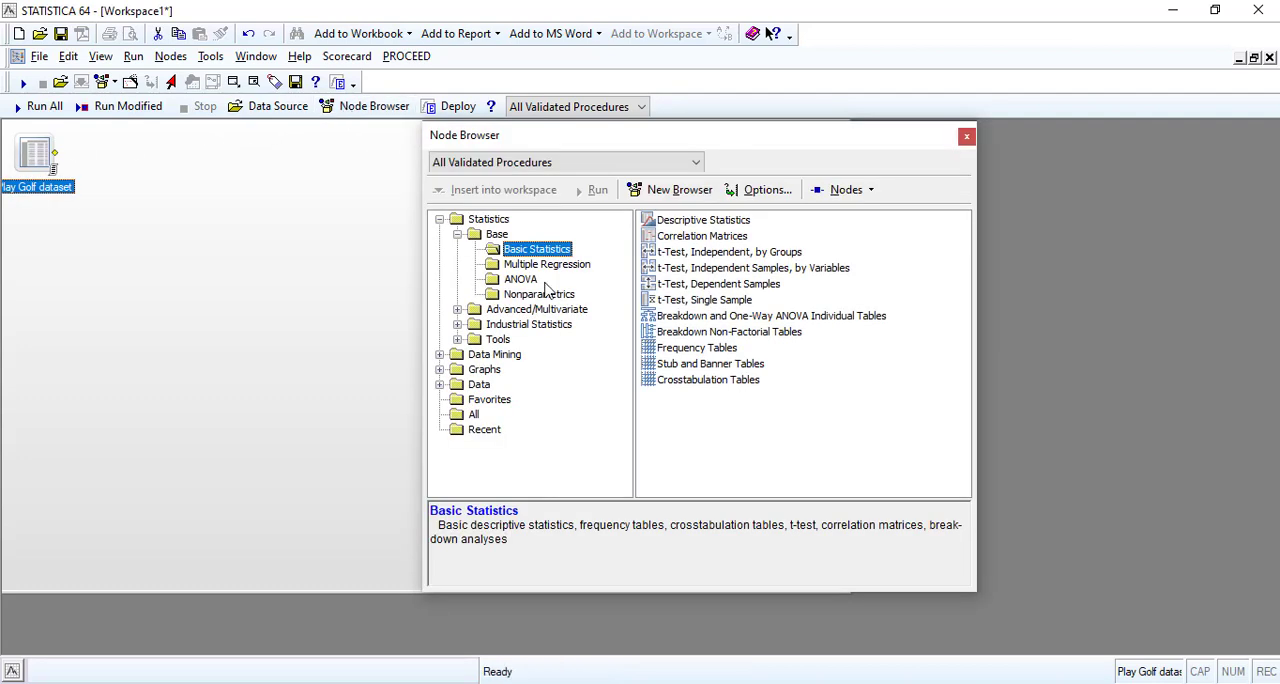
click(439, 355)
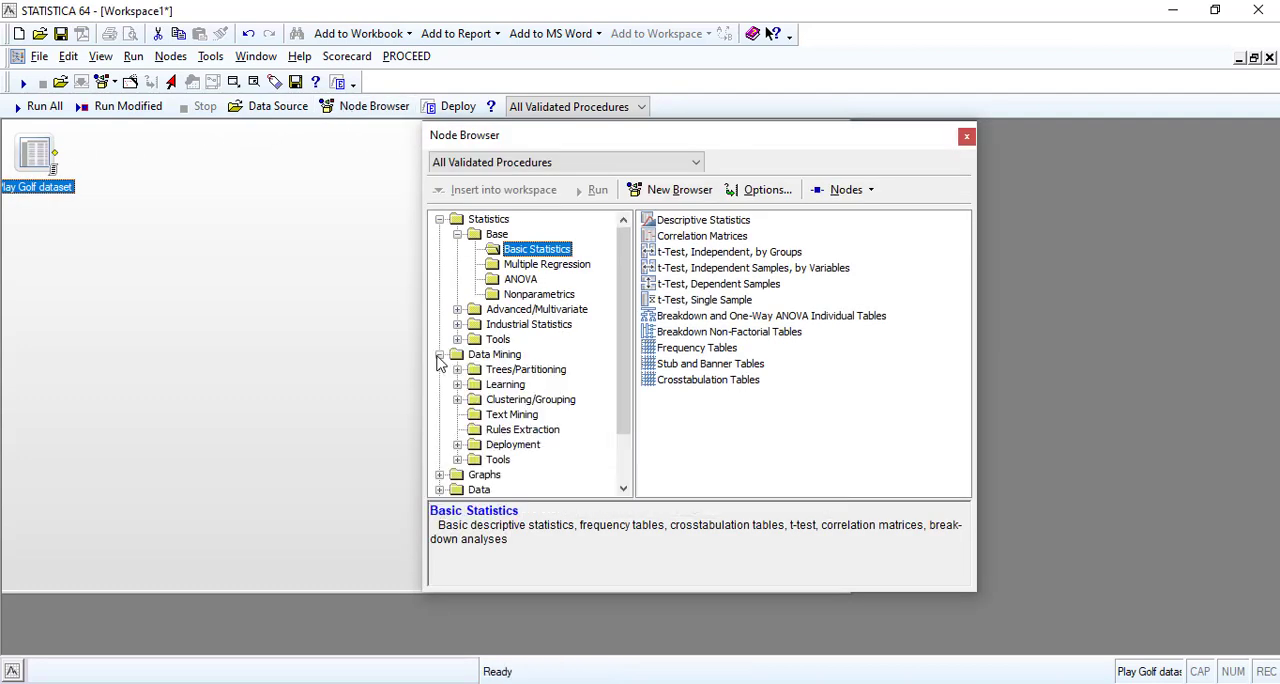
click(520, 371)
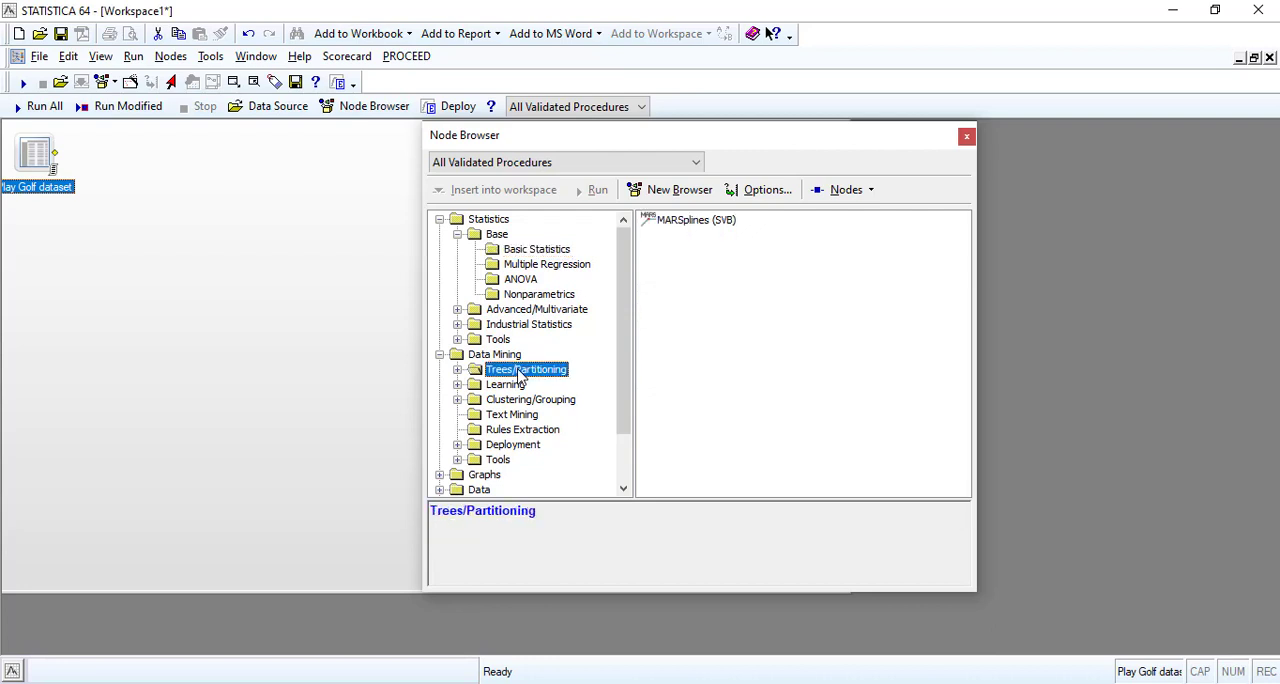
double_click(520, 373)
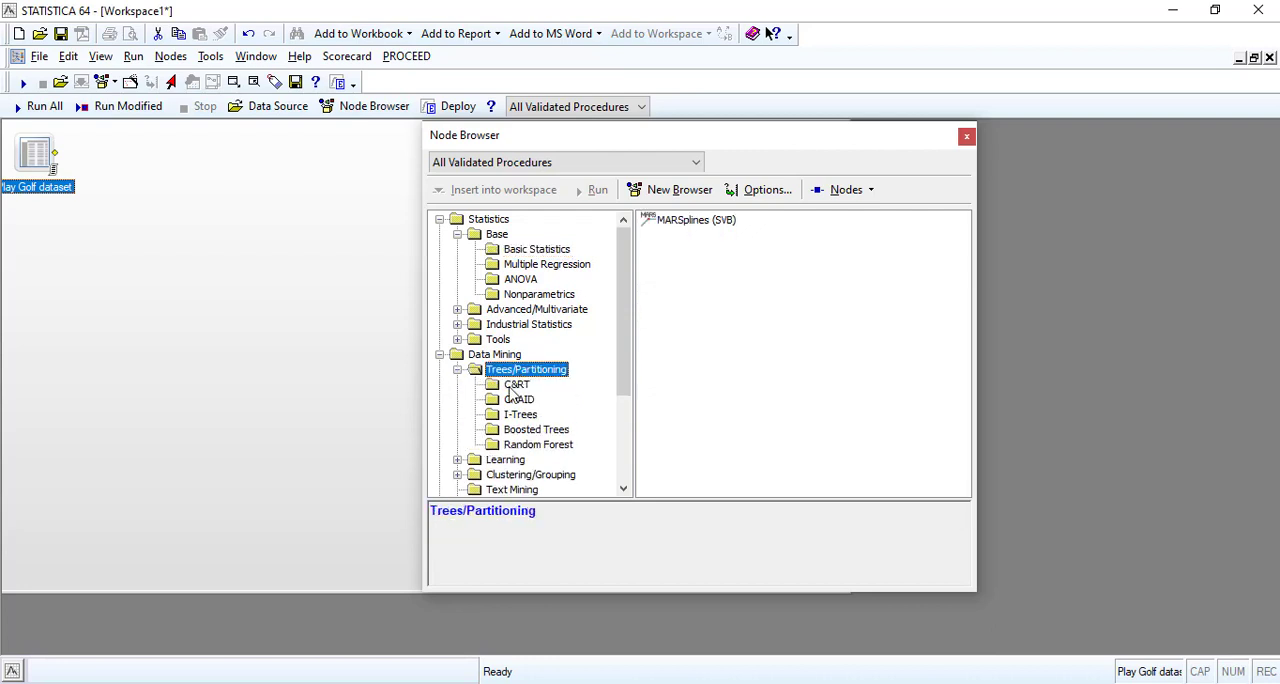
click(514, 388)
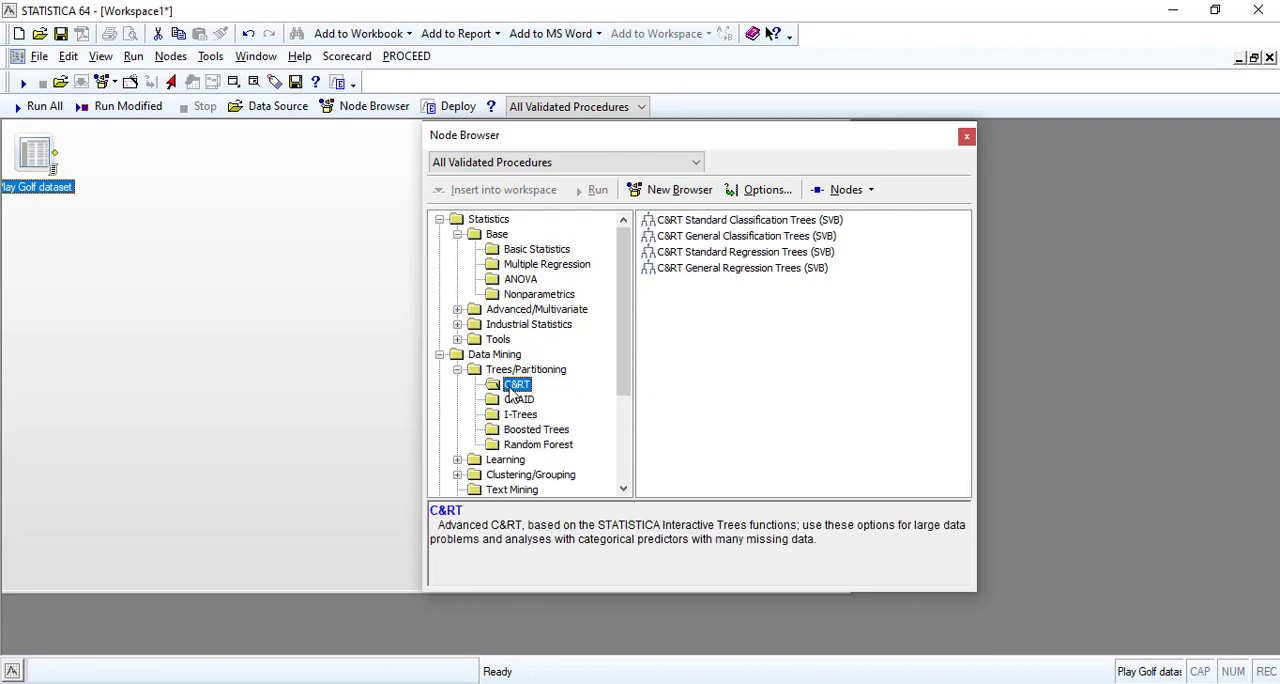
double_click(712, 222)
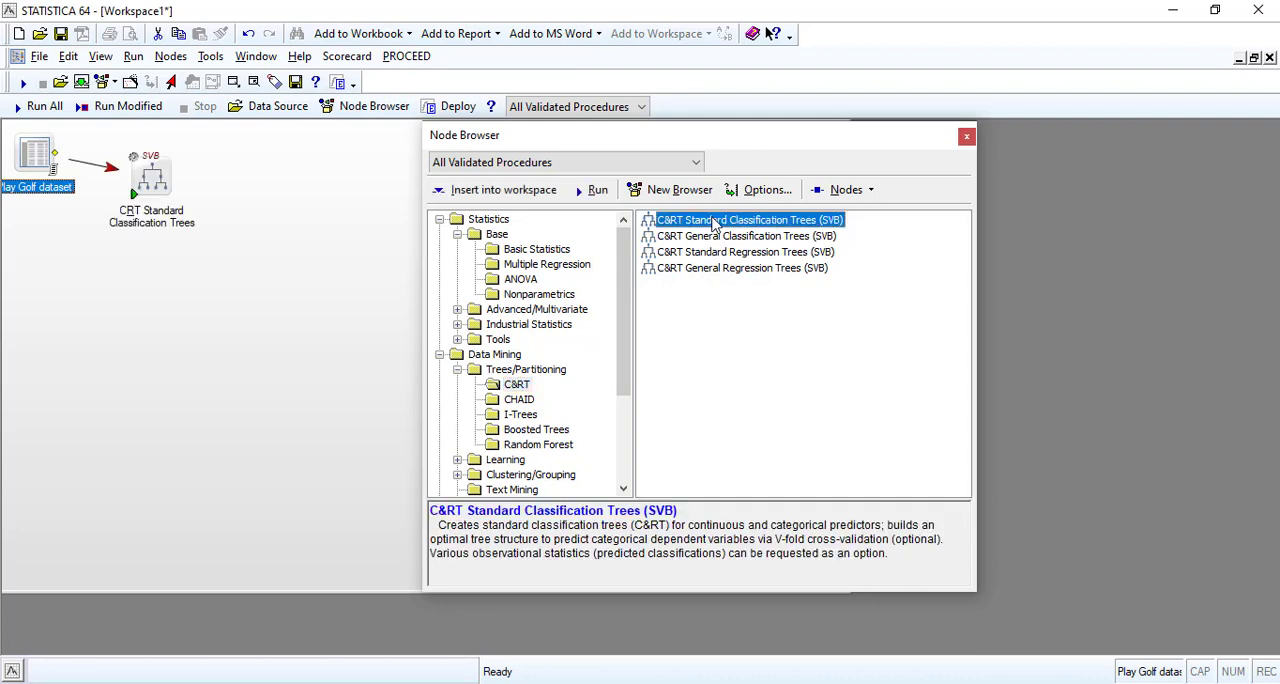
click(966, 136)
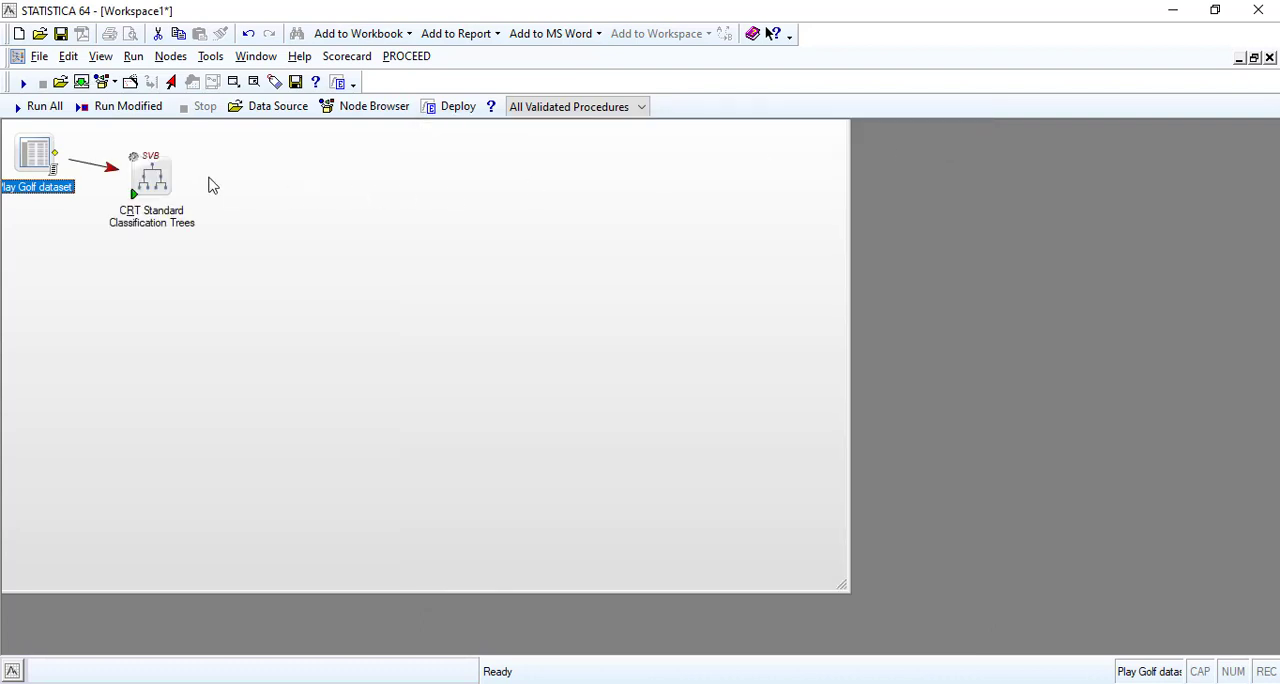
Review the general, V-fold cross-validation, deployment and deployment extension parameters of the CRT Standard Classification Trees node, and accept them.
double_click(155, 175)
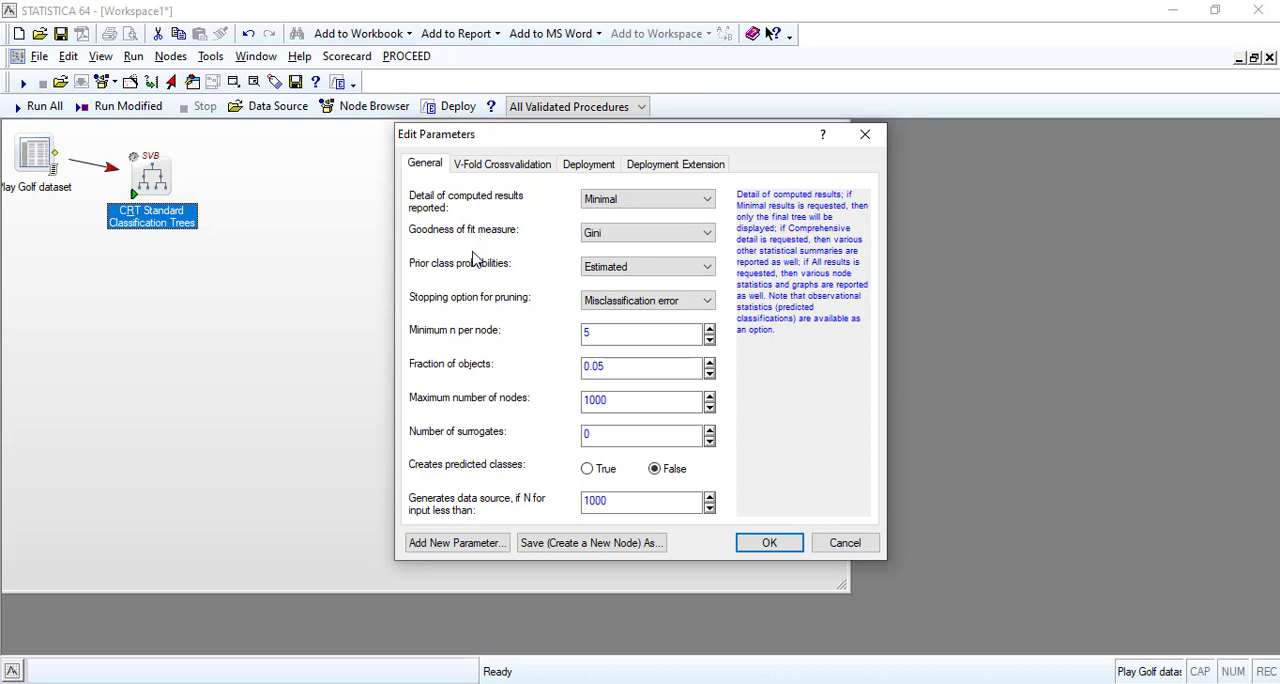
click(502, 166)
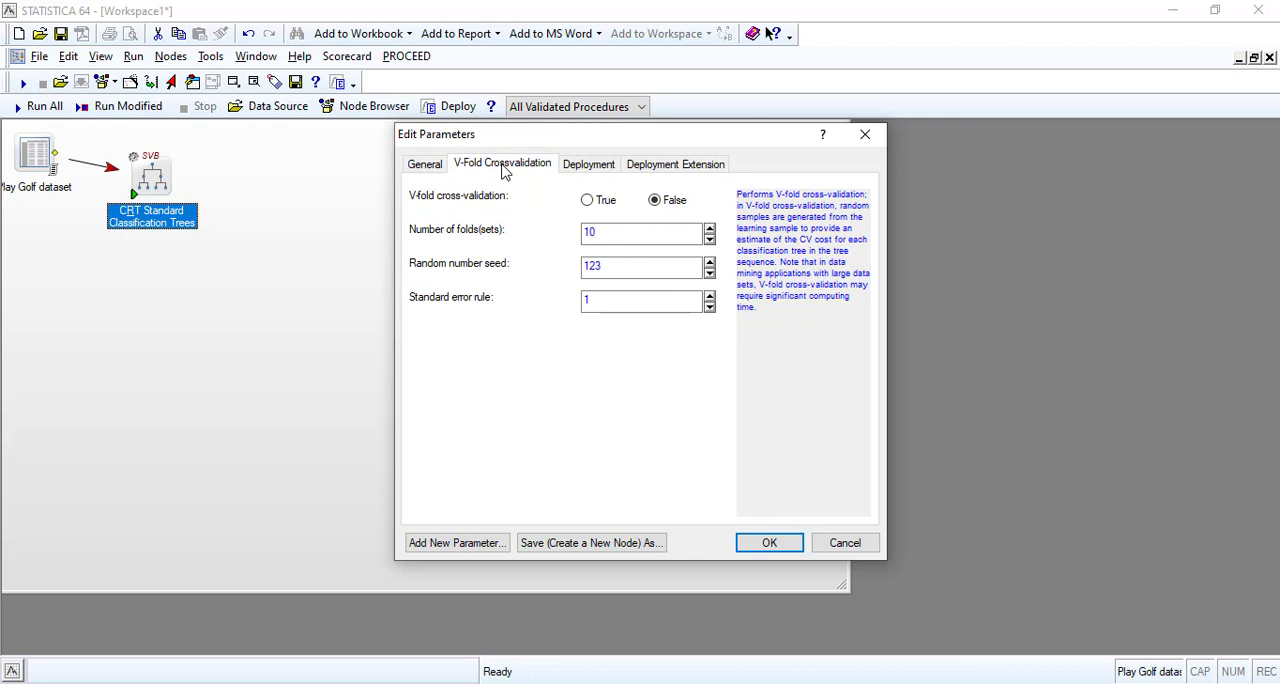
click(577, 166)
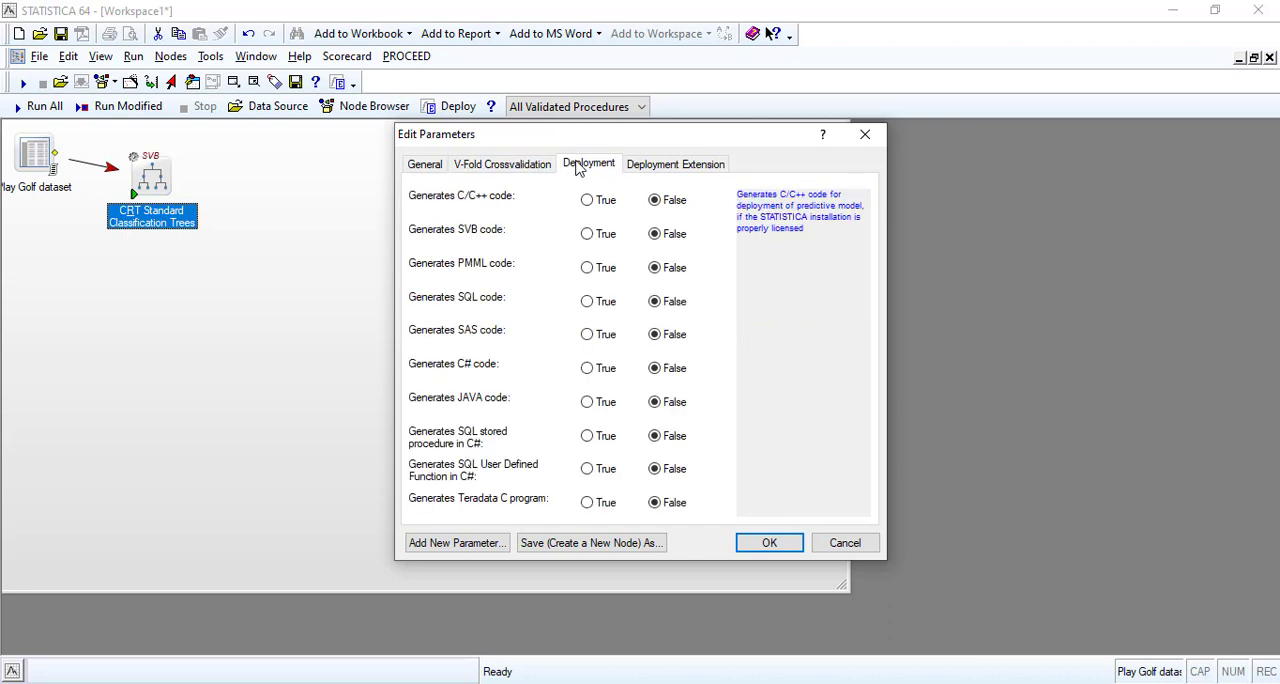
click(656, 166)
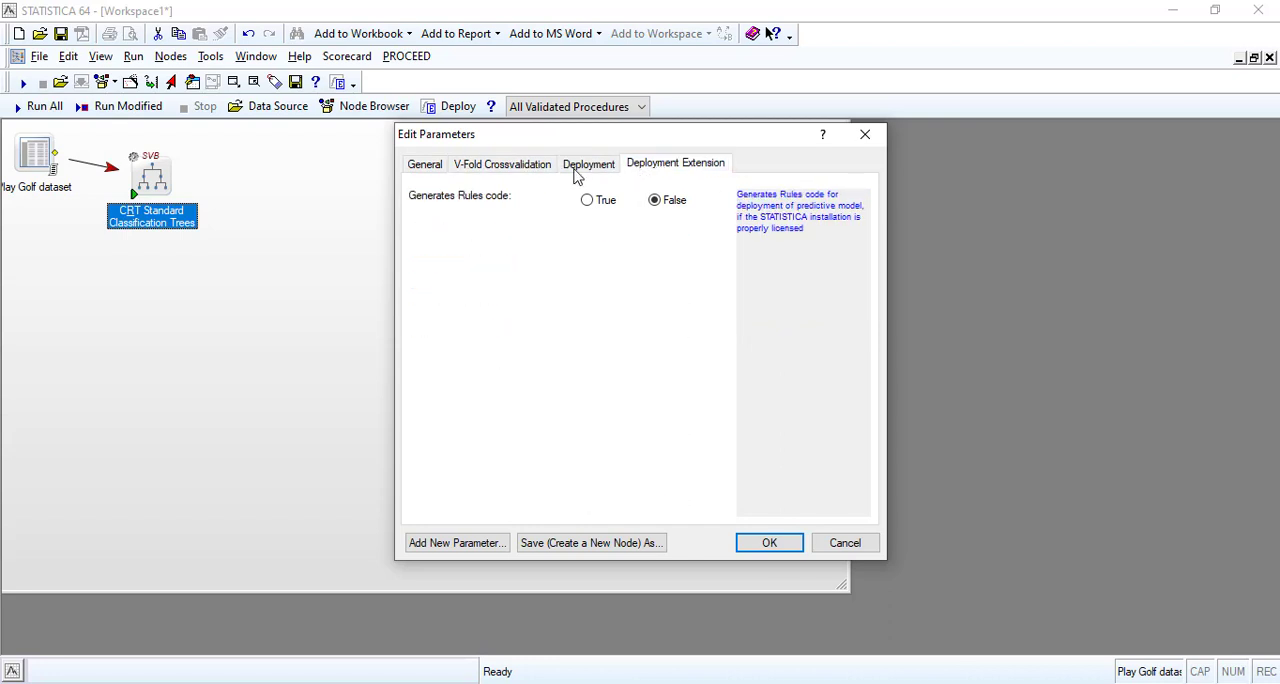
click(425, 166)
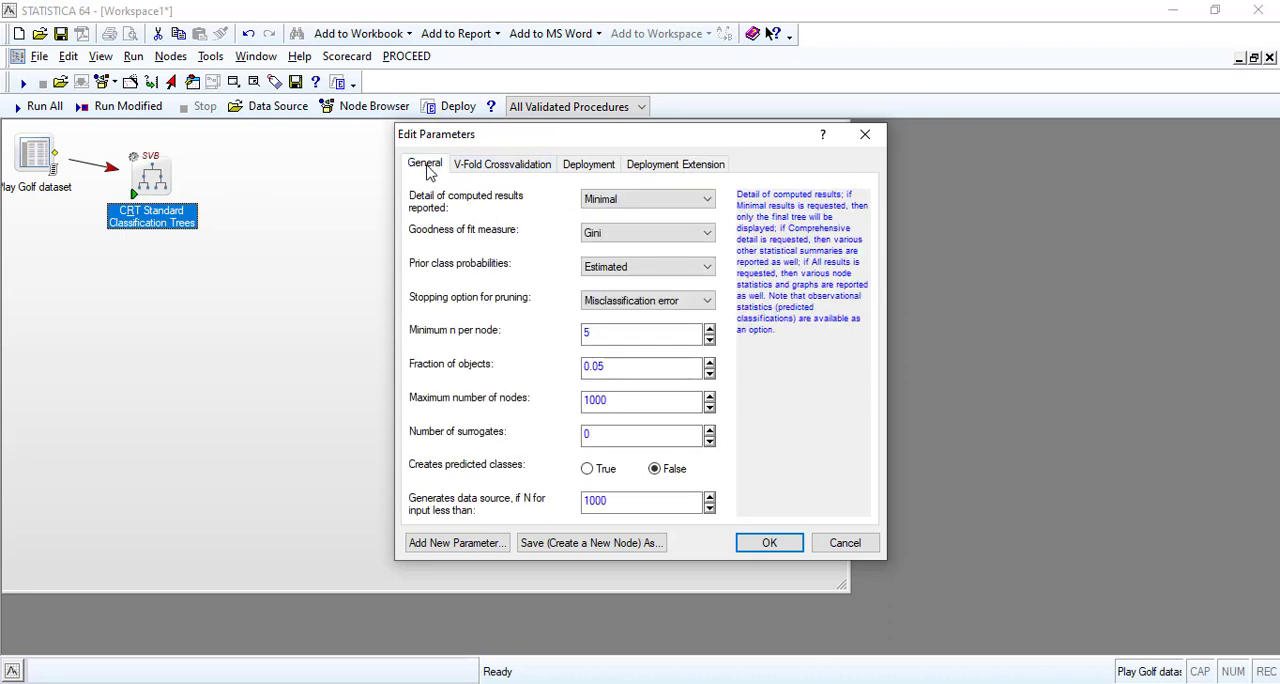
key(Return)
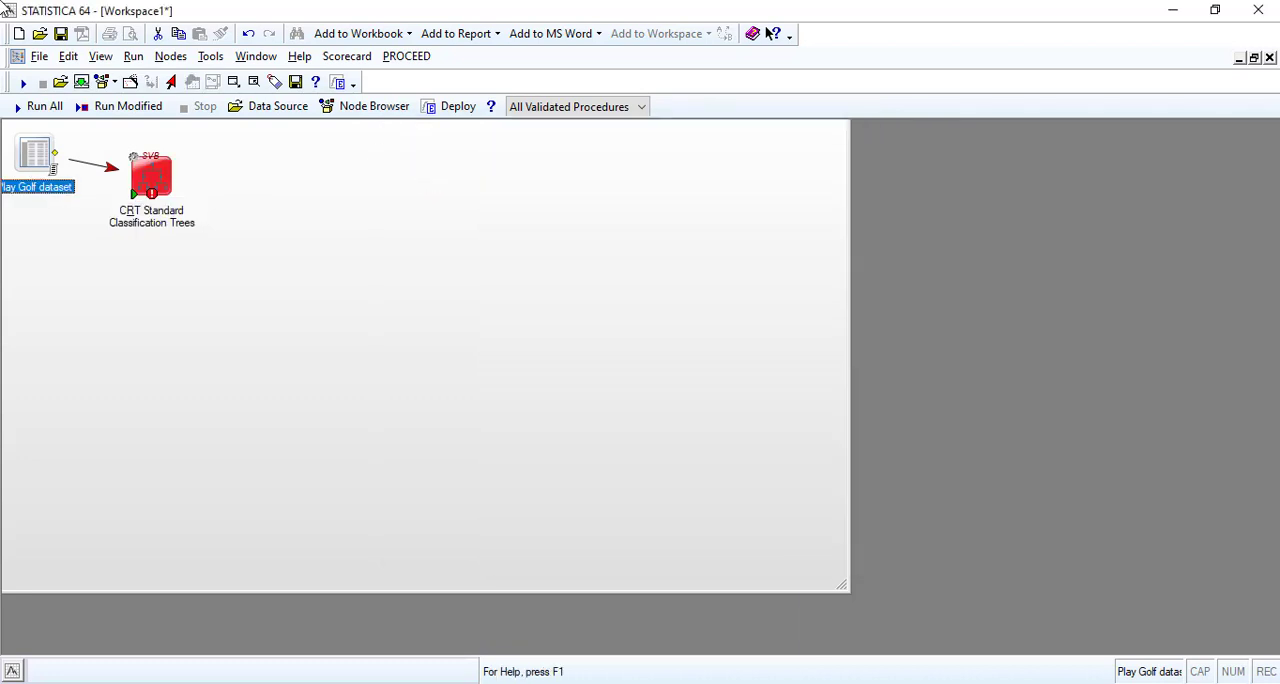
For the Play Golf dataset, select Play golf? as categorical dependent, Temperature and Humidity as continuous predictors, and Outlook and Windy as categorical predictors.
double_click(35, 158)
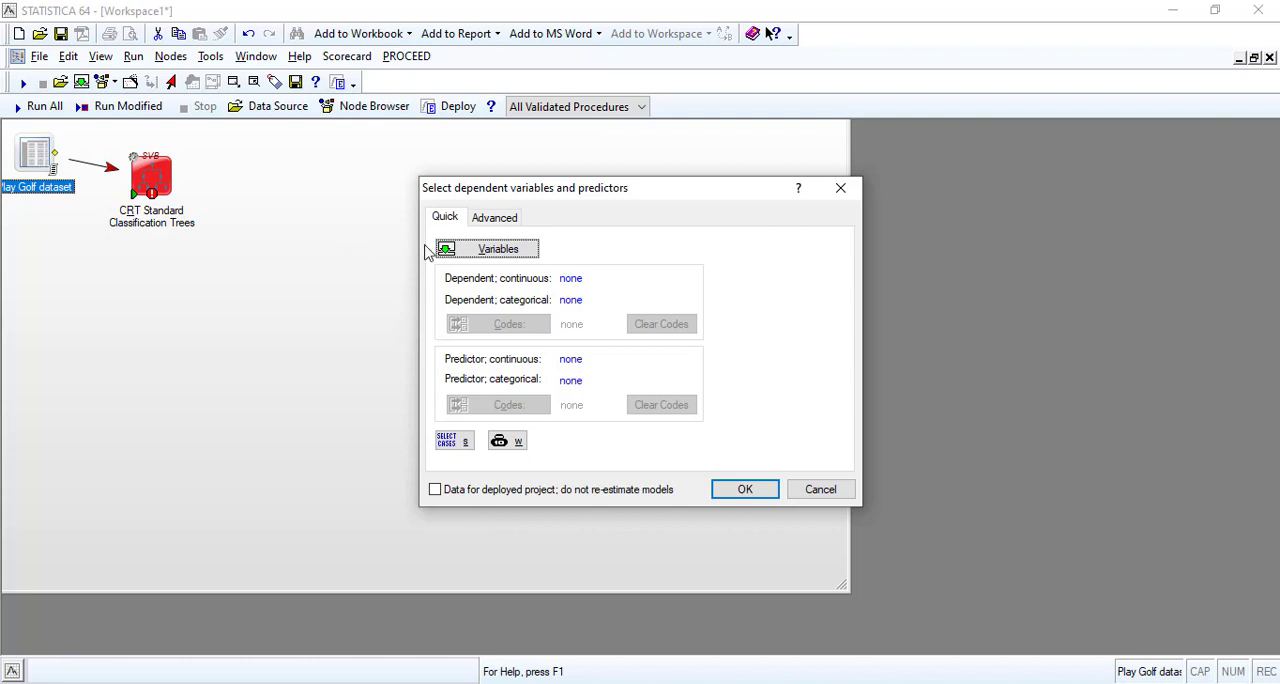
click(492, 252)
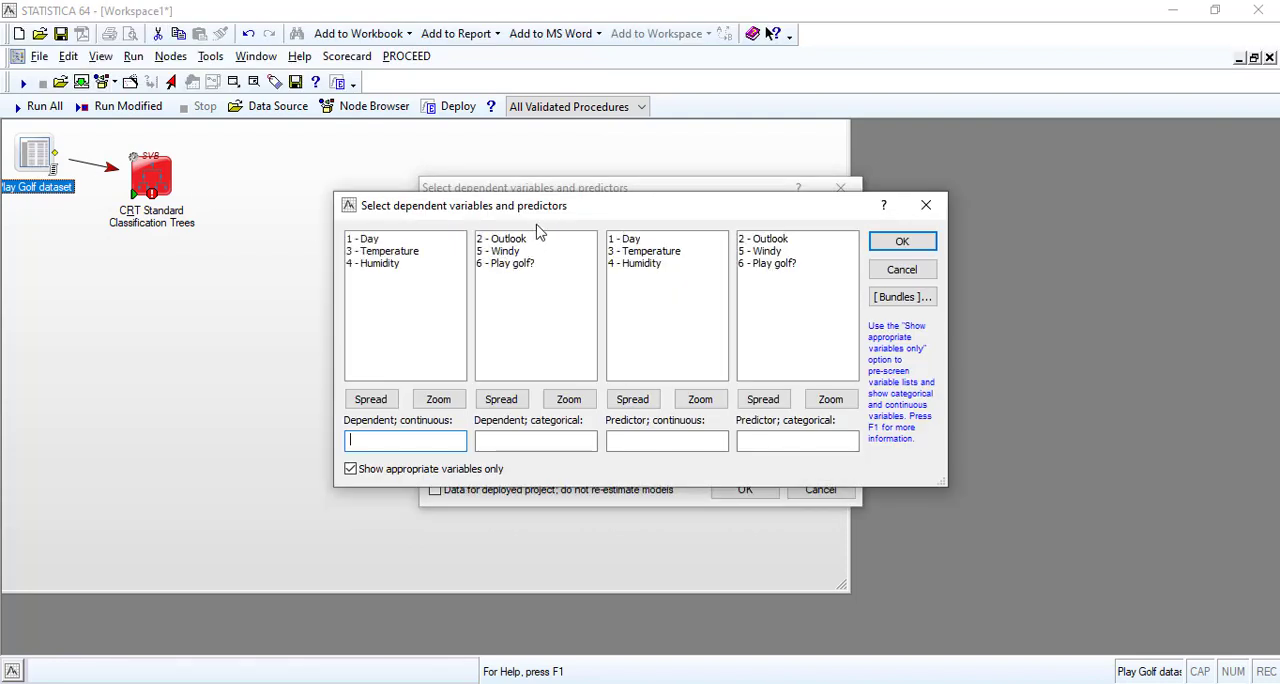
drag(577, 213, 447, 257)
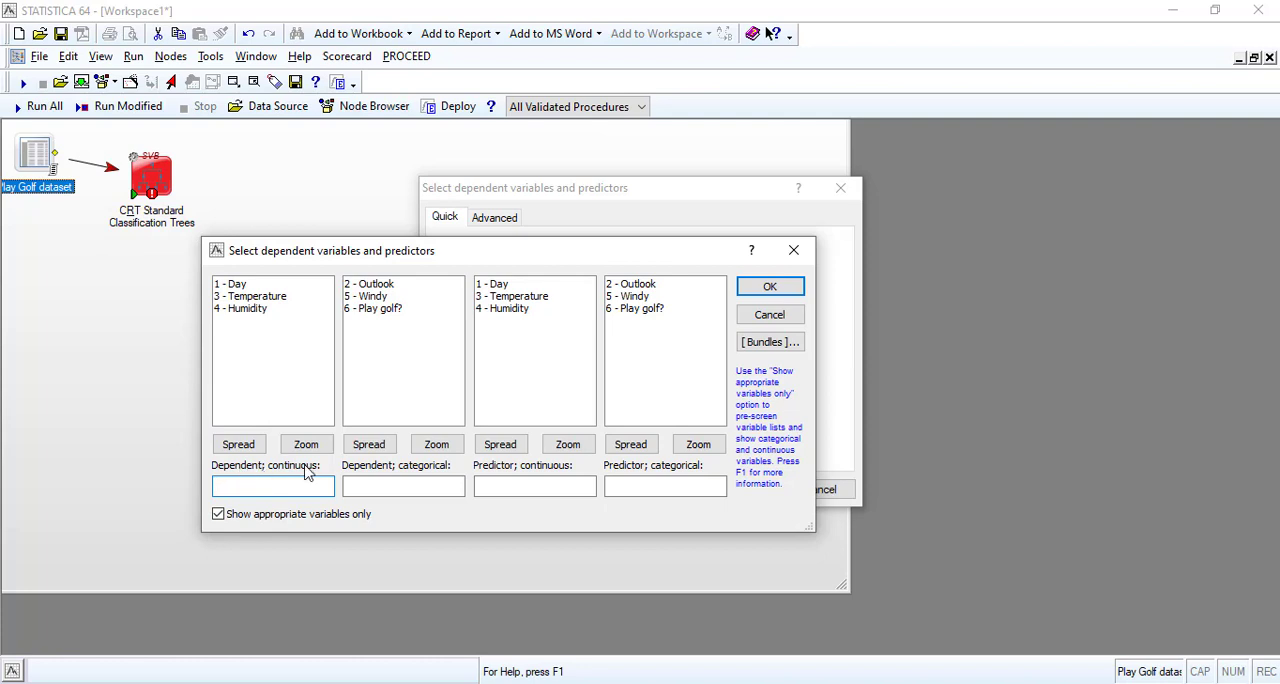
click(388, 309)
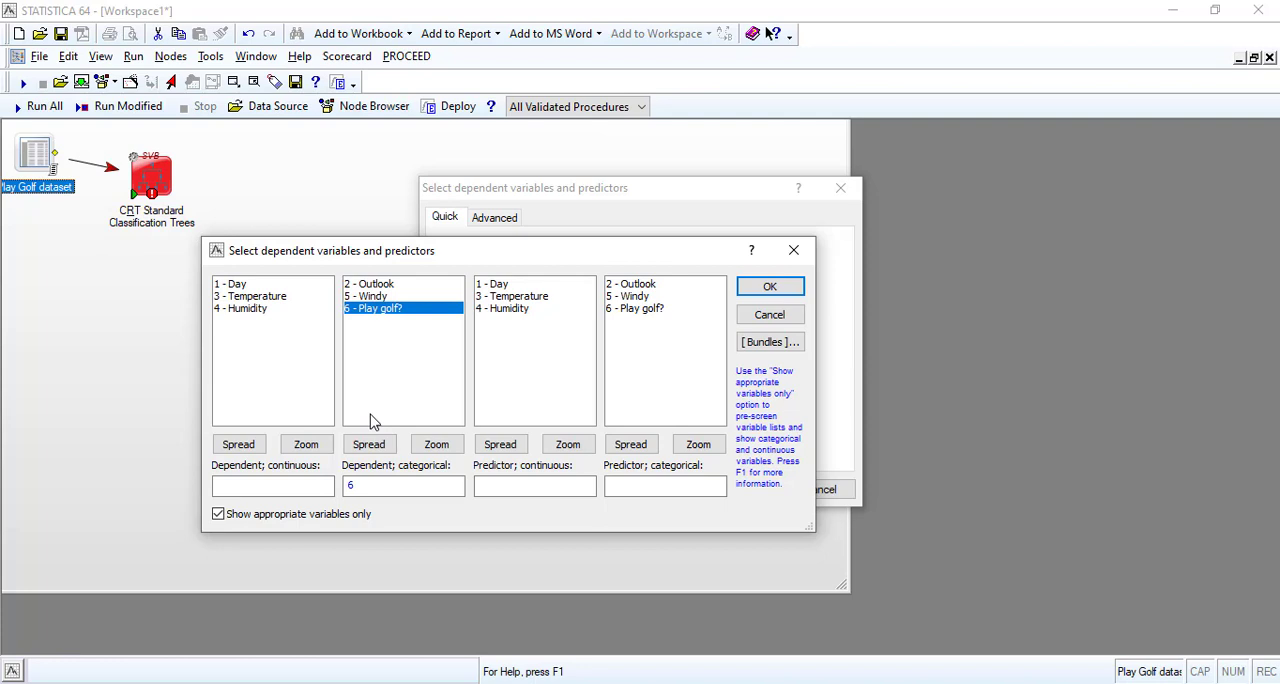
click(518, 298)
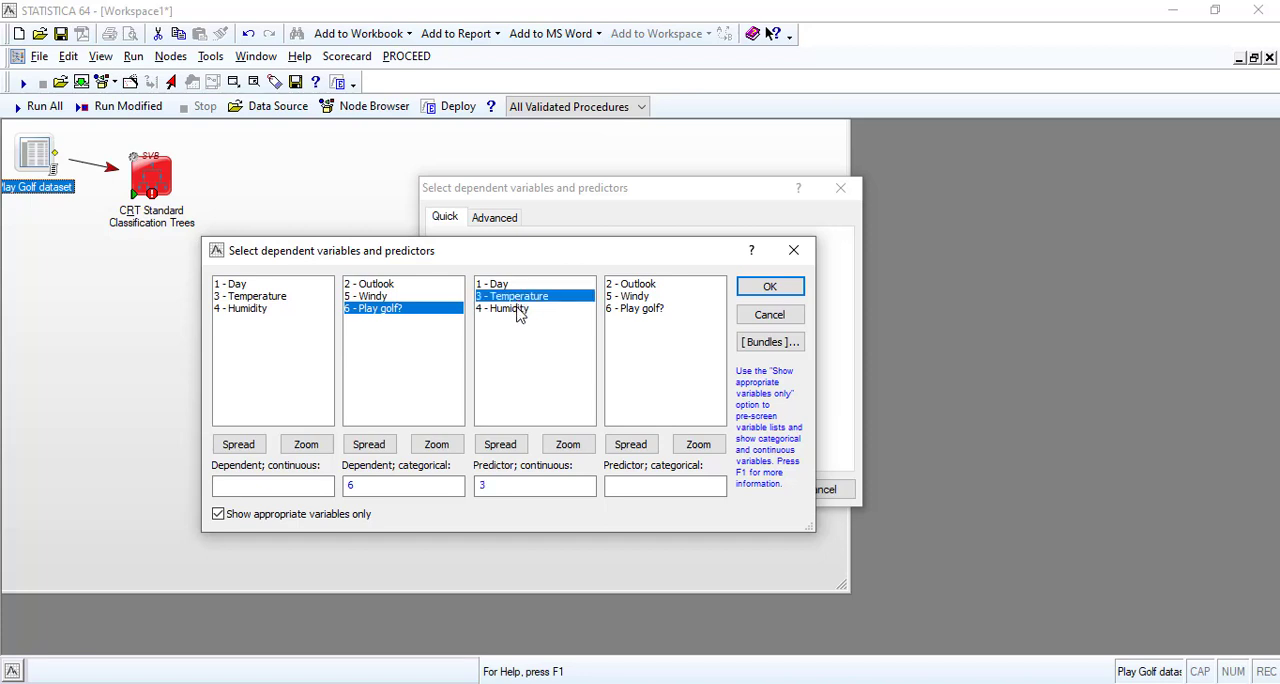
ctrl+click(518, 311)
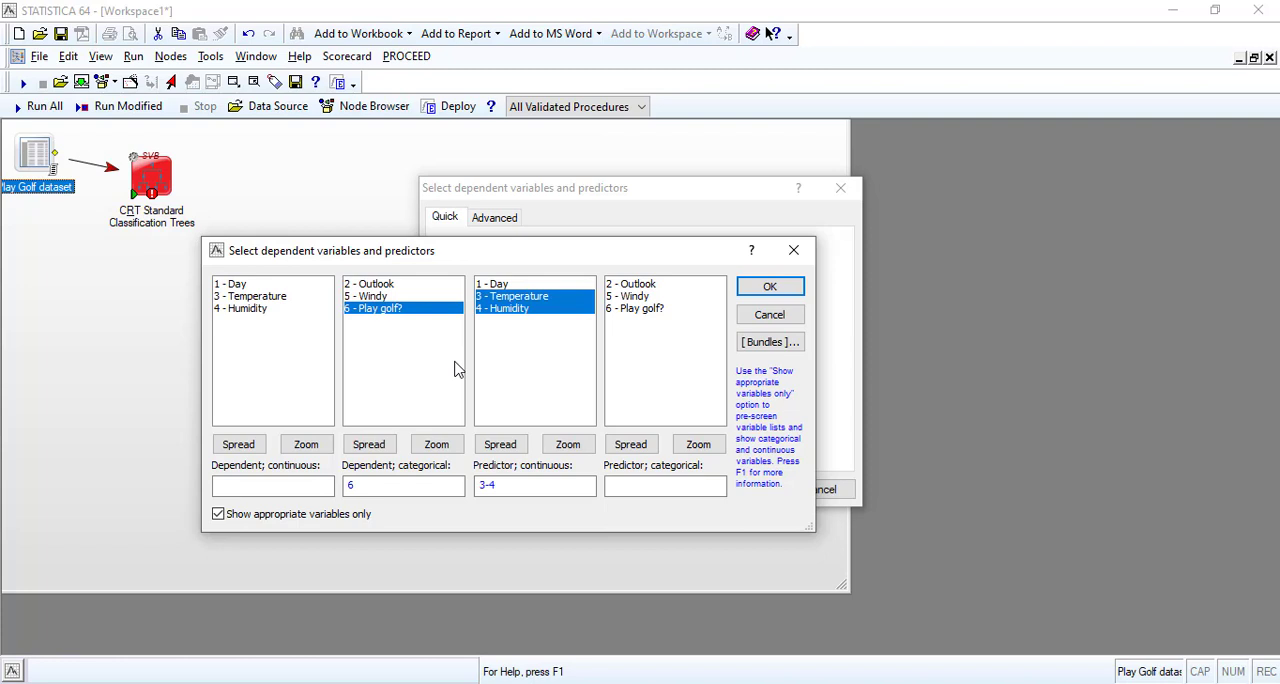
drag(545, 255, 458, 258)
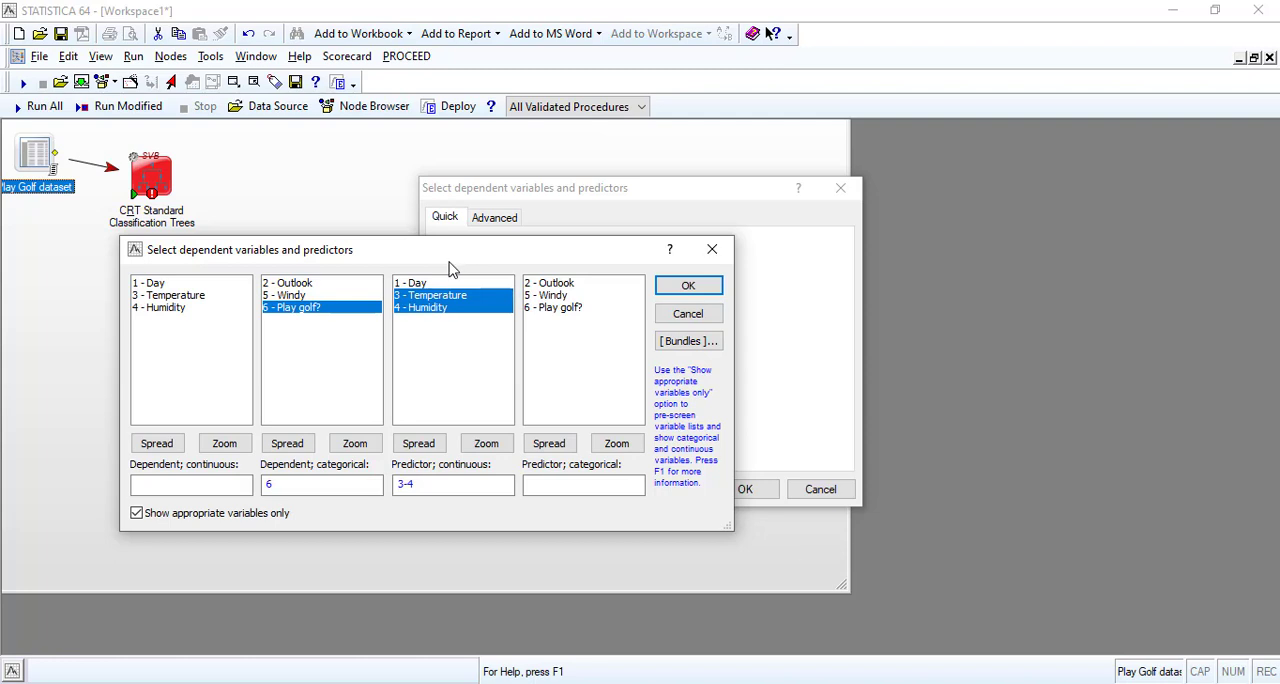
click(558, 284)
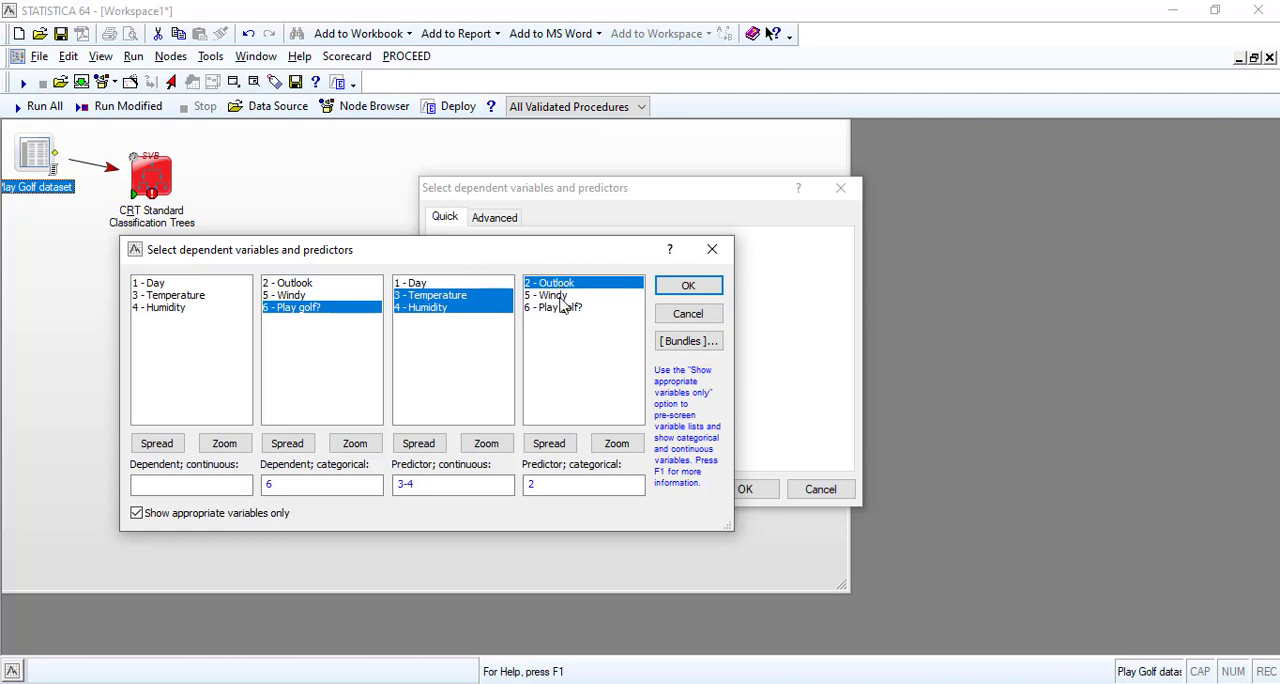
ctrl+click(560, 296)
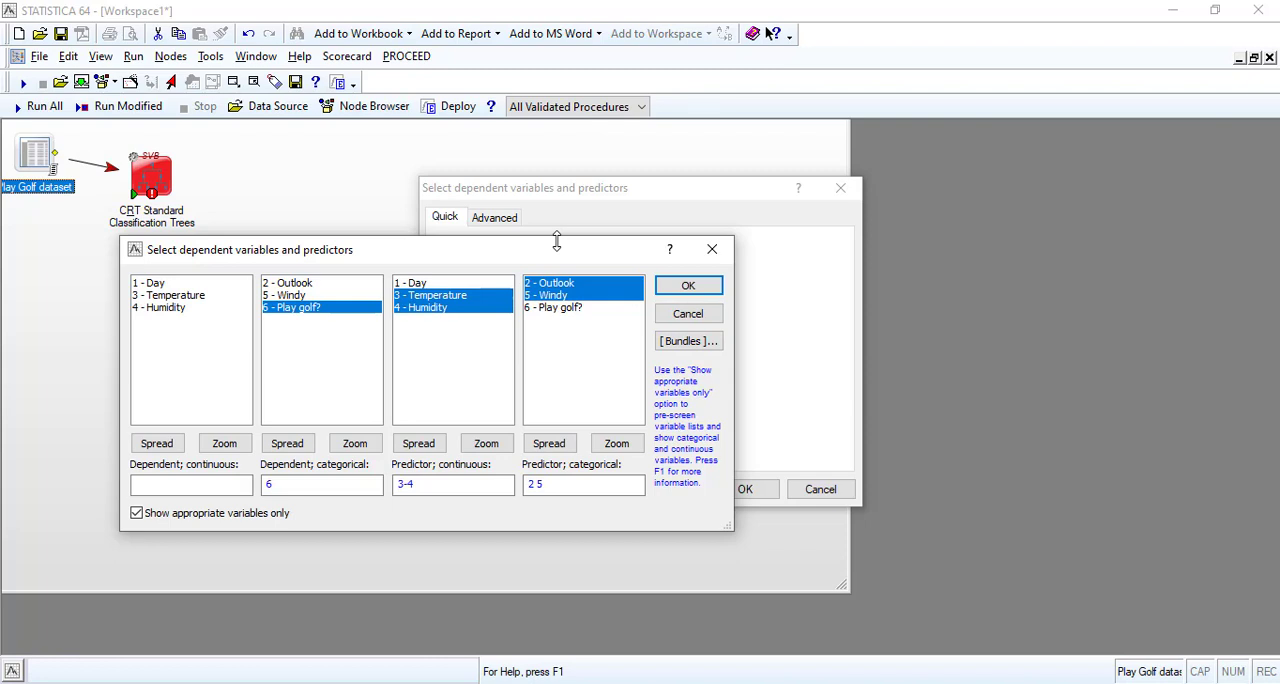
click(688, 286)
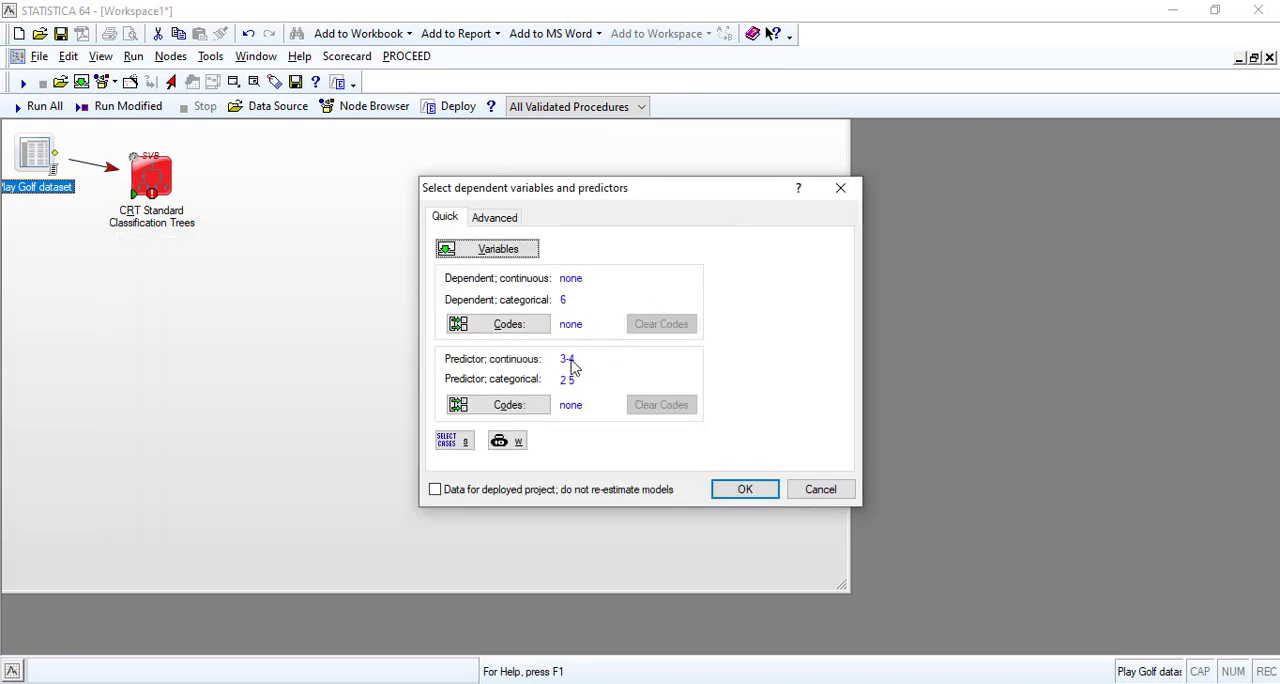
Select all codes for the dependent variable Play golf?, and check its list of values.
click(513, 325)
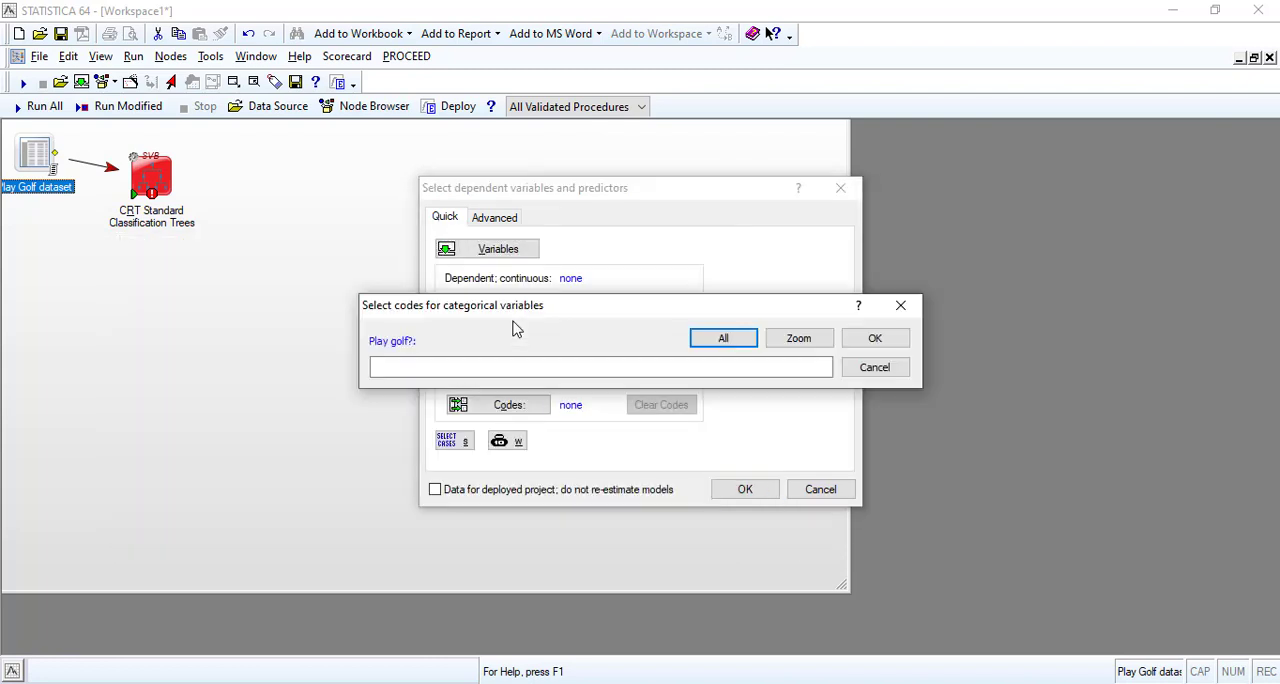
click(724, 341)
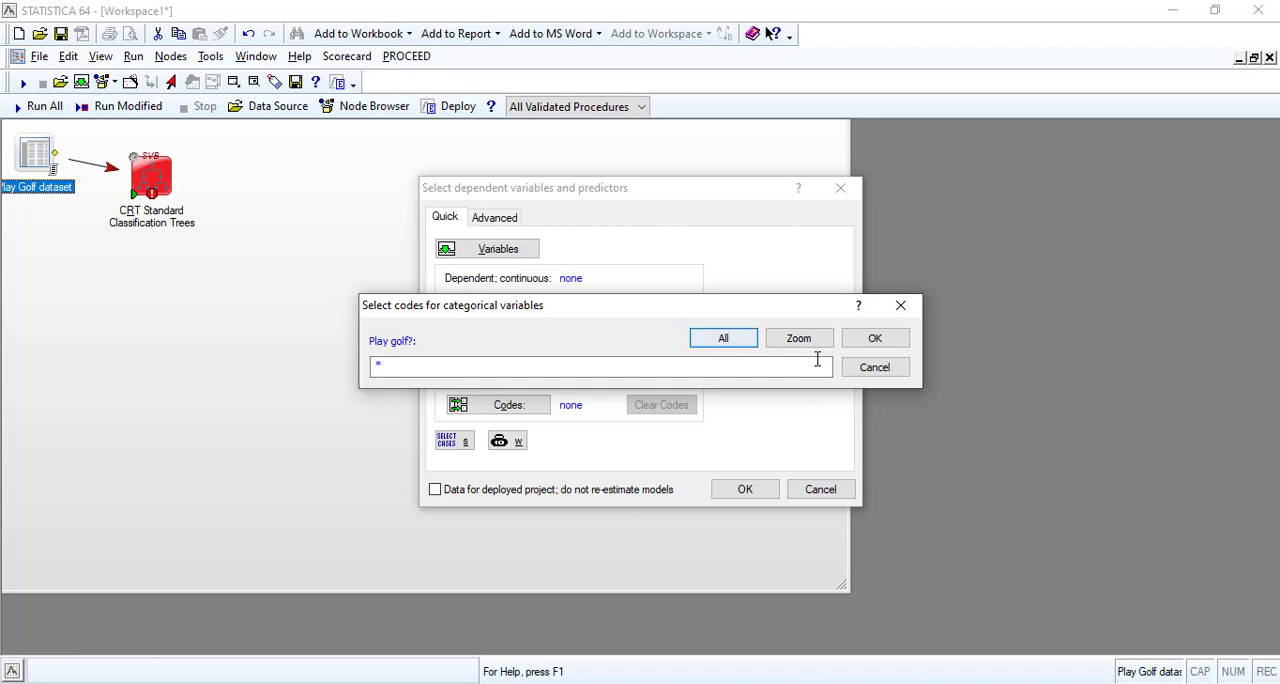
click(875, 341)
click(535, 328)
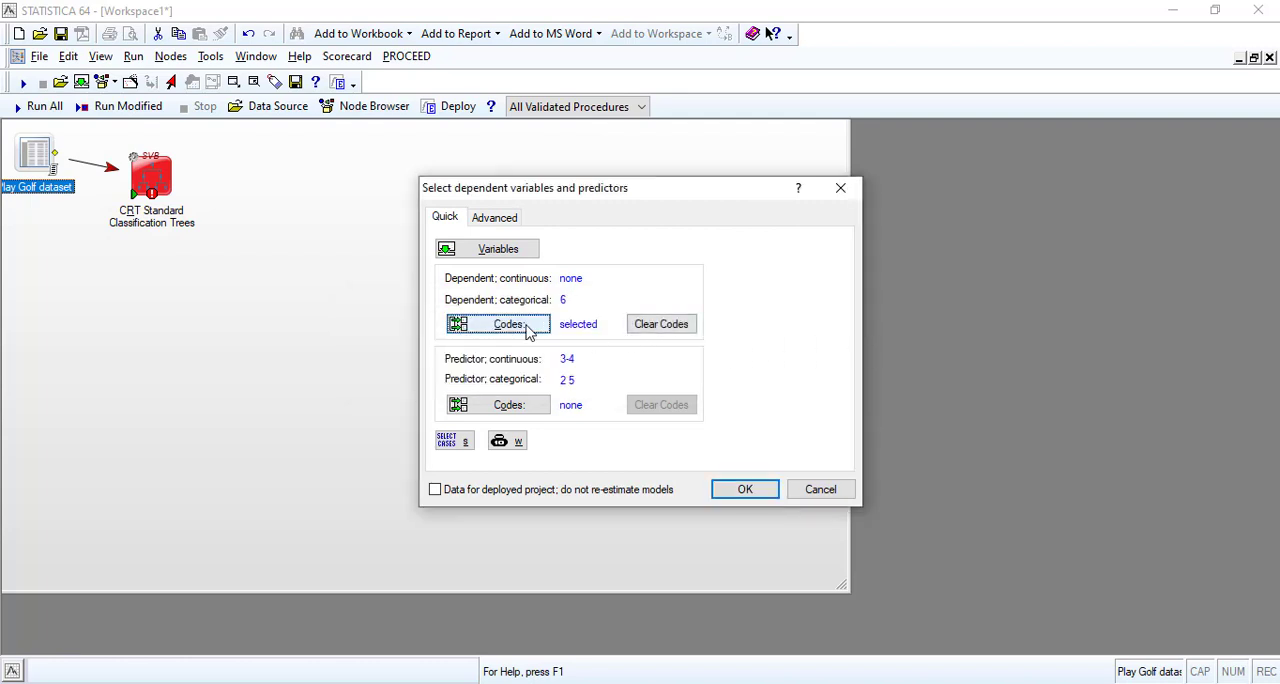
click(782, 343)
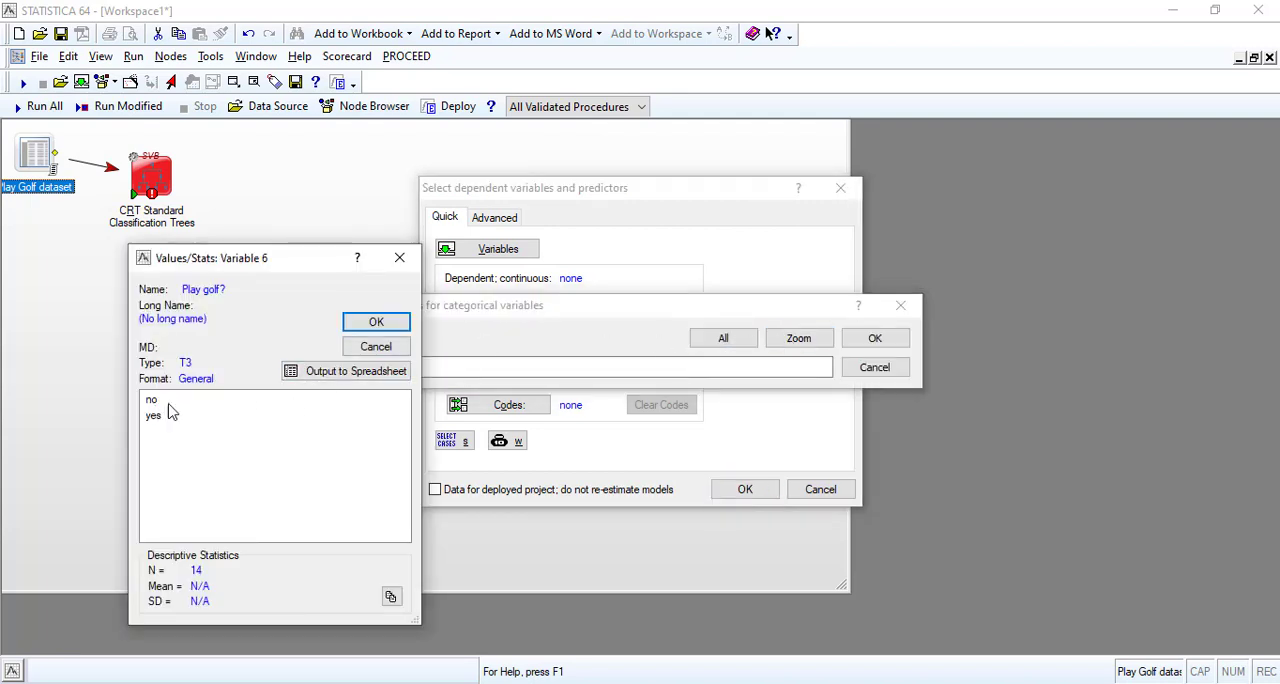
click(376, 322)
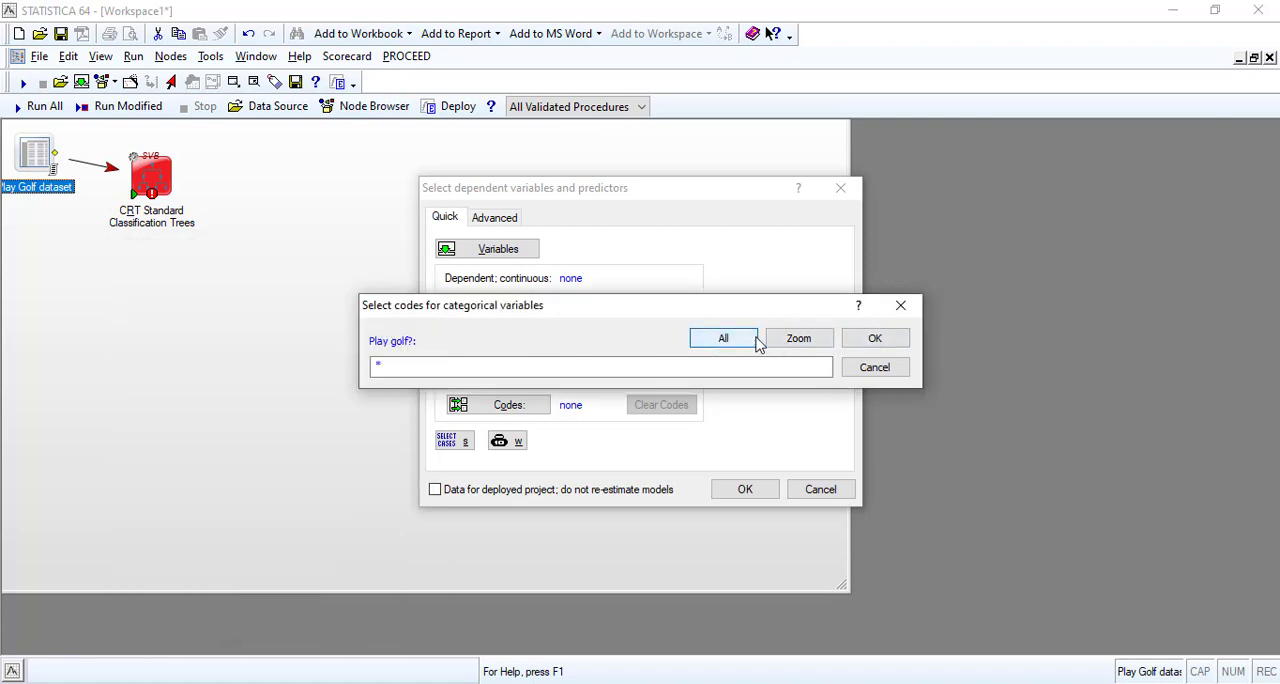
click(875, 338)
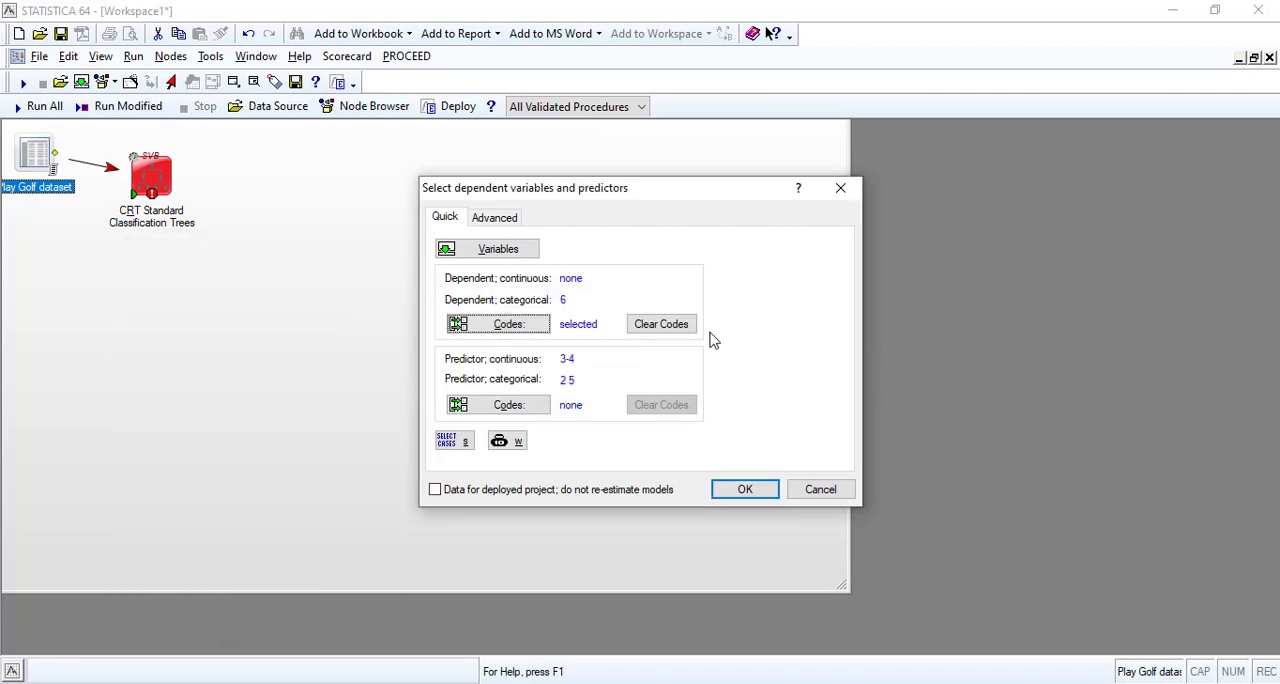
Open the code selection for the categorical predictors and check the value lists of Outlook and Windy.
click(507, 406)
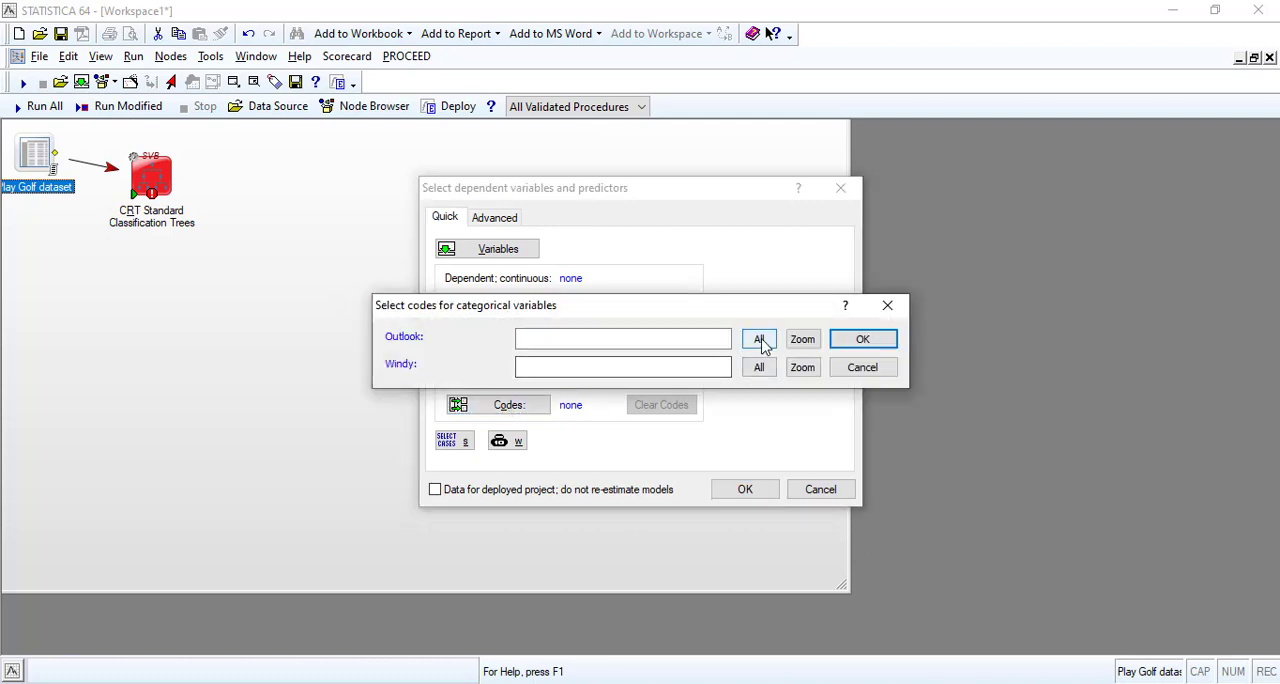
click(802, 341)
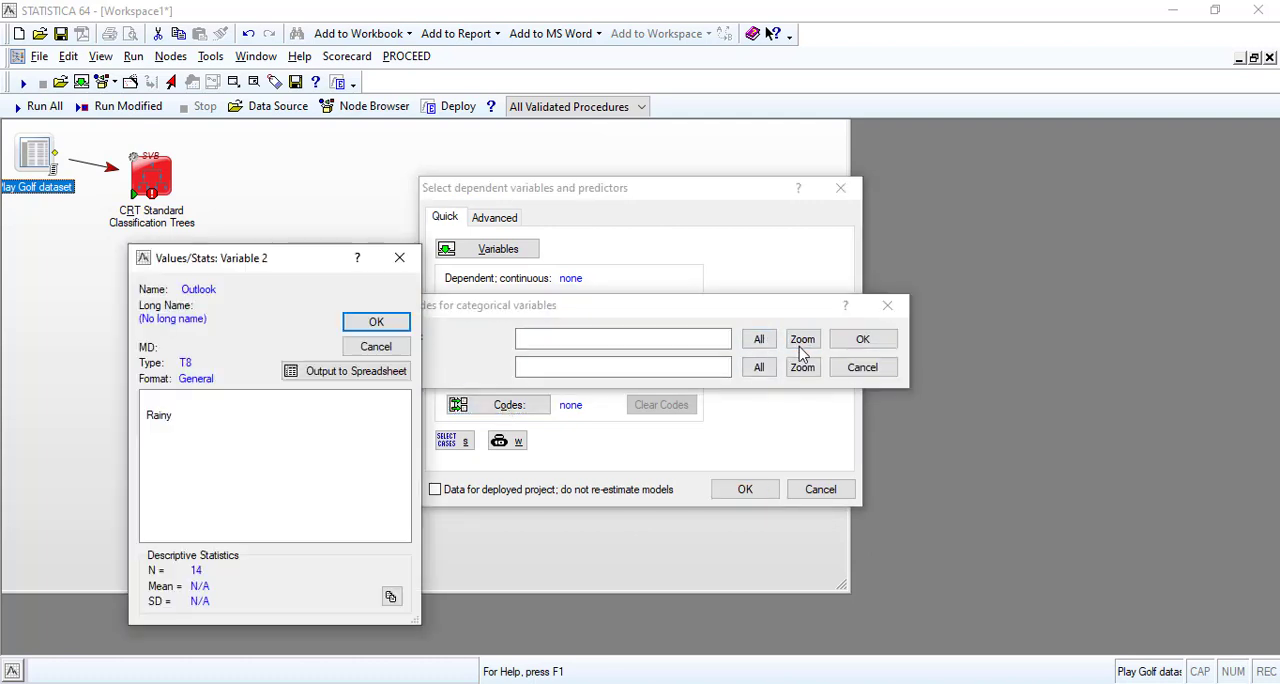
click(800, 369)
click(376, 321)
click(800, 370)
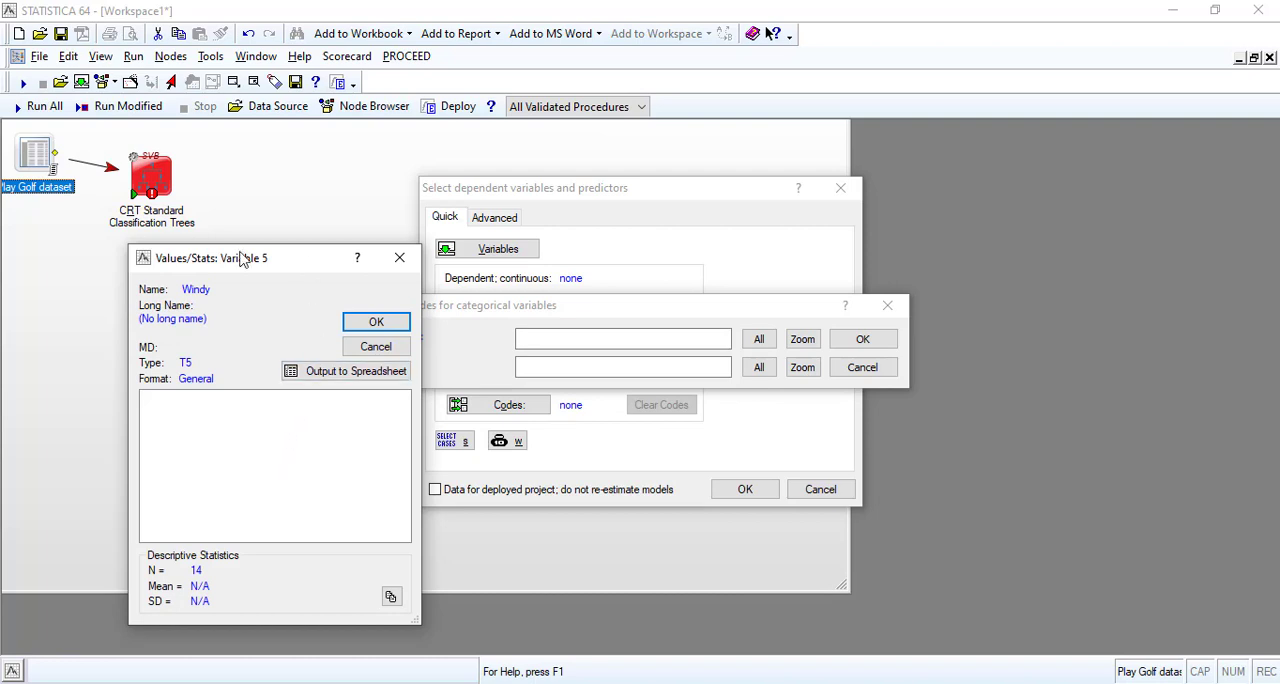
drag(305, 262, 222, 254)
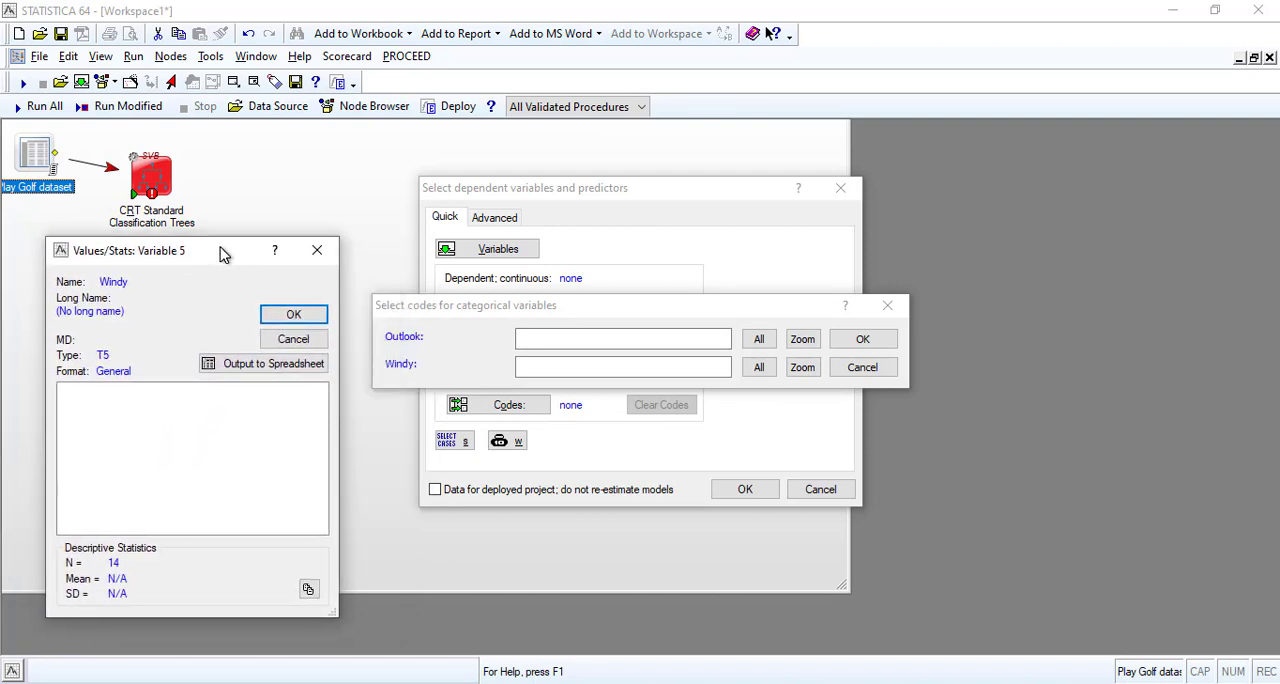
click(310, 341)
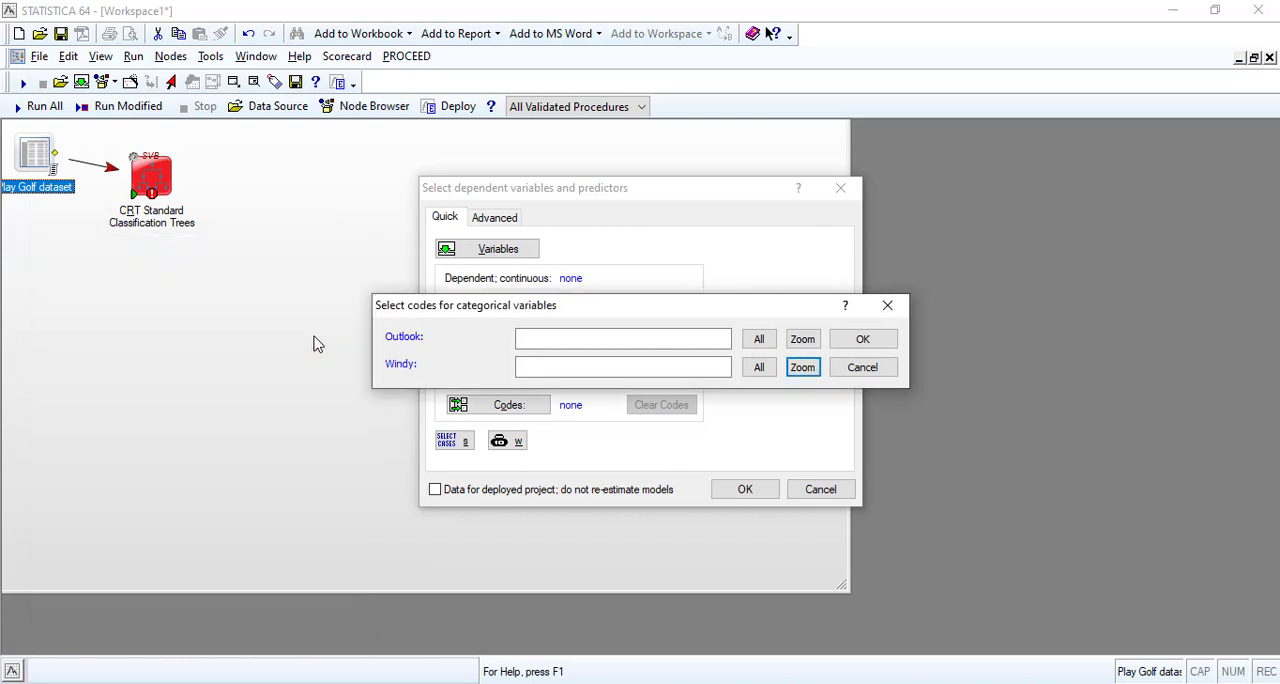
Select all codes for the categorical predictors Outlook and Windy, recheck their value lists, and accept the codes.
click(759, 341)
click(760, 368)
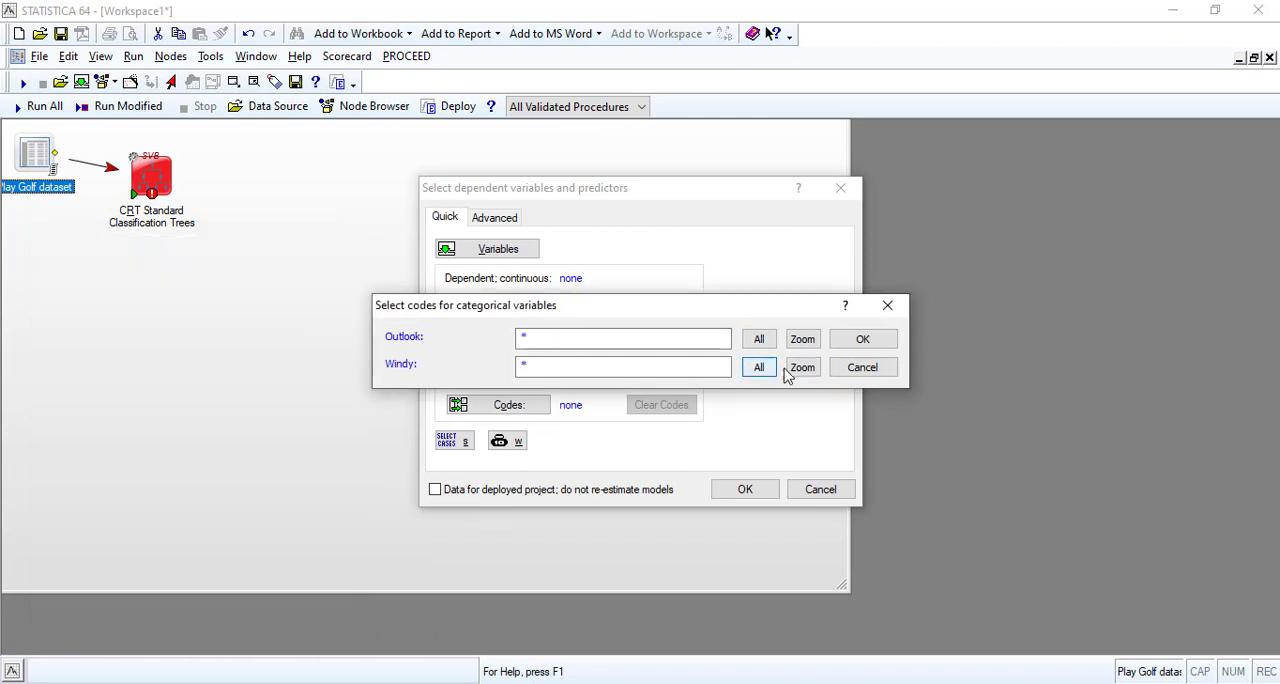
click(804, 369)
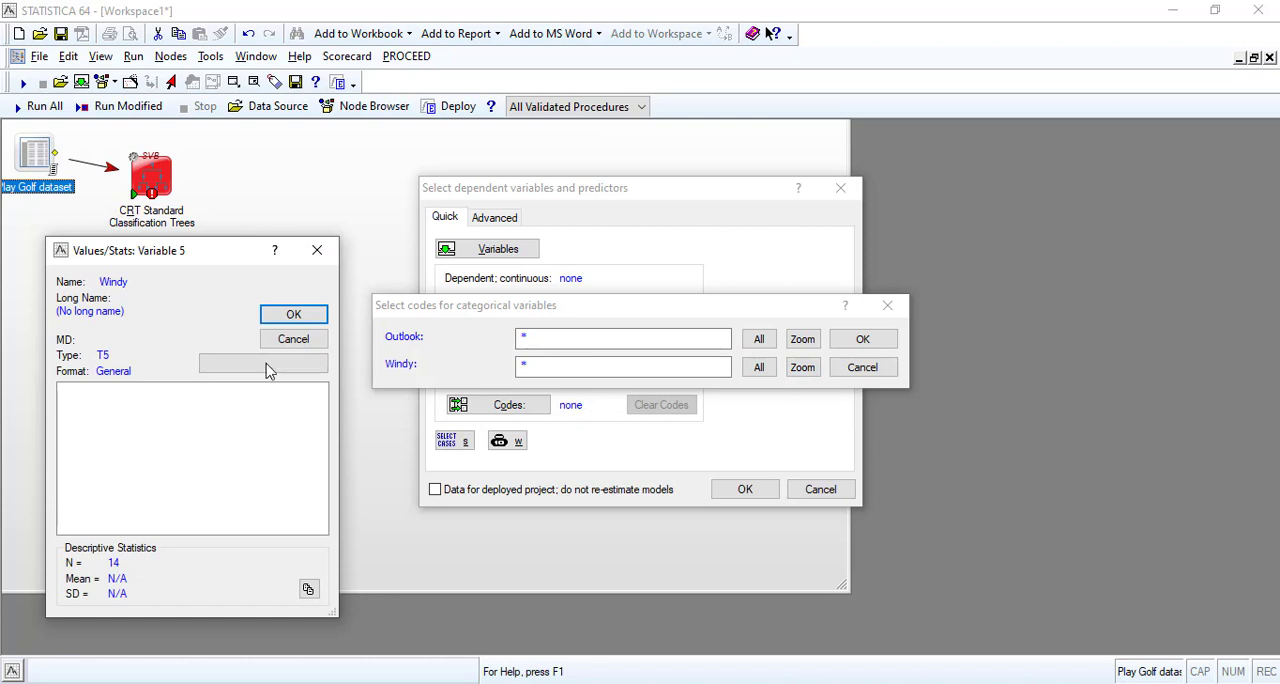
click(296, 341)
click(801, 341)
click(80, 413)
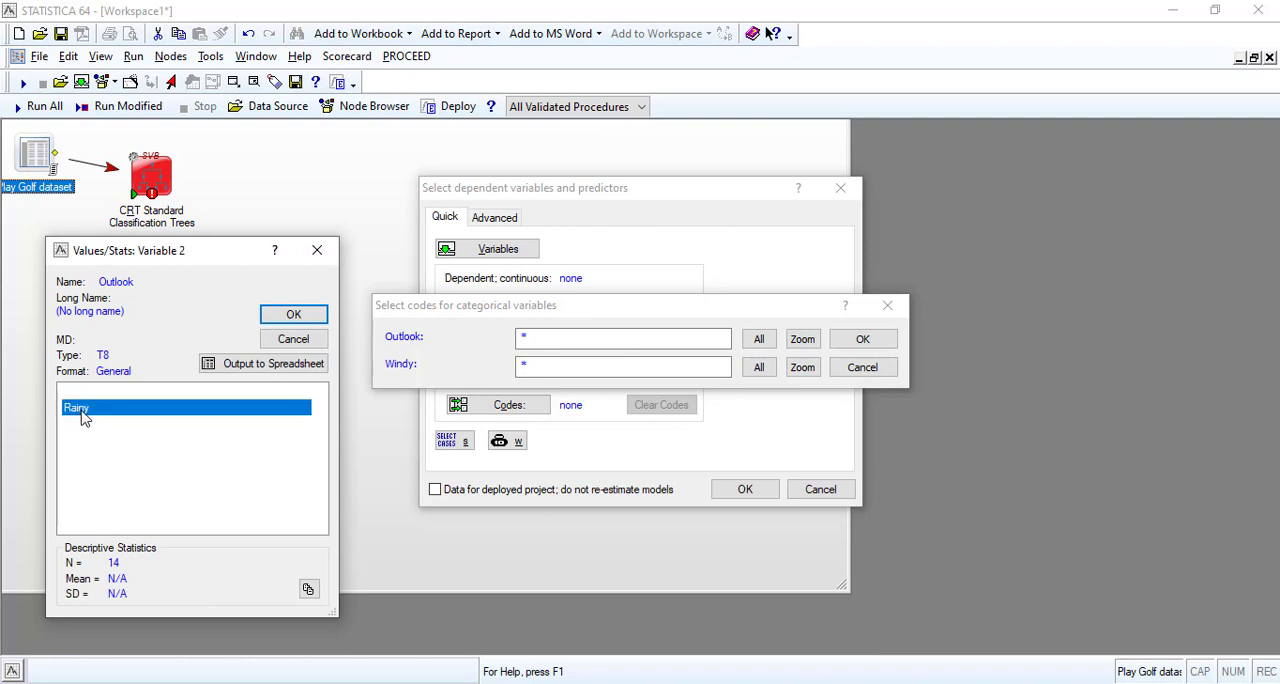
click(292, 343)
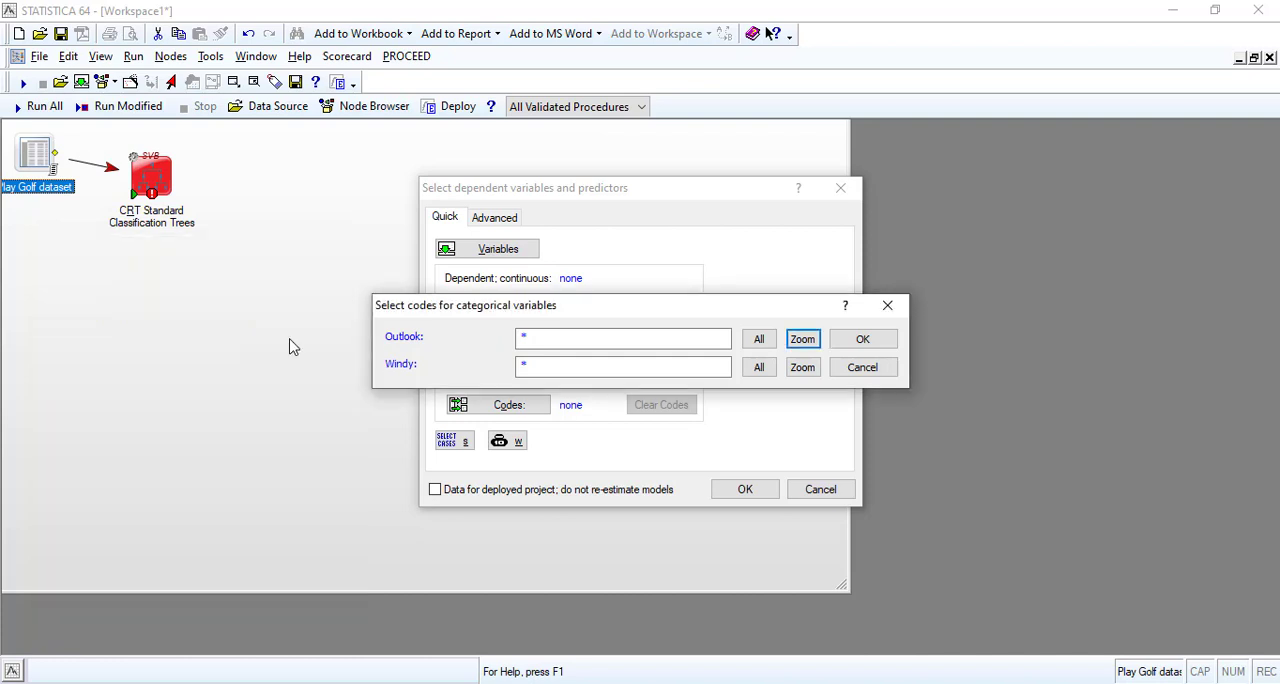
click(760, 368)
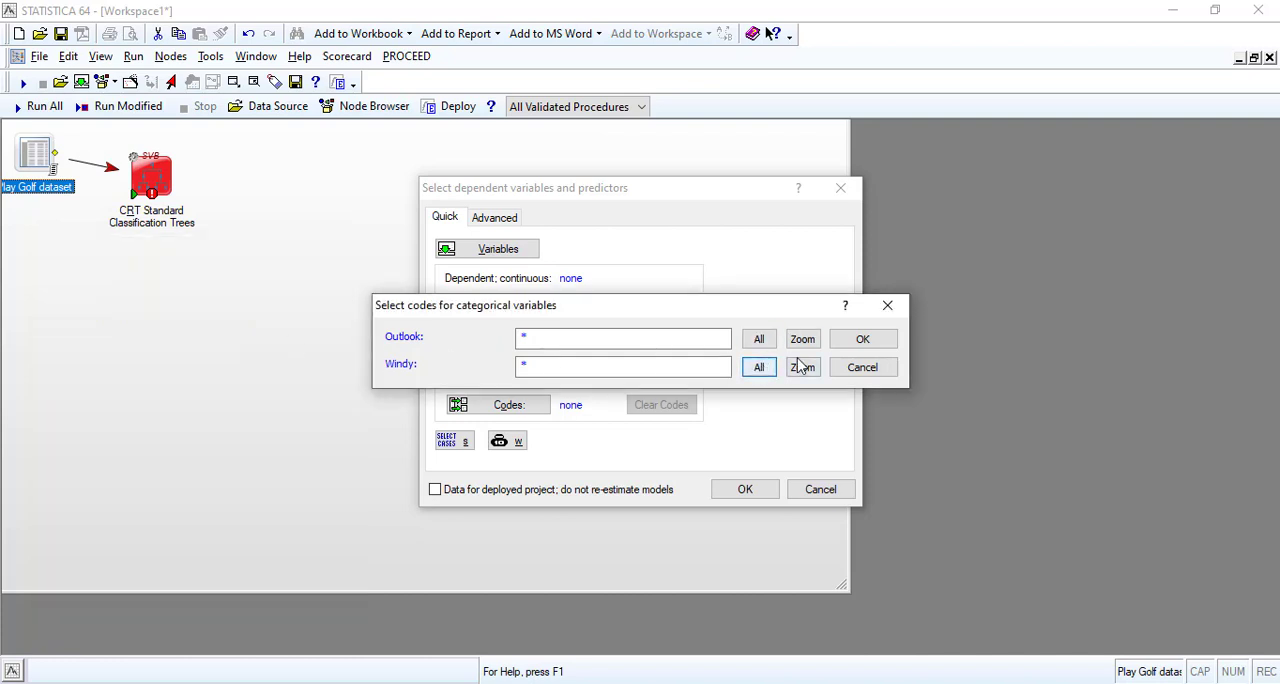
click(862, 339)
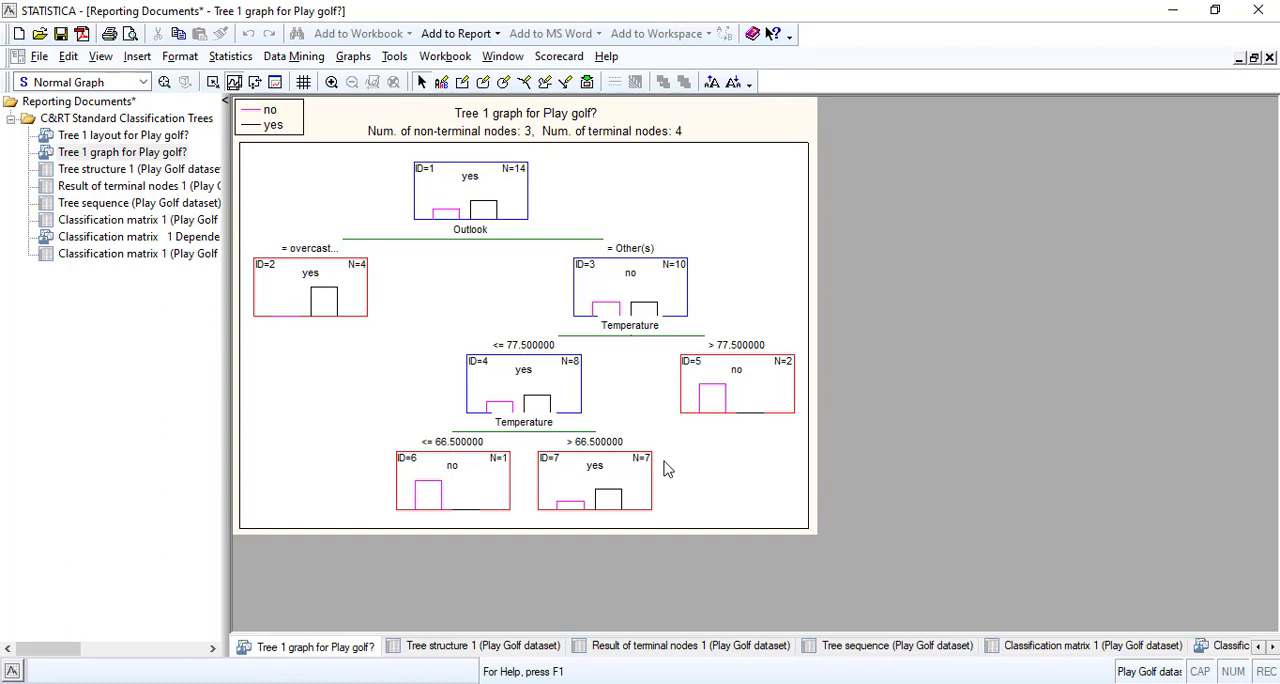
View the Tree 1 layout and graph for Play golf?, examining the Outlook and Temperature splits.
click(148, 137)
click(148, 155)
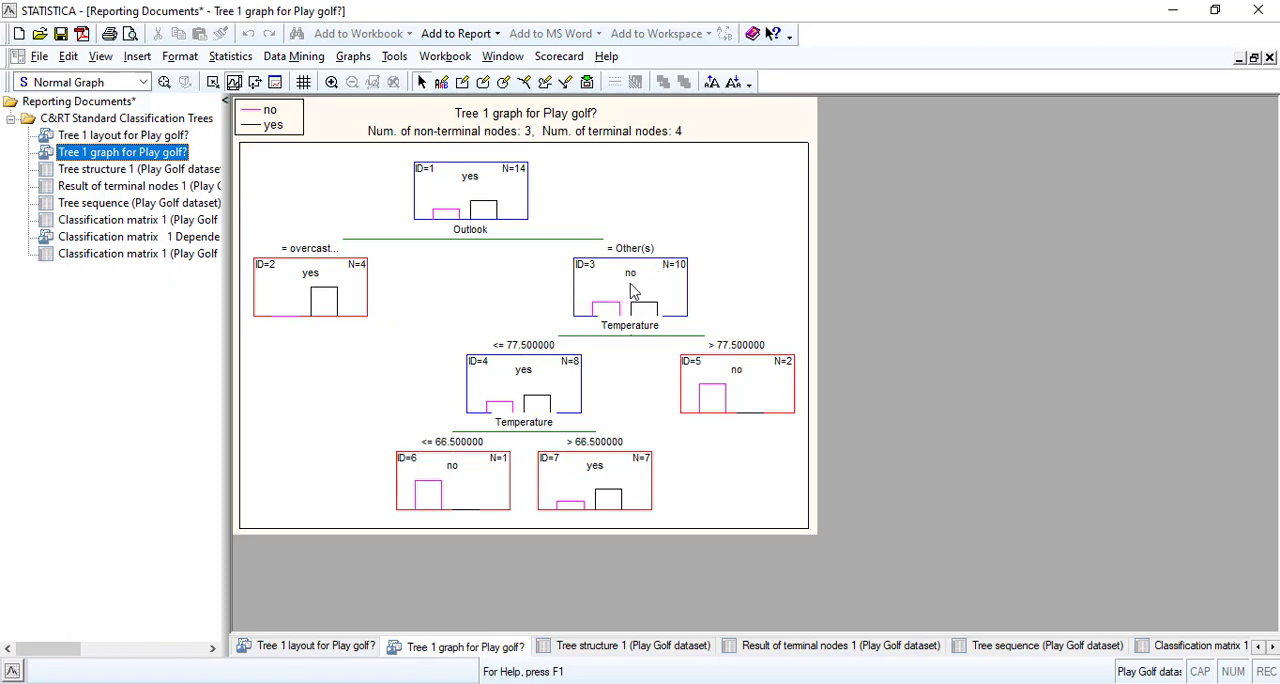
click(608, 330)
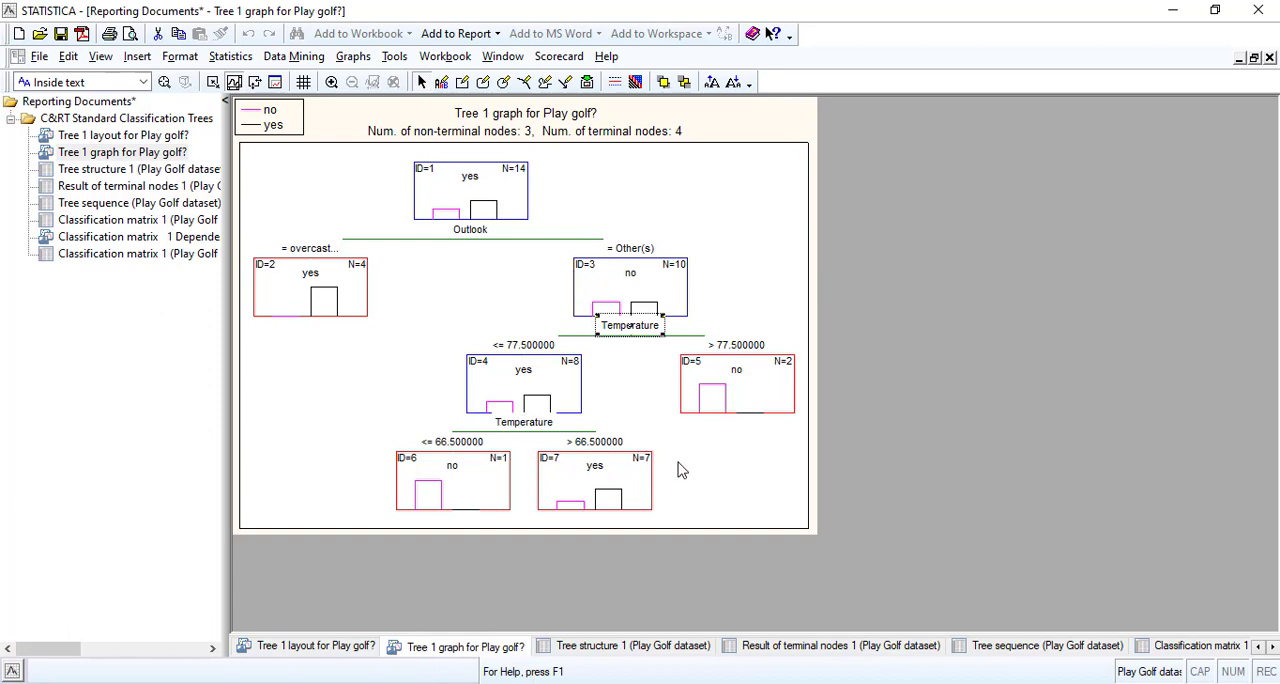
Examine the split variables in the Tree structure 1 table, comparing them with the tree graph and the tree sequence.
click(131, 171)
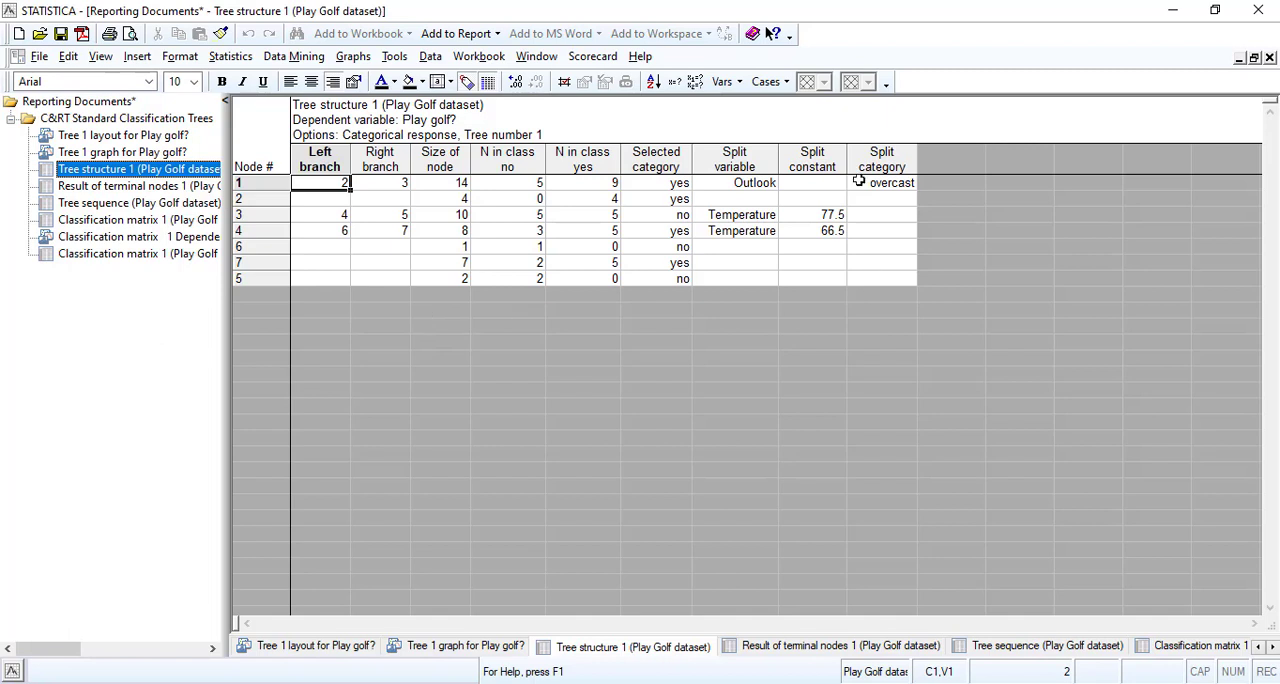
click(739, 181)
click(739, 182)
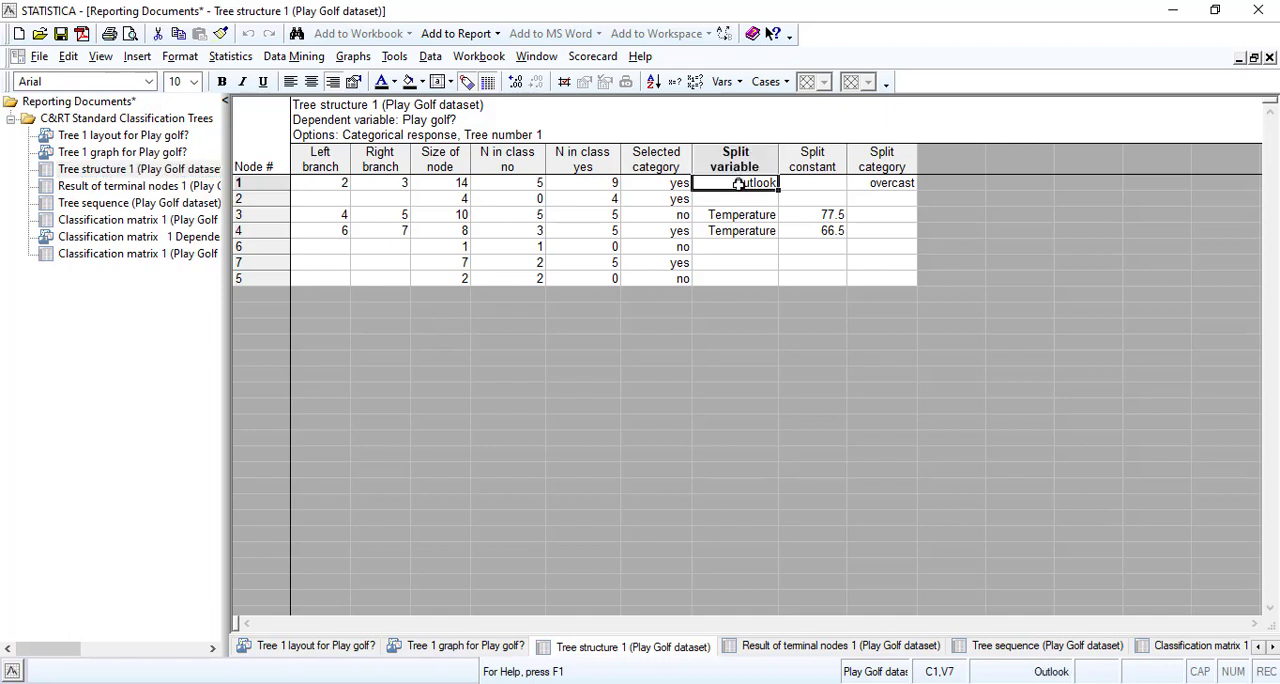
click(155, 152)
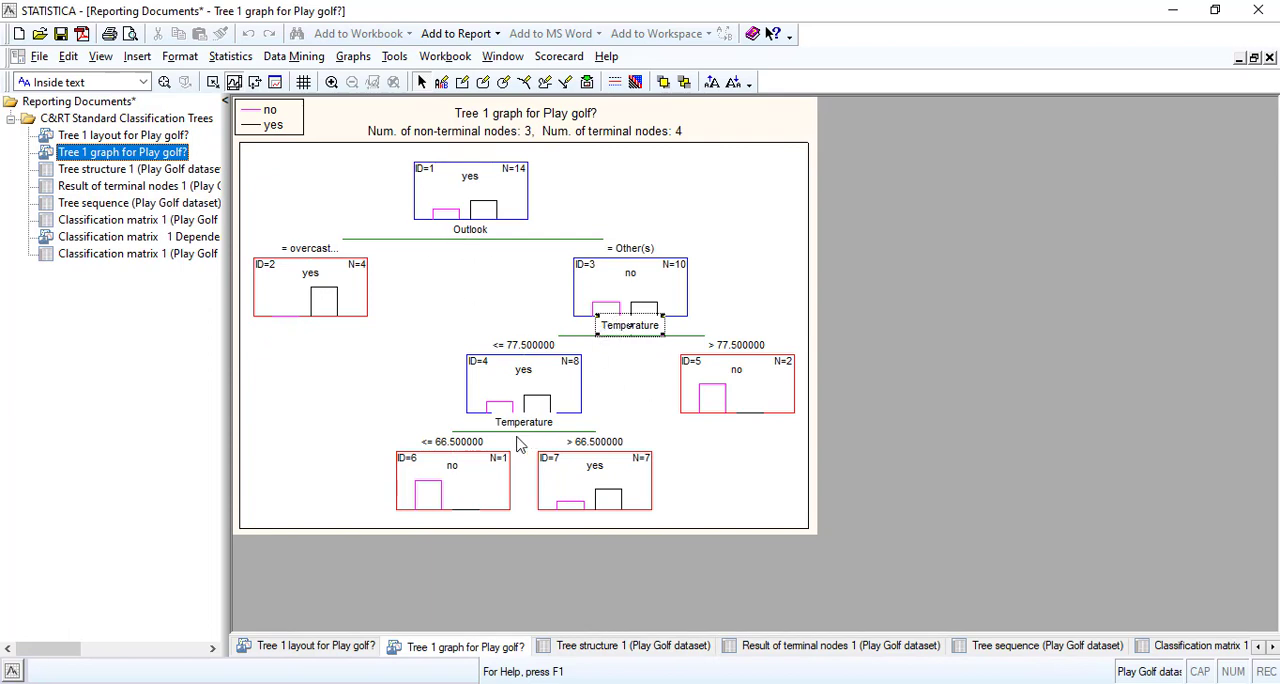
click(133, 205)
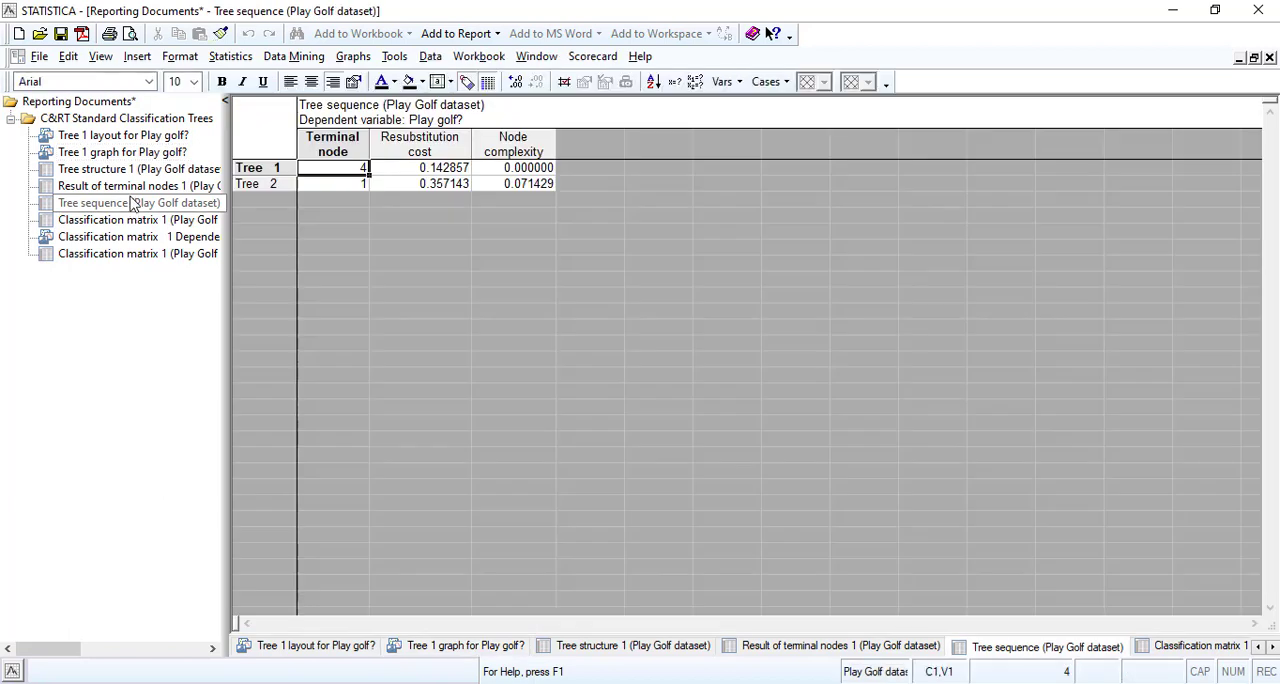
click(130, 170)
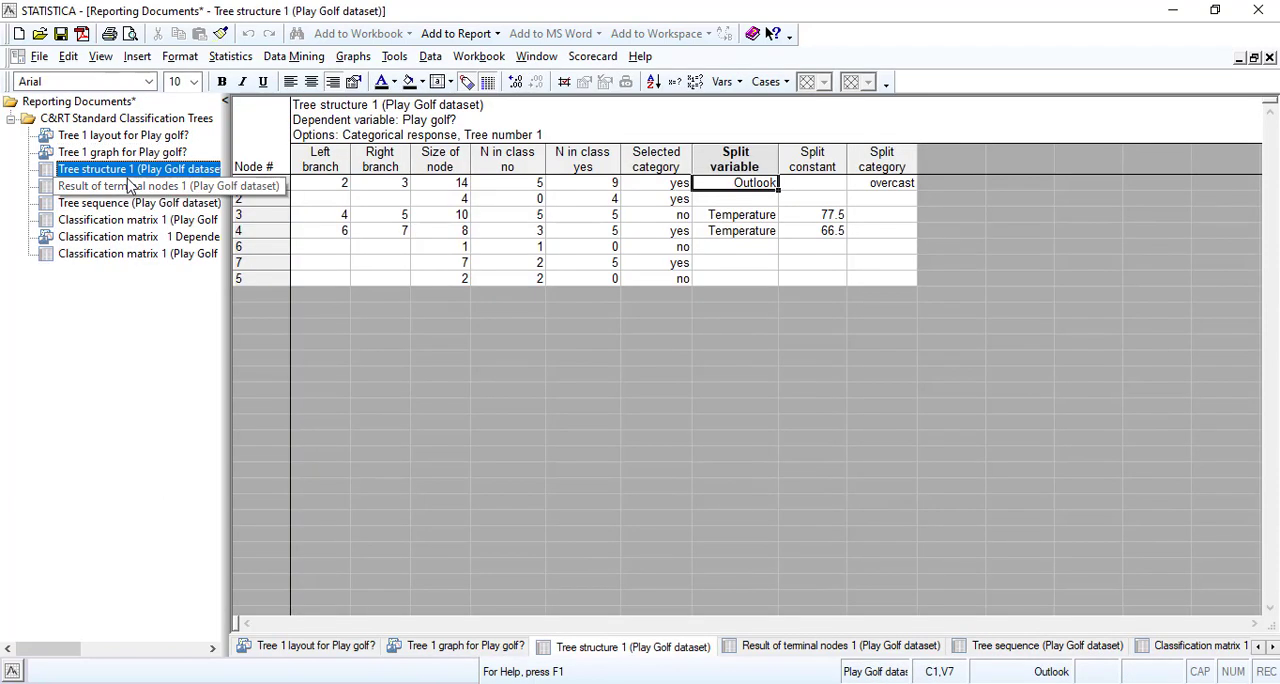
Examine the correctly and wrongly classified cases in the Classification matrix 1 table and its 3D chart.
click(125, 220)
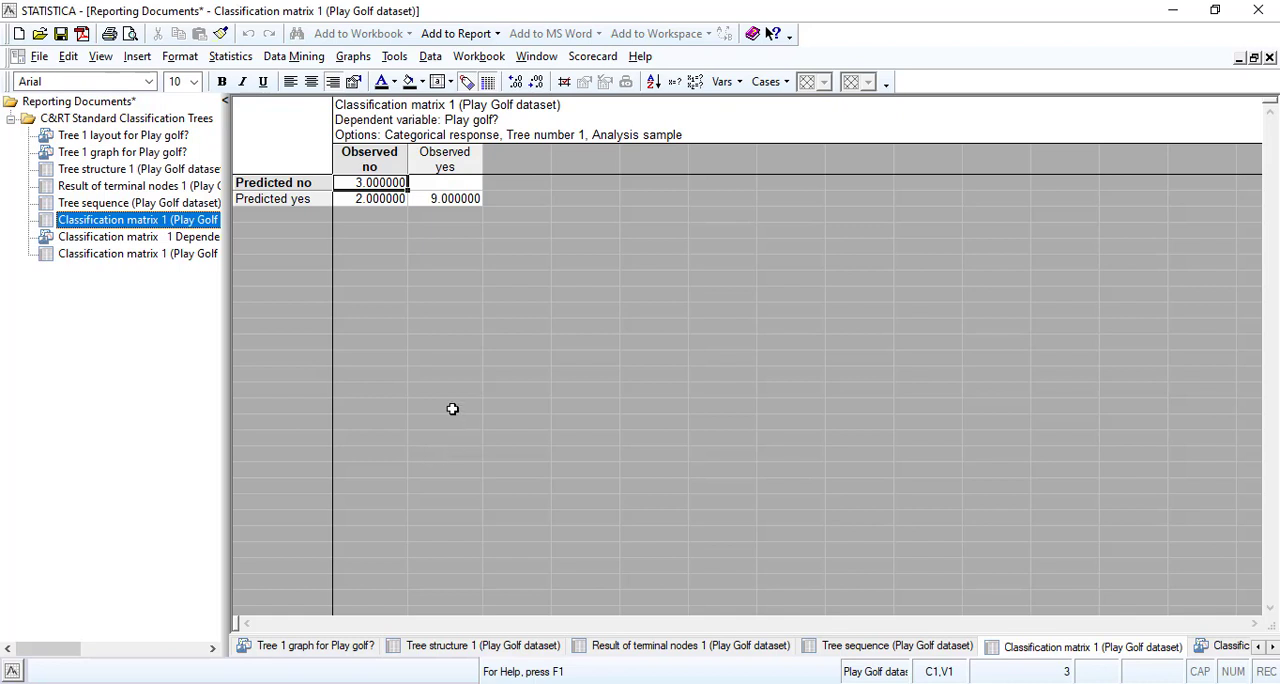
click(429, 198)
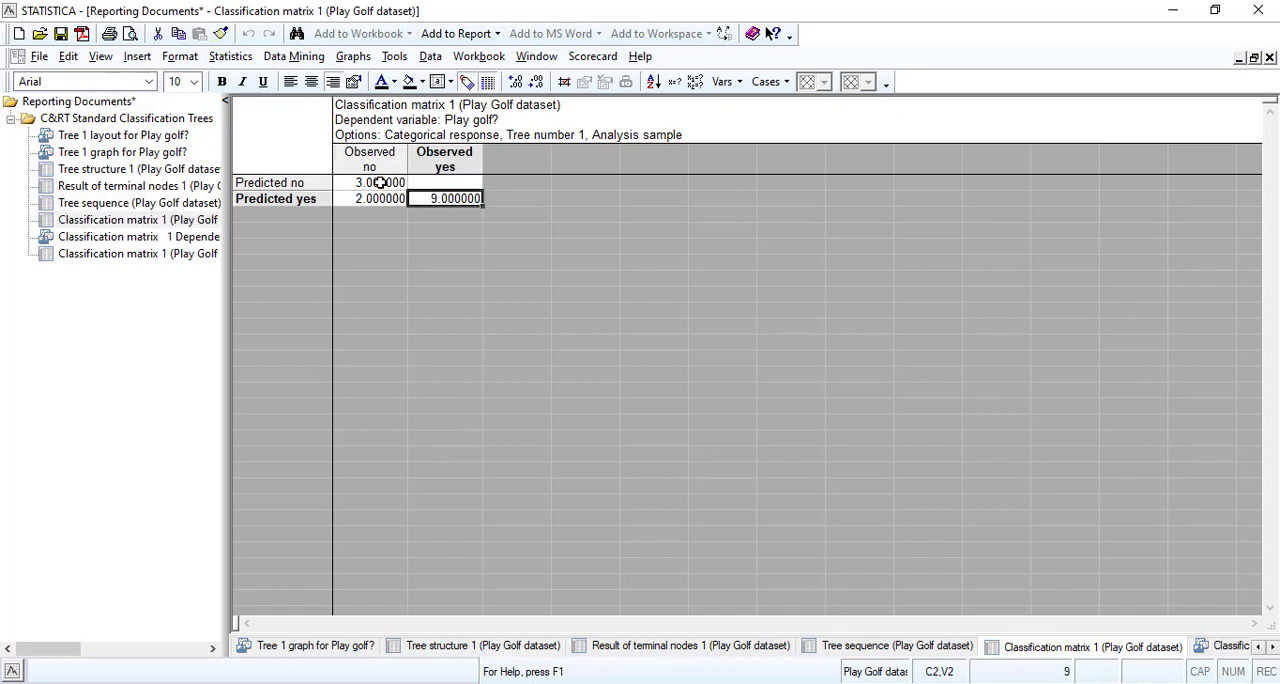
click(385, 183)
click(429, 198)
click(378, 182)
click(438, 199)
click(370, 200)
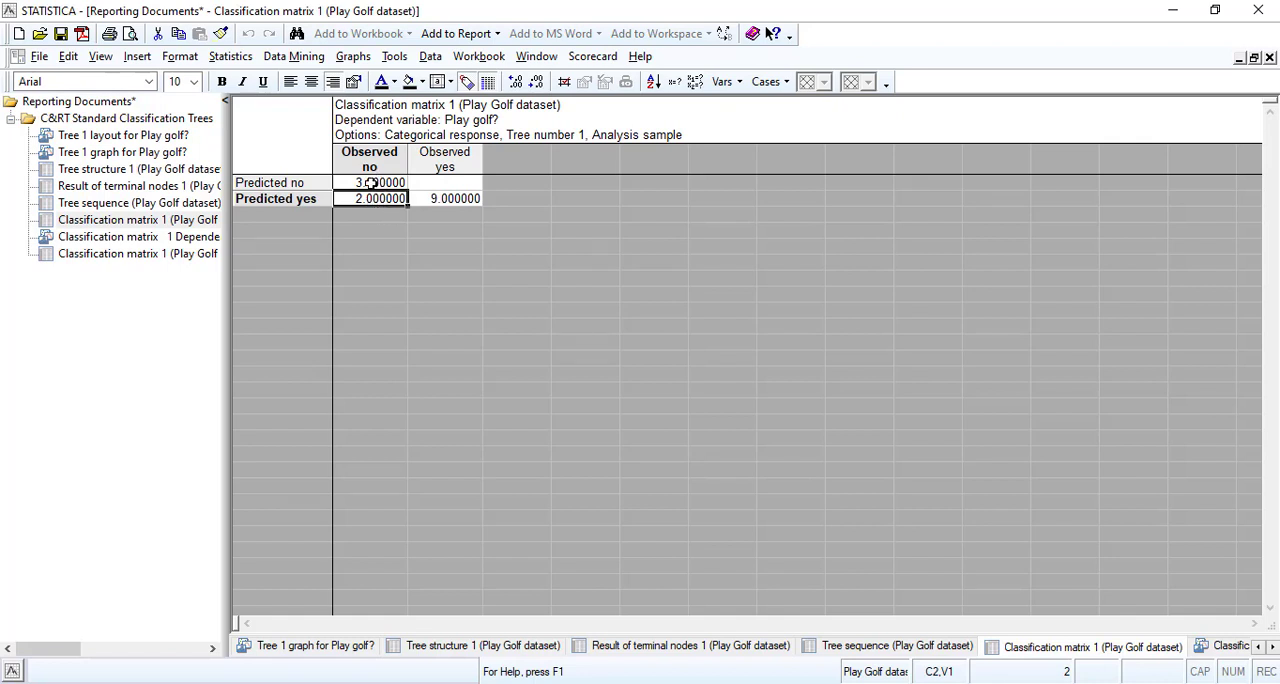
click(370, 183)
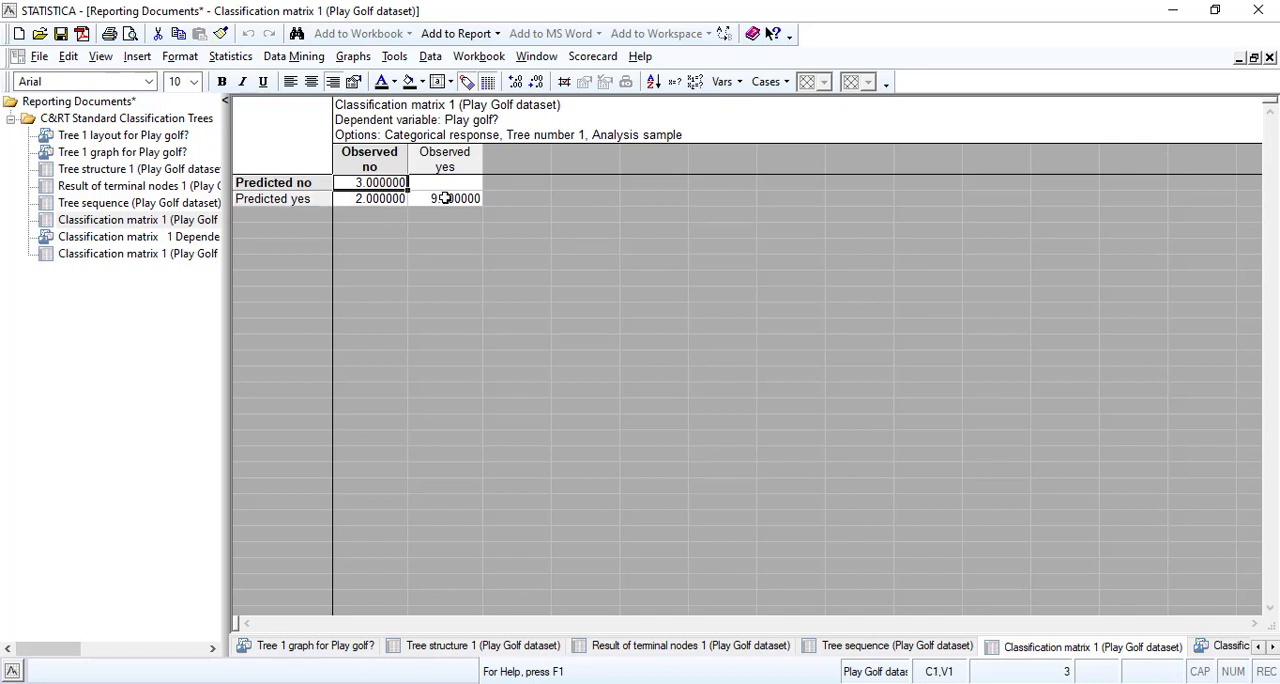
click(446, 198)
click(386, 199)
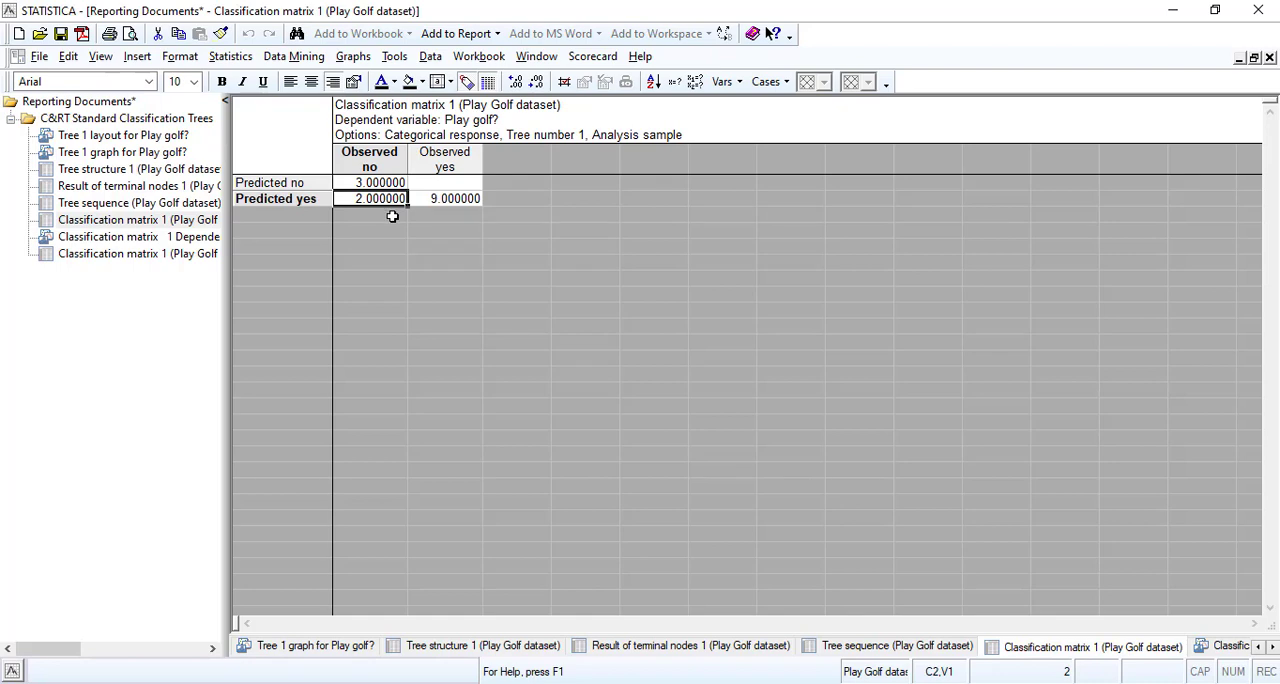
click(141, 240)
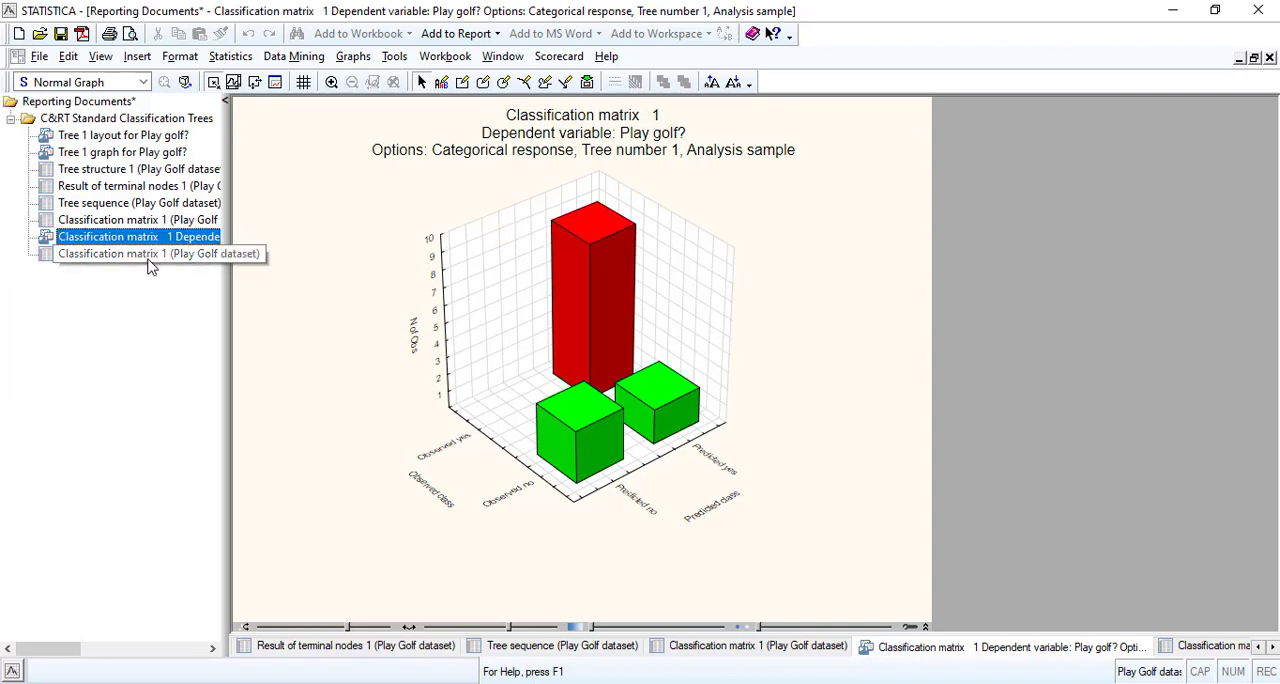
click(130, 220)
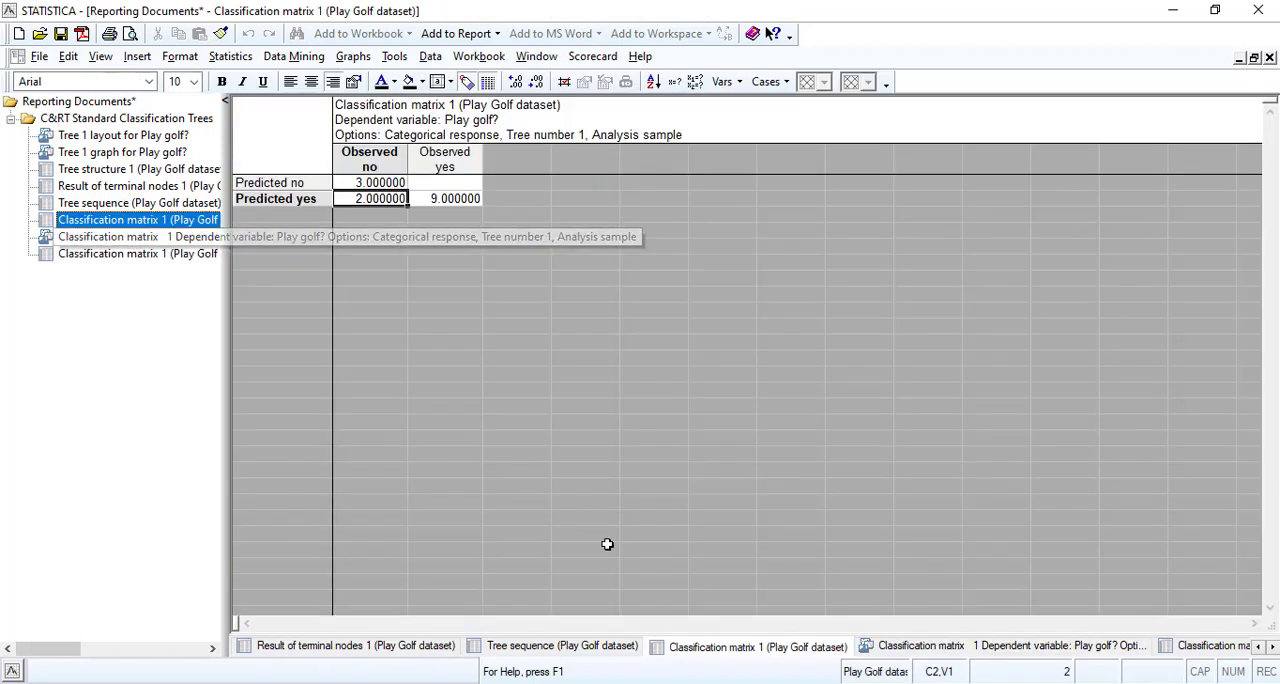
Return to the workspace and review the variable selection of the Play Golf dataset without changing it.
click(1239, 59)
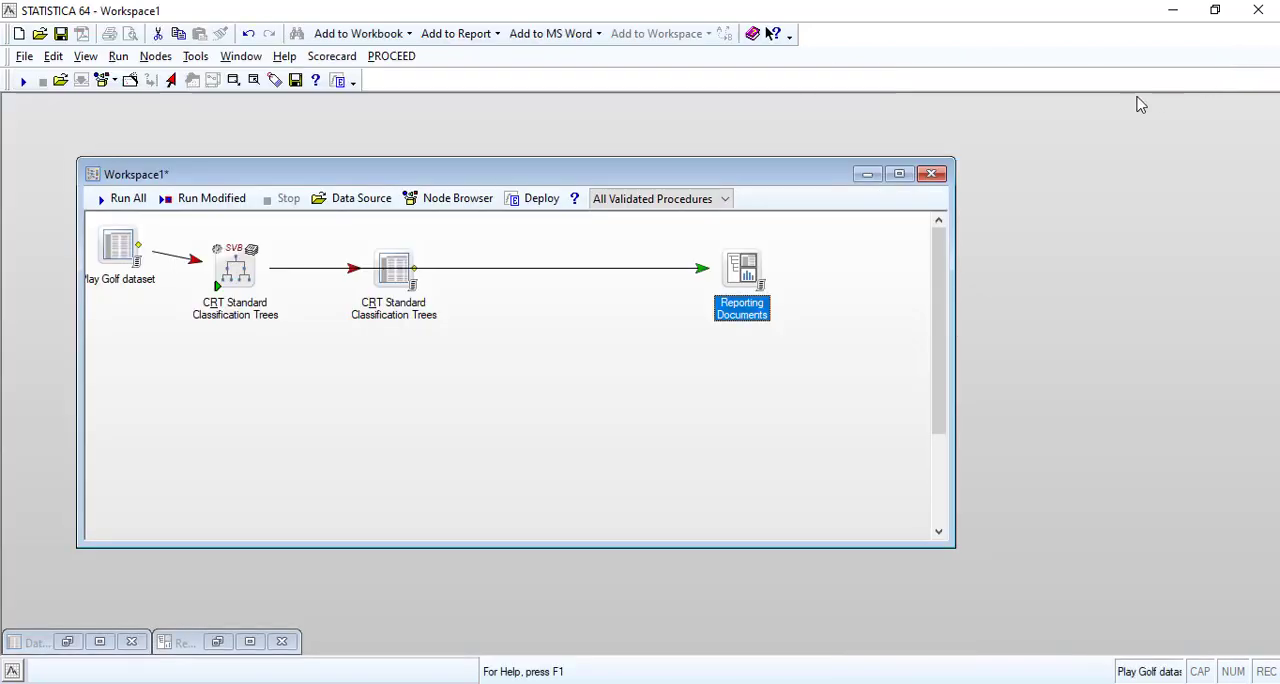
double_click(115, 253)
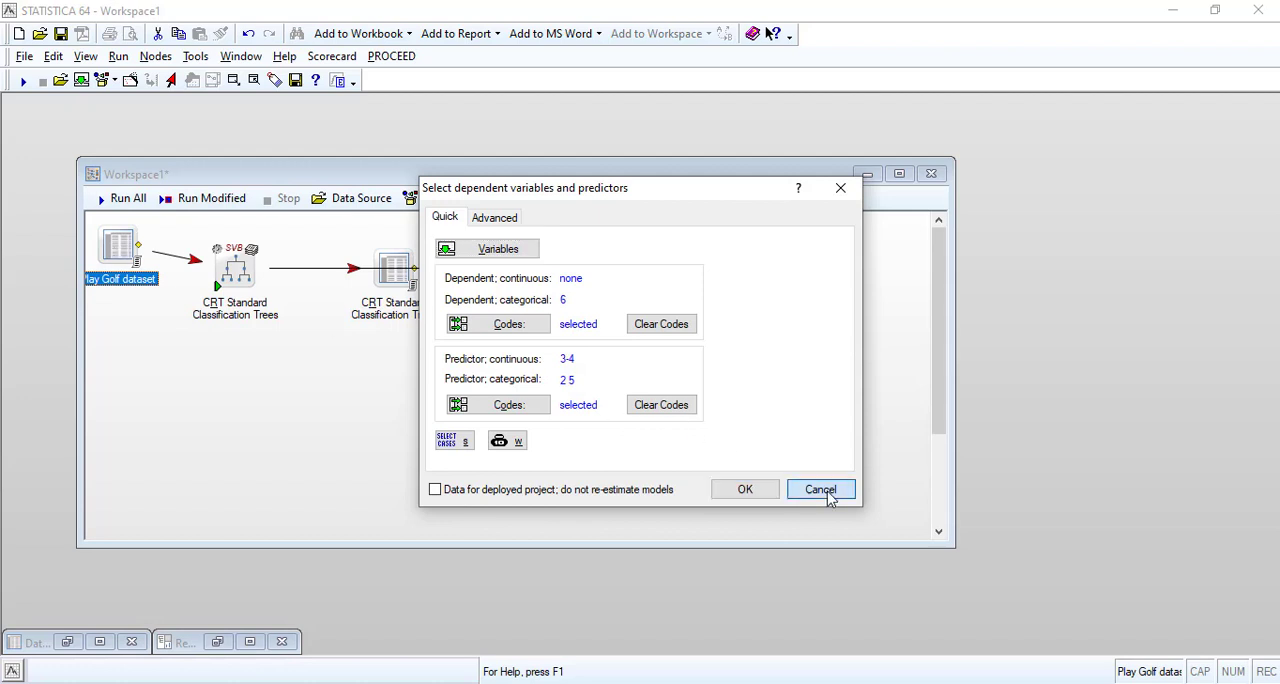
click(820, 489)
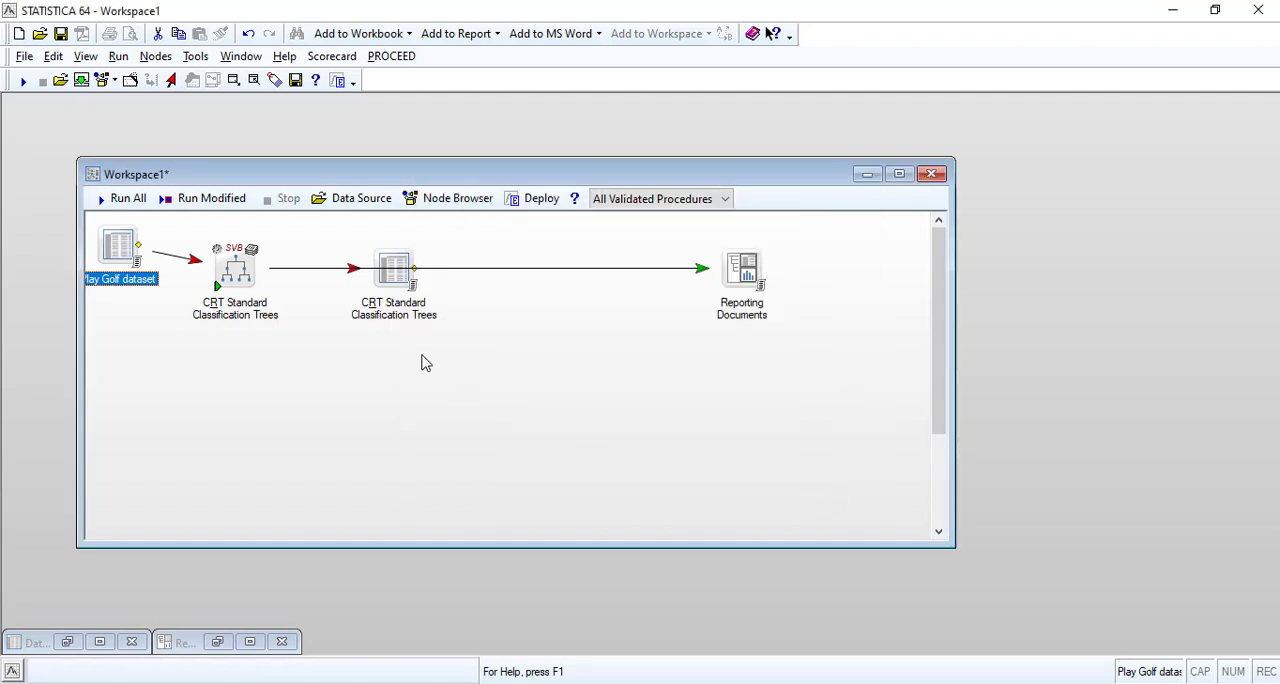
Open the generated CRT Standard Classification Trees data and highlight the observed and predicted values of cases 8 and 14 in yellow.
double_click(395, 263)
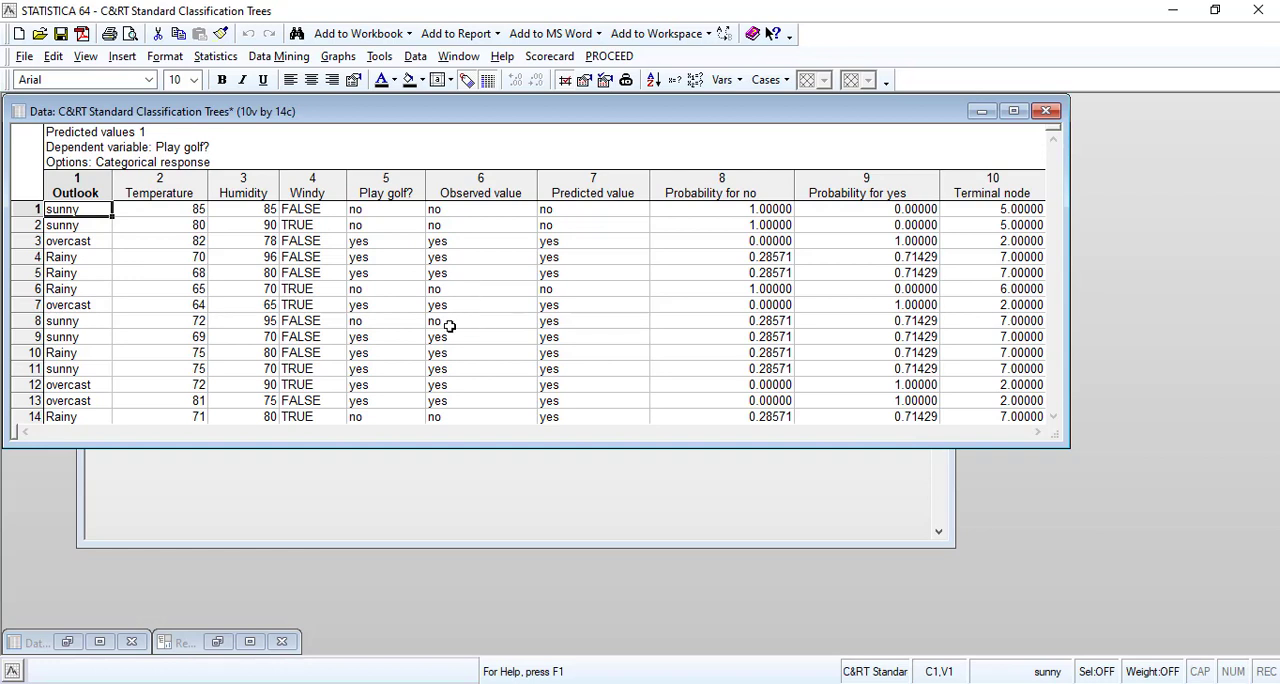
drag(443, 323, 549, 321)
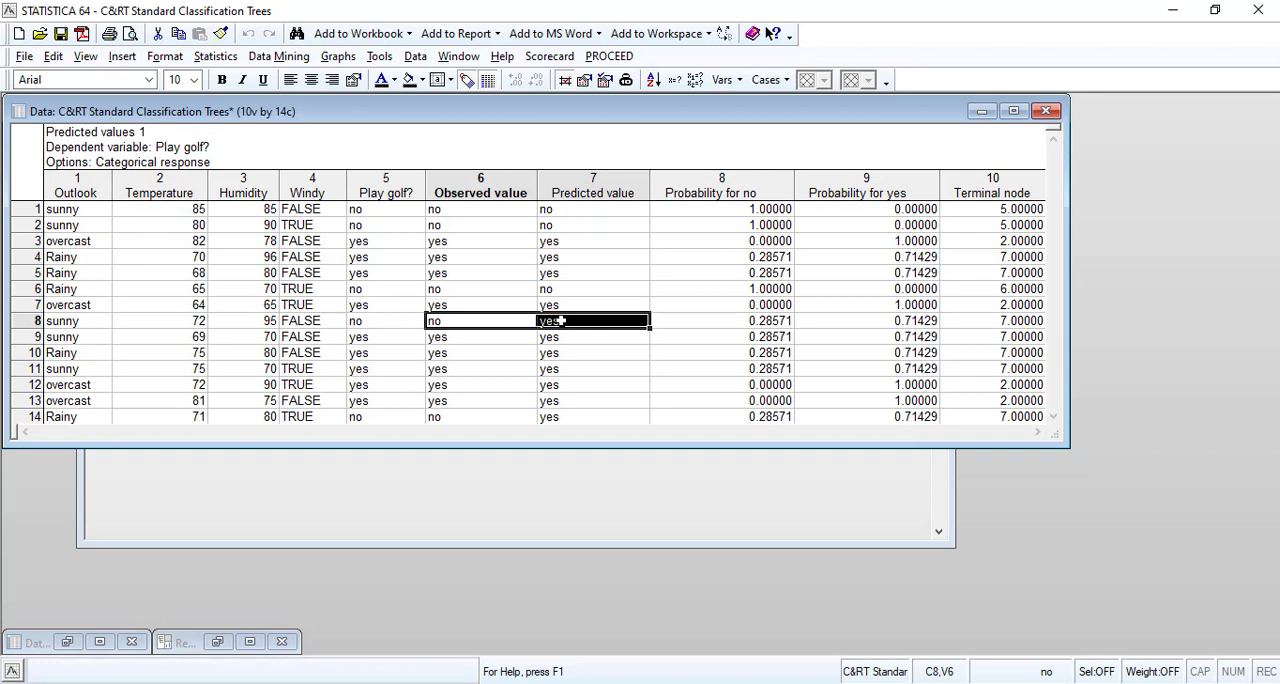
click(418, 81)
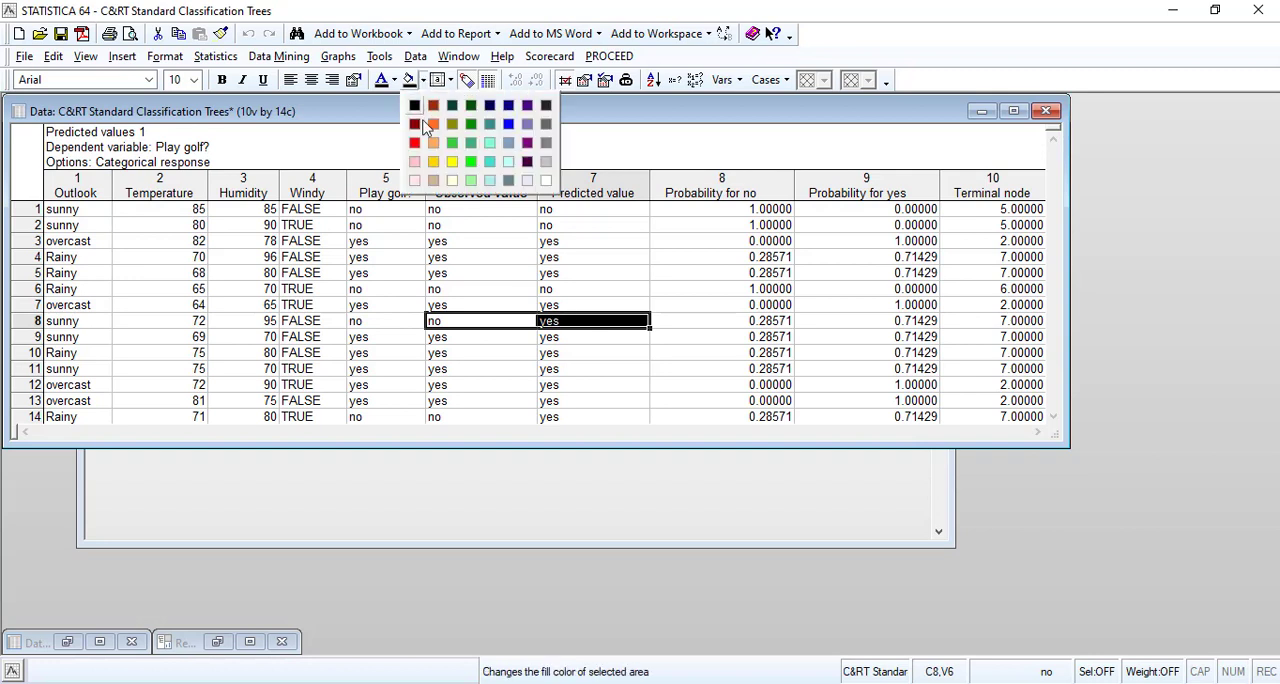
click(453, 162)
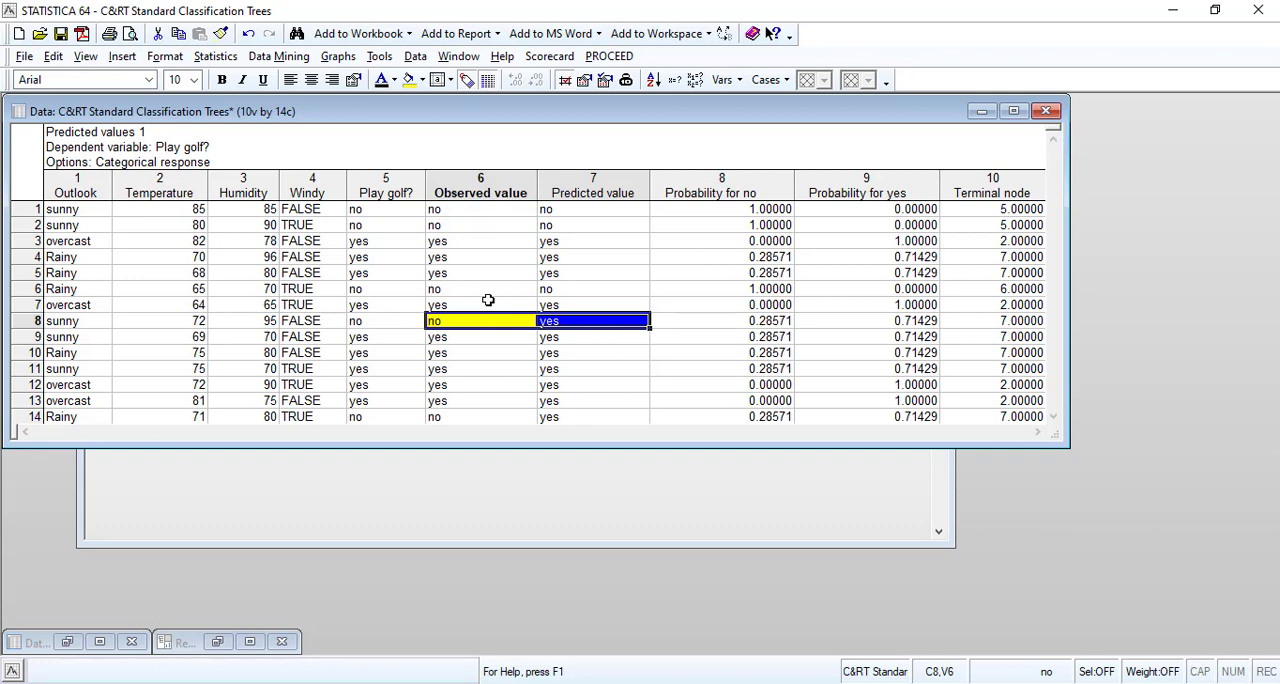
drag(435, 418, 560, 416)
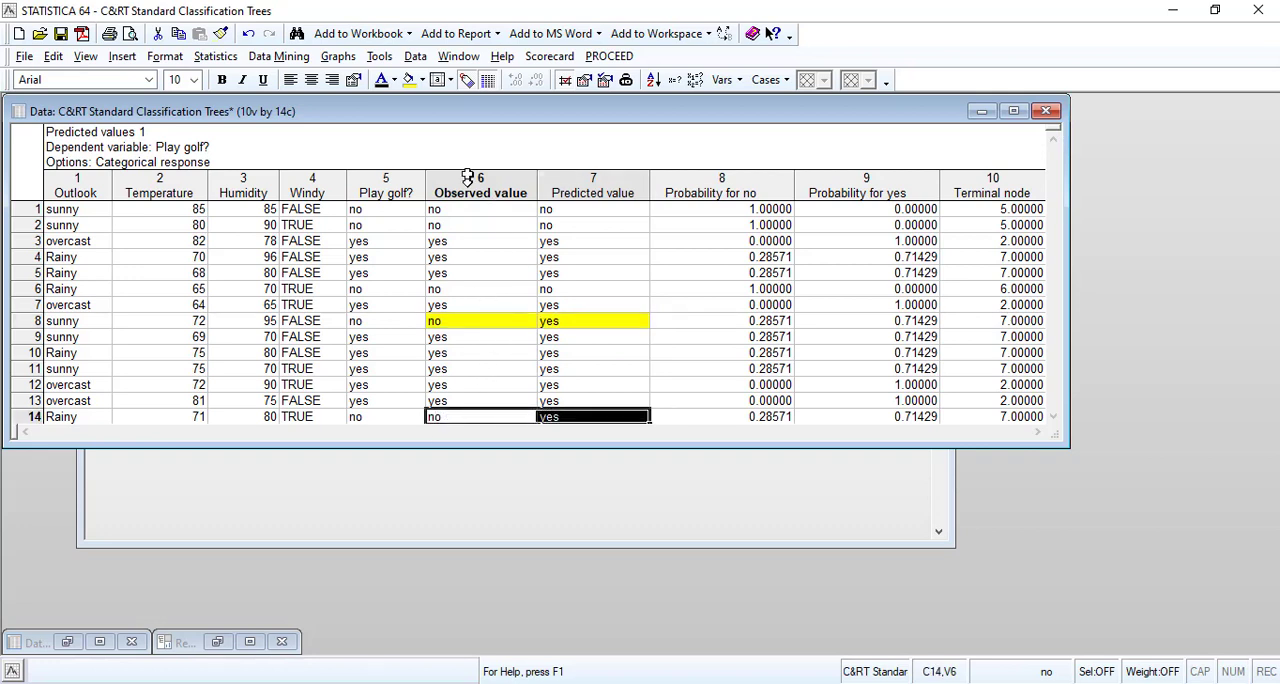
click(585, 403)
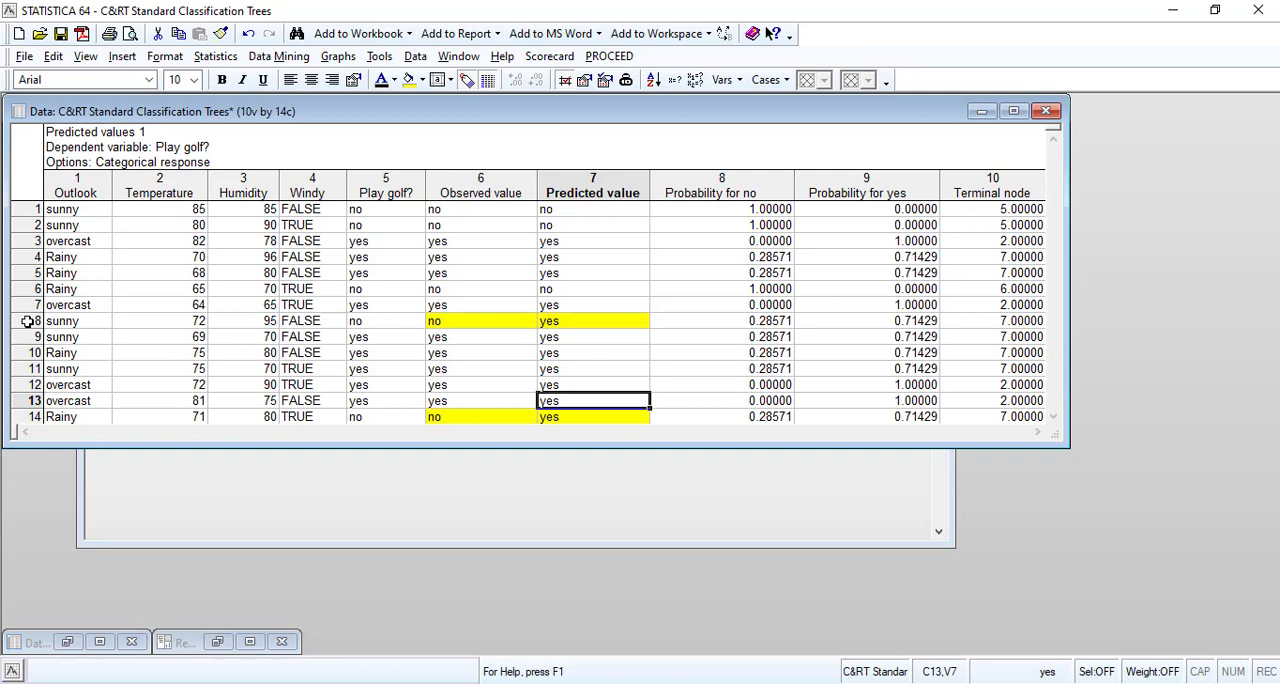
click(36, 416)
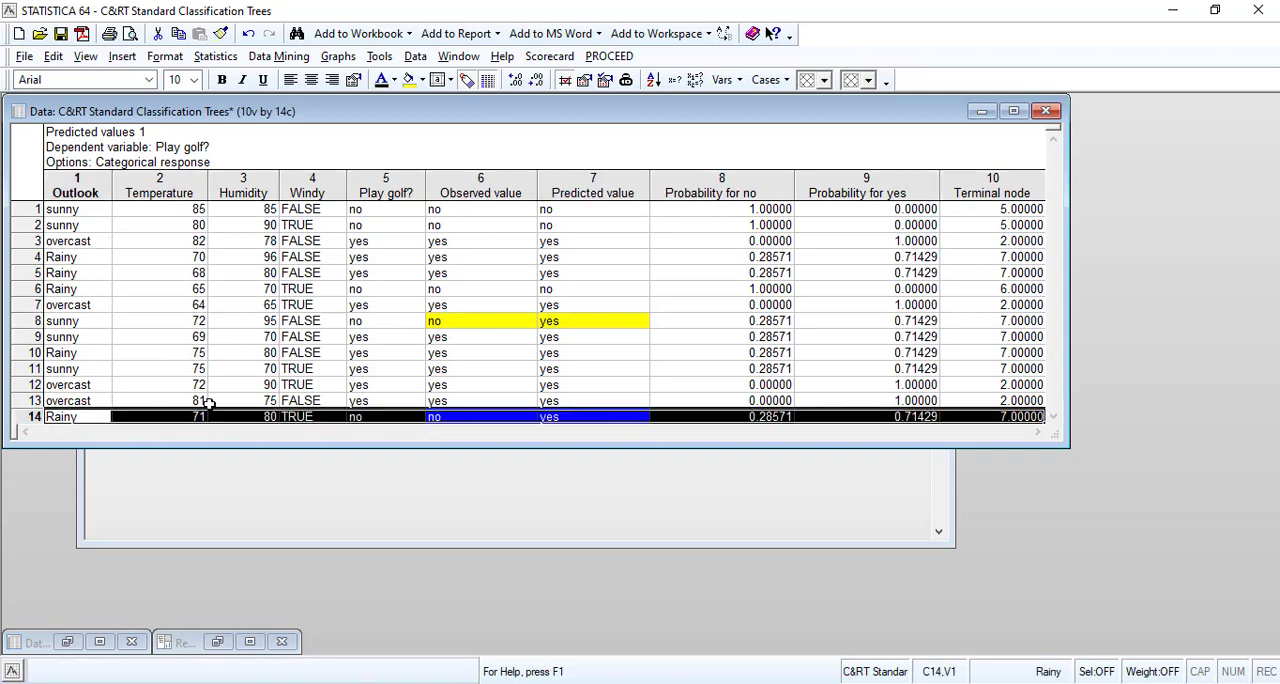
Compare the observed and predicted values of the individual cases, including the yellow-highlighted cases 8 and 14.
click(480, 417)
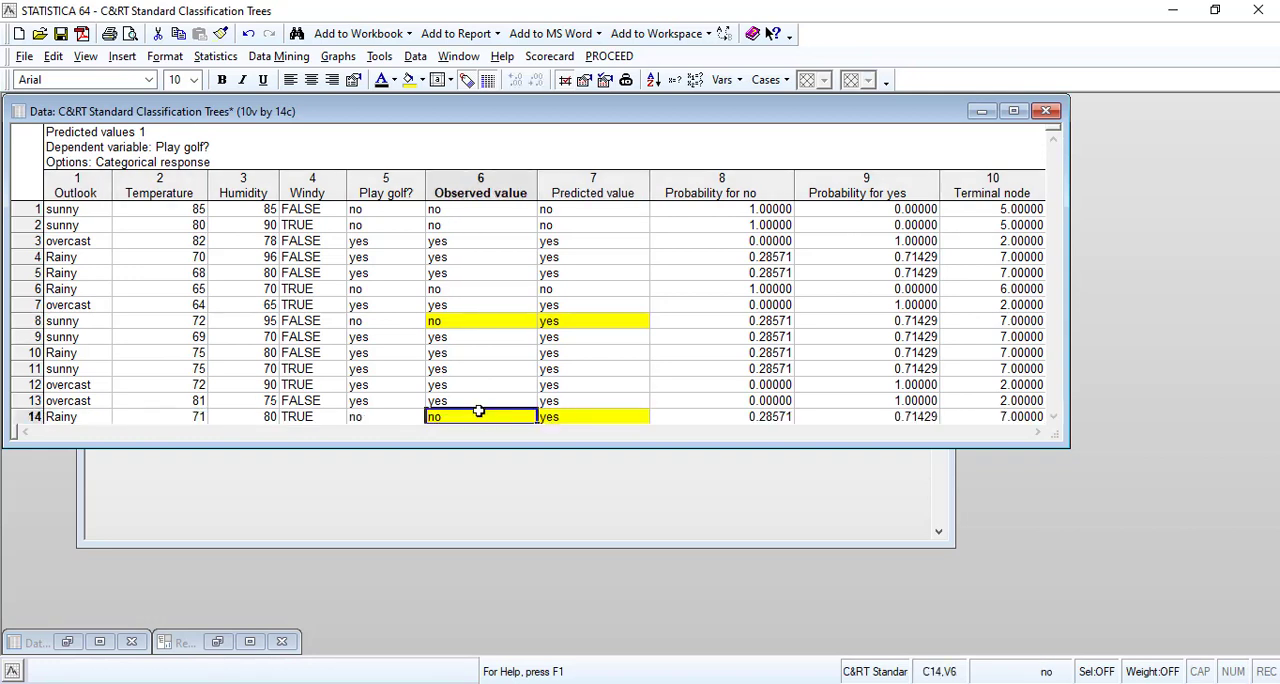
click(455, 208)
click(562, 208)
click(447, 226)
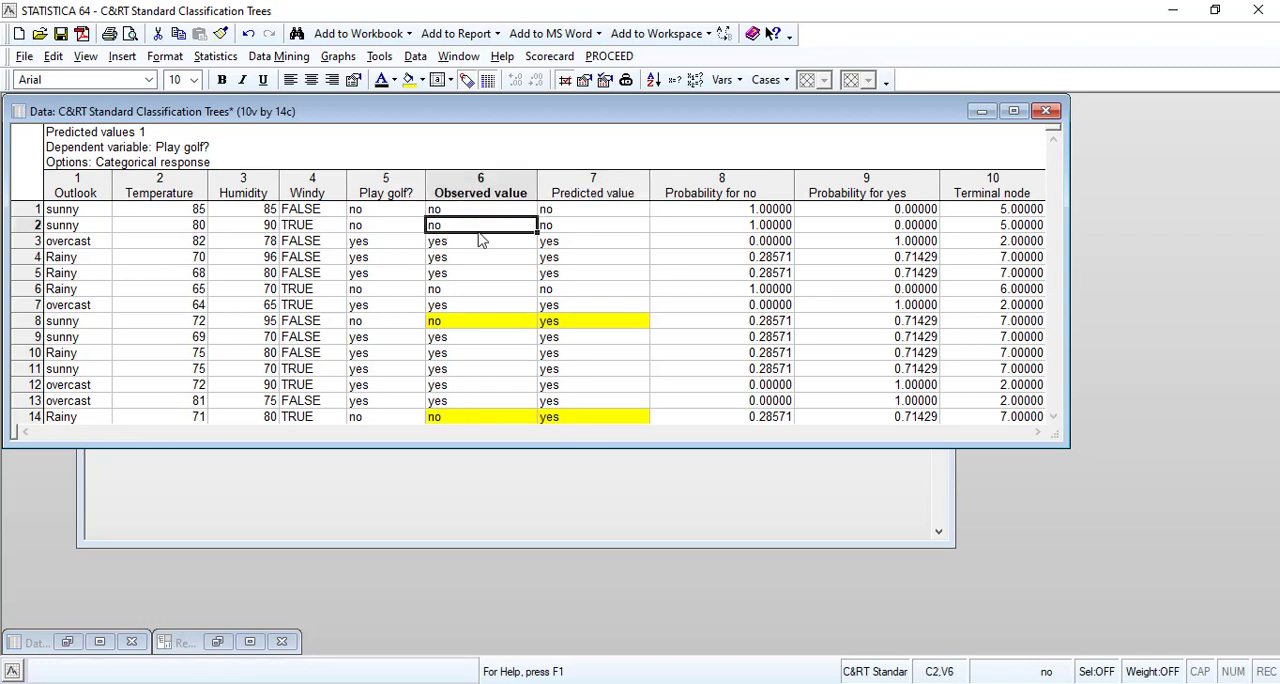
click(562, 224)
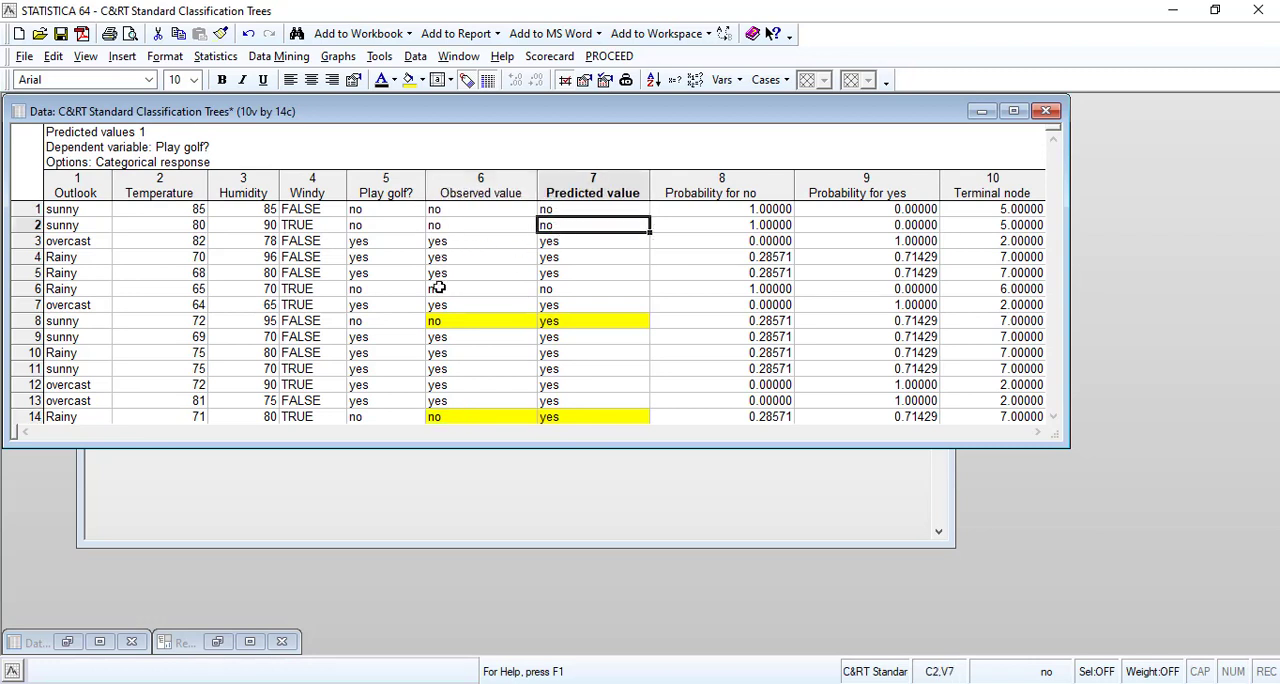
click(490, 289)
click(573, 303)
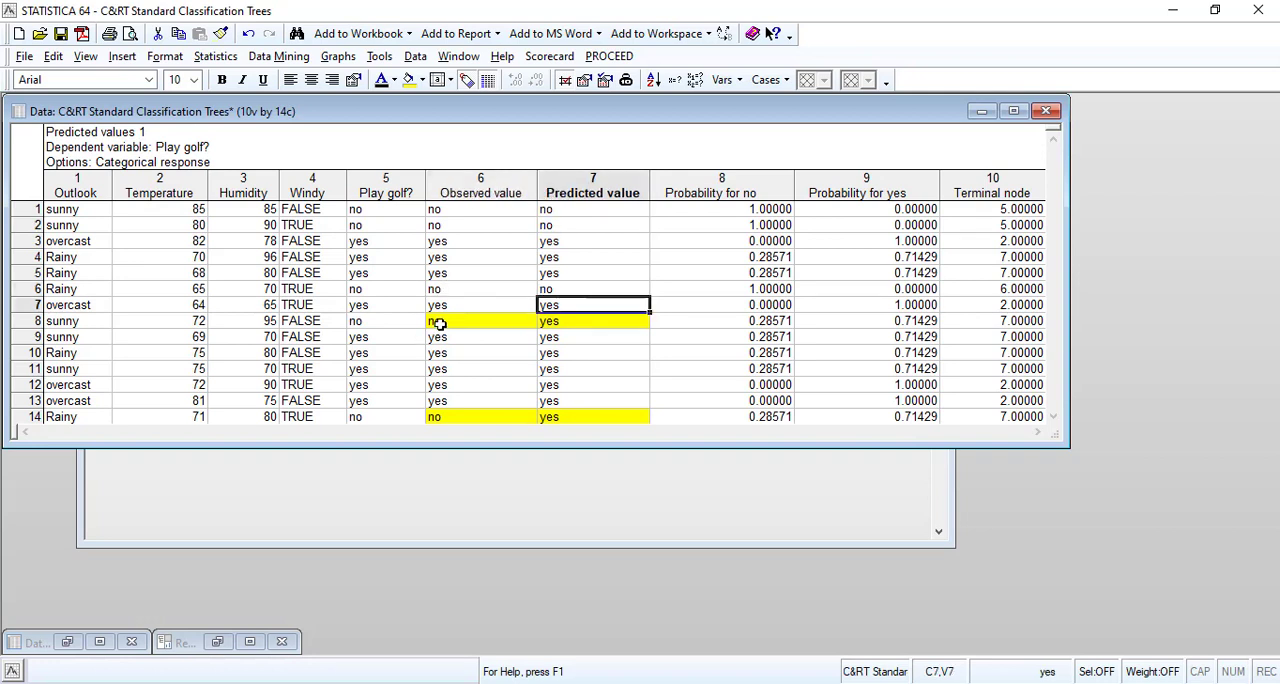
click(440, 322)
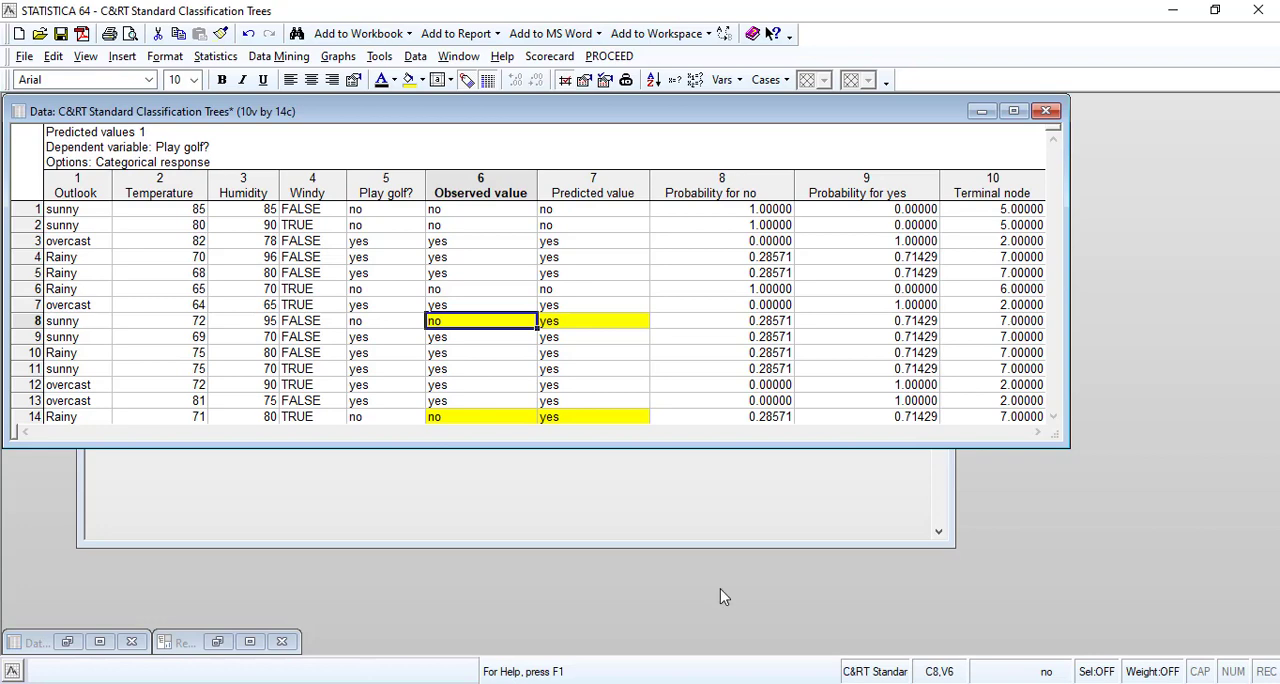
Minimize the predicted values table and close the Play Golf dataset without saving its changes.
click(981, 111)
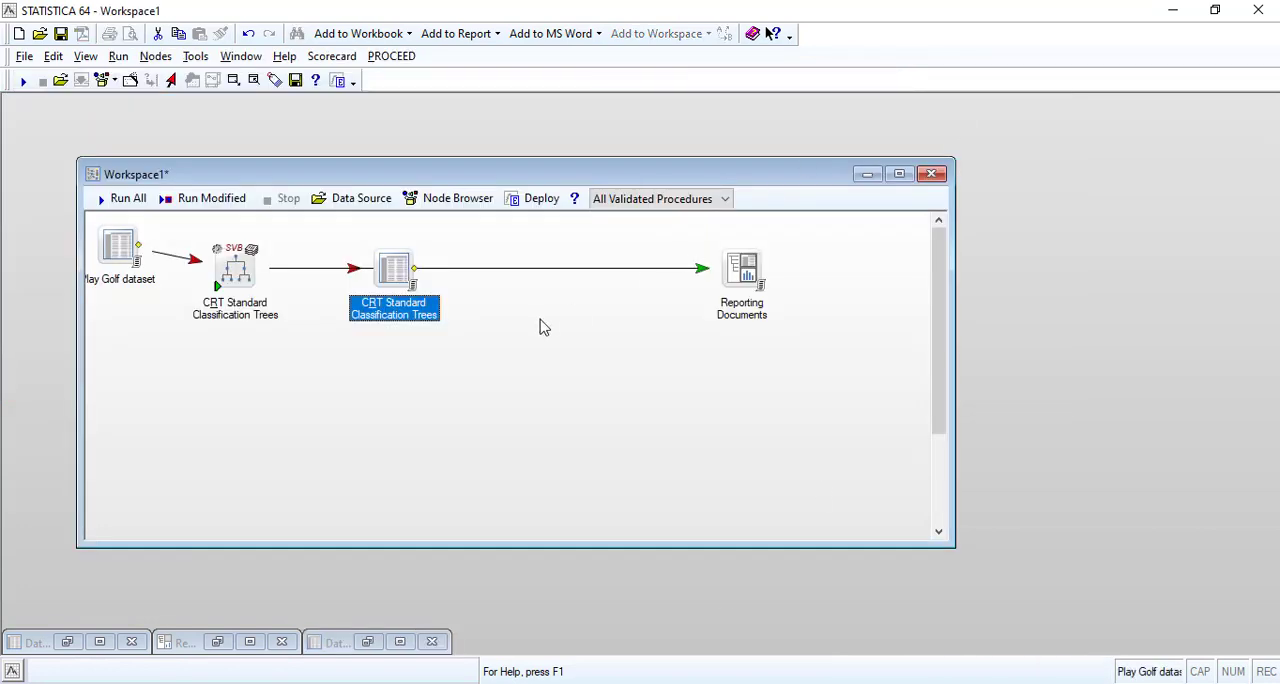
click(68, 641)
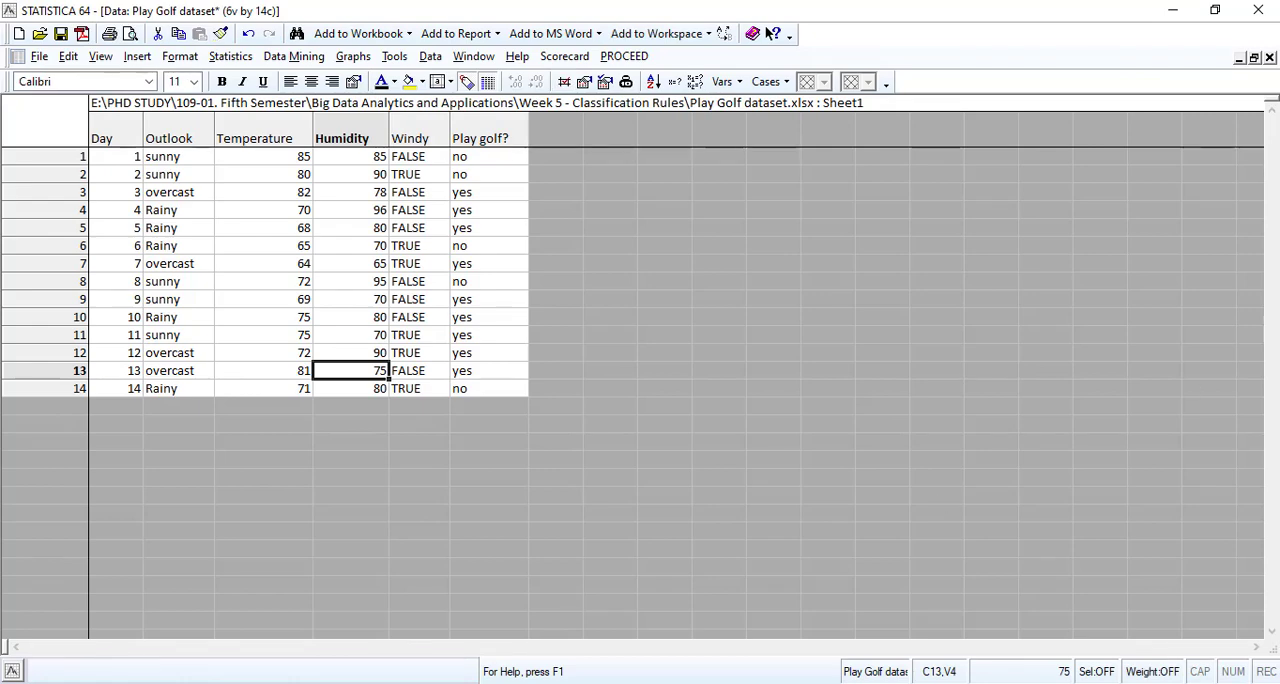
click(1238, 58)
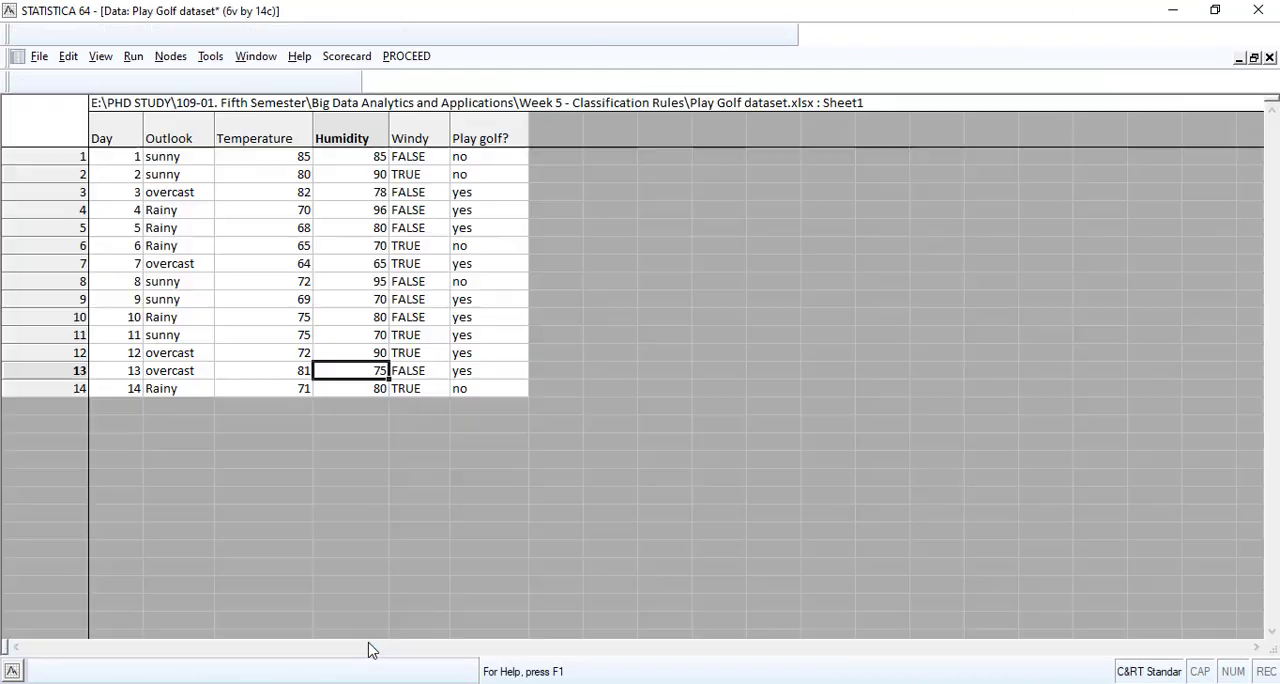
click(367, 642)
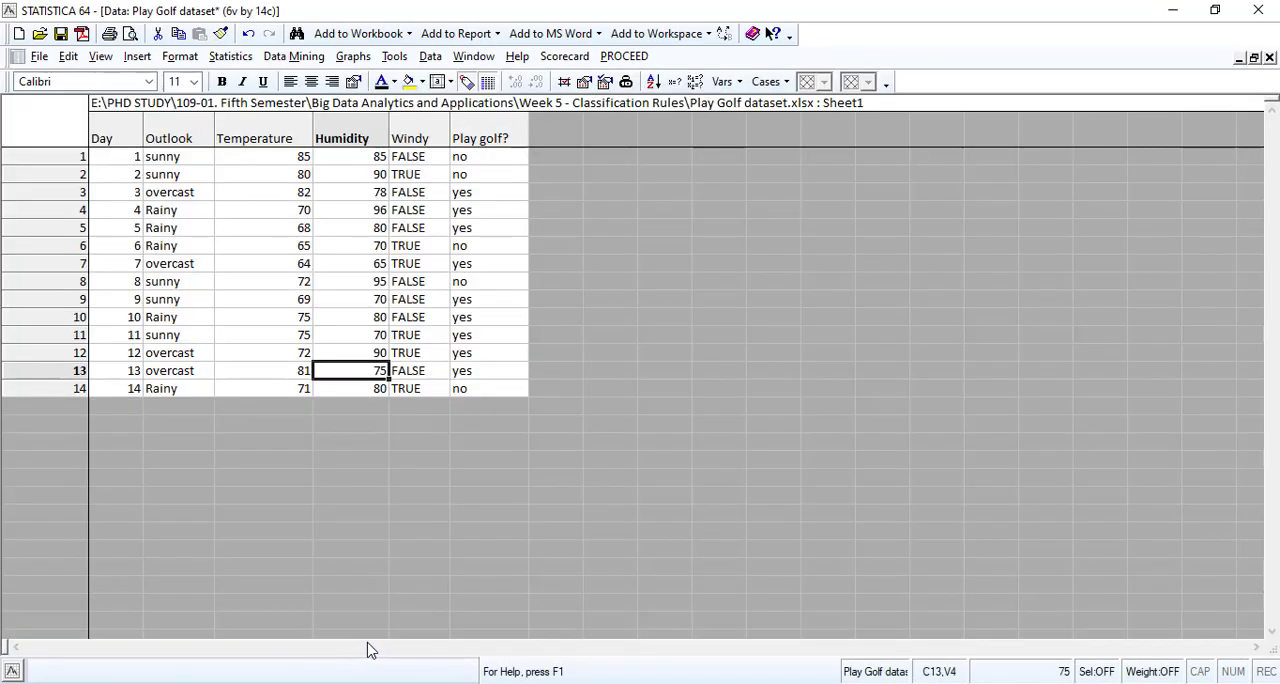
click(1270, 57)
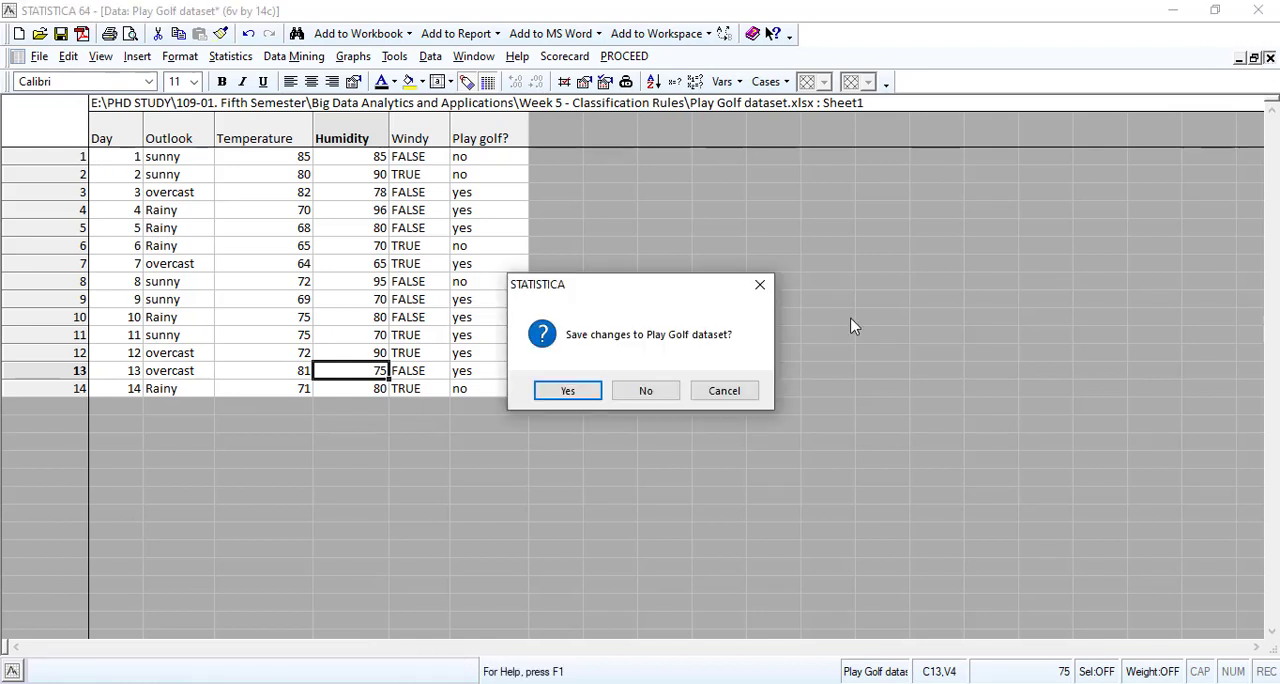
click(640, 391)
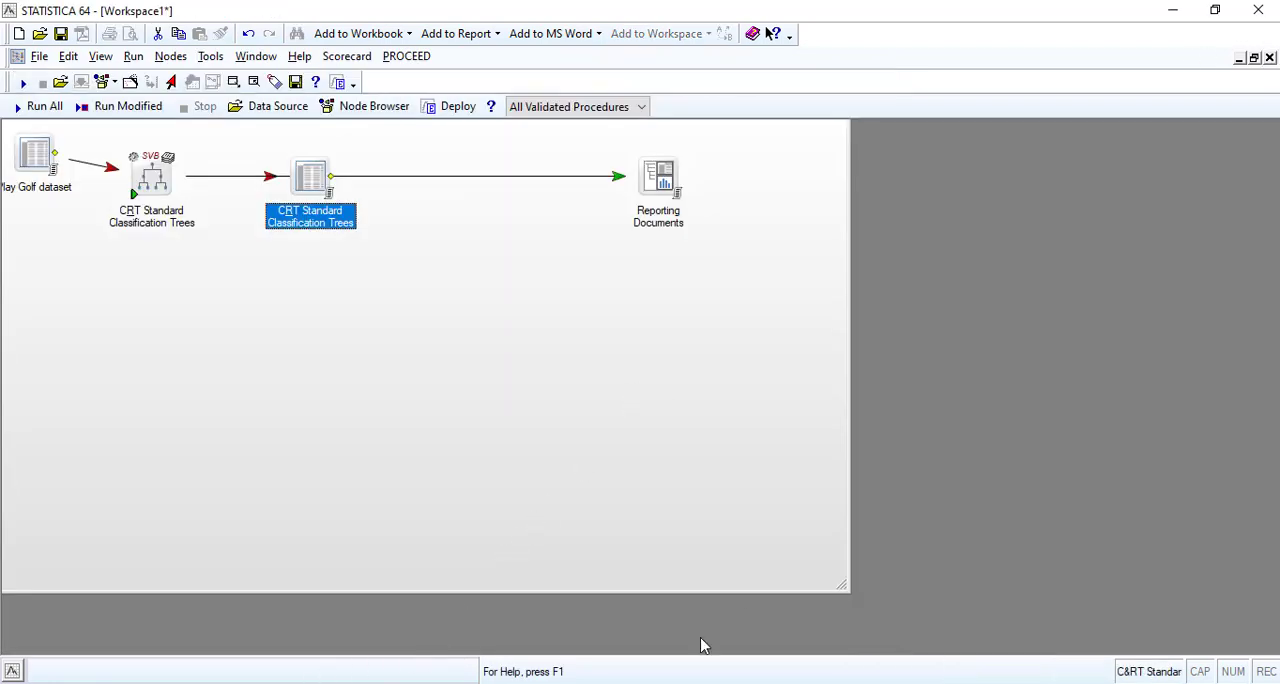
Open the Reporting Documents and examine the correct and incorrect prediction counts in the Classification matrix 1 table.
double_click(655, 180)
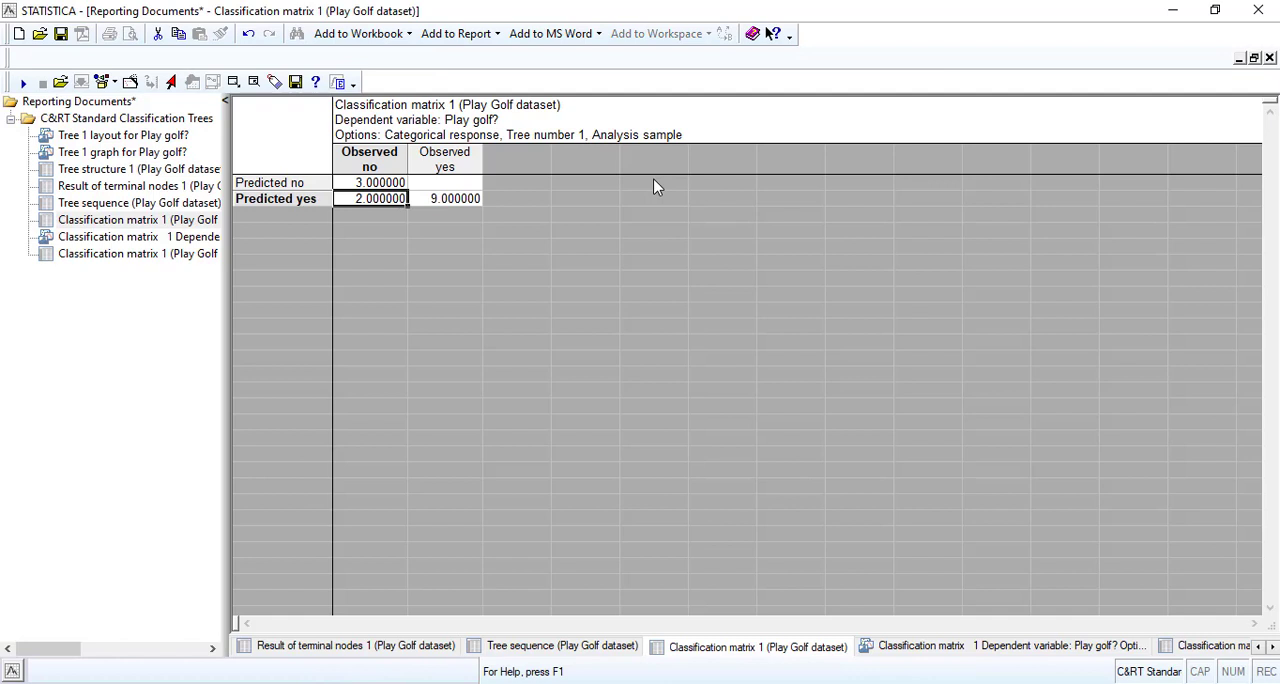
click(447, 198)
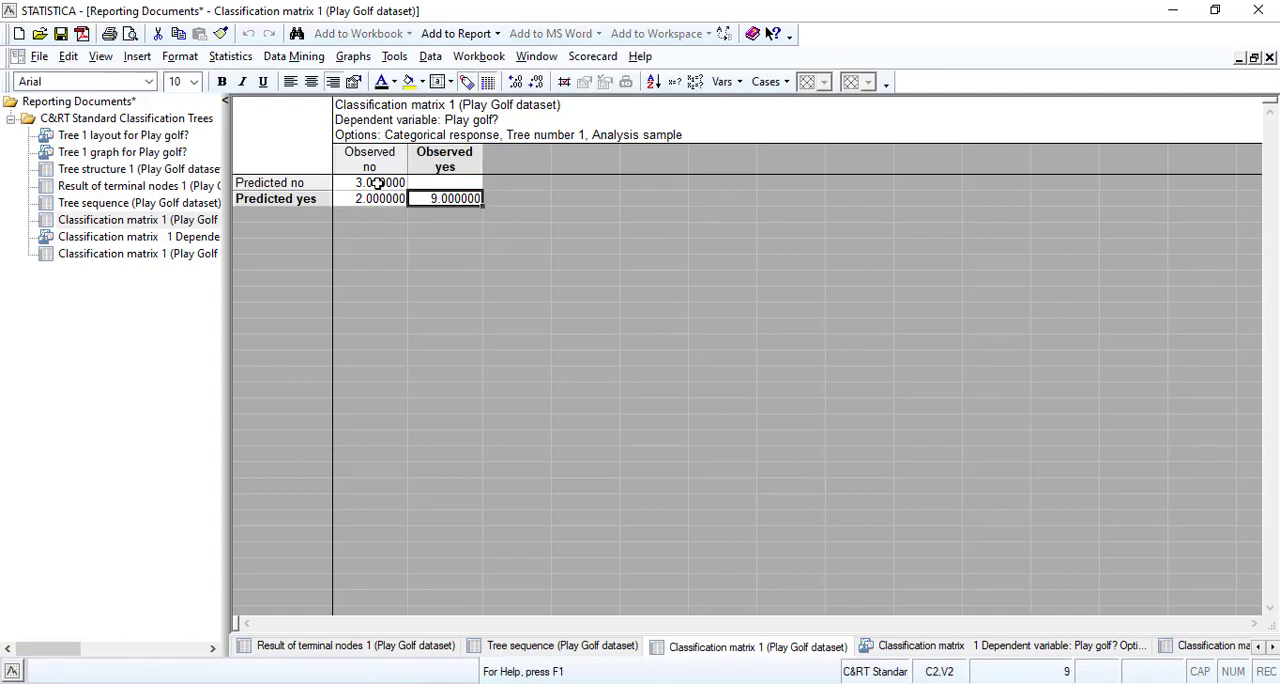
click(377, 184)
click(422, 198)
click(393, 182)
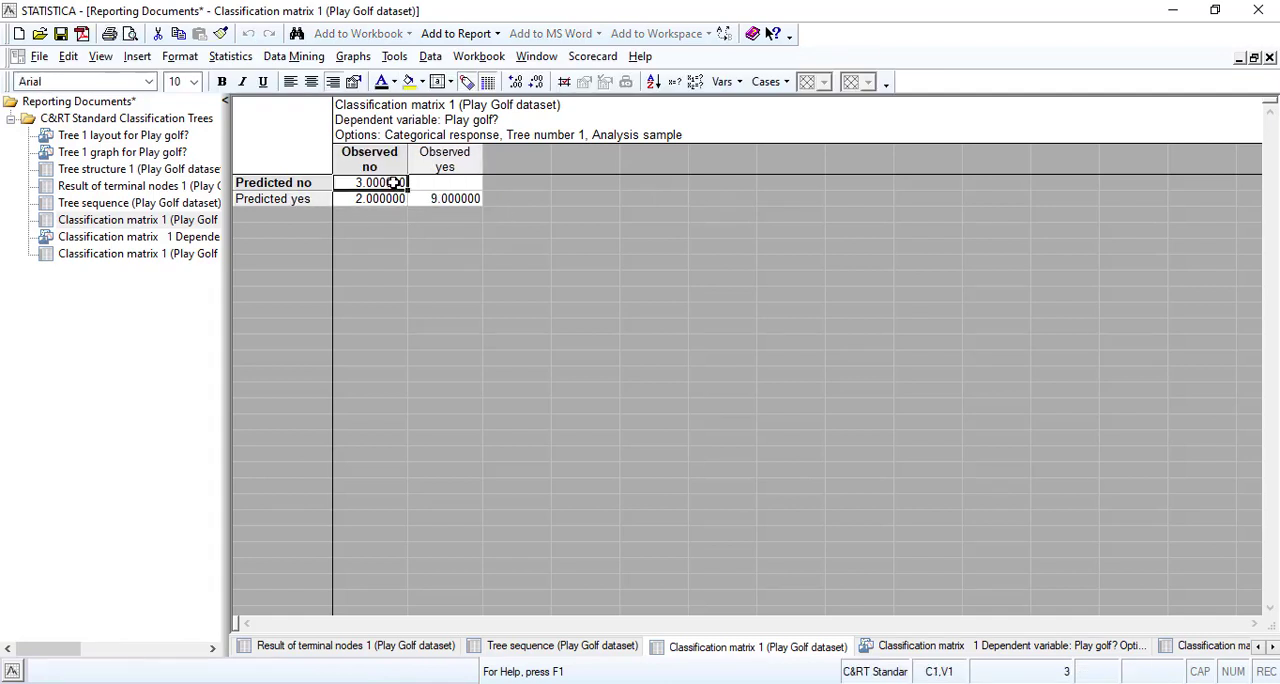
click(450, 199)
click(403, 182)
click(378, 199)
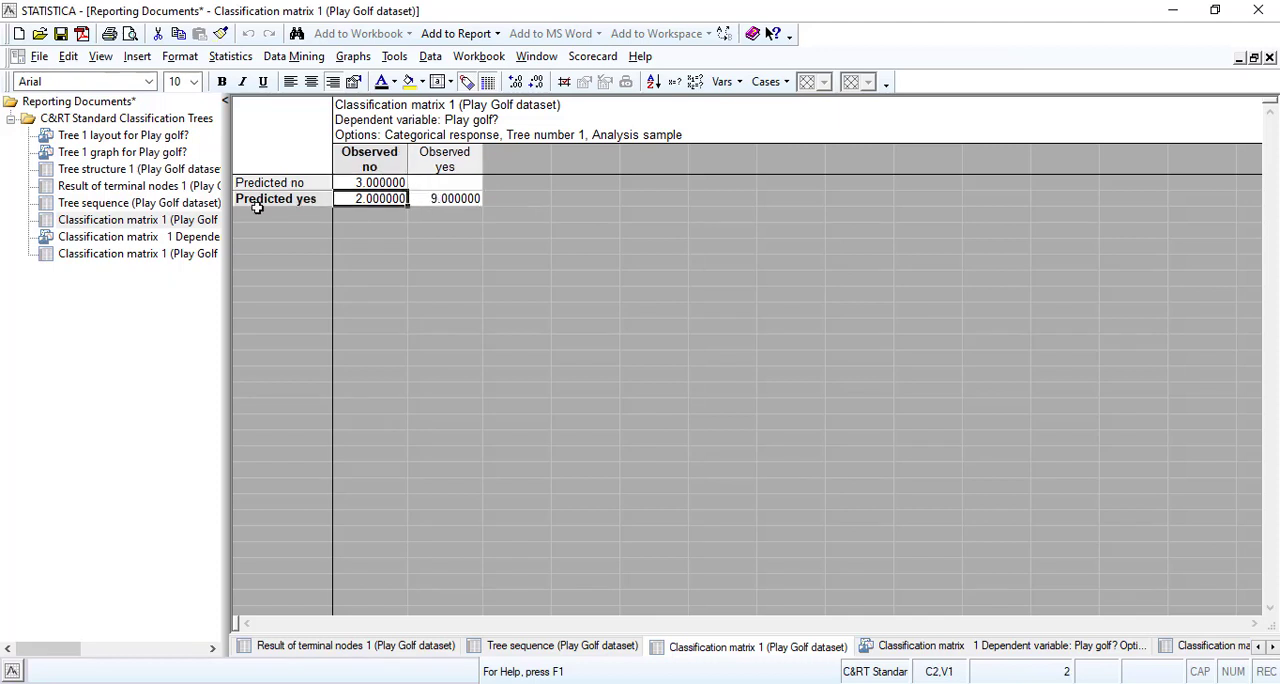
Compare the node structure in the Tree 1 layout with the splits in the Tree 1 graph for Play golf?
click(124, 137)
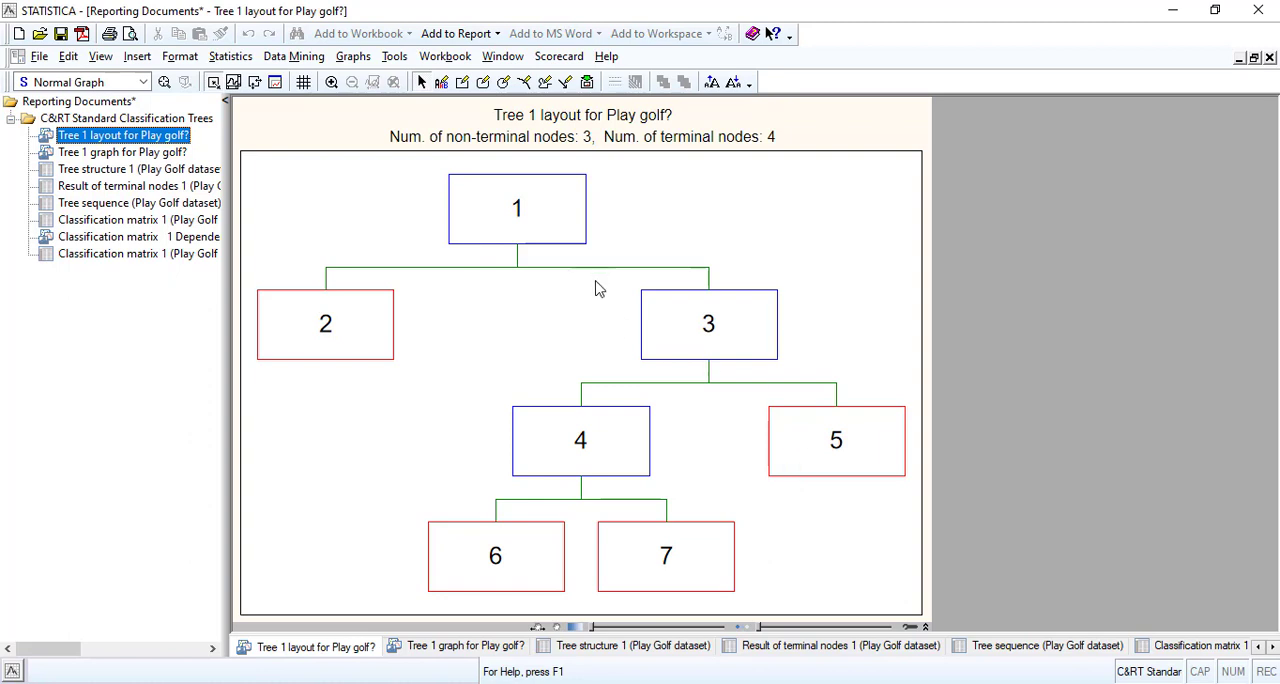
click(89, 155)
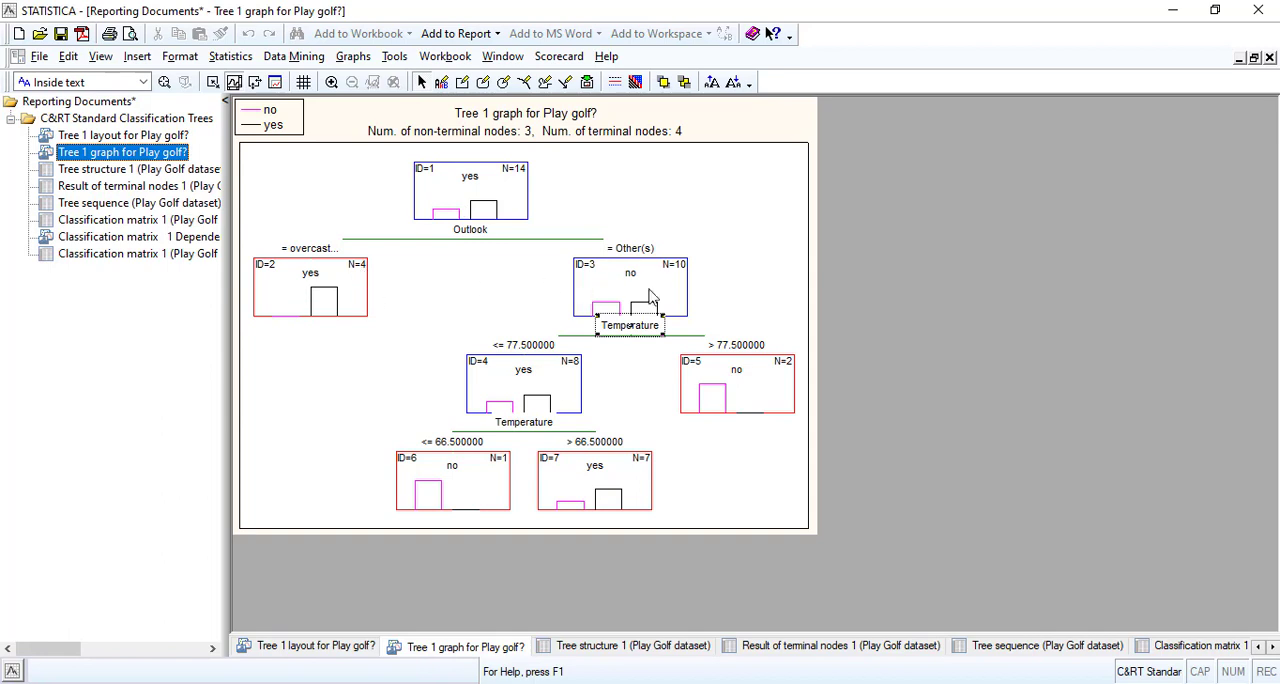
click(149, 141)
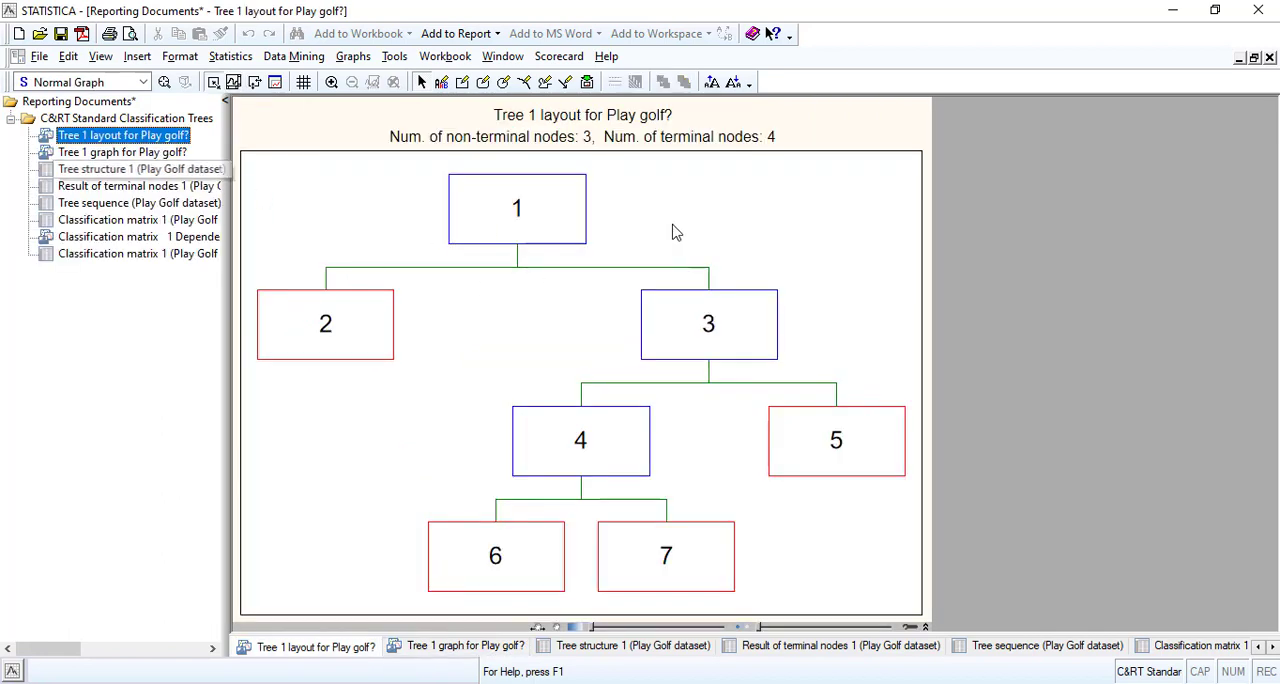
click(117, 155)
Review the classification matrix table with percentages and examine the 3D classification matrix chart from several angles.
click(125, 254)
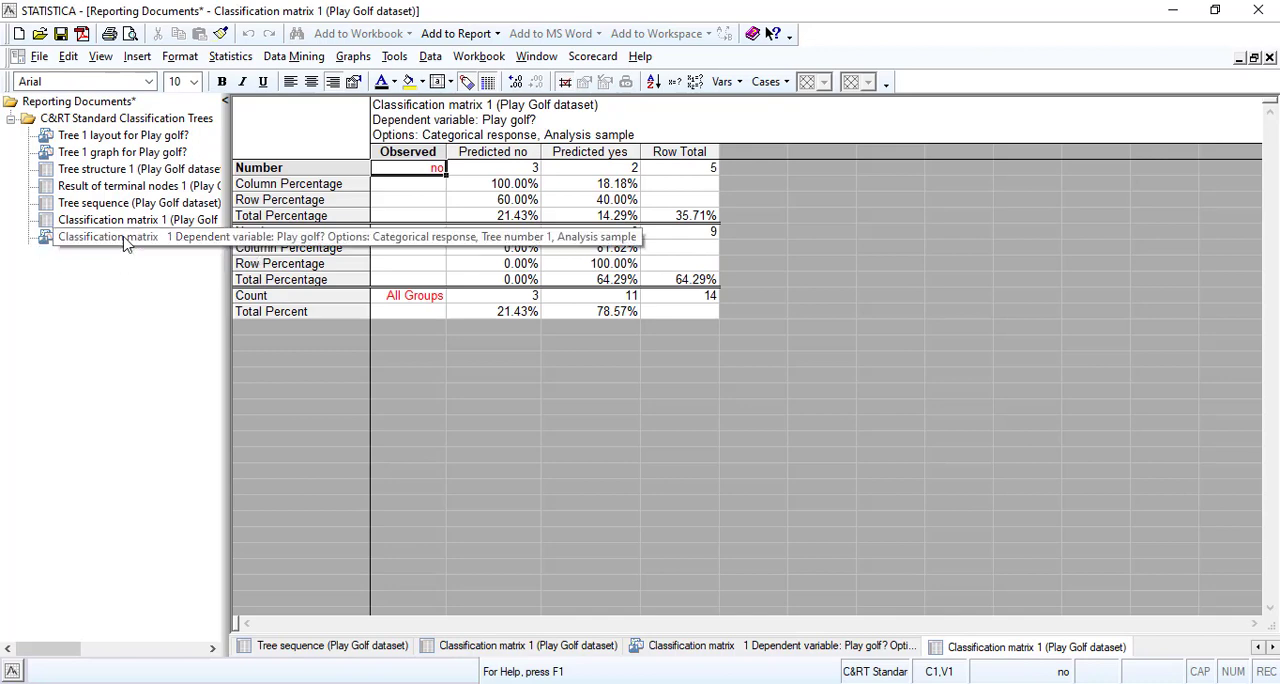
click(110, 237)
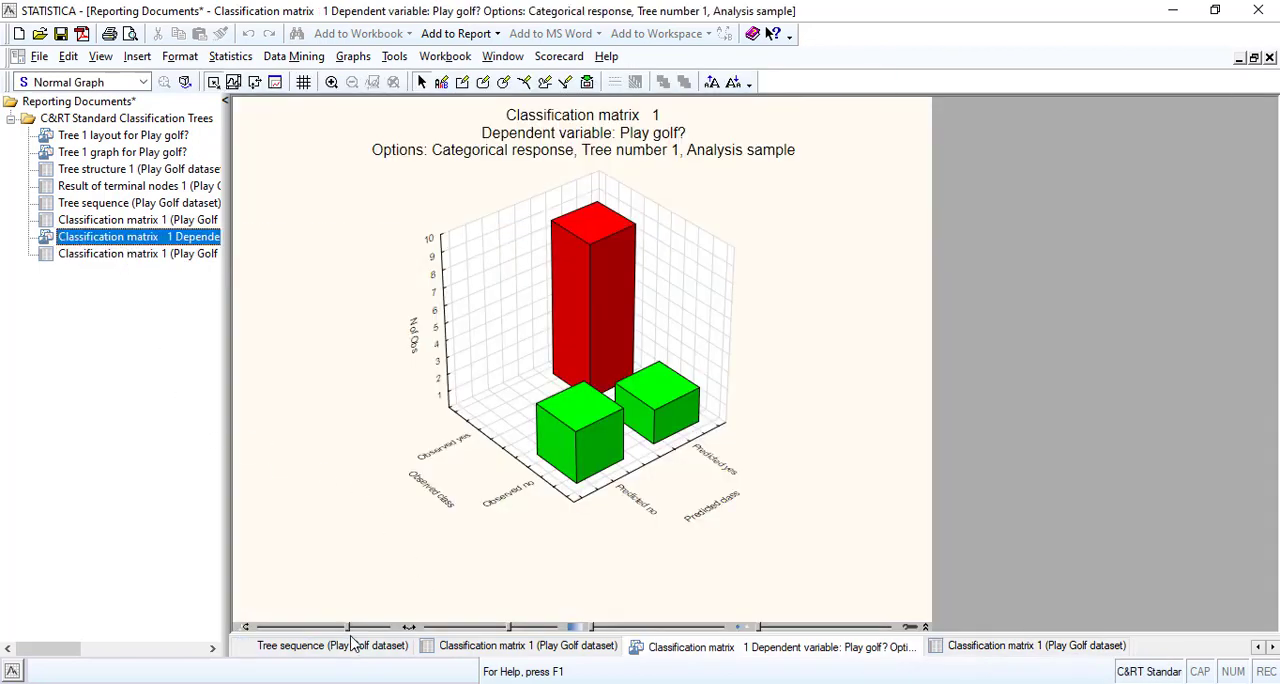
mouse_move(349, 627)
mouse_down()
mouse_move(363, 630)
mouse_move(320, 630)
mouse_move(338, 628)
mouse_up()
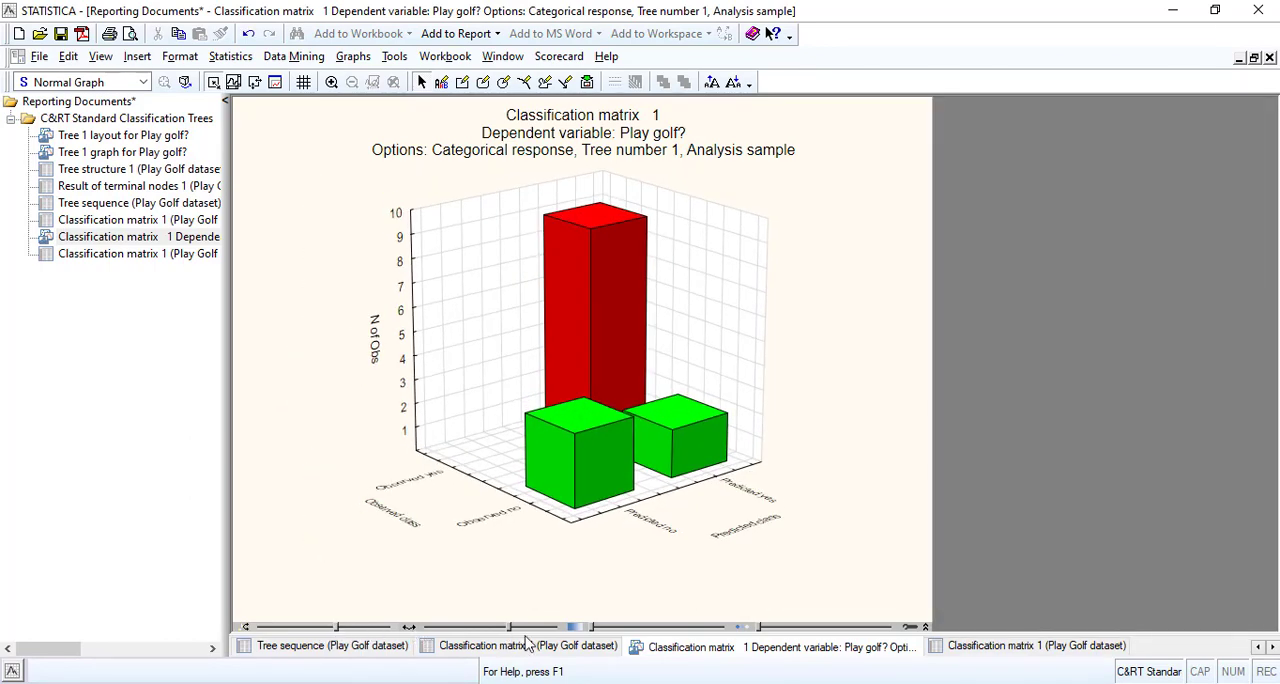
drag(510, 628, 500, 632)
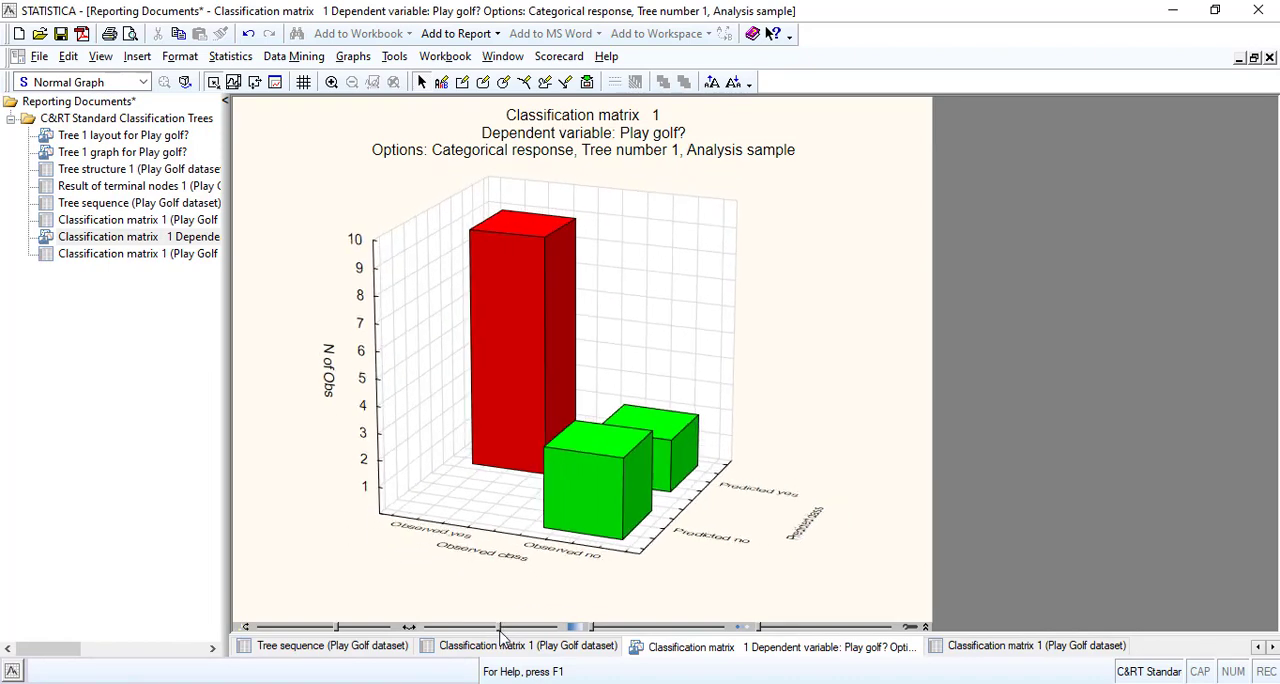
drag(340, 631, 350, 633)
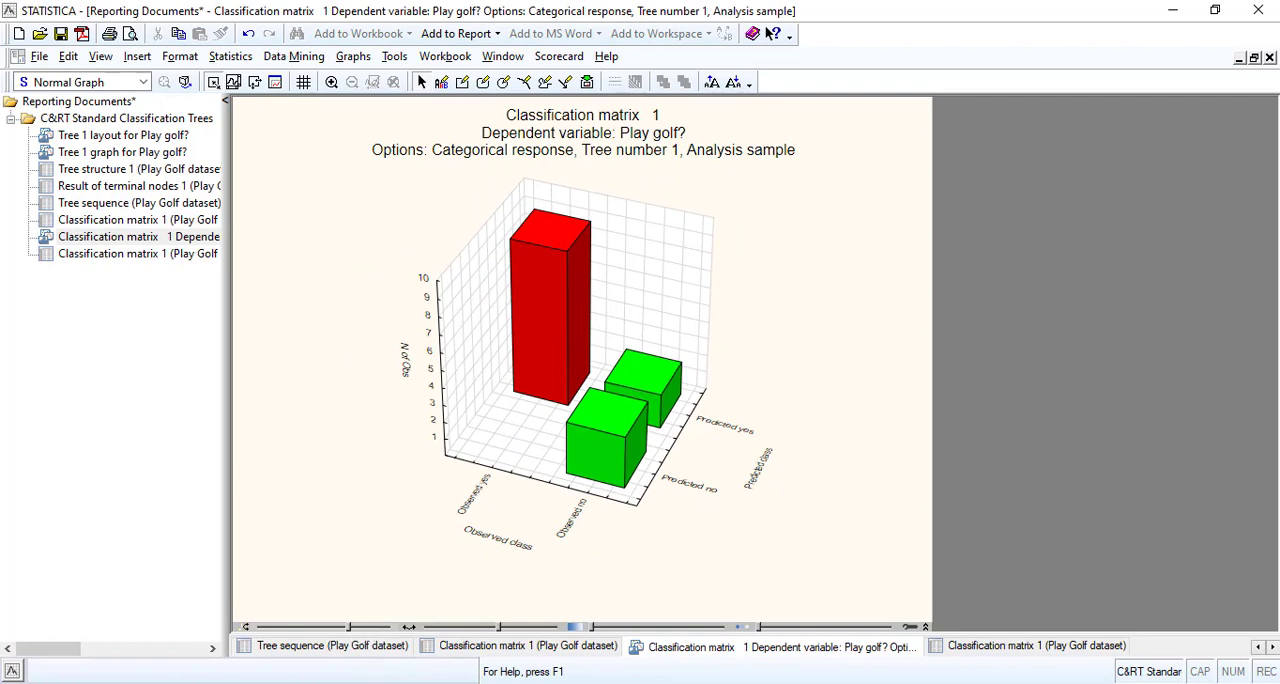
Close the Reporting Documents, Workspace1 and the C&RT Standard Classification Trees data without saving changes.
click(1270, 57)
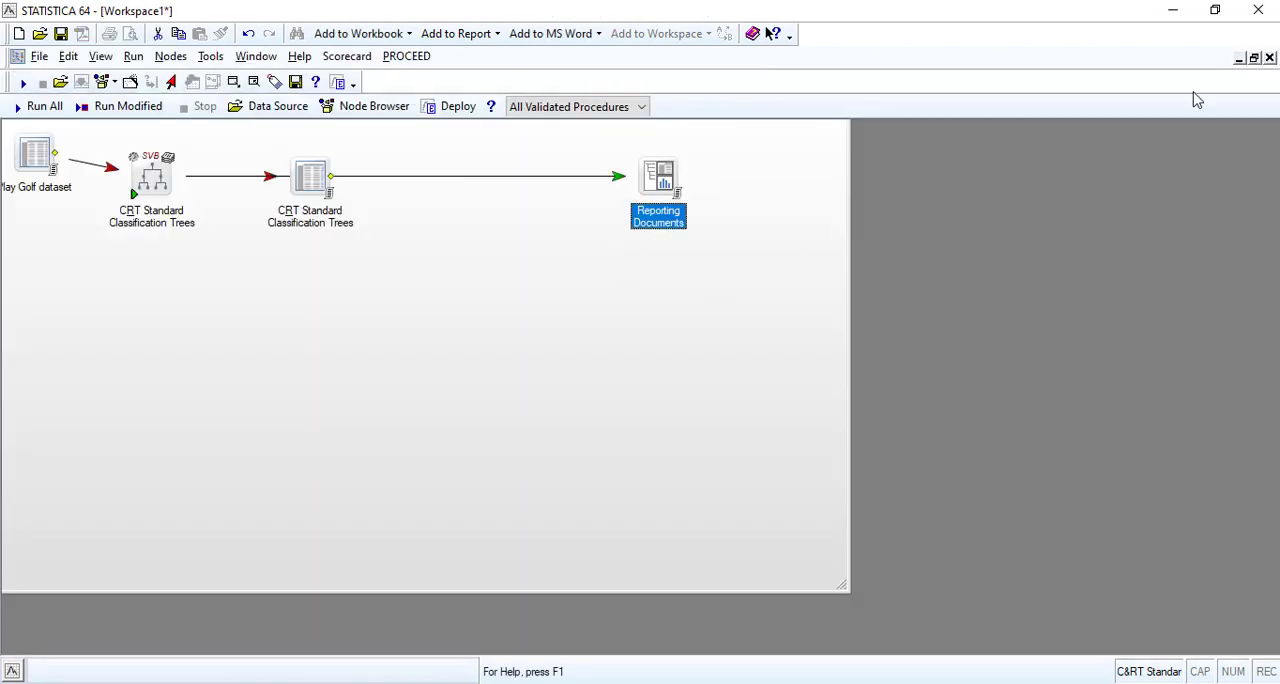
click(1270, 57)
click(637, 391)
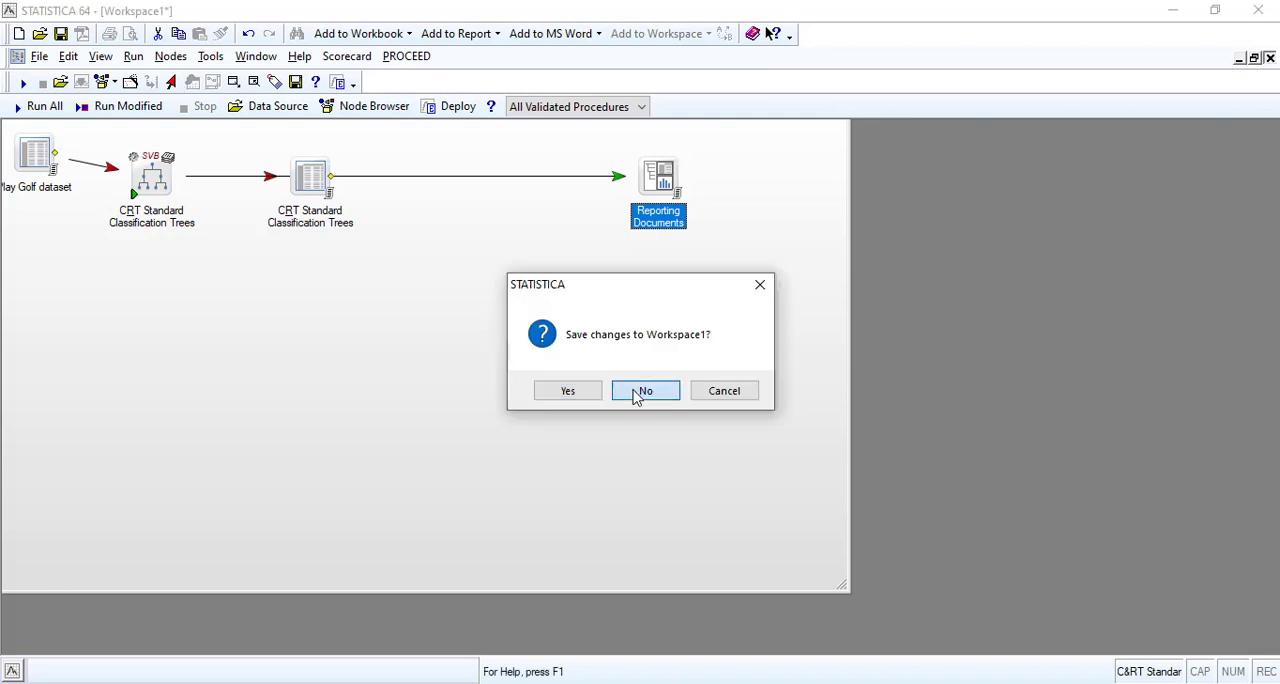
click(1270, 57)
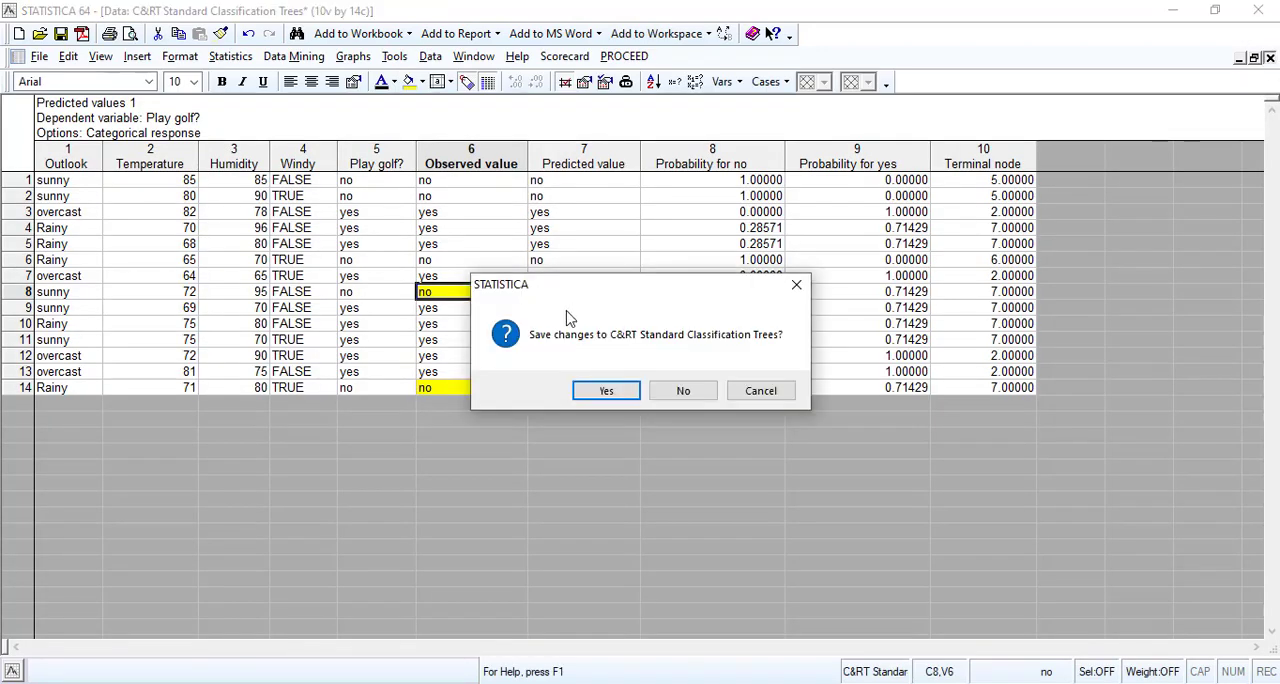
click(686, 390)
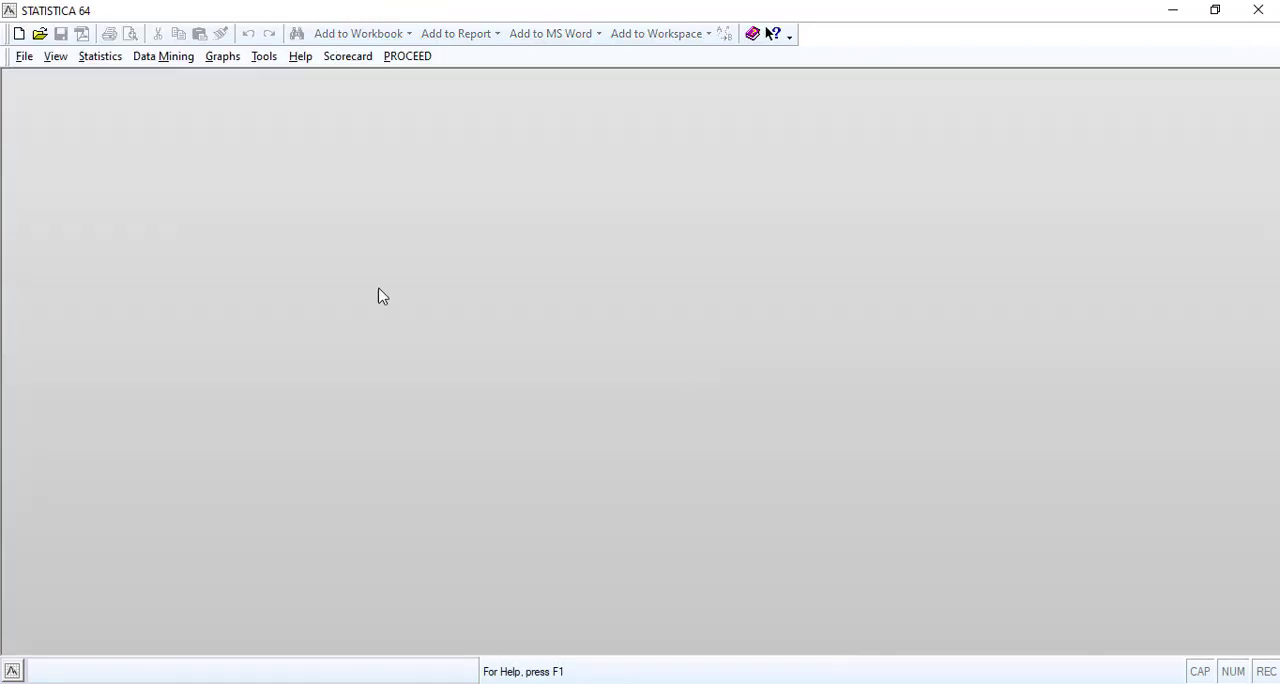
Open the Irisdat example file from the Datasets folder and maximize its spreadsheet.
click(40, 33)
click(859, 531)
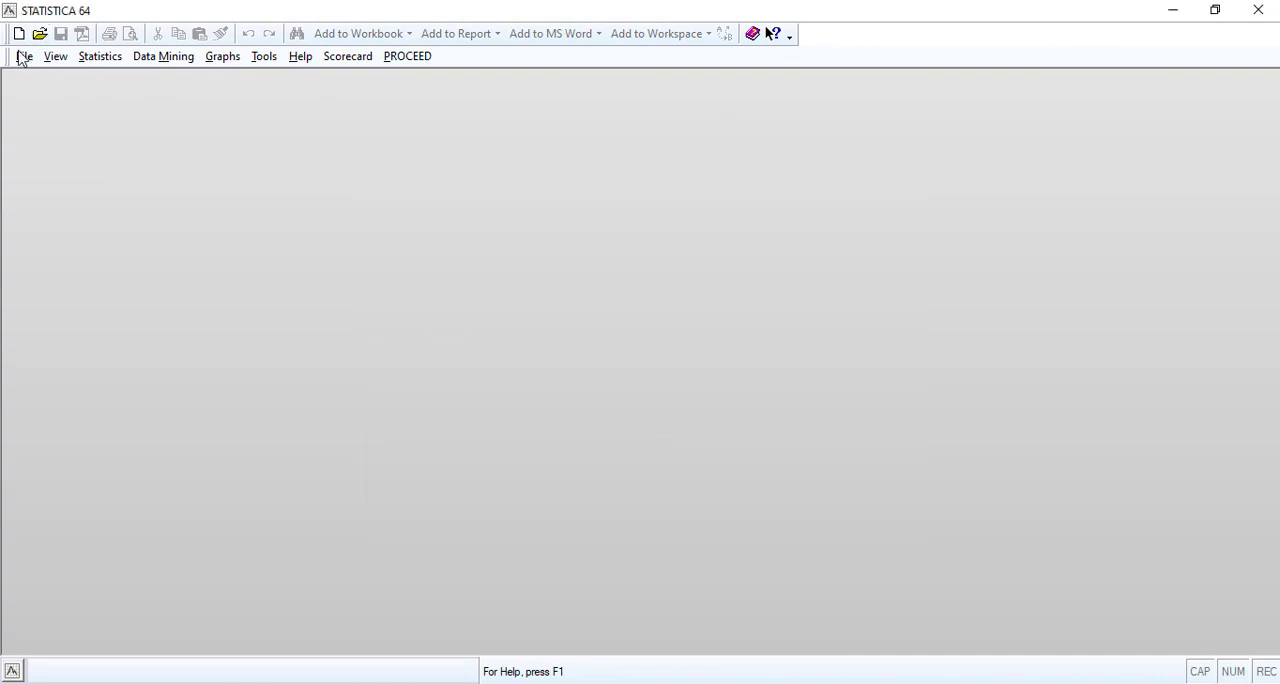
click(24, 56)
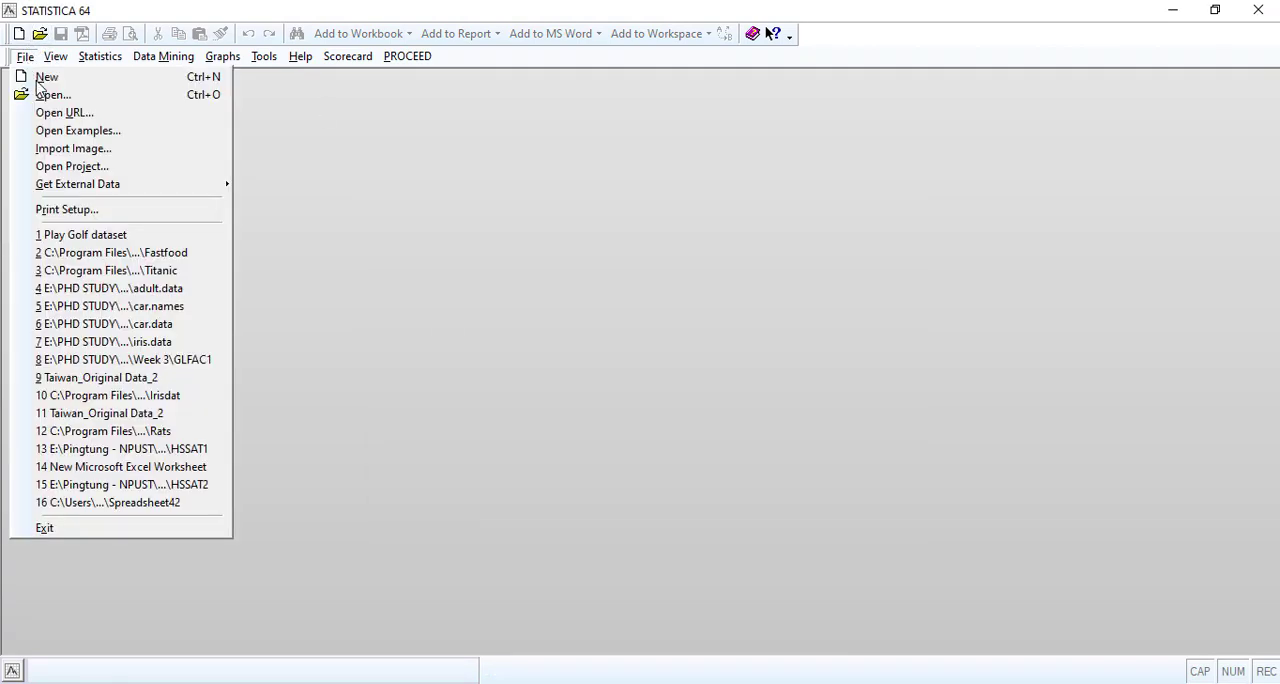
click(50, 128)
double_click(530, 240)
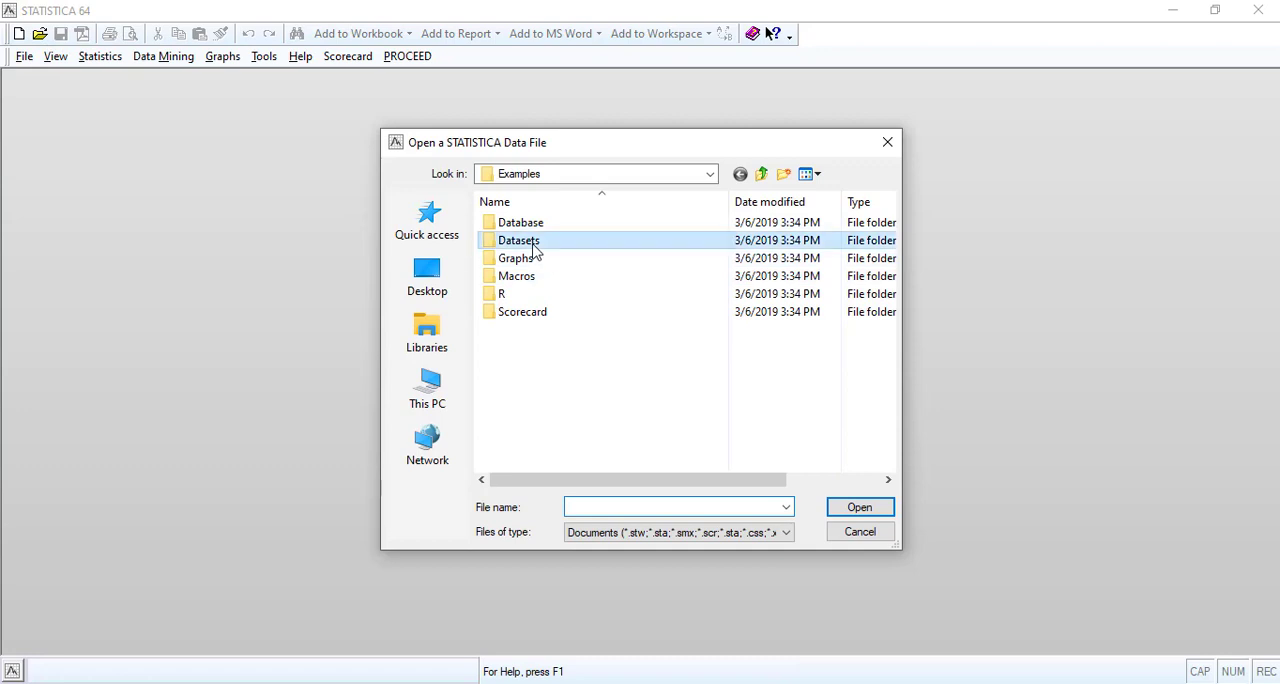
scroll(557, 329, down, 20)
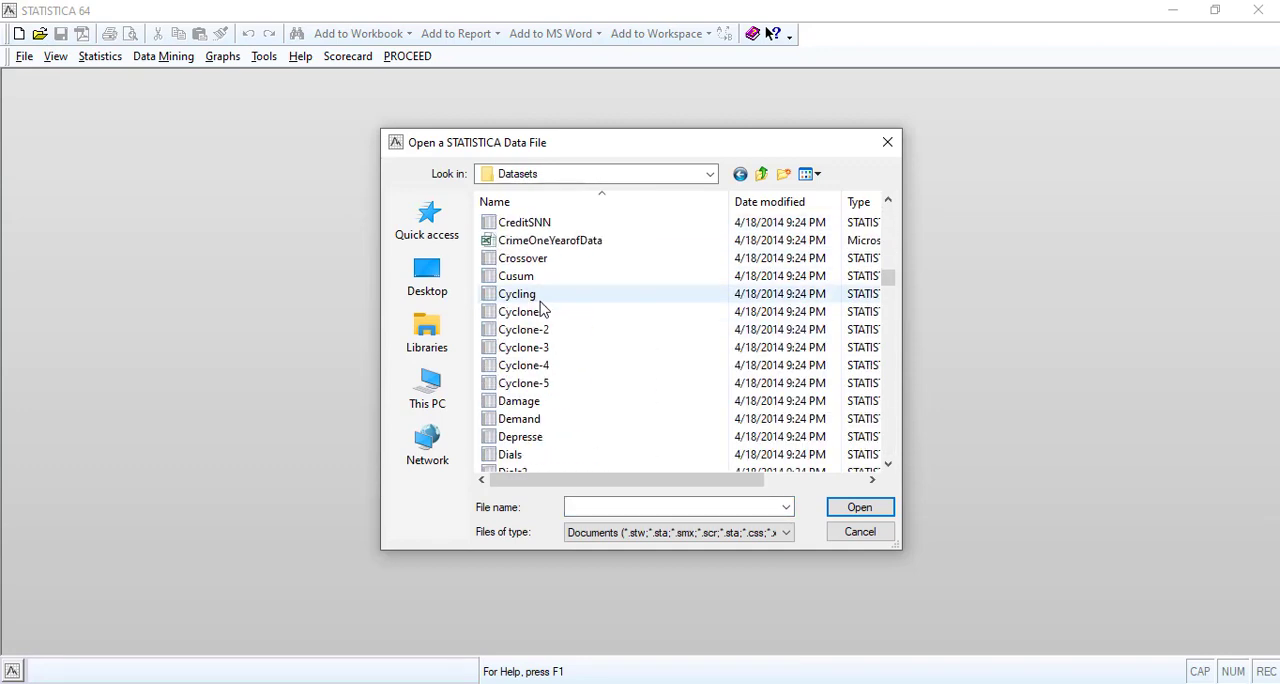
scroll(540, 317, down, 6)
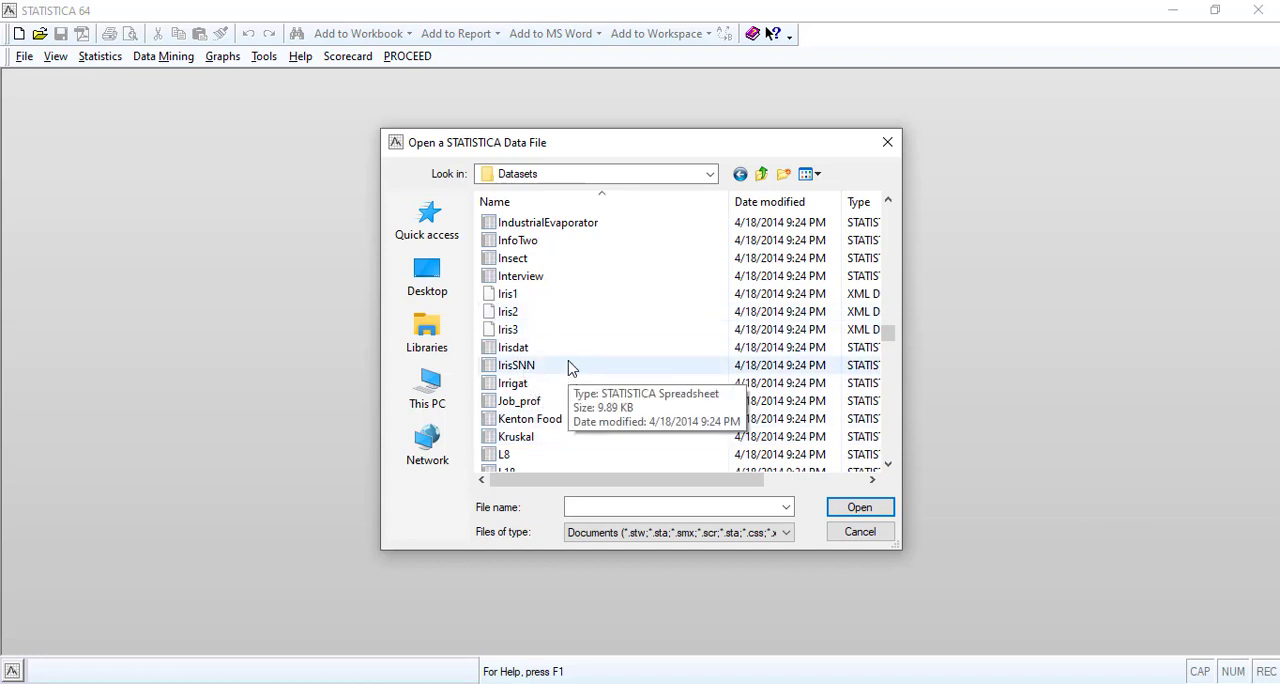
click(515, 350)
double_click(515, 350)
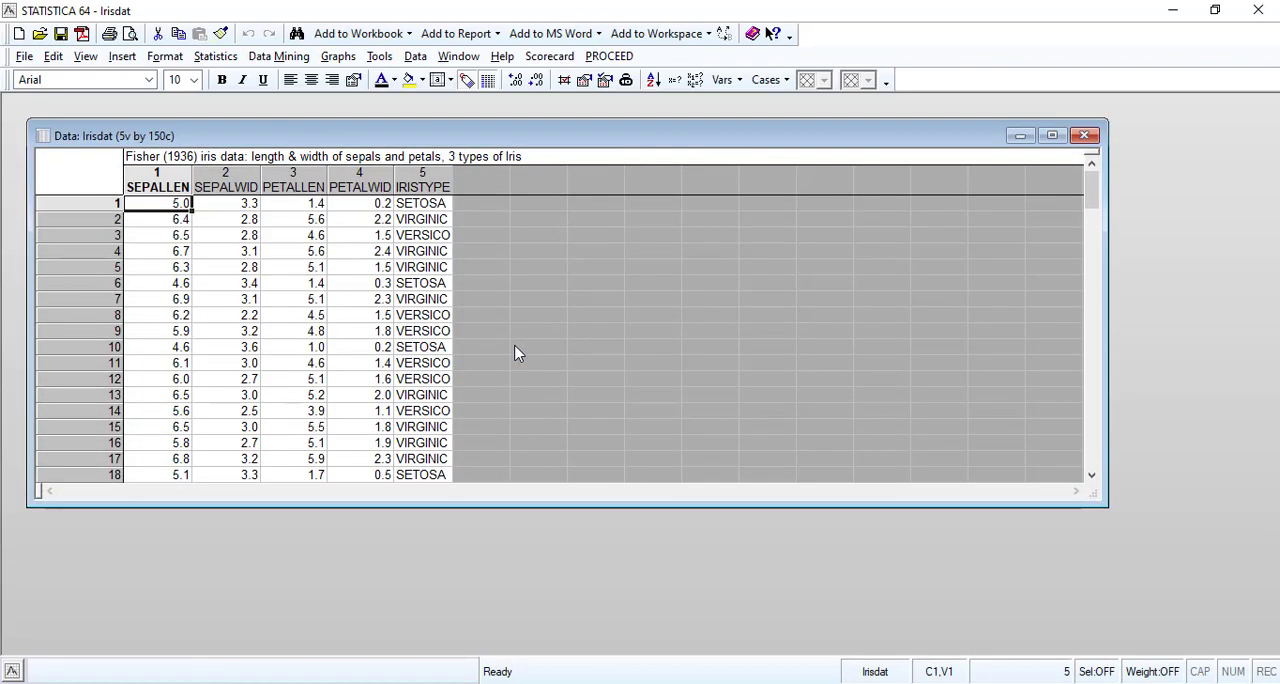
click(1052, 136)
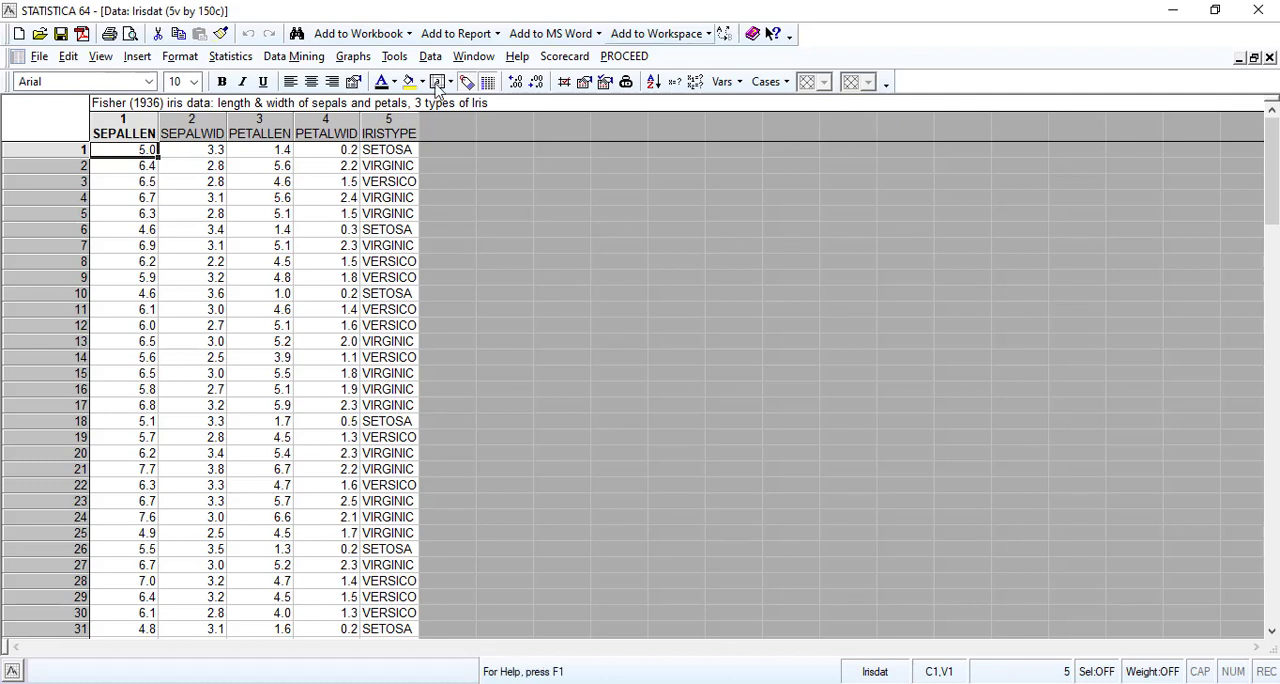
Add the Irisdat spreadsheet to a new workspace, view its data from the workspace node, and close the data window.
click(697, 37)
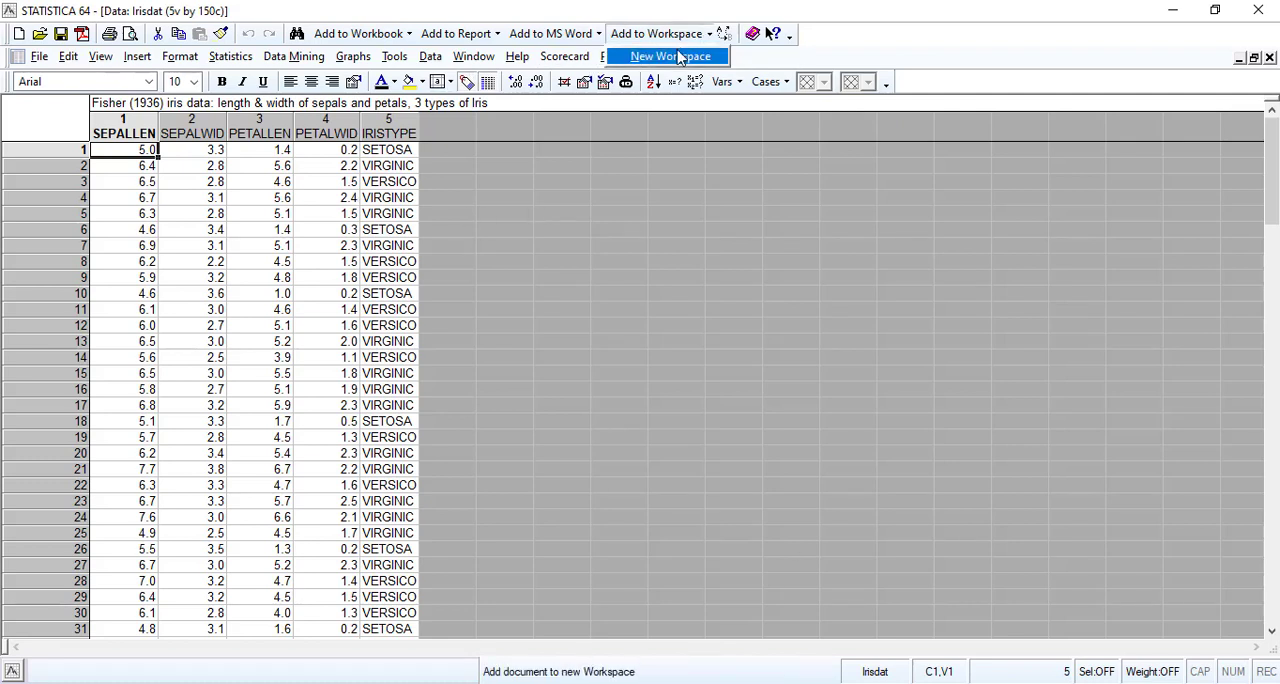
click(672, 56)
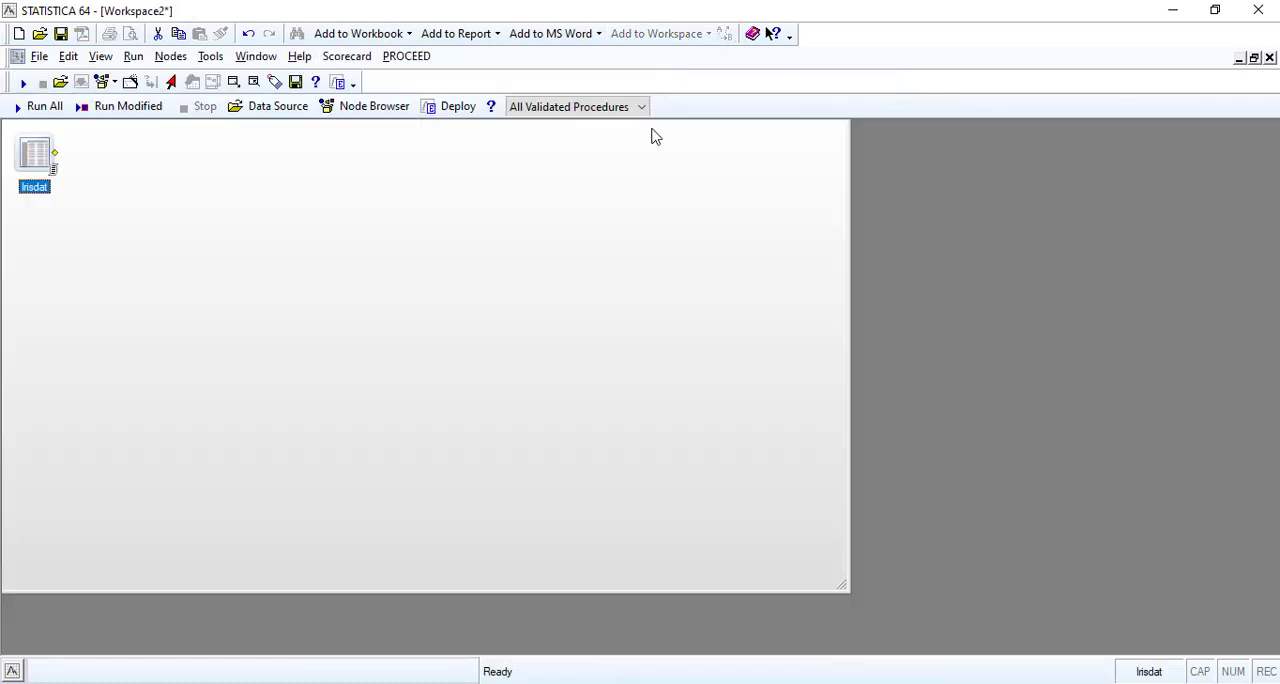
double_click(36, 152)
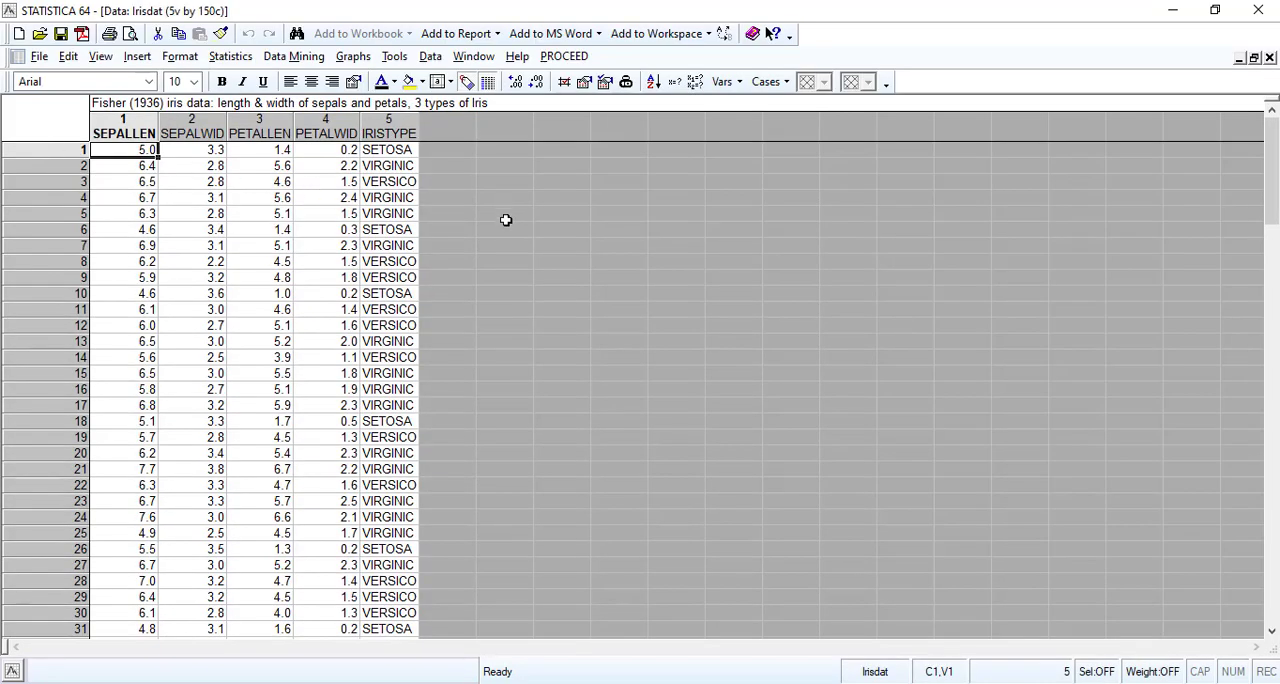
click(1270, 57)
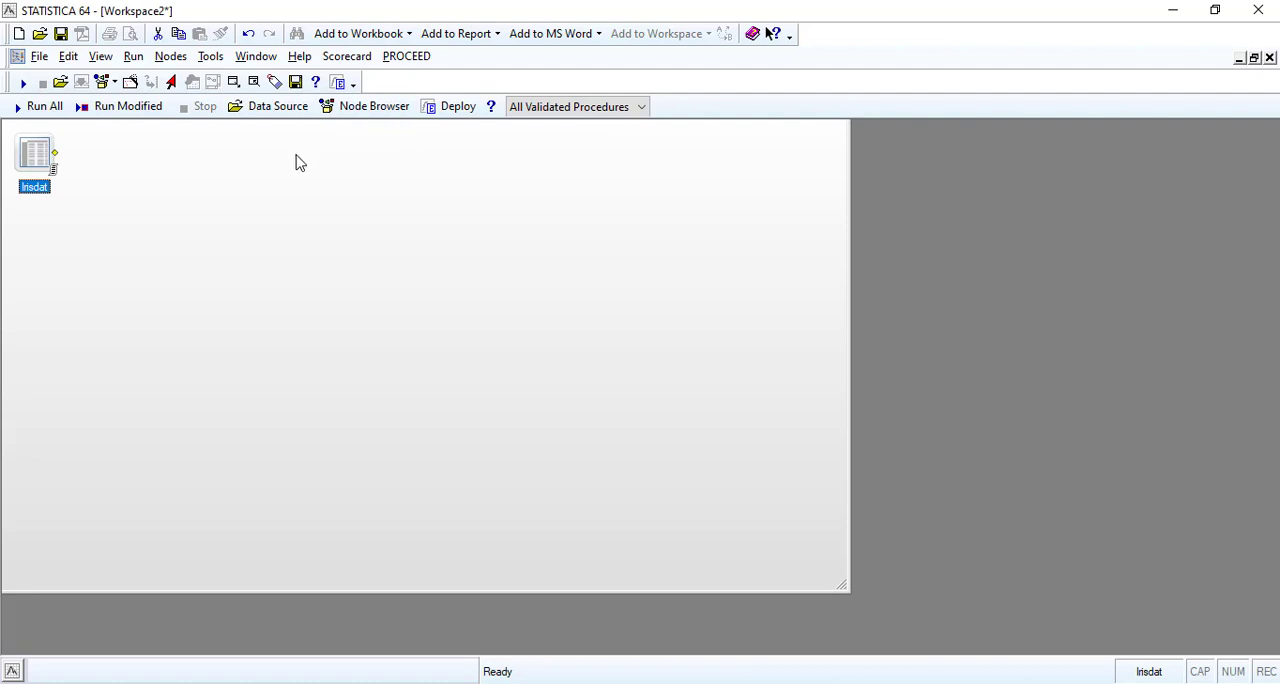
Insert the C&RT Standard Classification Trees (SVB) node from Data Mining's Trees/Partitioning group and check its parameters without changing them.
click(358, 108)
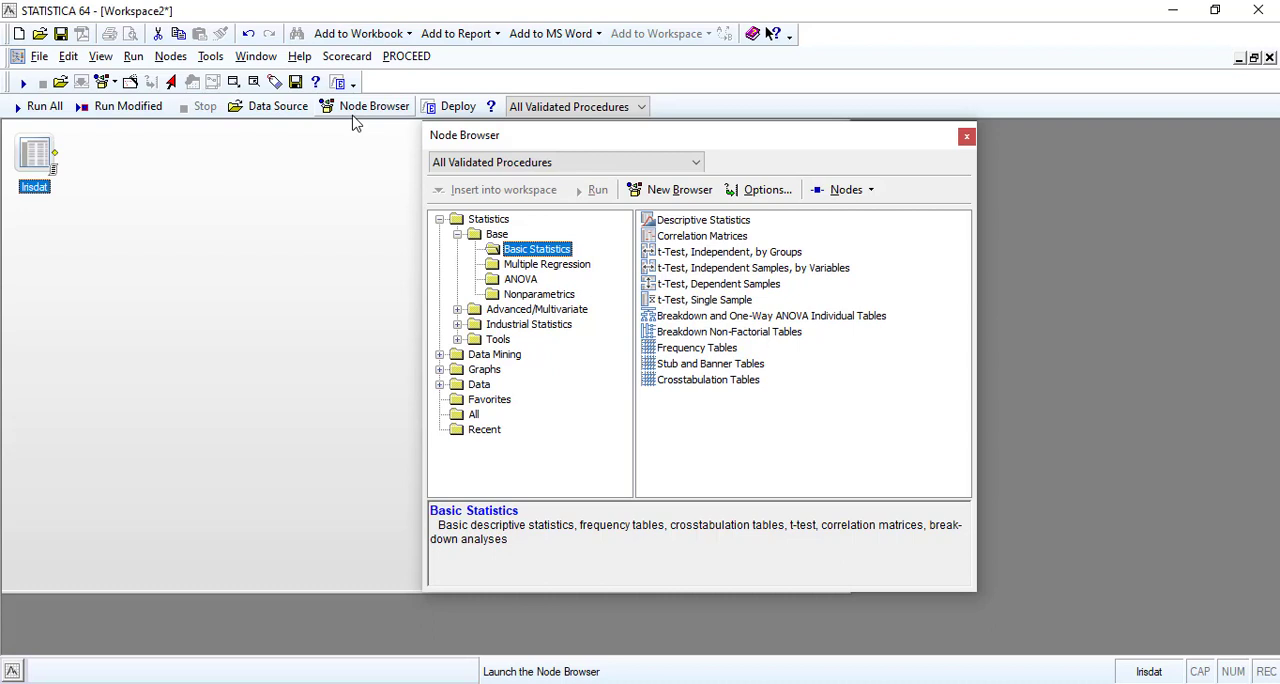
click(440, 355)
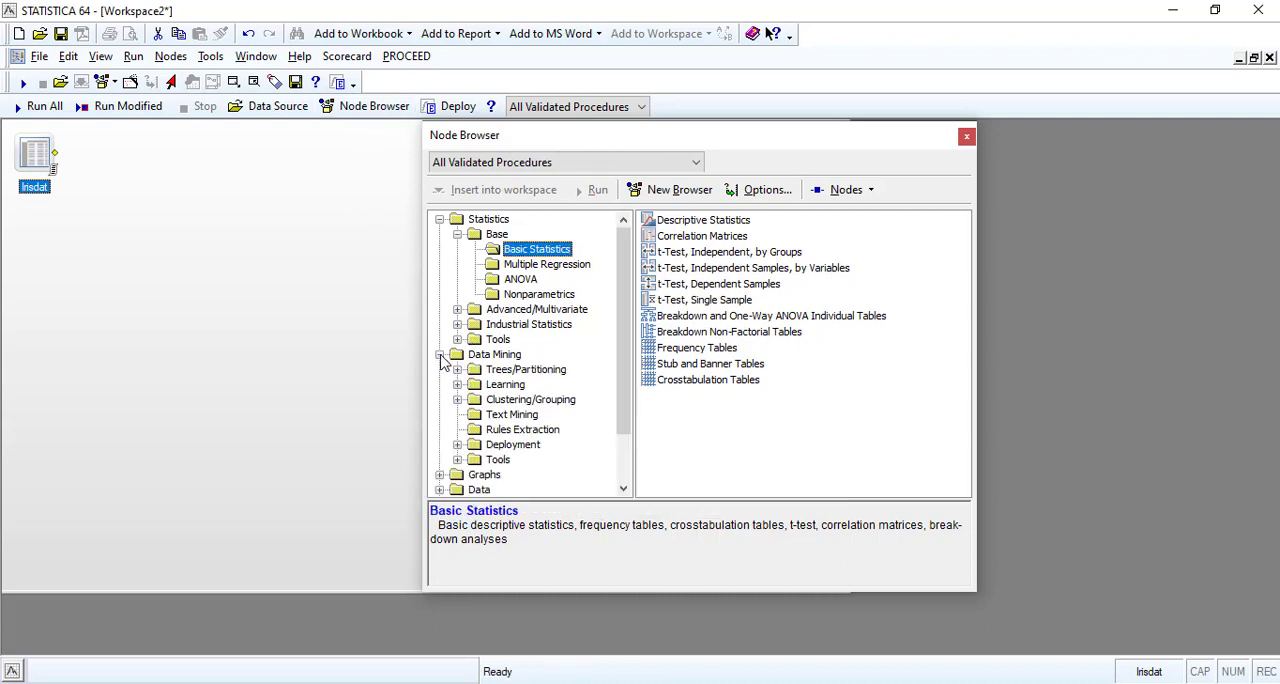
double_click(548, 400)
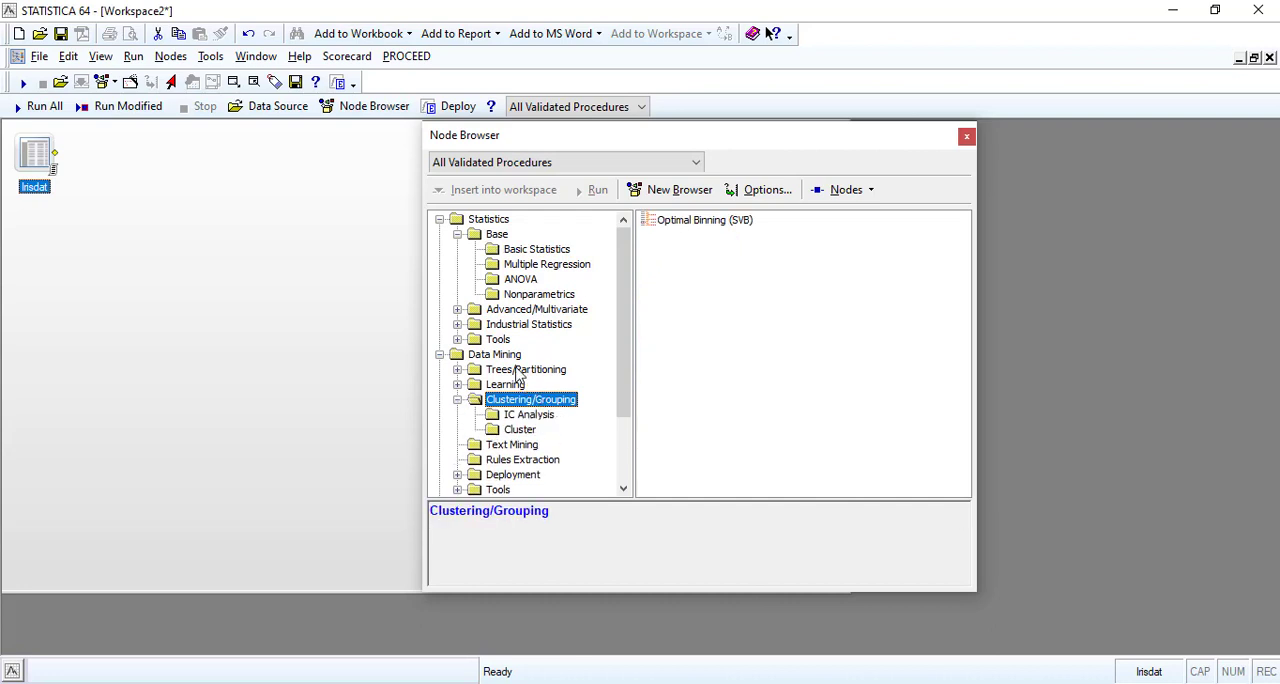
double_click(522, 370)
click(517, 386)
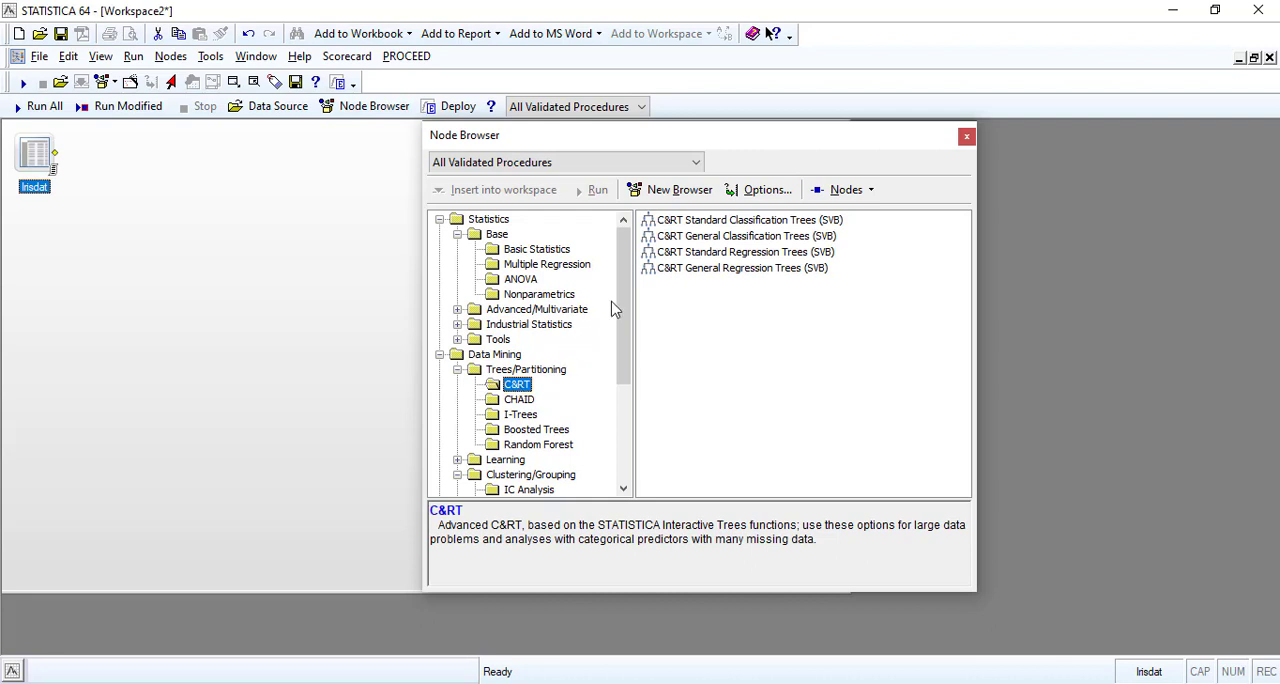
double_click(728, 221)
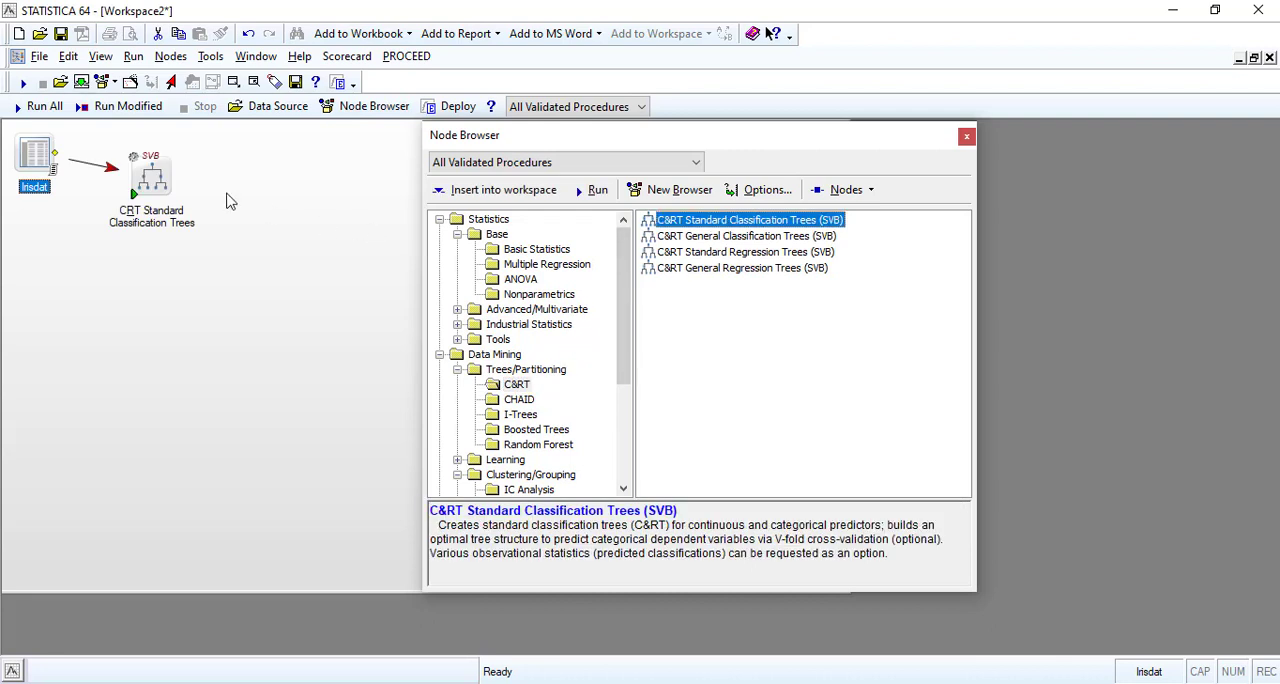
double_click(153, 180)
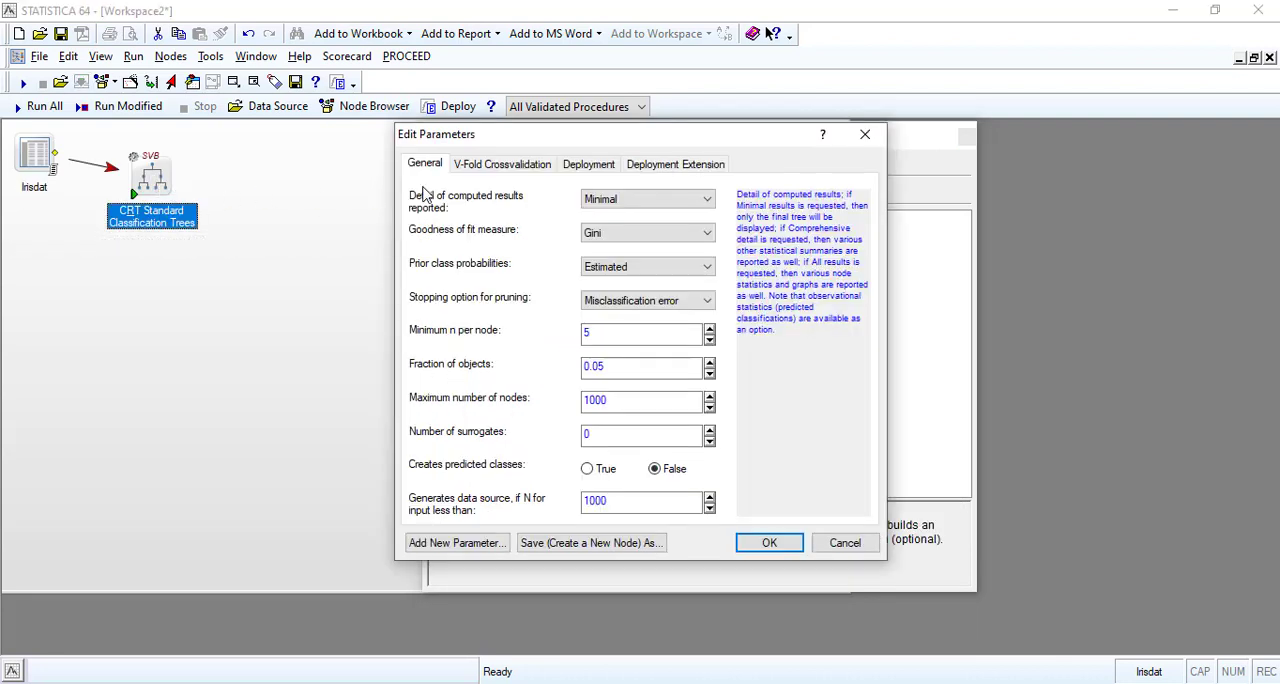
click(846, 542)
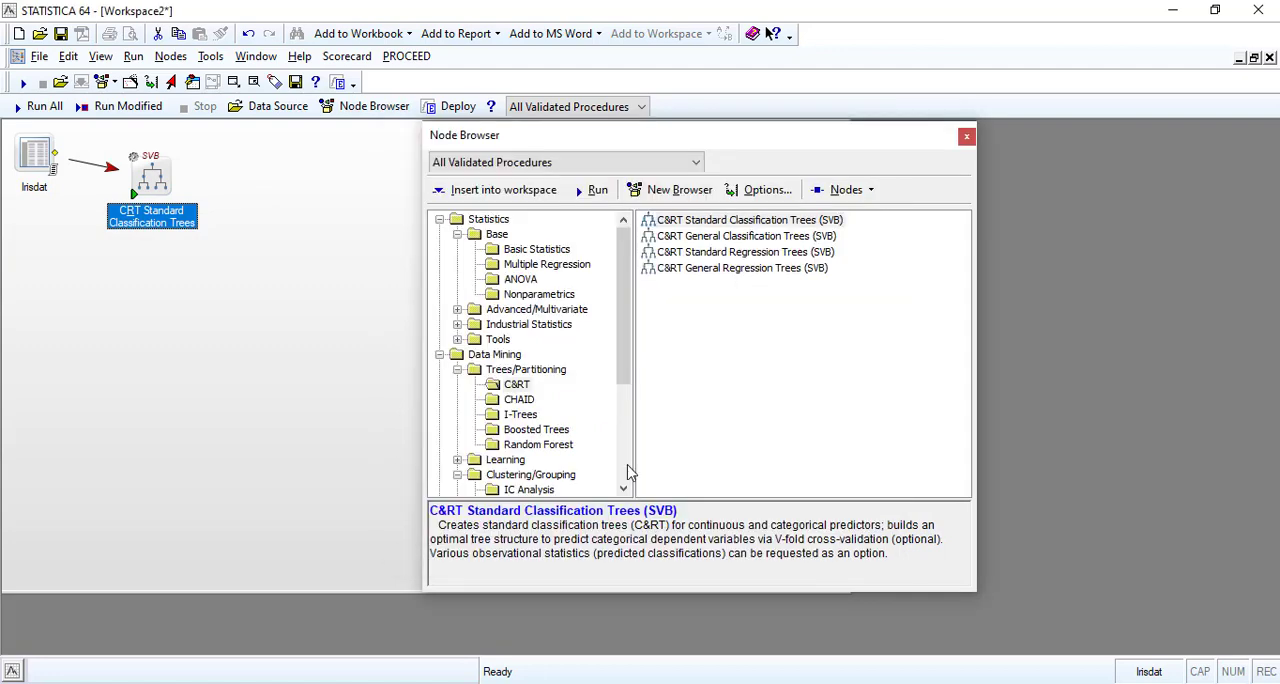
For the Irisdat node, choose IRISTYPE as categorical dependent, SEPALLEN and PETALWID as continuous predictors, and IRISTYPE as categorical predictor.
double_click(30, 163)
click(483, 256)
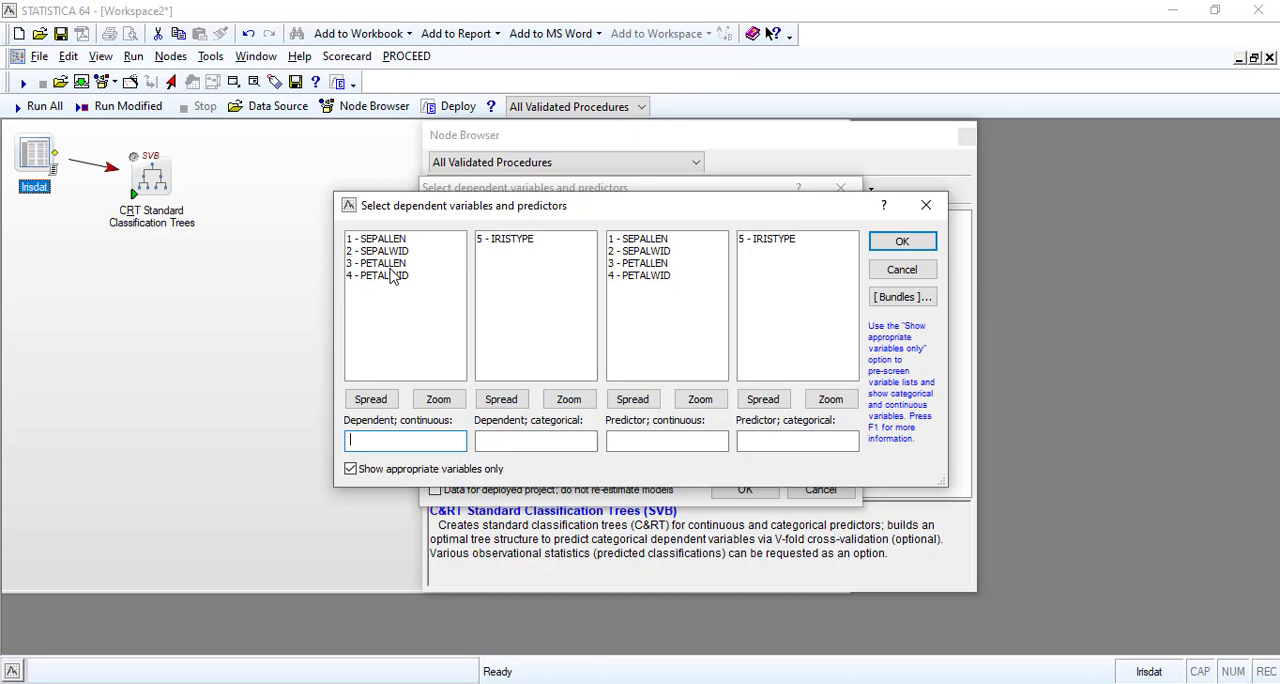
click(505, 240)
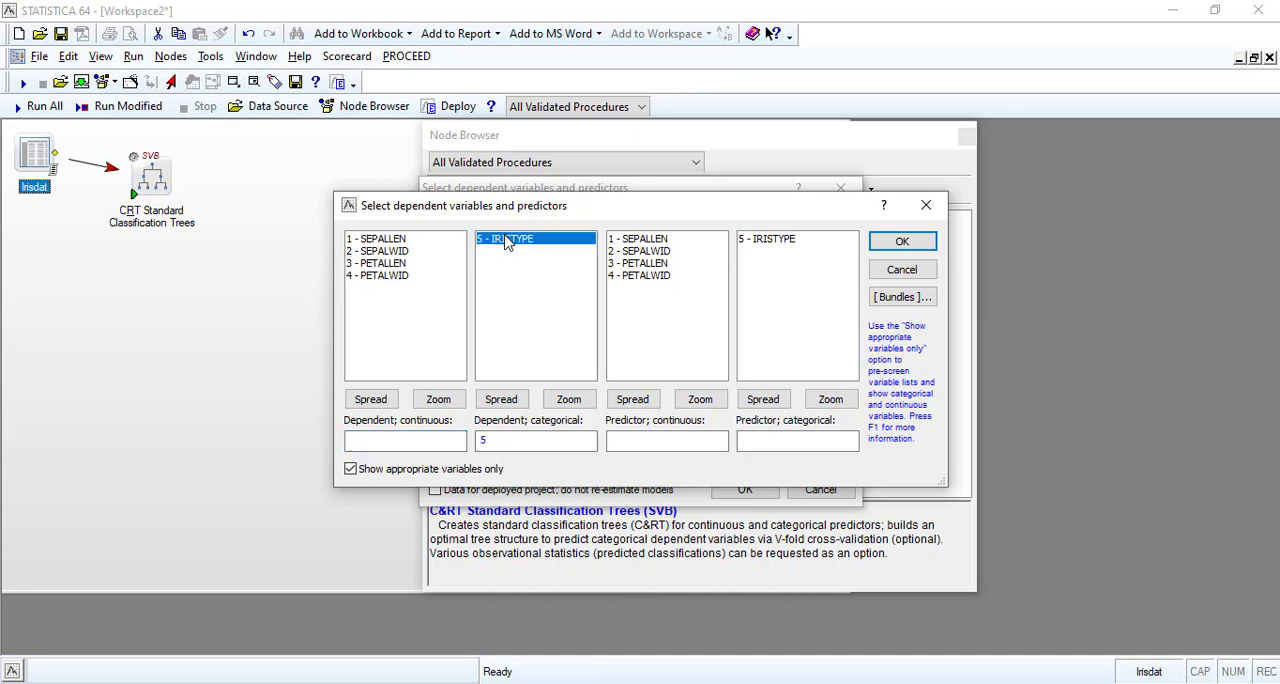
click(650, 240)
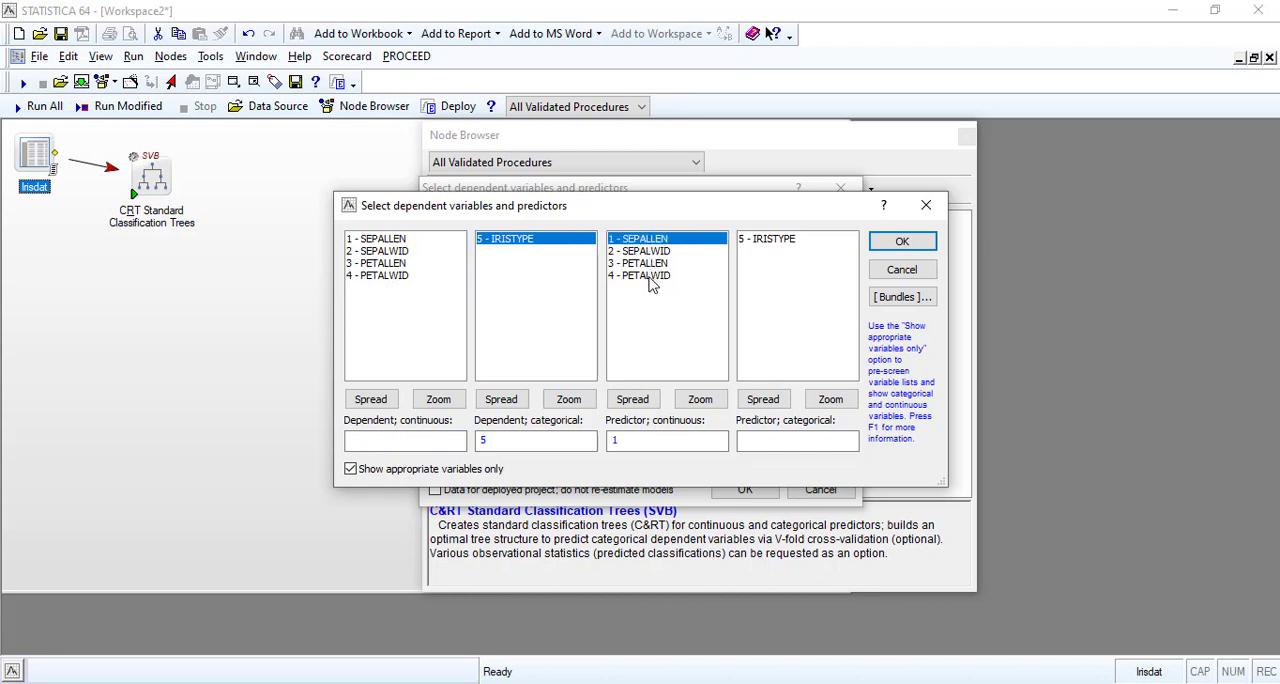
ctrl+click(649, 277)
click(768, 241)
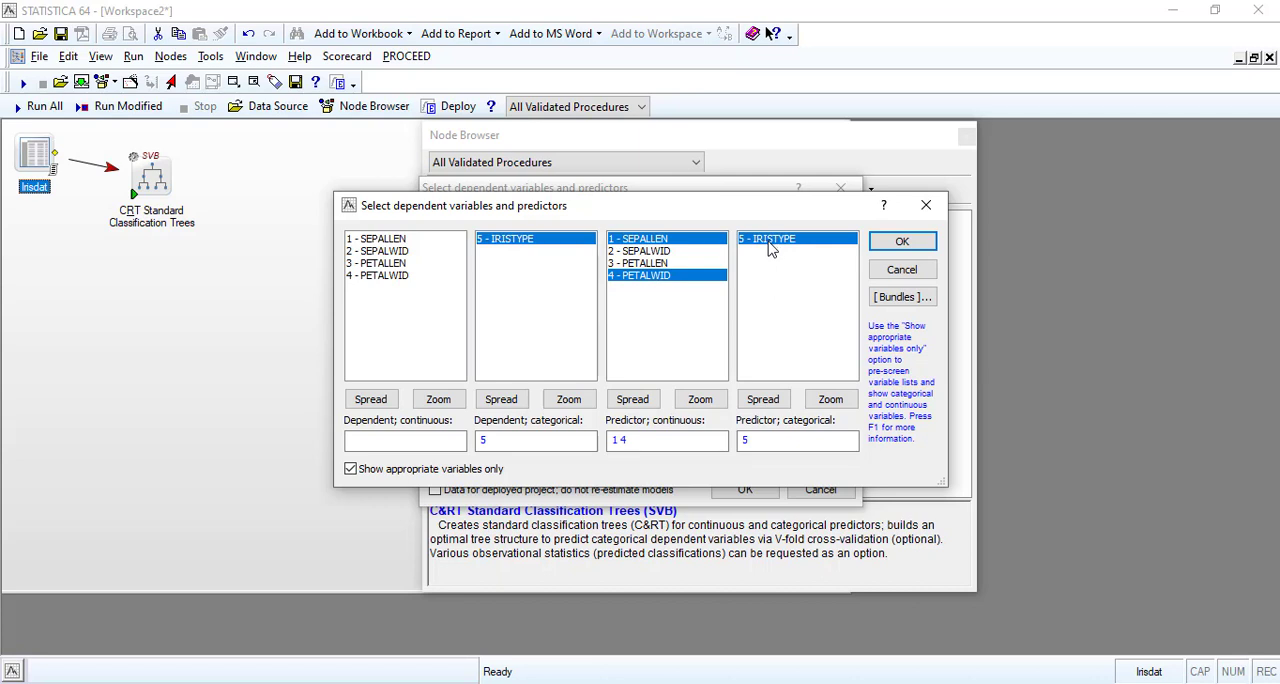
Try to assign SEPALLEN, SEPALWID, PETALLEN and PETALWID as the continuous dependent variables.
click(380, 241)
ctrl+click(385, 263)
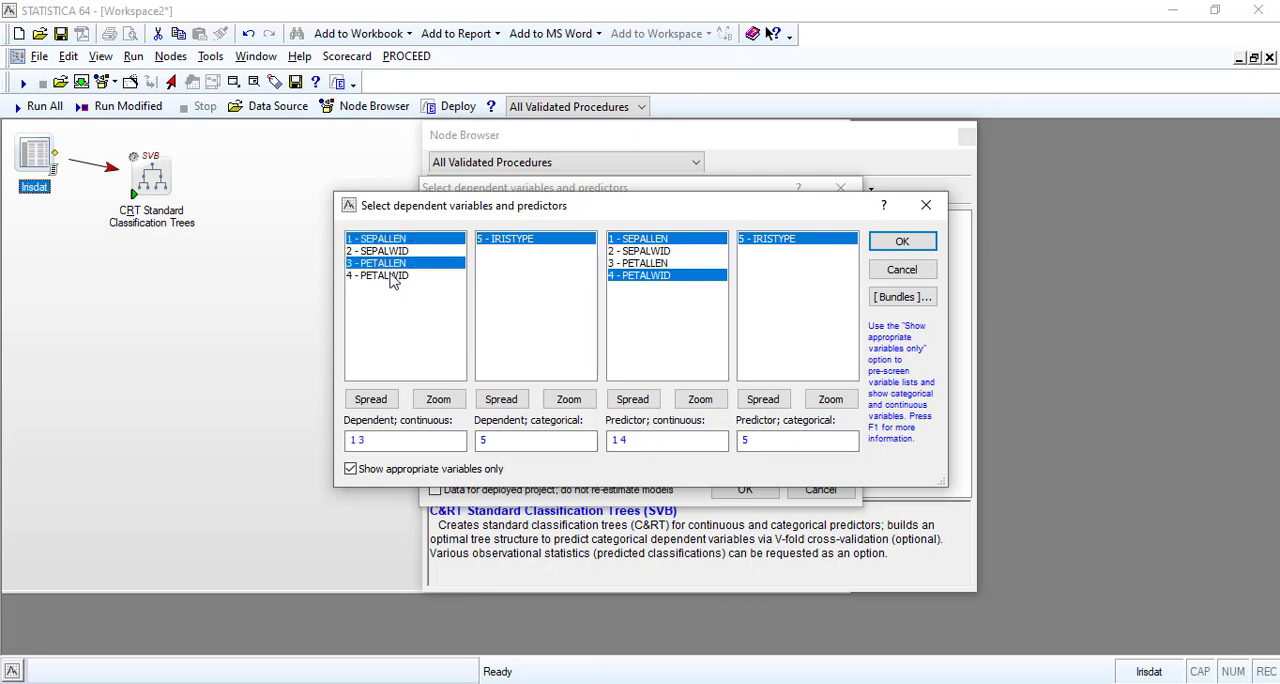
ctrl+click(388, 276)
ctrl+click(385, 251)
click(902, 242)
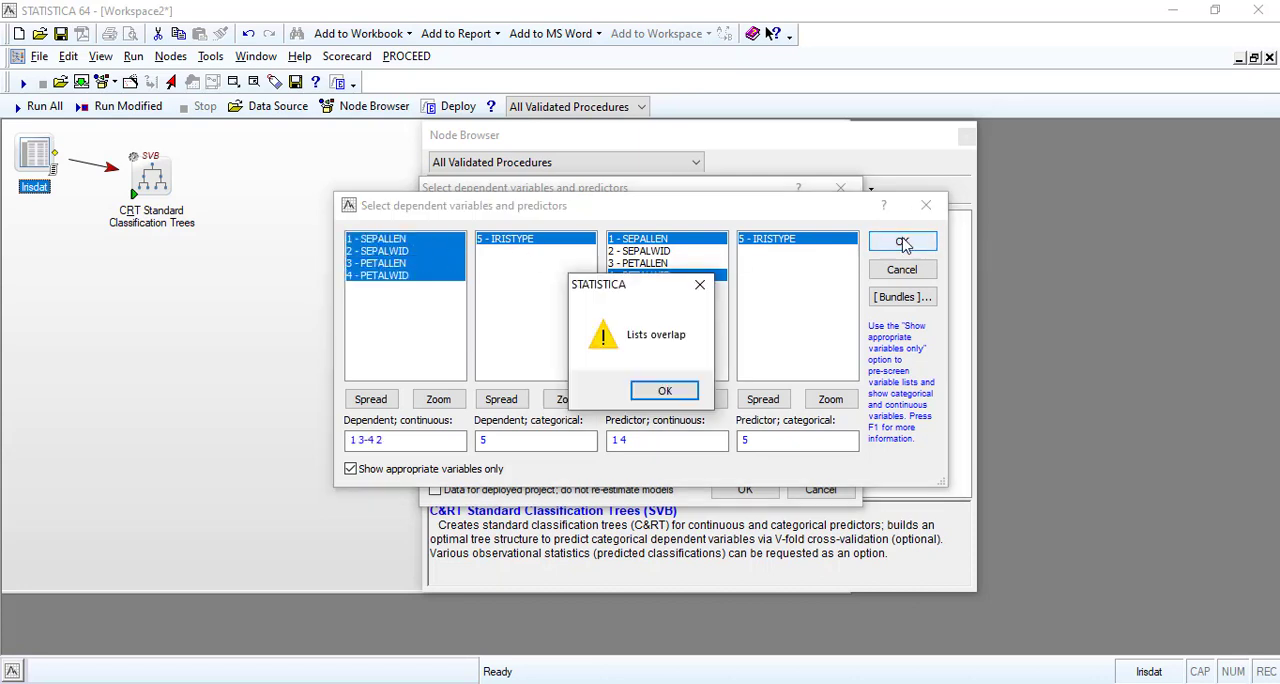
click(650, 391)
Reduce the continuous dependent variables to SEPALWID alone and select that entry for editing.
click(398, 276)
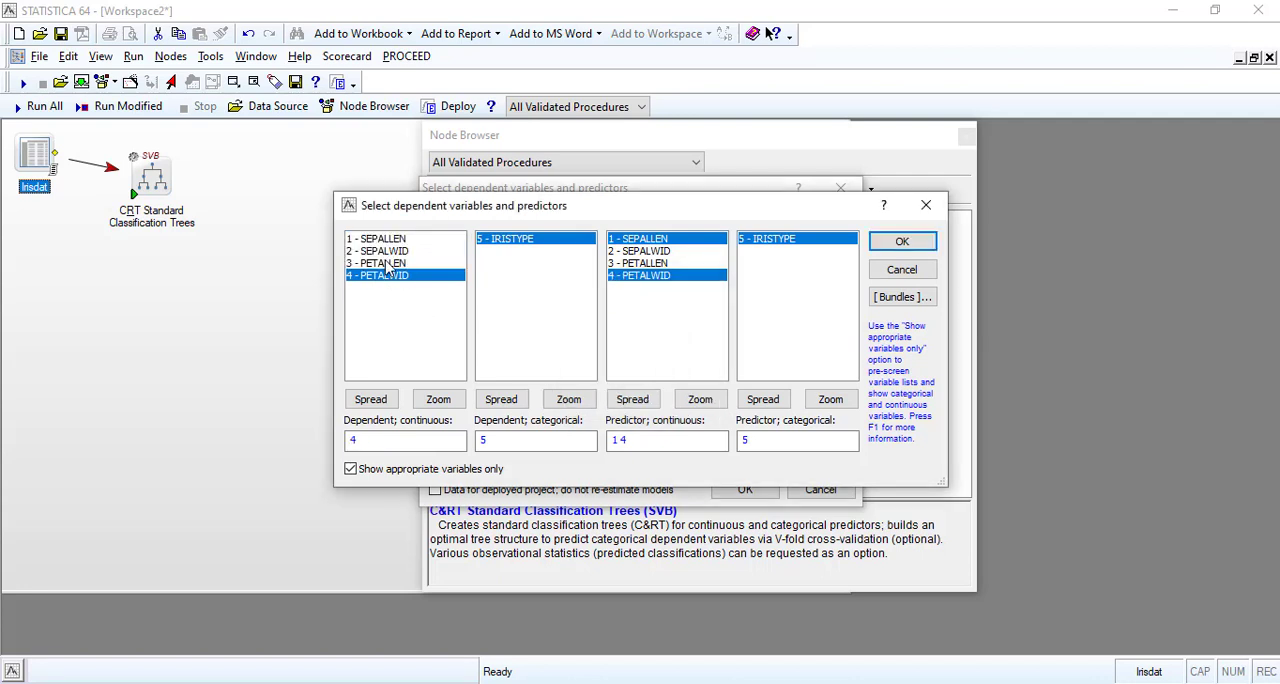
click(390, 251)
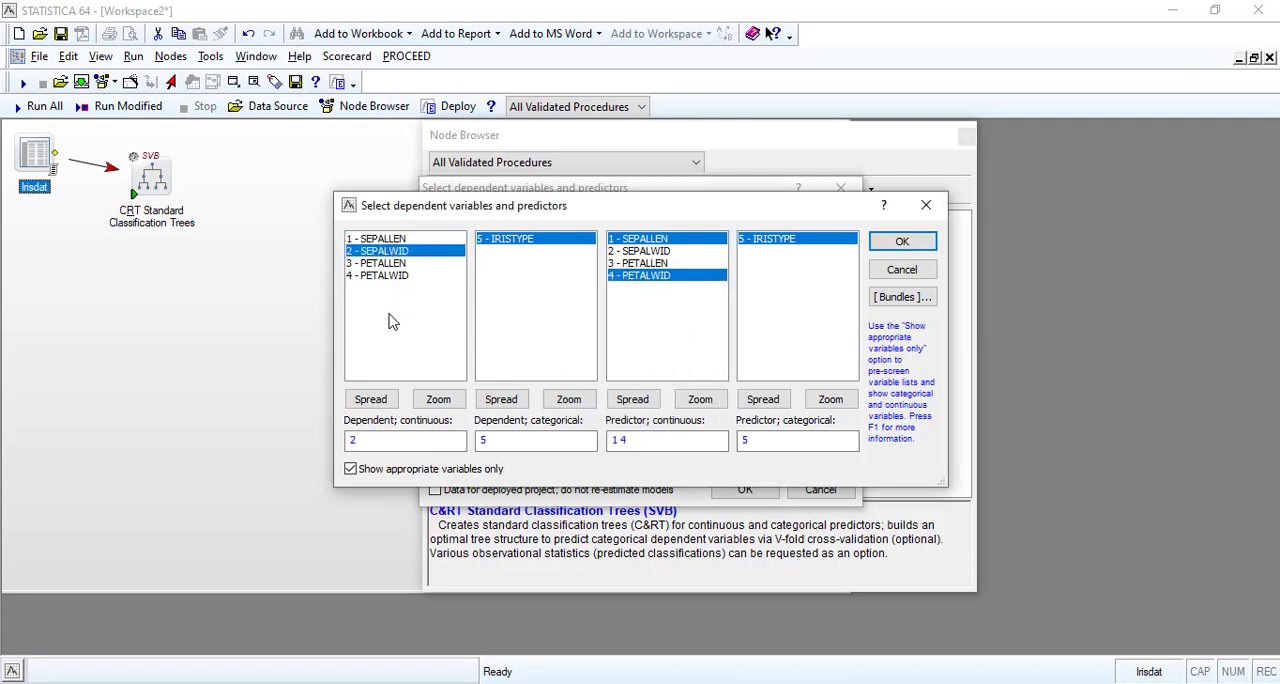
drag(364, 441, 331, 443)
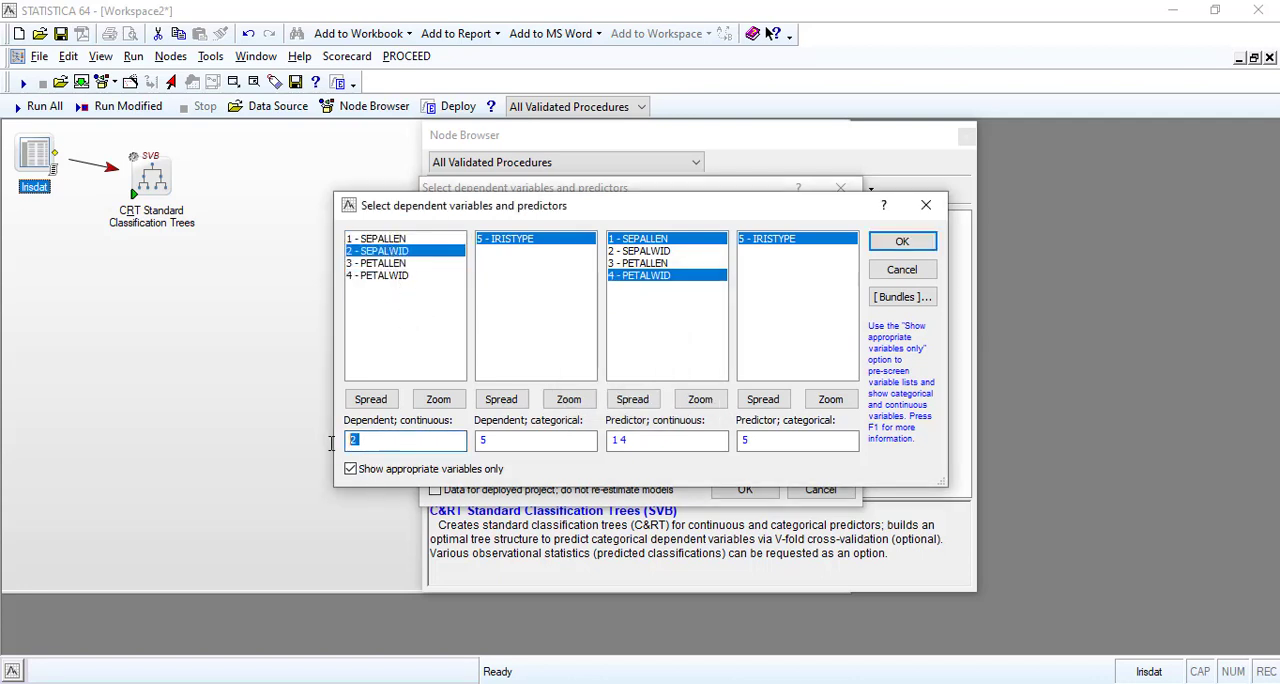
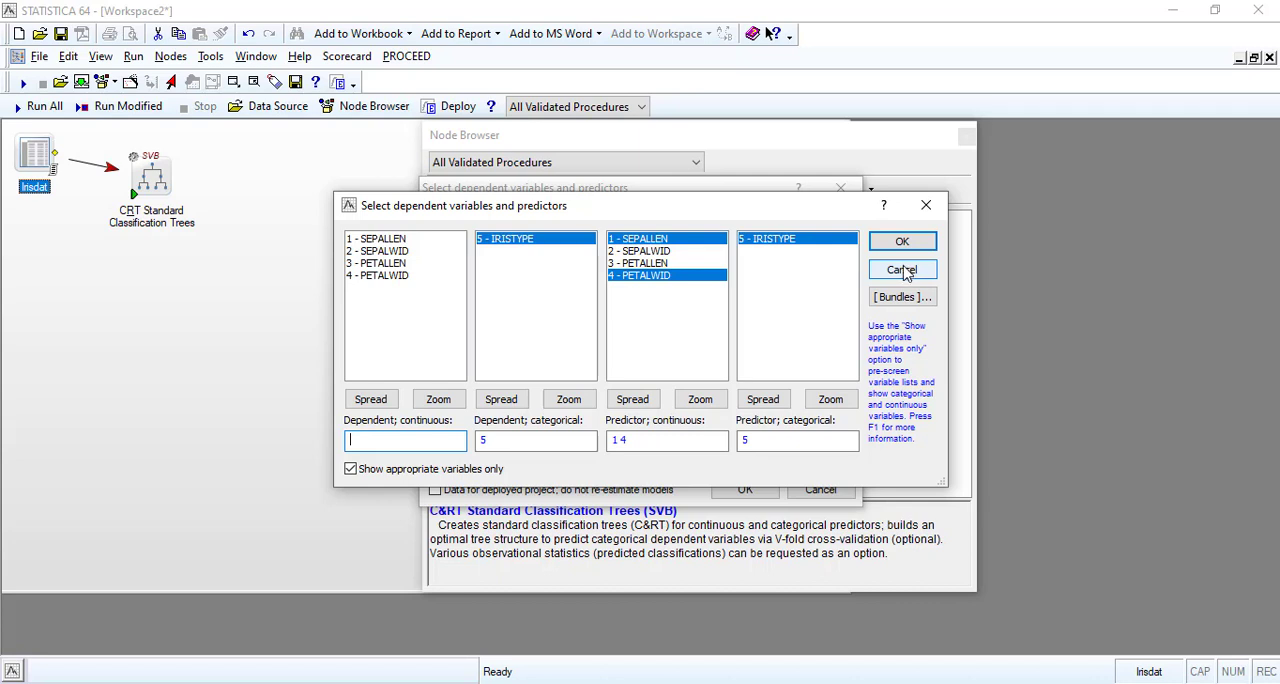
Discard the pending variable selection and insert the Advanced Classification Trees (C&RT) node from Data Mining's I-Trees group.
click(903, 272)
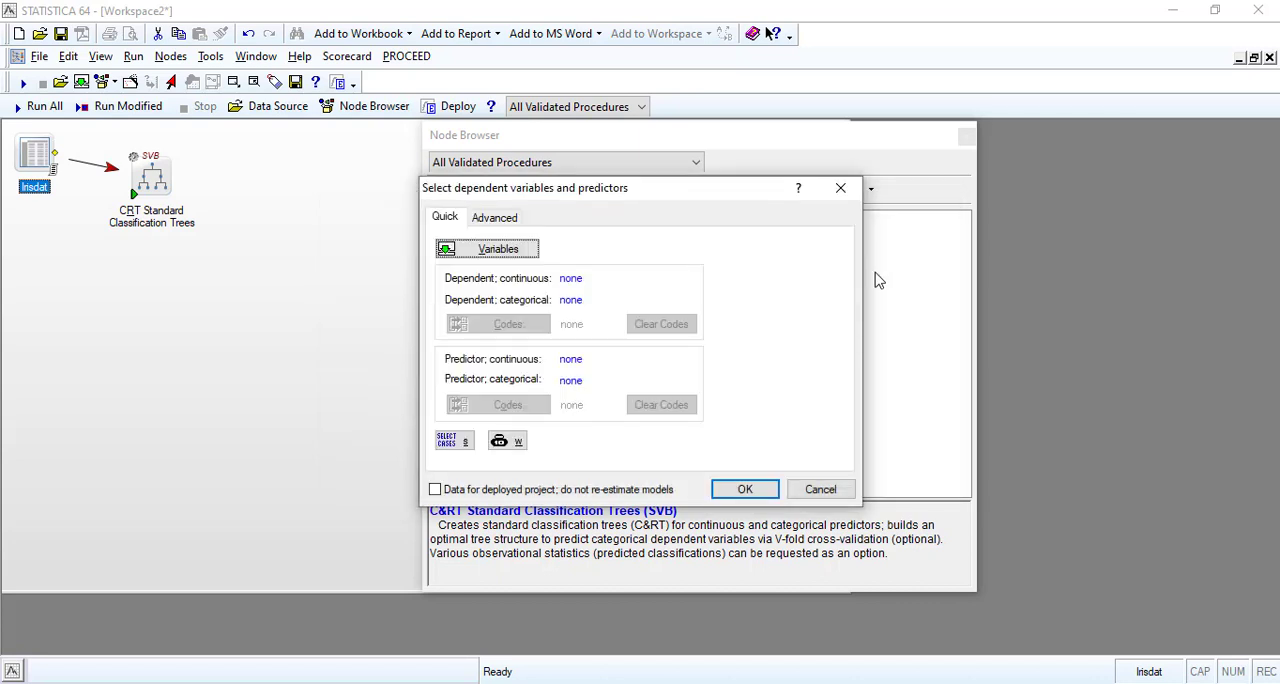
click(820, 489)
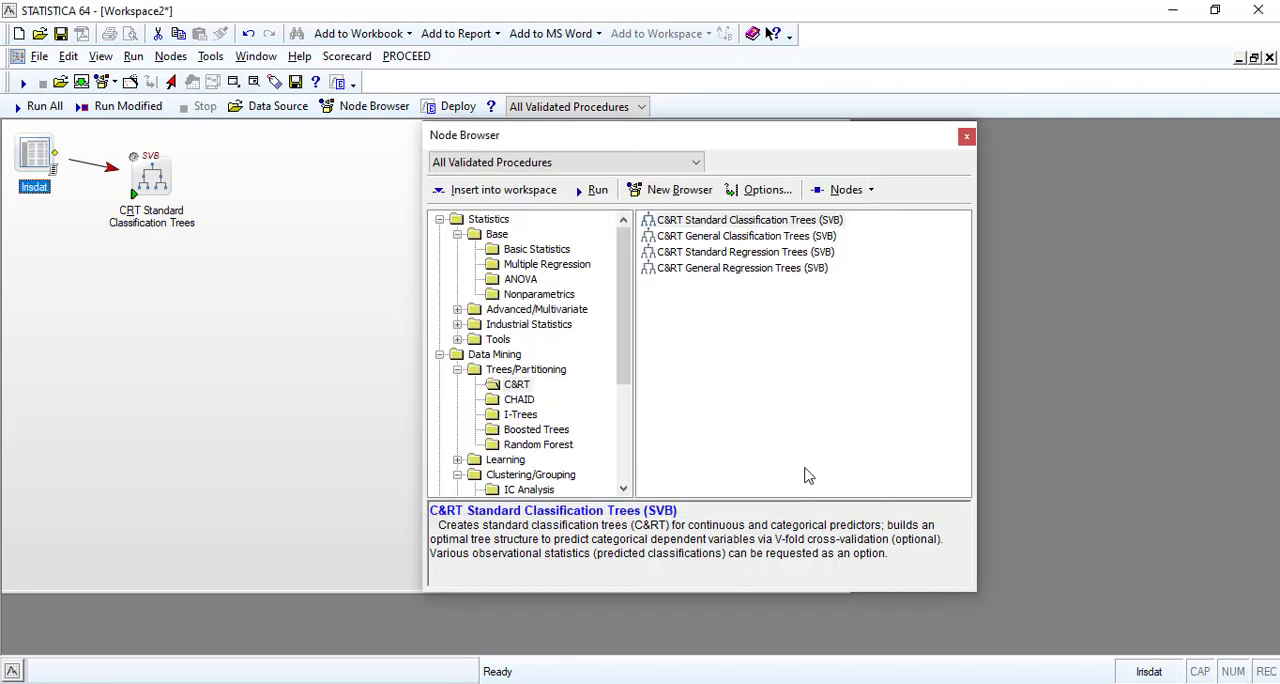
click(520, 415)
click(520, 415)
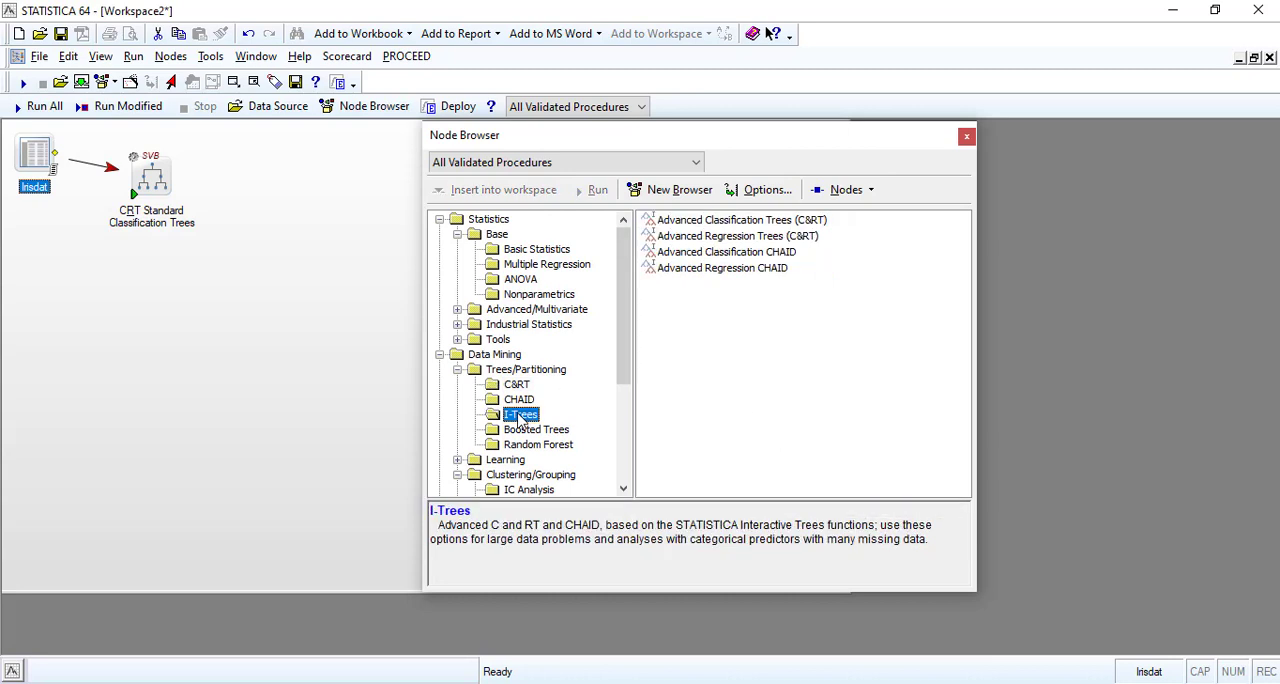
double_click(712, 222)
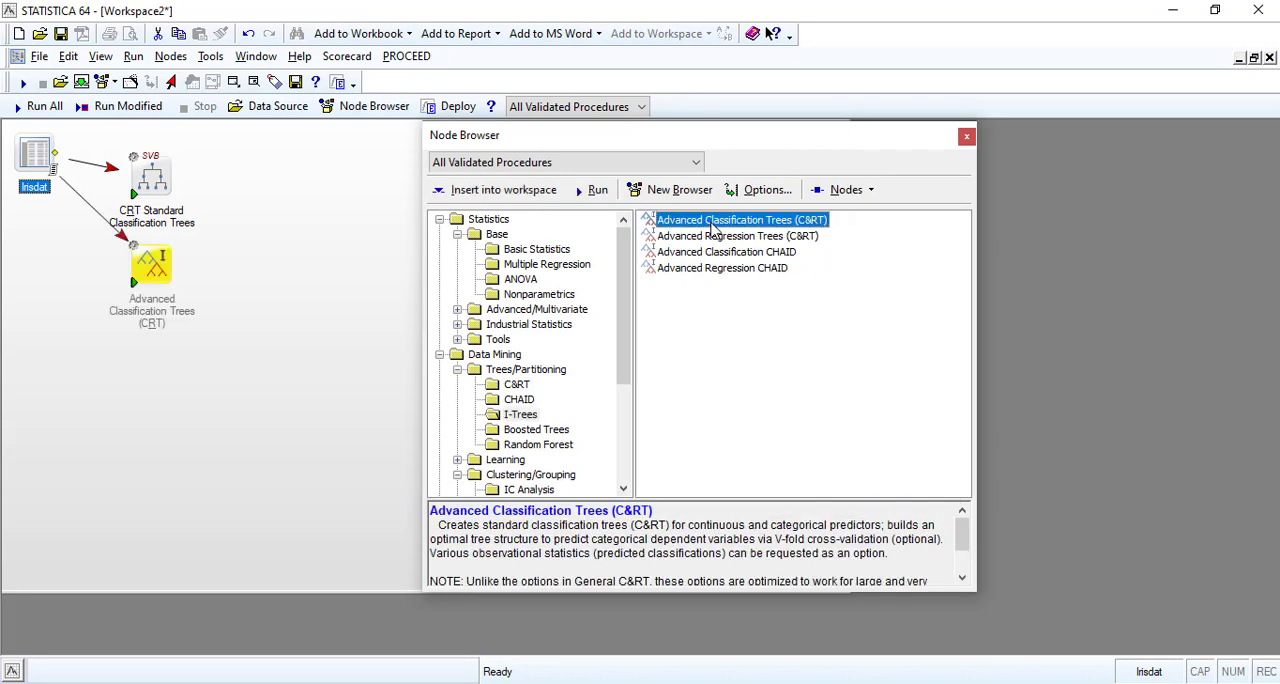
Delete the CRT Standard Classification Trees node from the workspace.
click(152, 180)
right_click(157, 174)
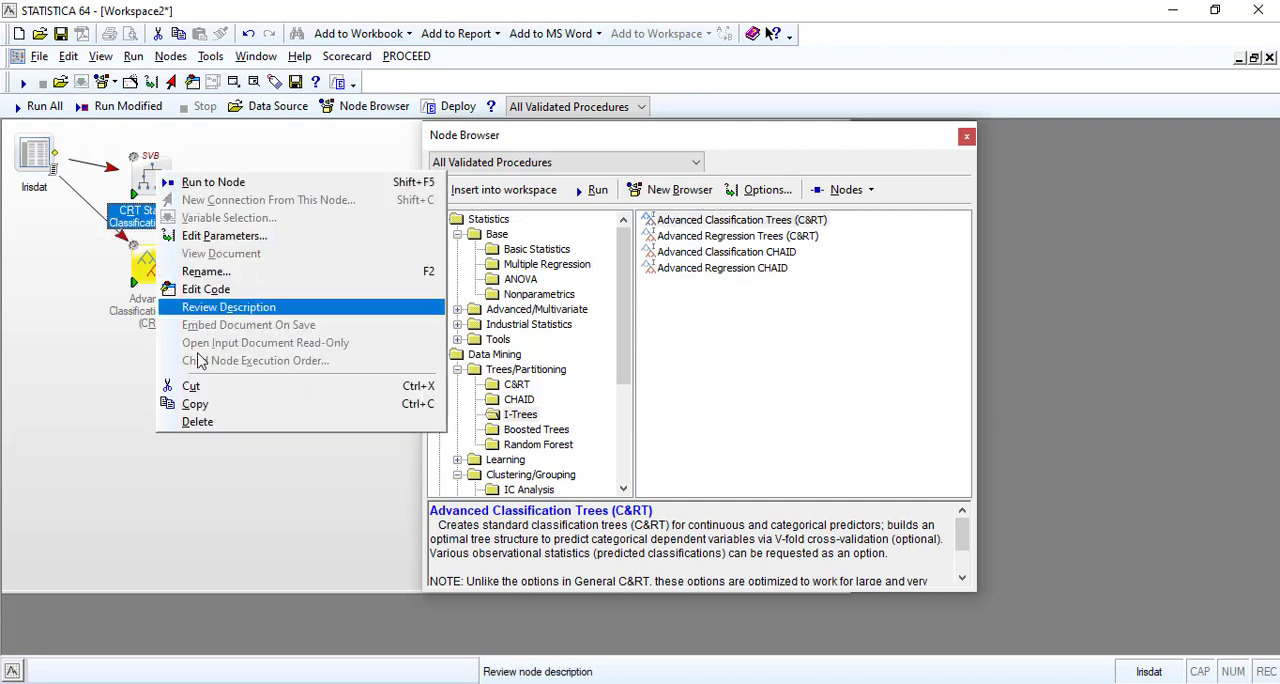
click(197, 422)
For the Advanced Classification Trees node, choose IRISTYPE as dependent and SEPALLEN, SEPALWID, PETALLEN and PETALWID as continuous predictors.
double_click(150, 300)
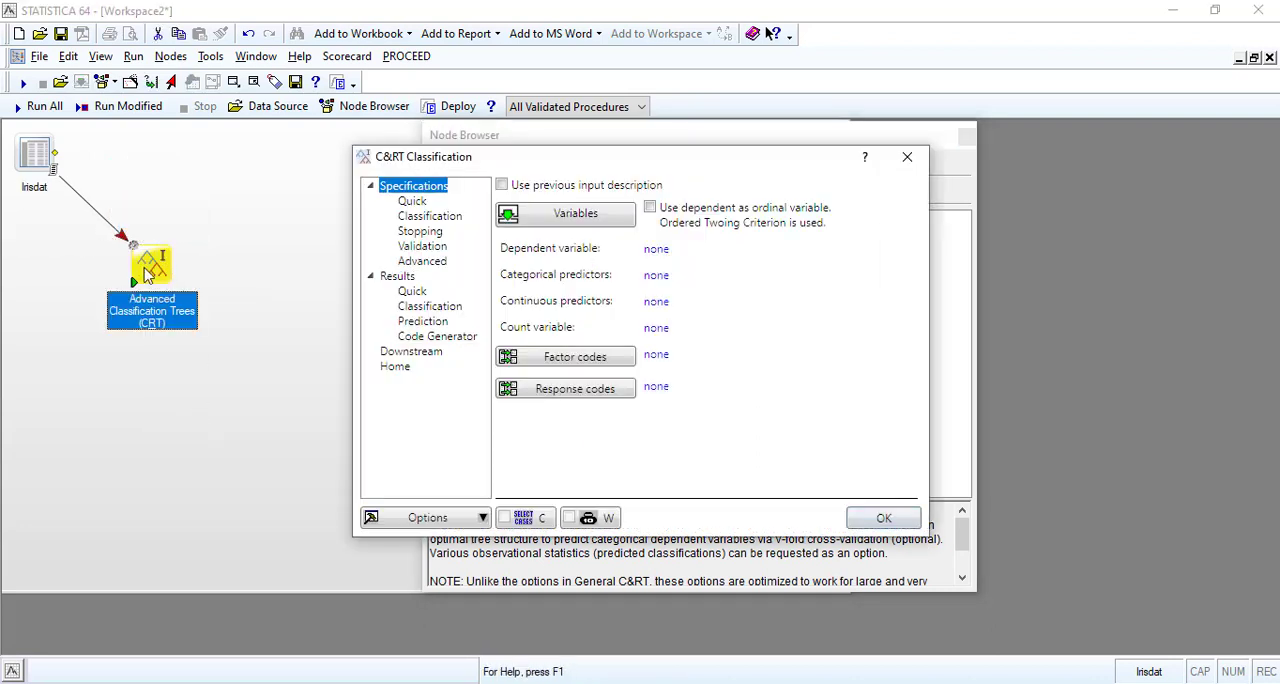
click(572, 214)
click(474, 255)
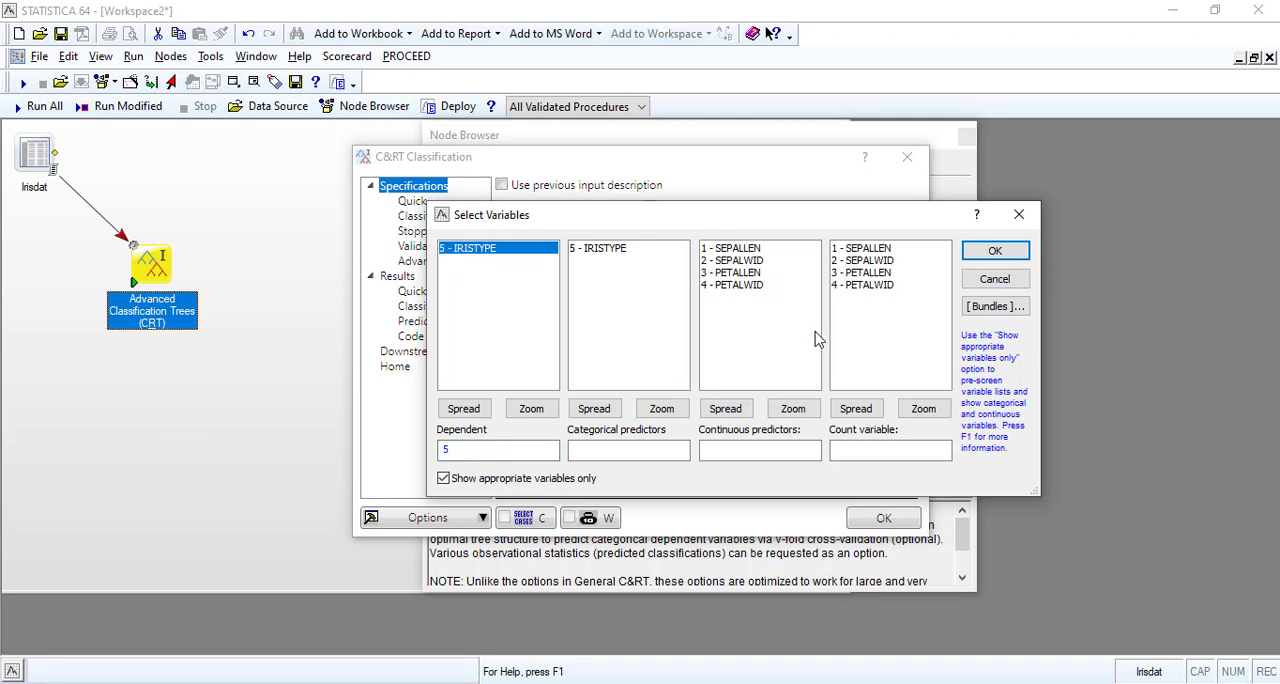
drag(728, 249, 730, 286)
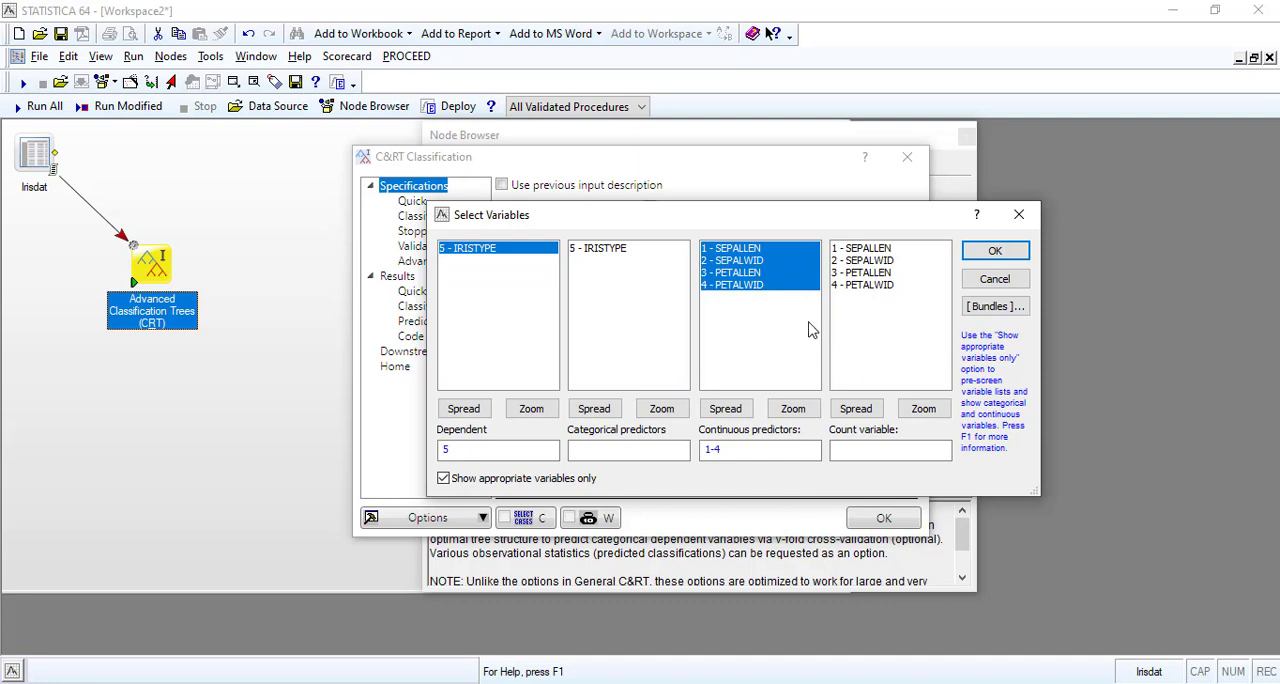
Review the values and descriptive statistics of IRISTYPE and PETALWID, and accept the variable selection.
click(658, 410)
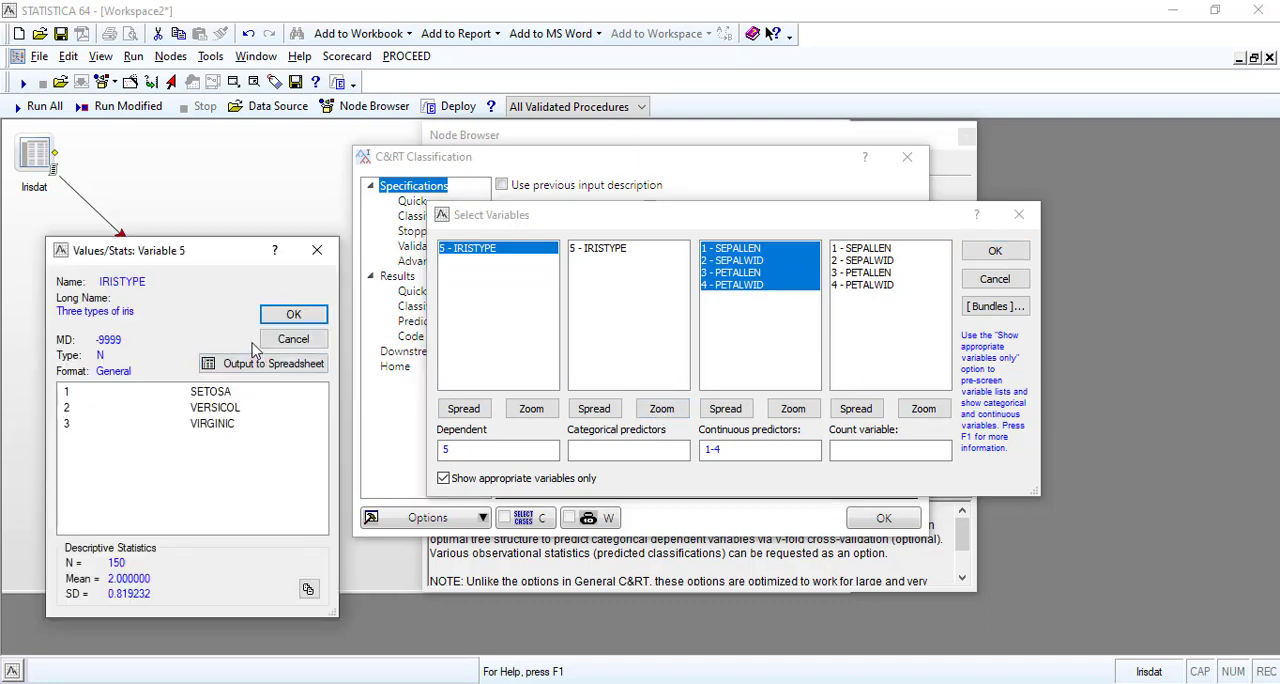
click(290, 340)
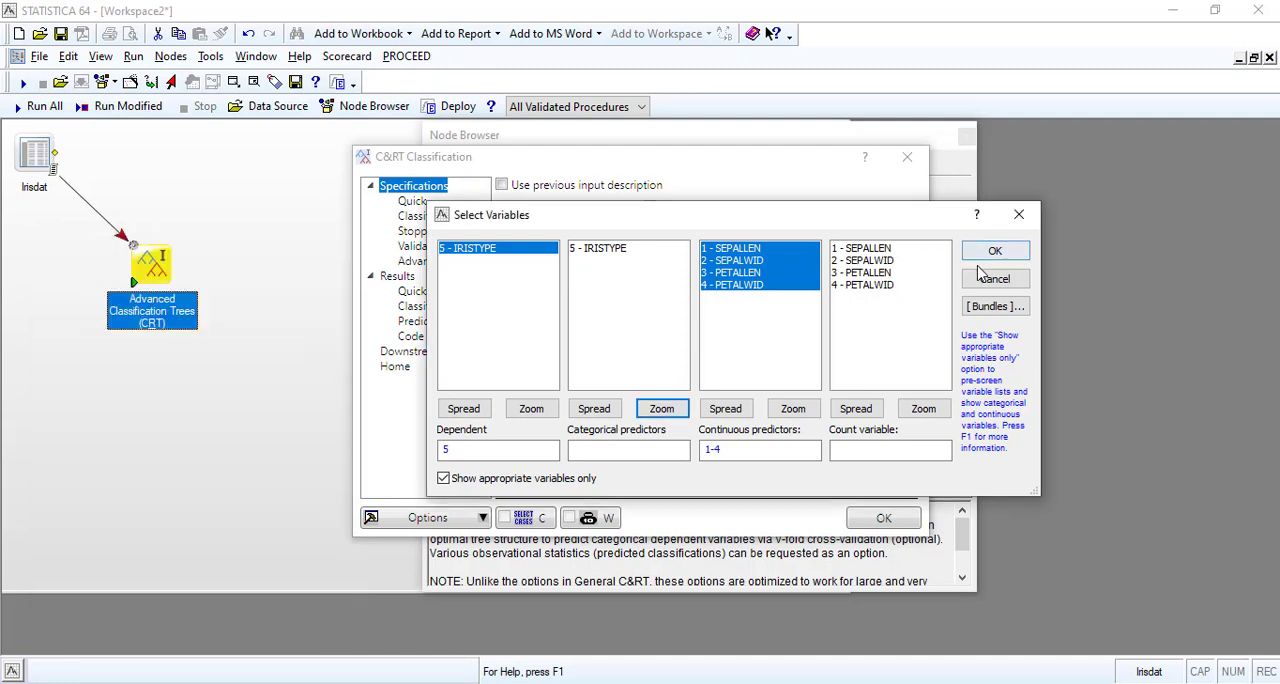
click(790, 409)
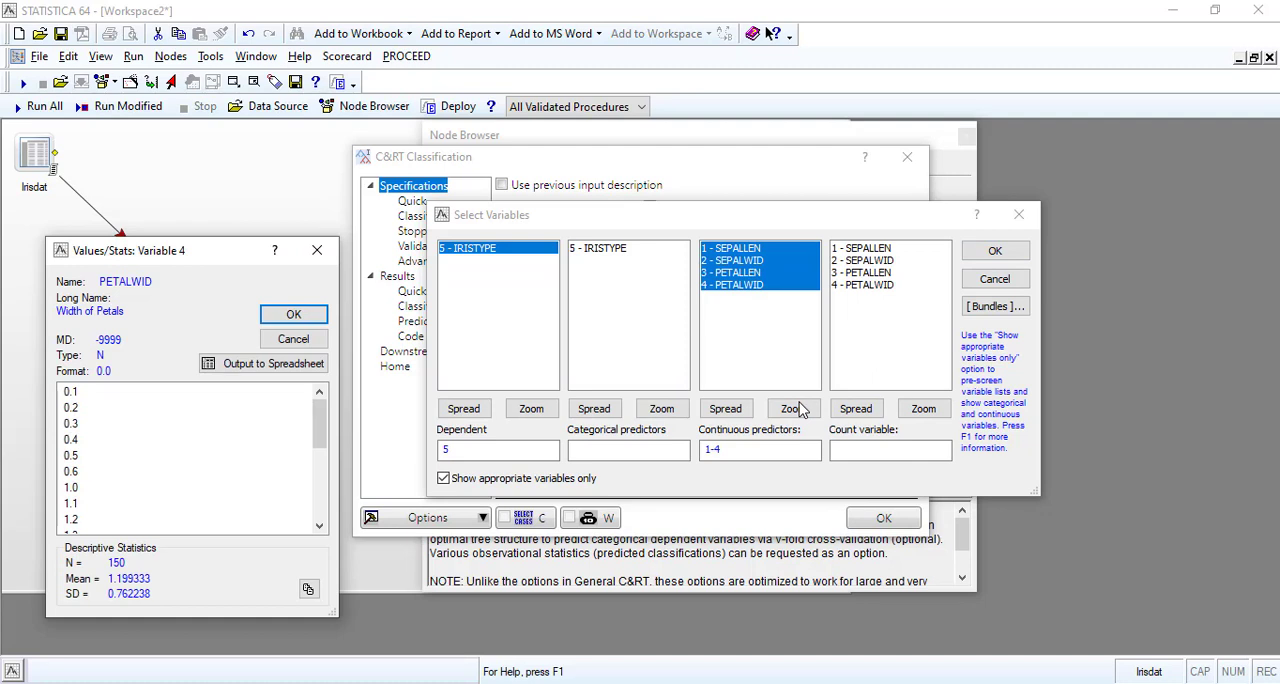
click(292, 339)
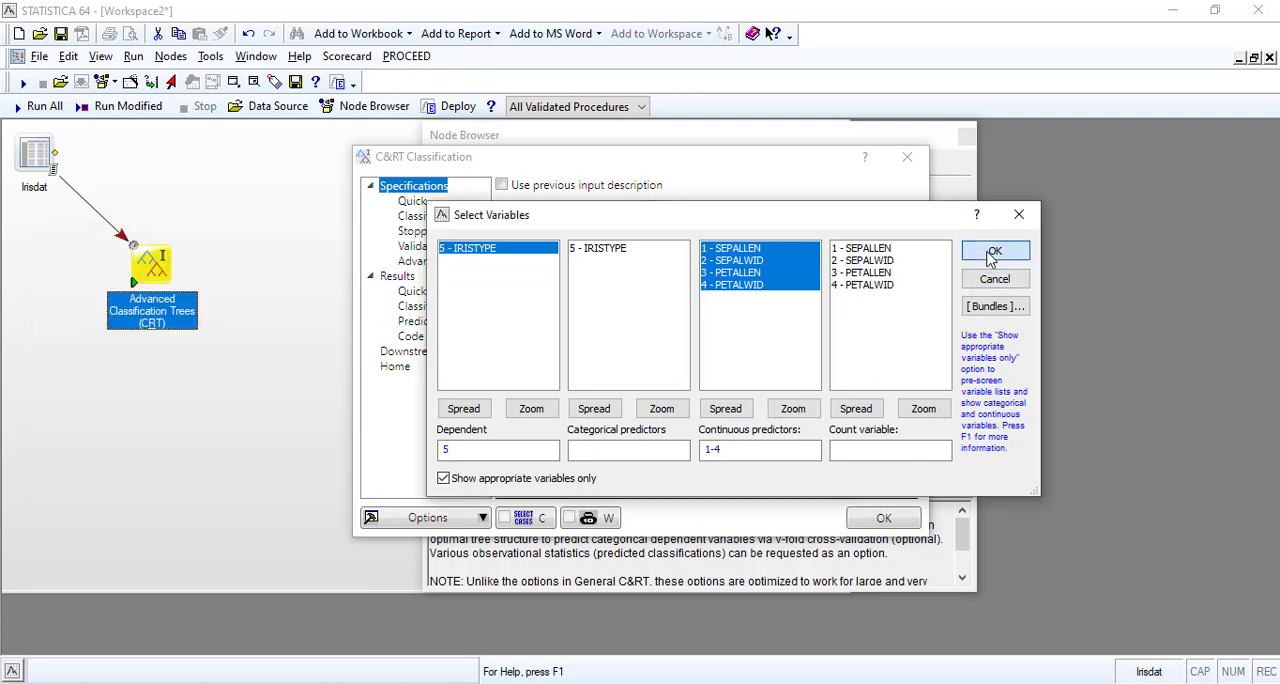
click(993, 252)
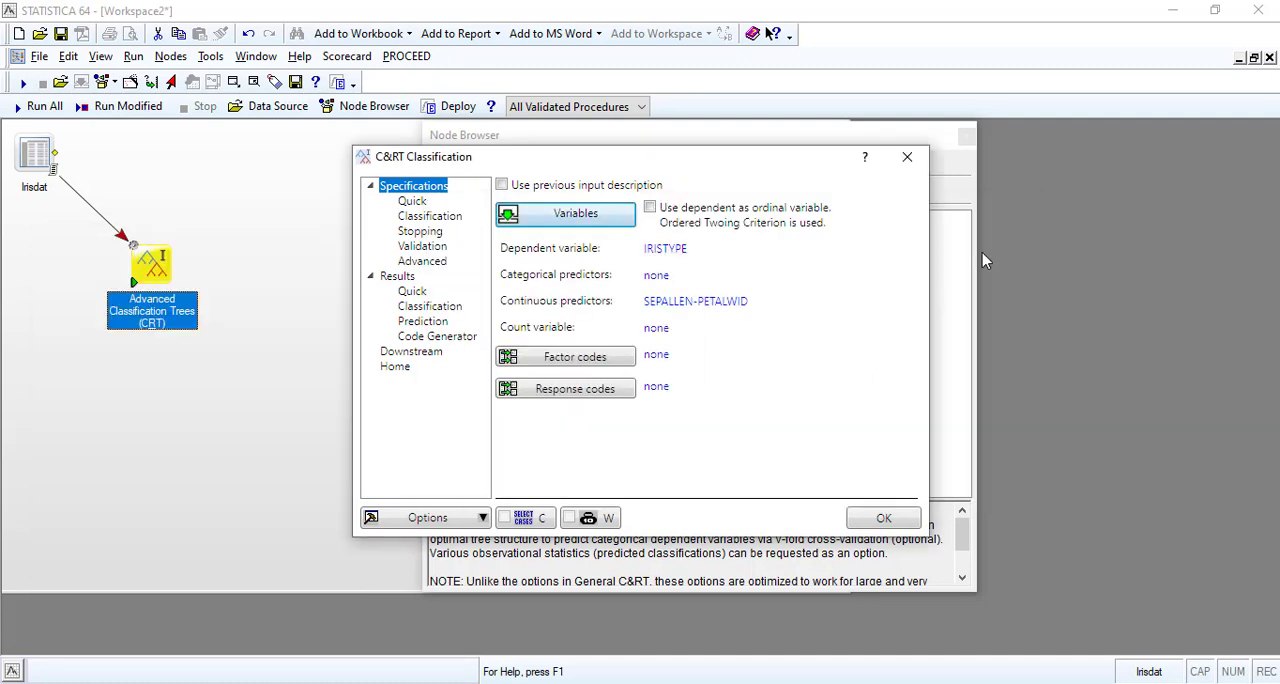
Try to specify the factor codes for the classification model.
click(583, 357)
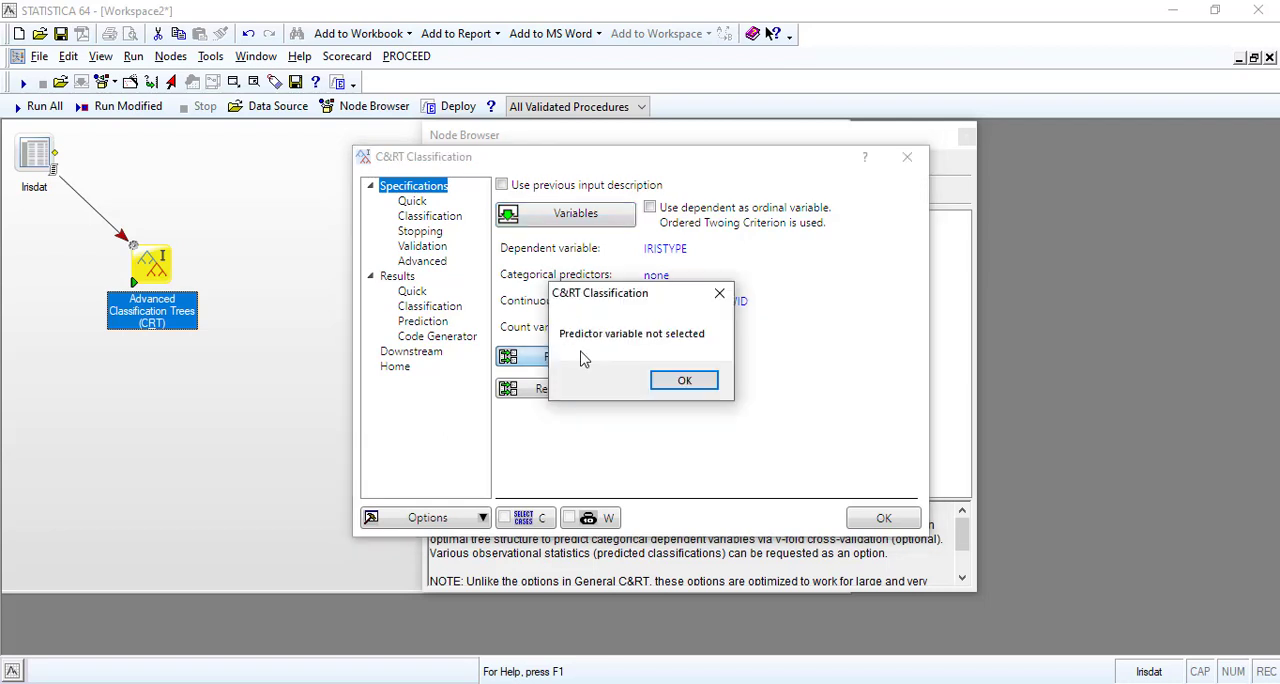
click(687, 381)
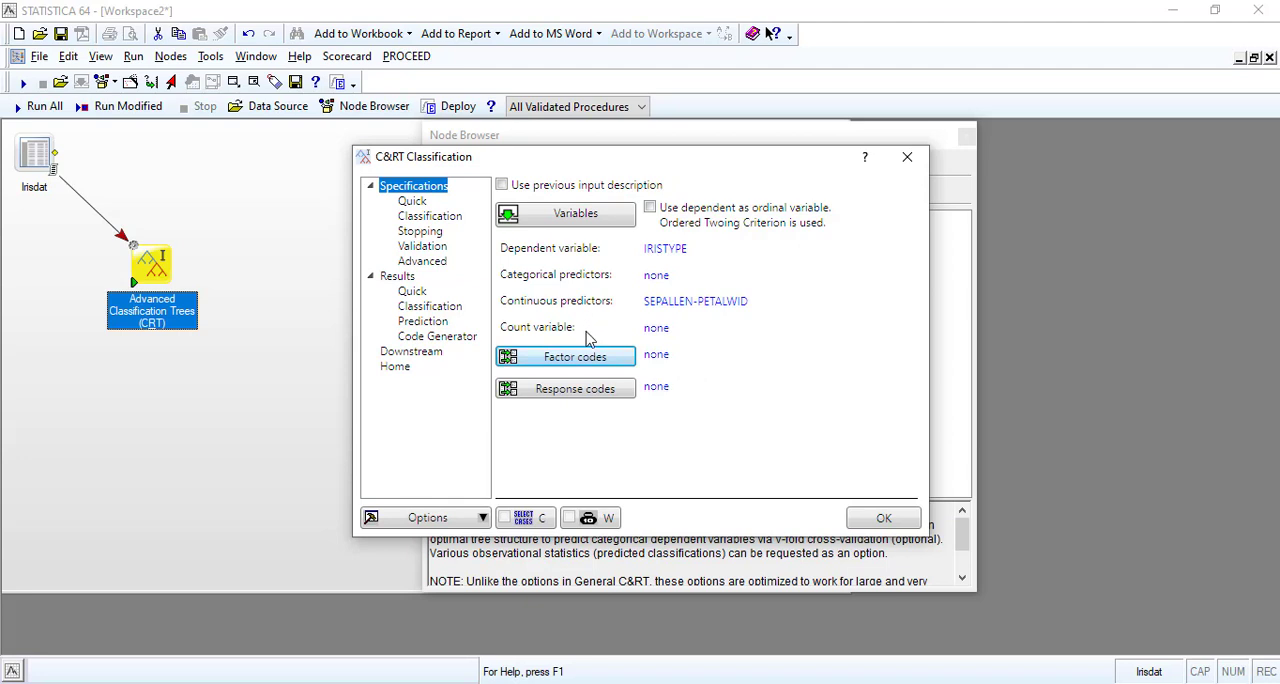
click(577, 360)
click(683, 381)
Try adding IRISTYPE as a categorical predictor, clear that entry again and accept the variable selection.
click(588, 224)
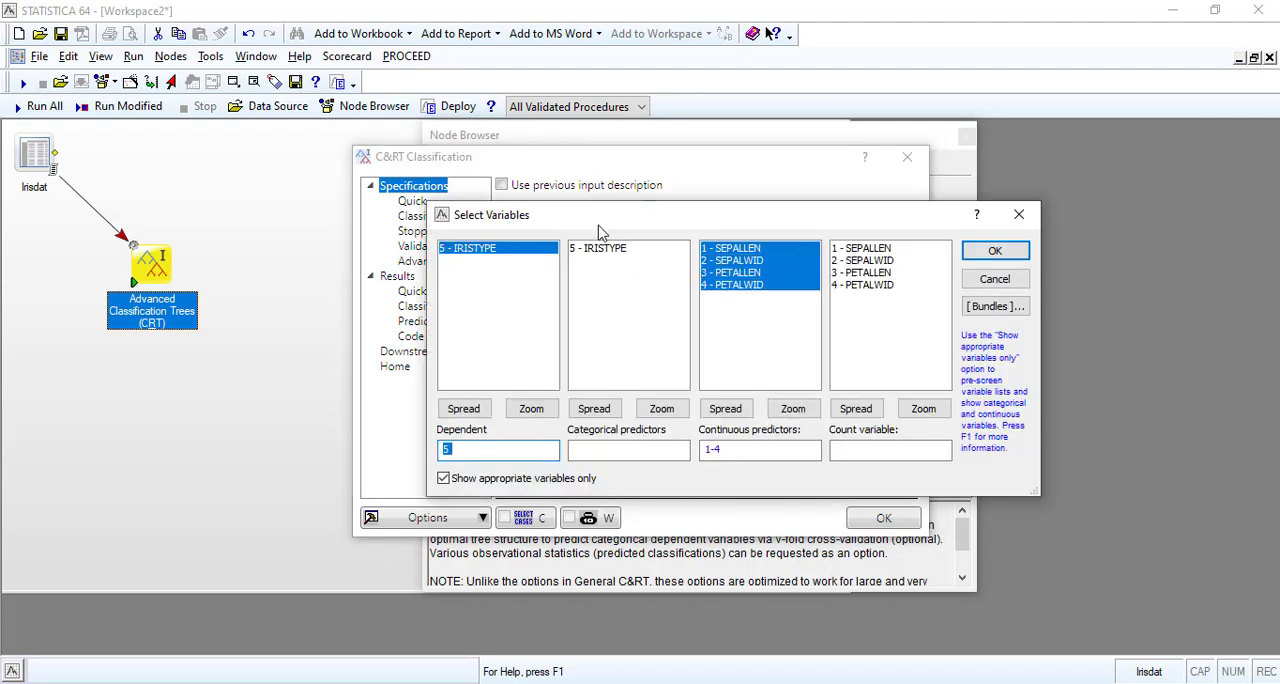
click(612, 254)
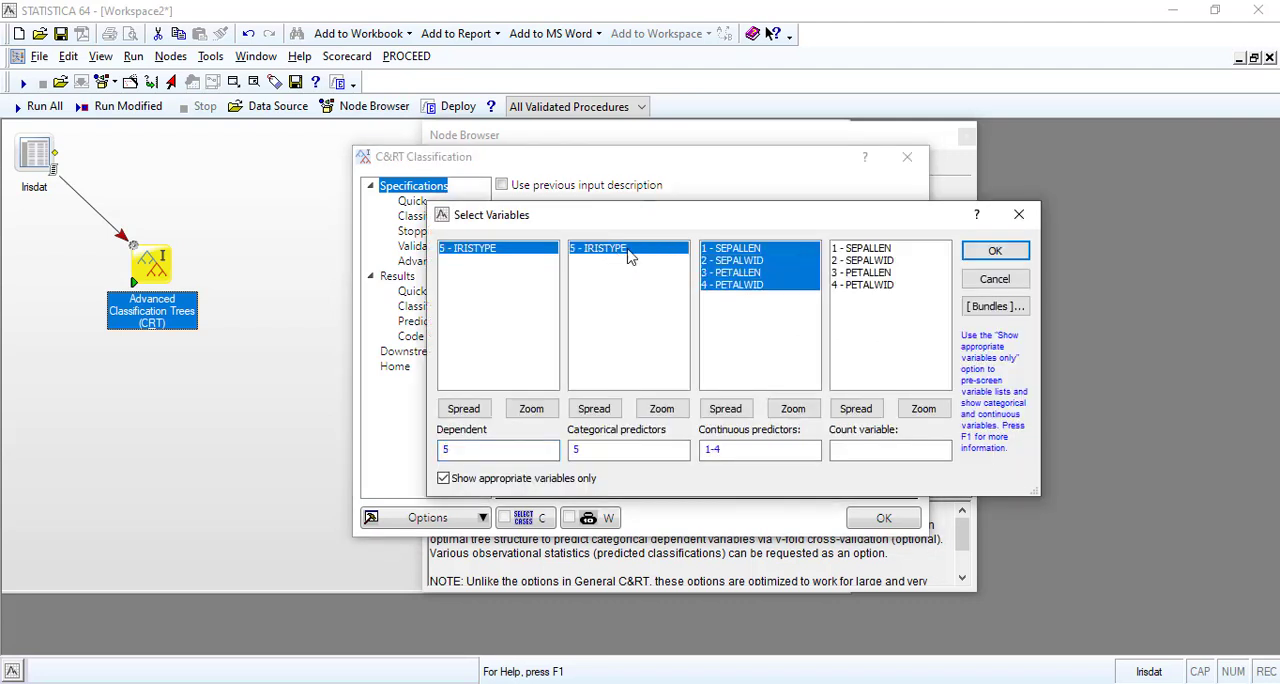
click(990, 252)
click(757, 400)
click(593, 452)
drag(593, 452, 566, 455)
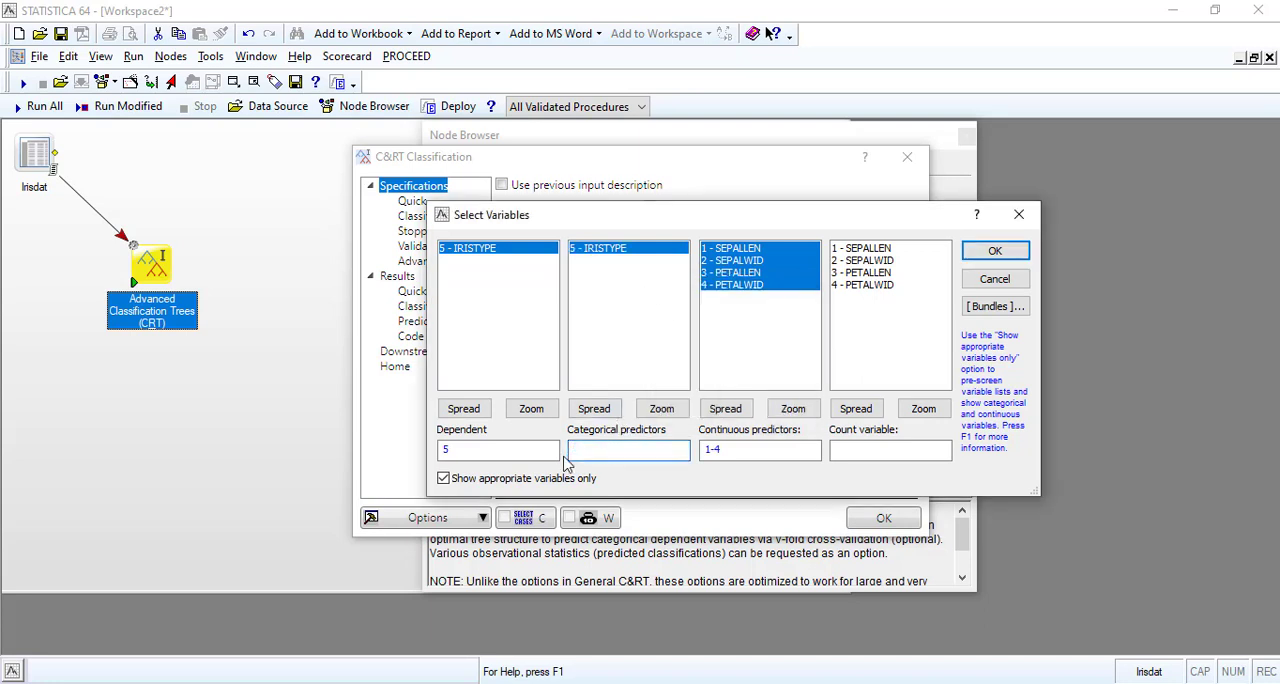
click(982, 251)
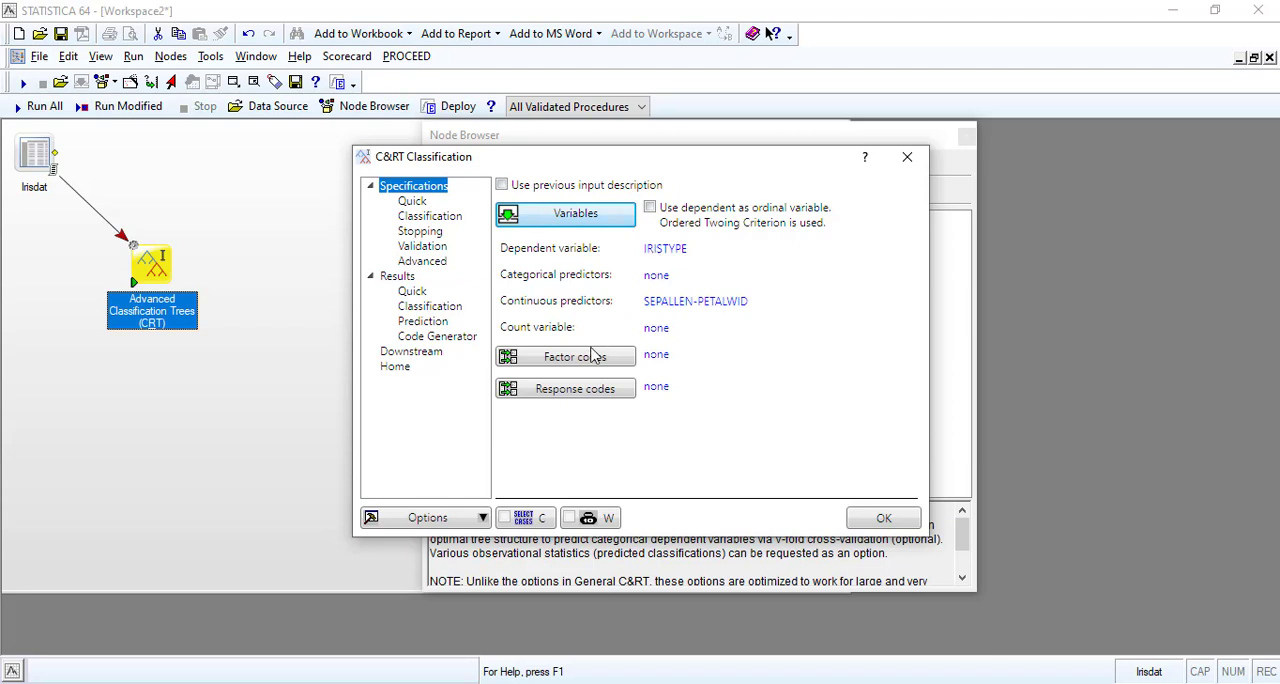
Set the response codes to include all categories of IRISTYPE.
click(575, 390)
click(726, 339)
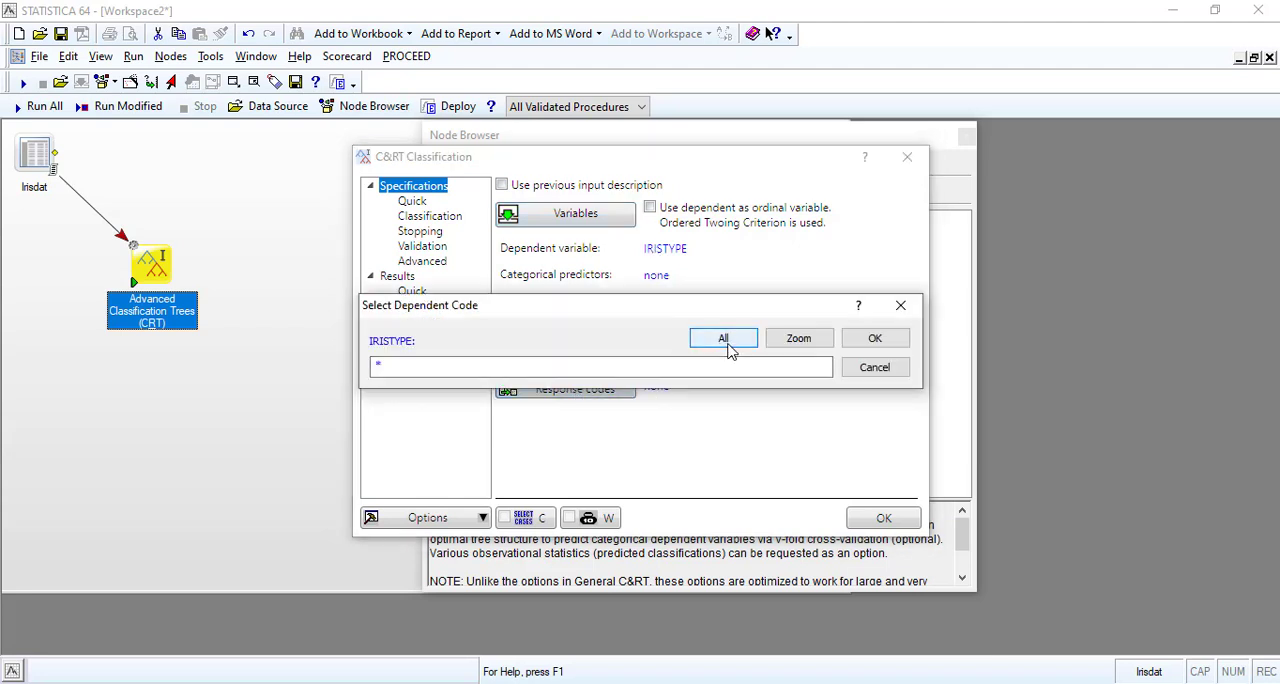
click(866, 340)
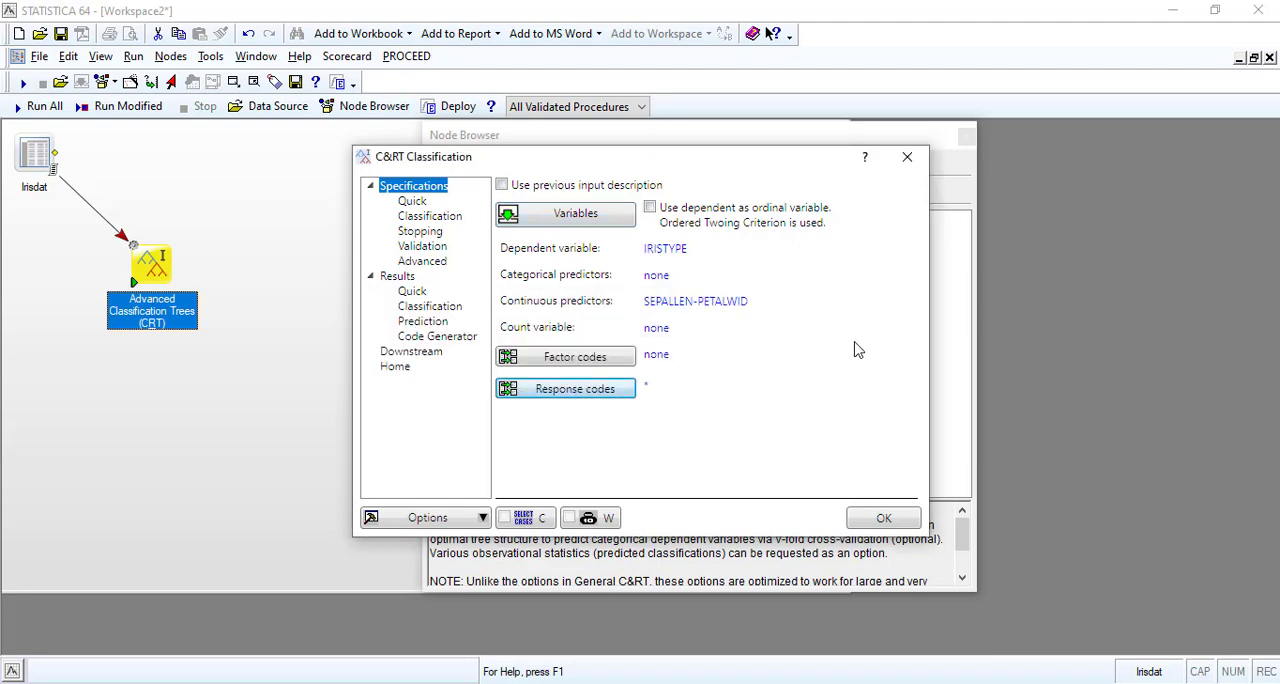
Review the specification settings and enable the Tree structure, Importance plot and Tree browser outputs in the quick results.
click(415, 203)
click(428, 218)
click(430, 232)
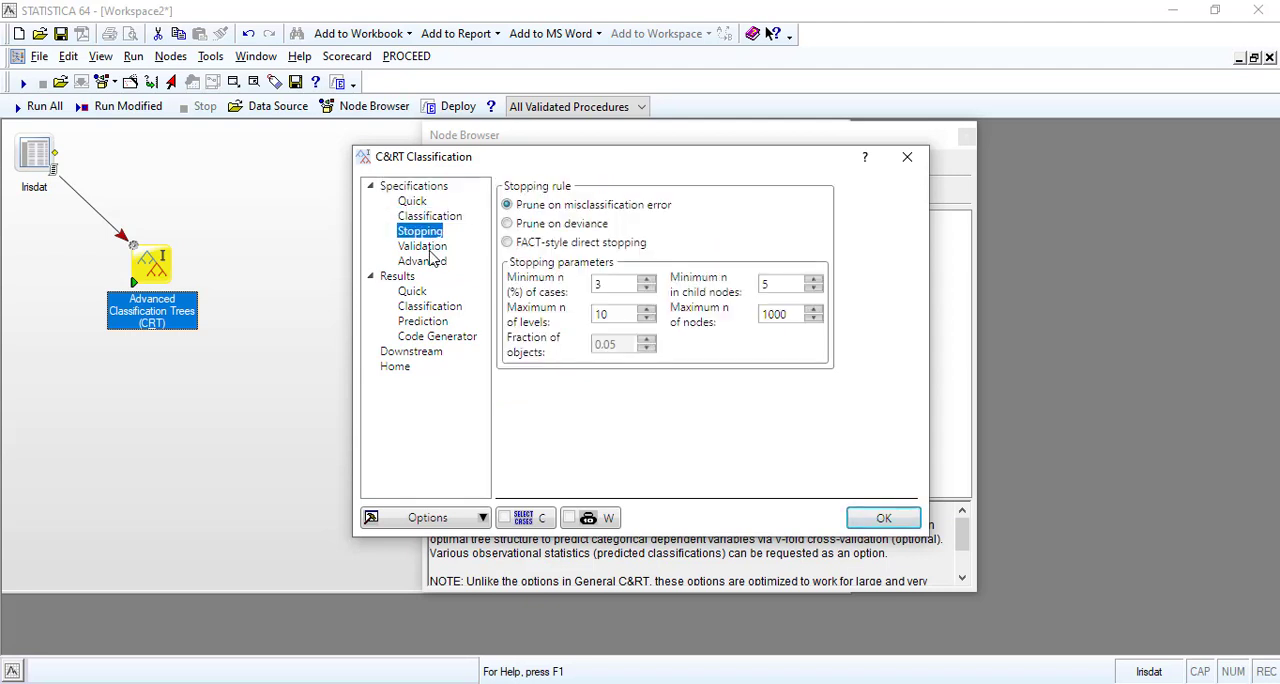
click(428, 248)
click(430, 262)
click(418, 292)
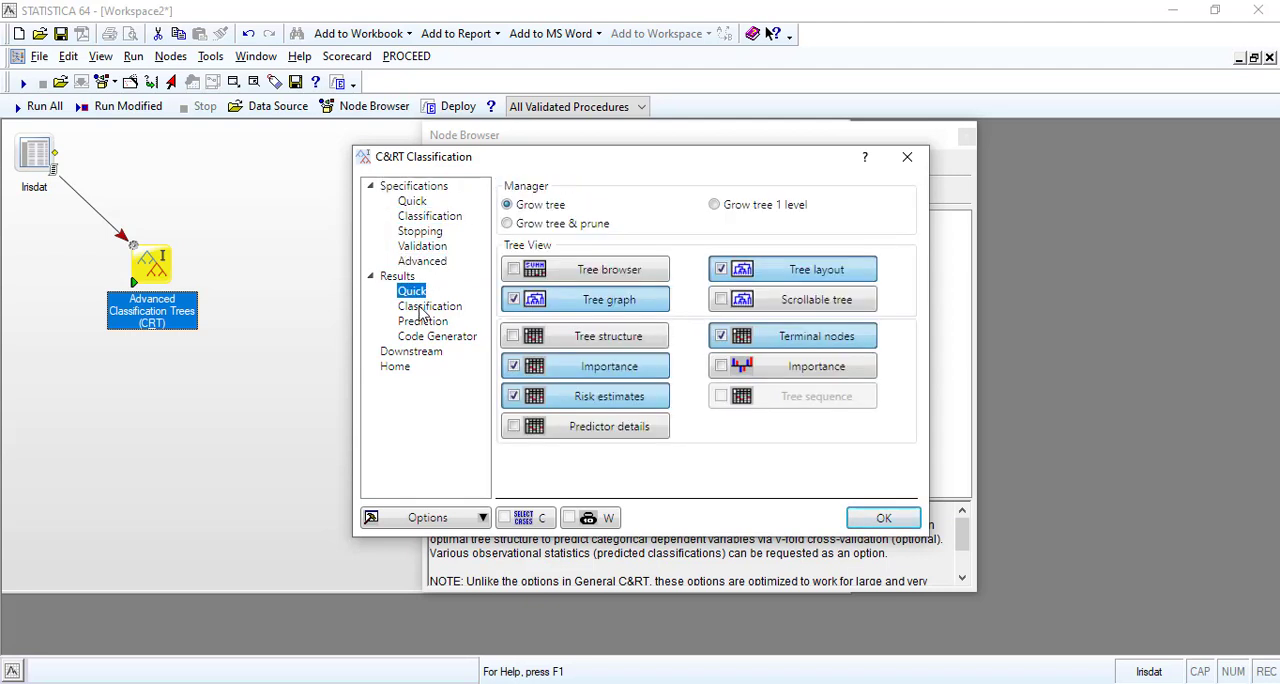
click(514, 337)
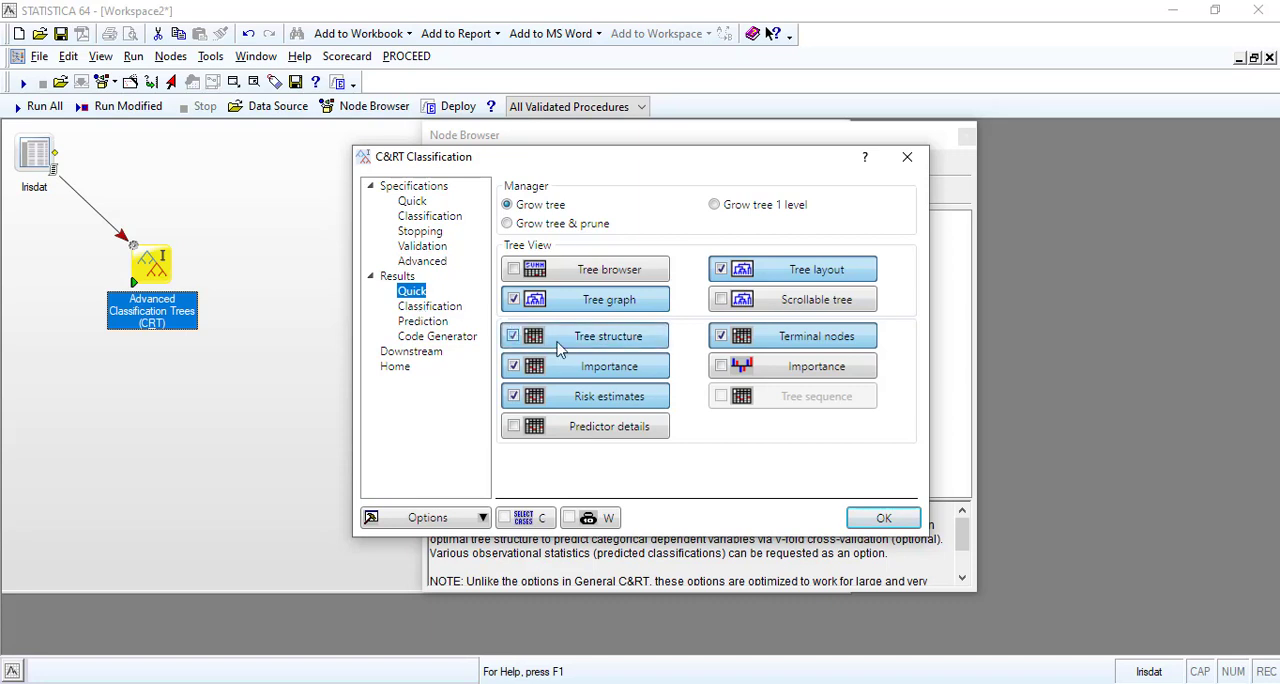
click(720, 368)
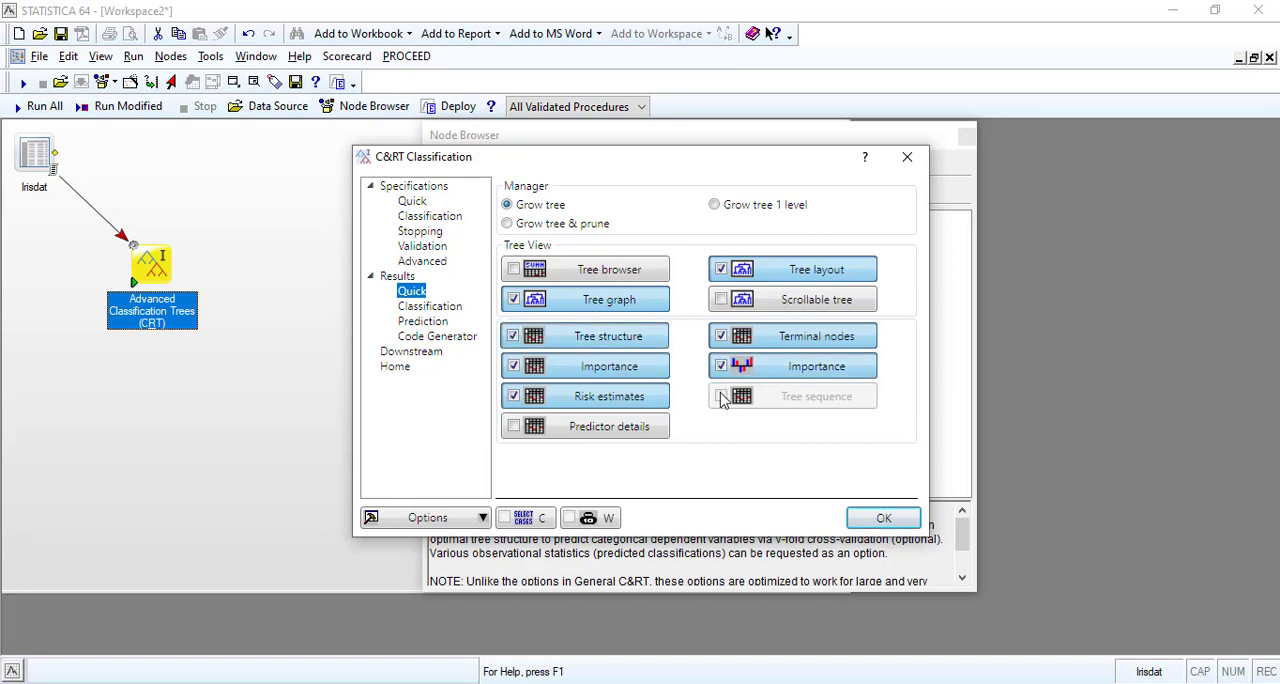
click(514, 270)
Enable the Predicted vs. observed by classes output, check the prediction and code generator options, and accept the node's parameters.
click(430, 306)
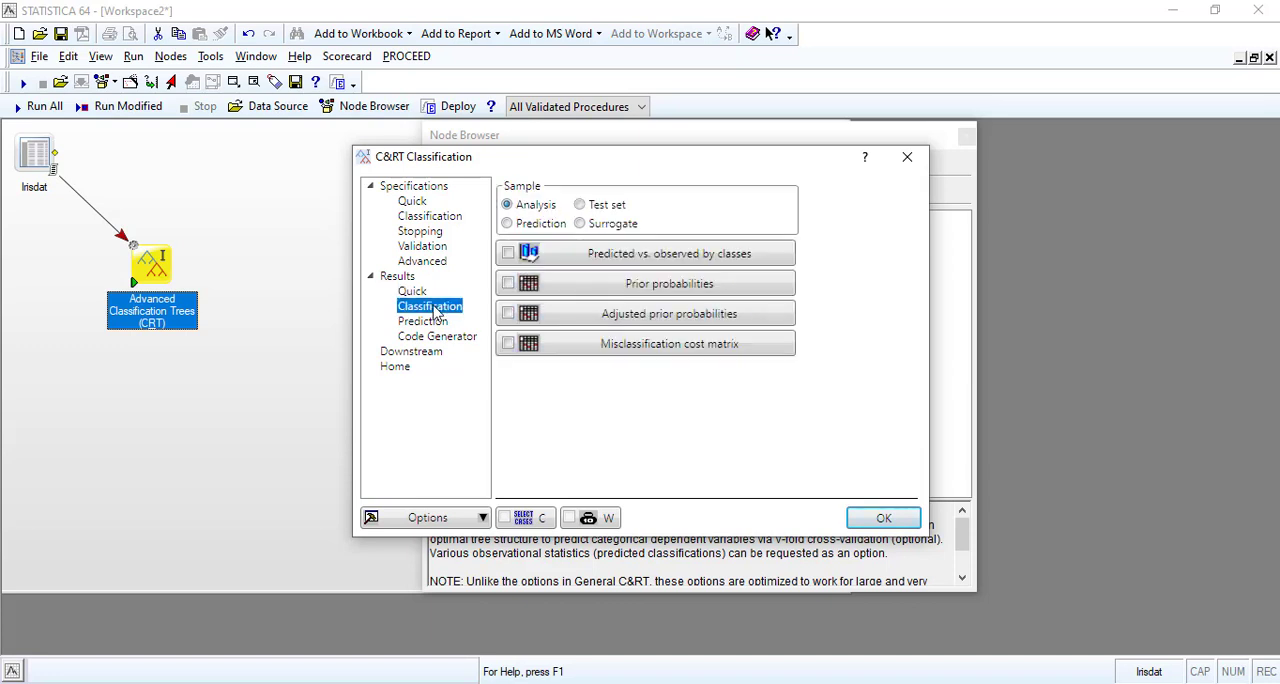
click(430, 267)
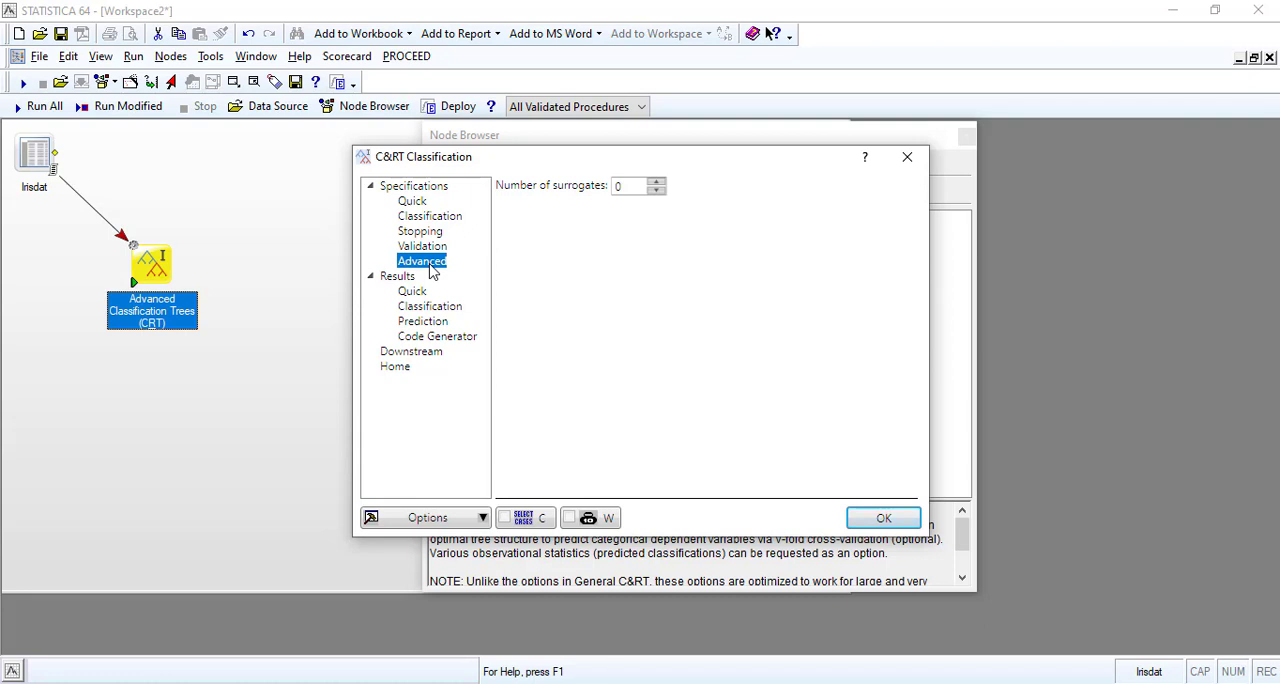
click(430, 306)
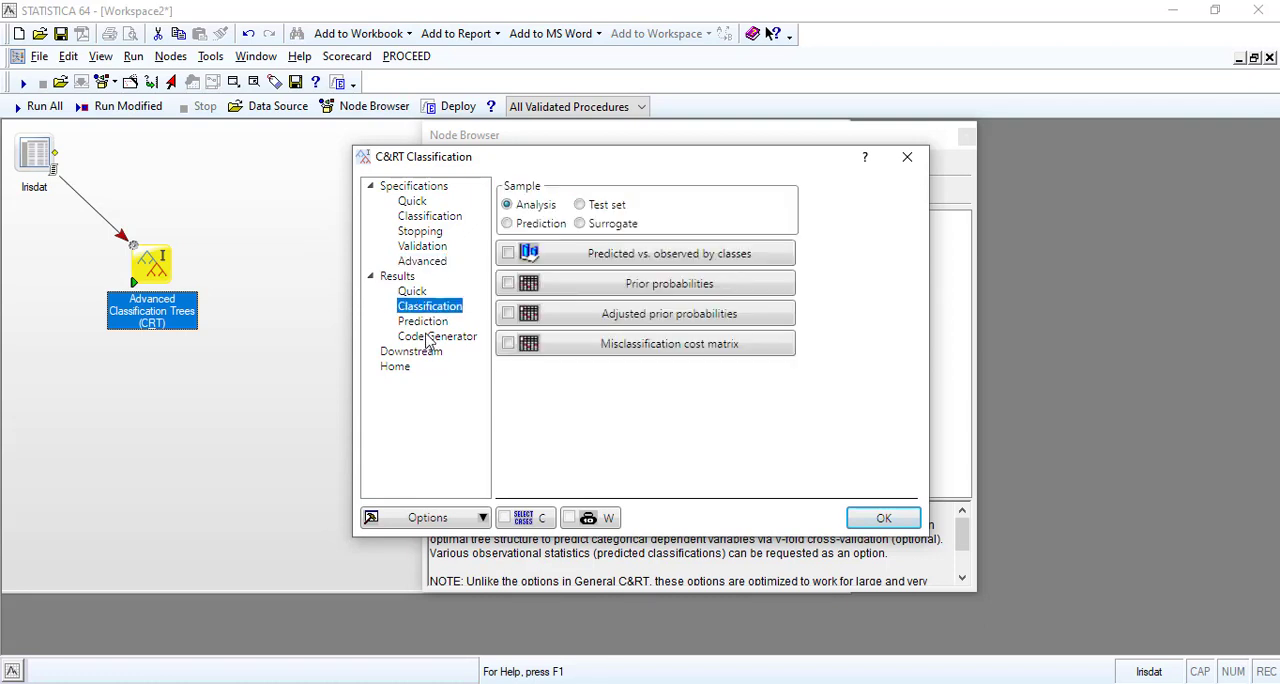
click(508, 252)
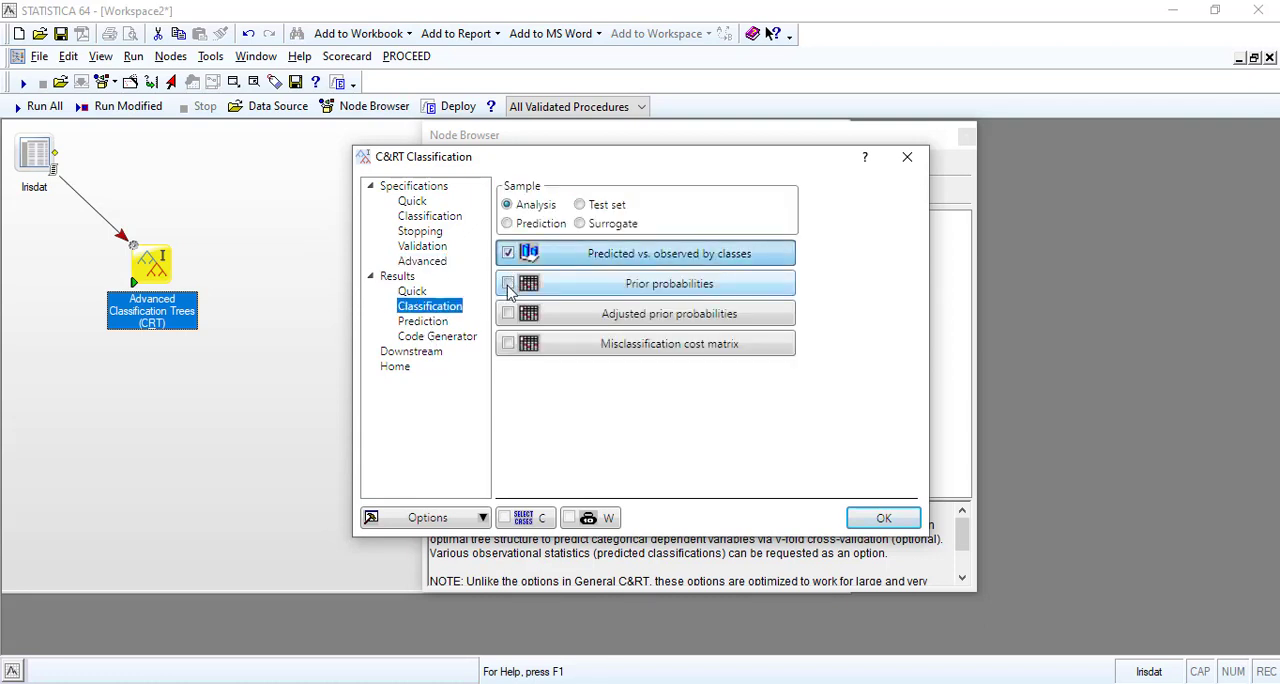
click(420, 321)
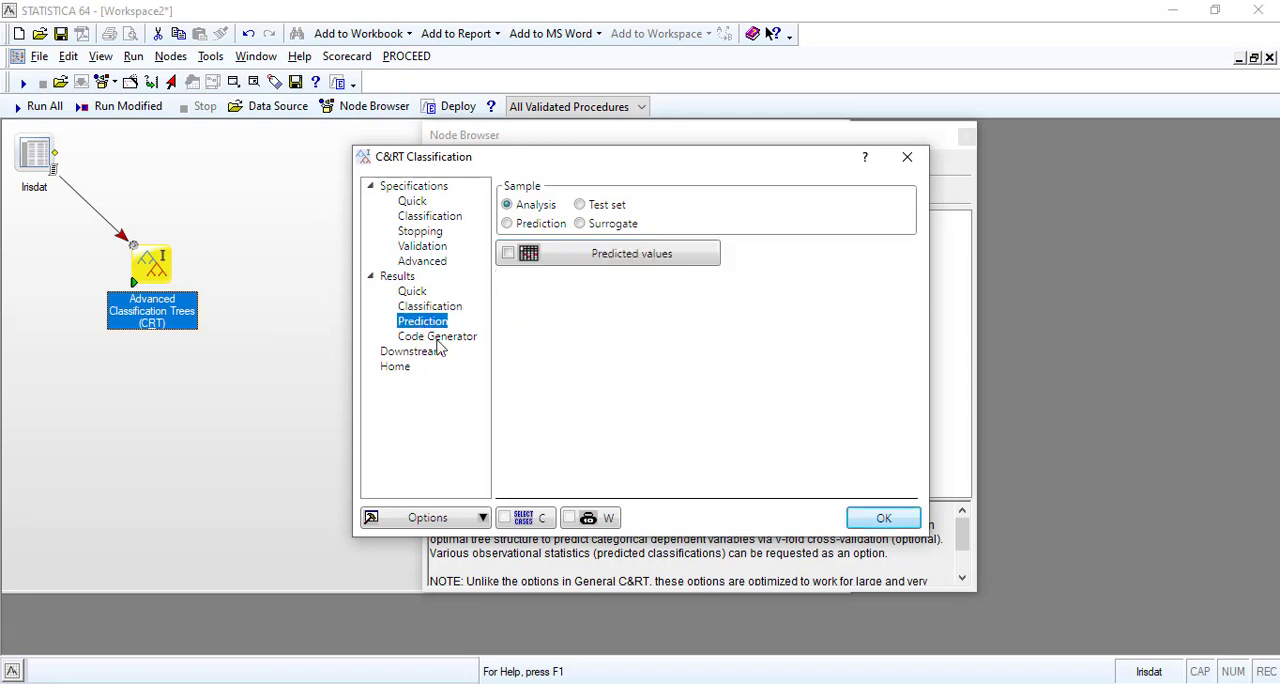
click(438, 338)
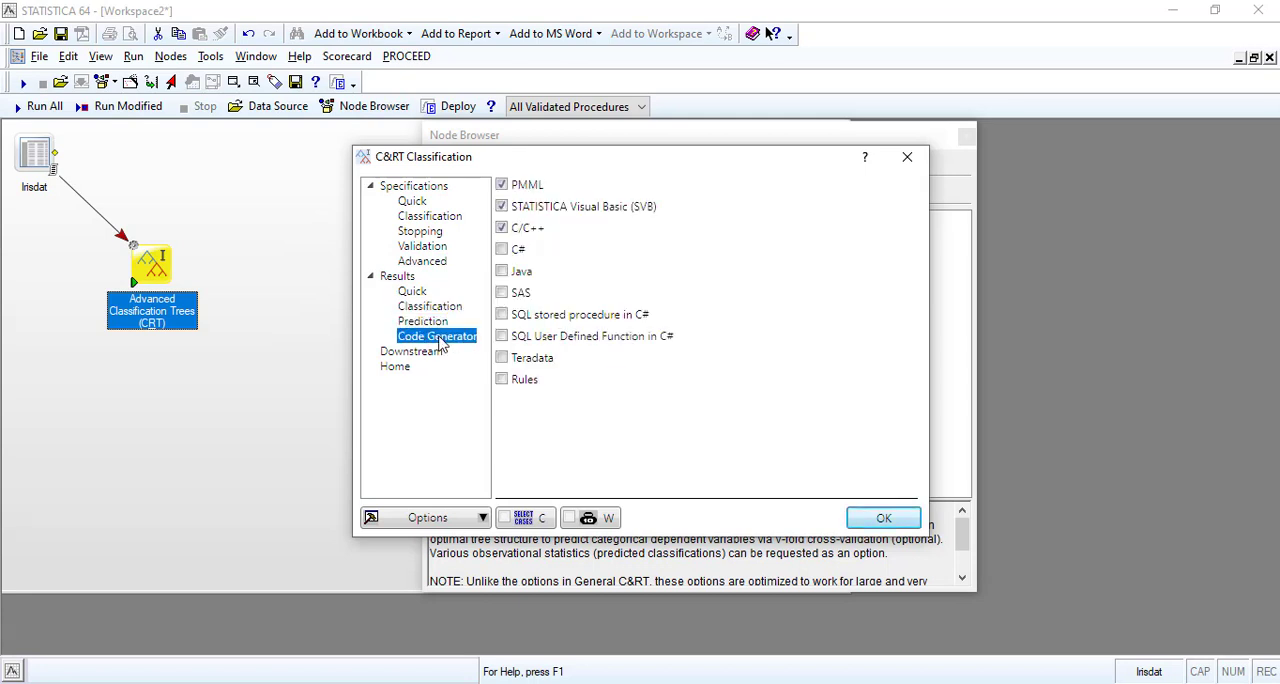
click(872, 517)
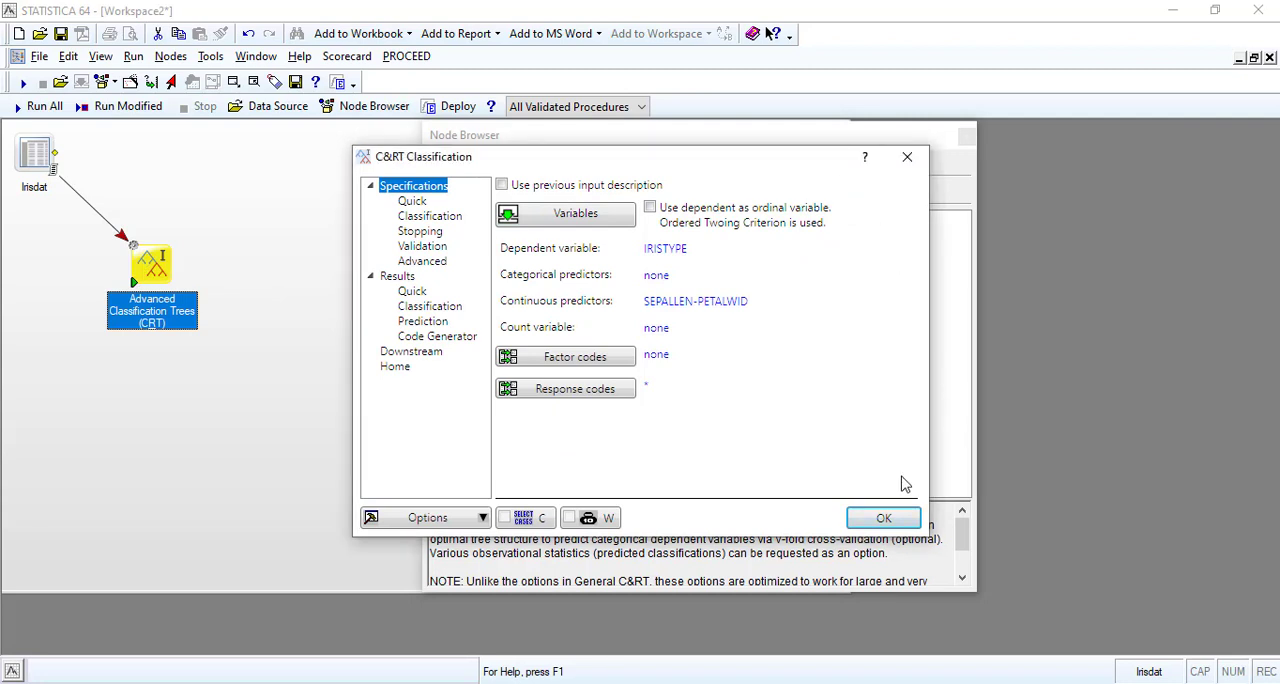
click(884, 517)
Run the Advanced Classification Trees node and open the Interactive Trees C/C++ deployment code from its results.
right_click(148, 268)
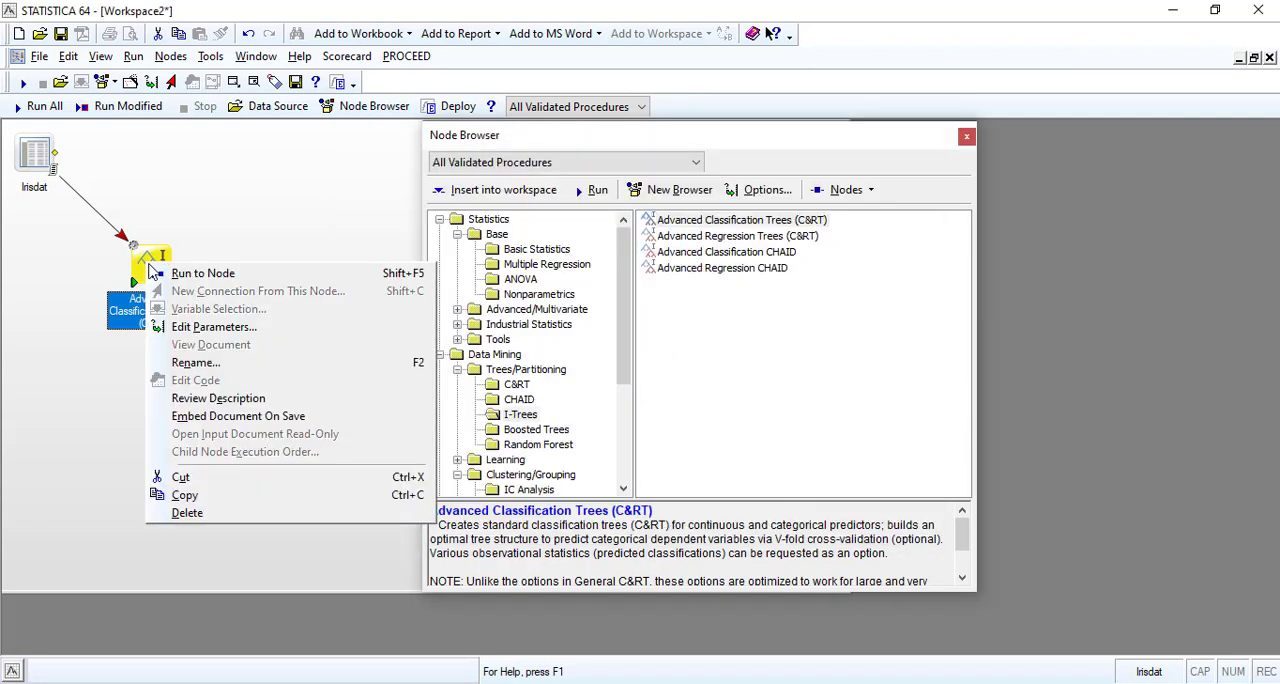
click(160, 273)
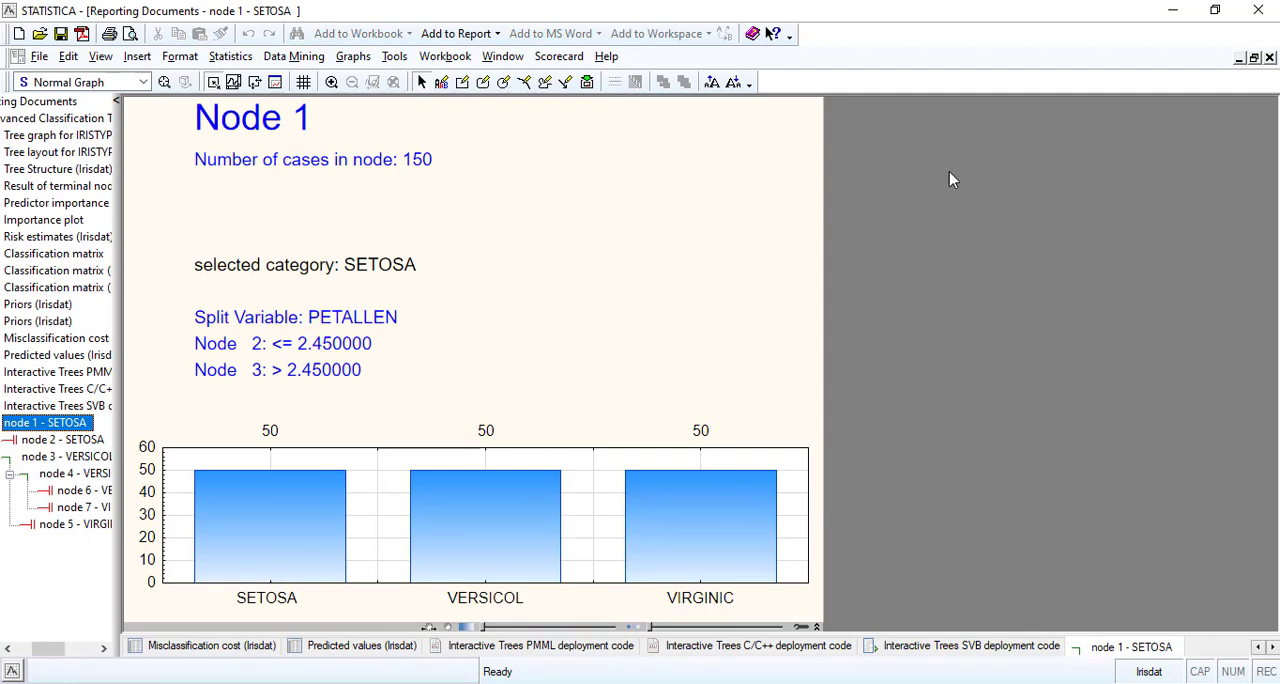
click(42, 390)
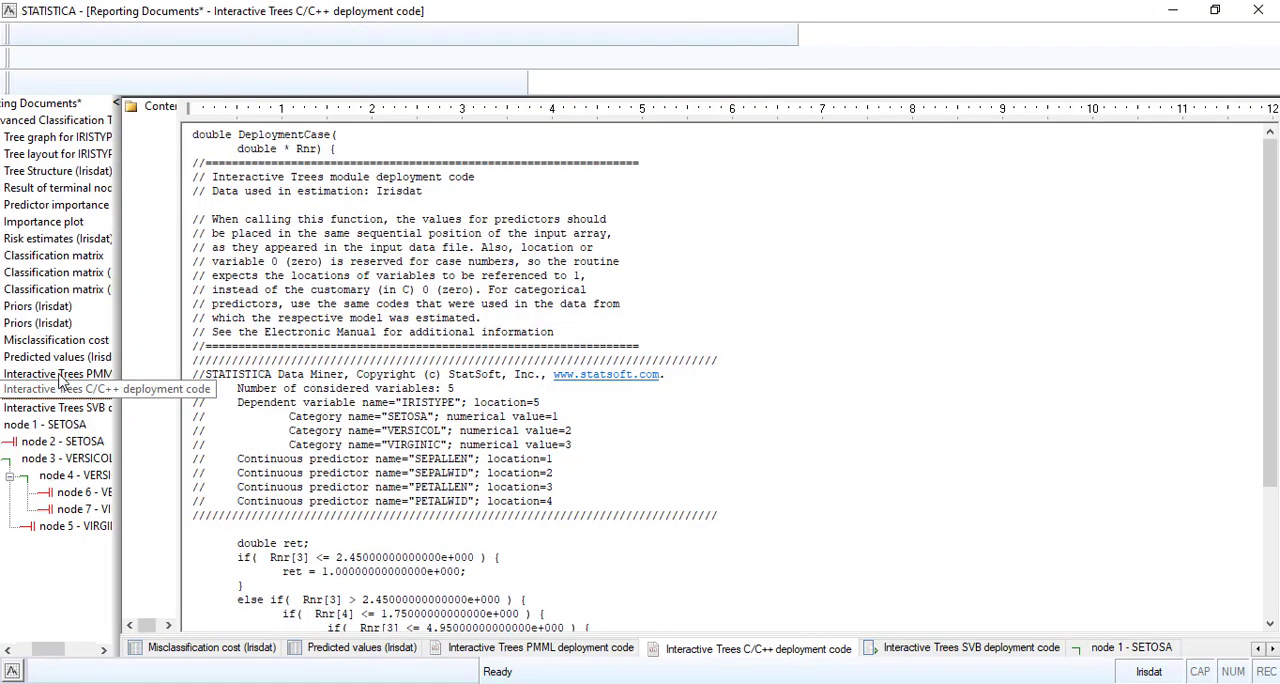
Open the Tree graph for IRISTYPE and widen the results list so its item names are readable.
click(65, 357)
click(67, 341)
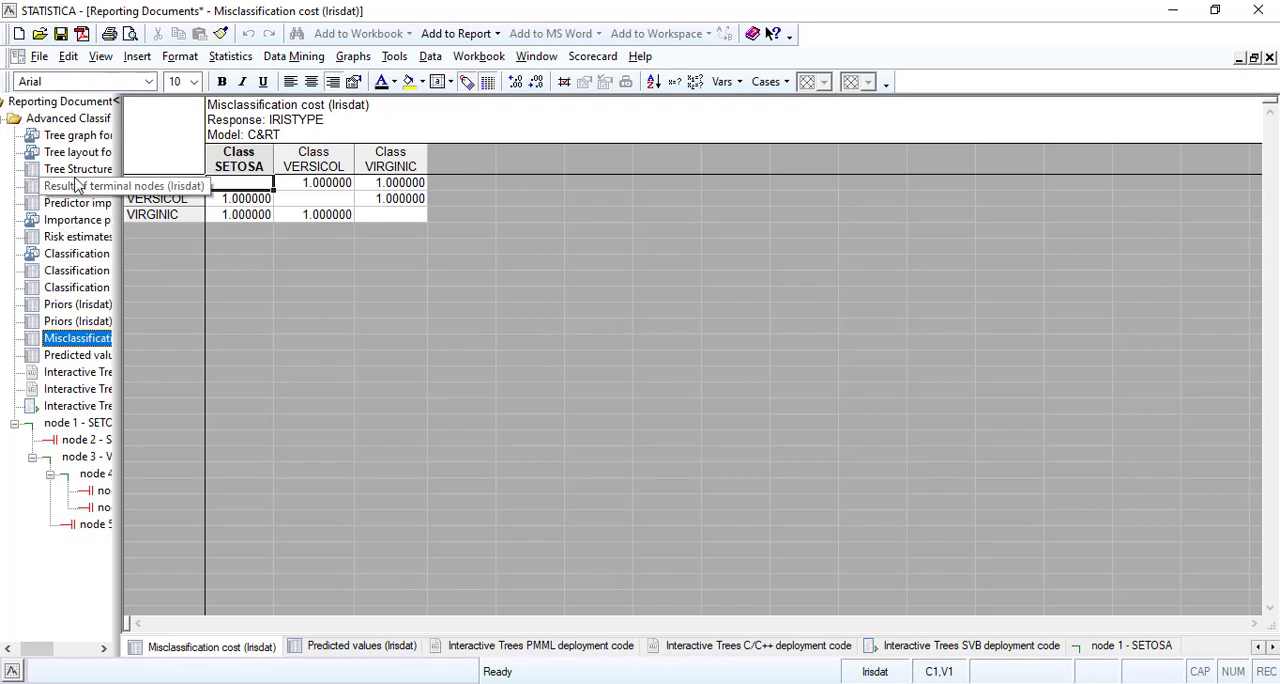
click(80, 136)
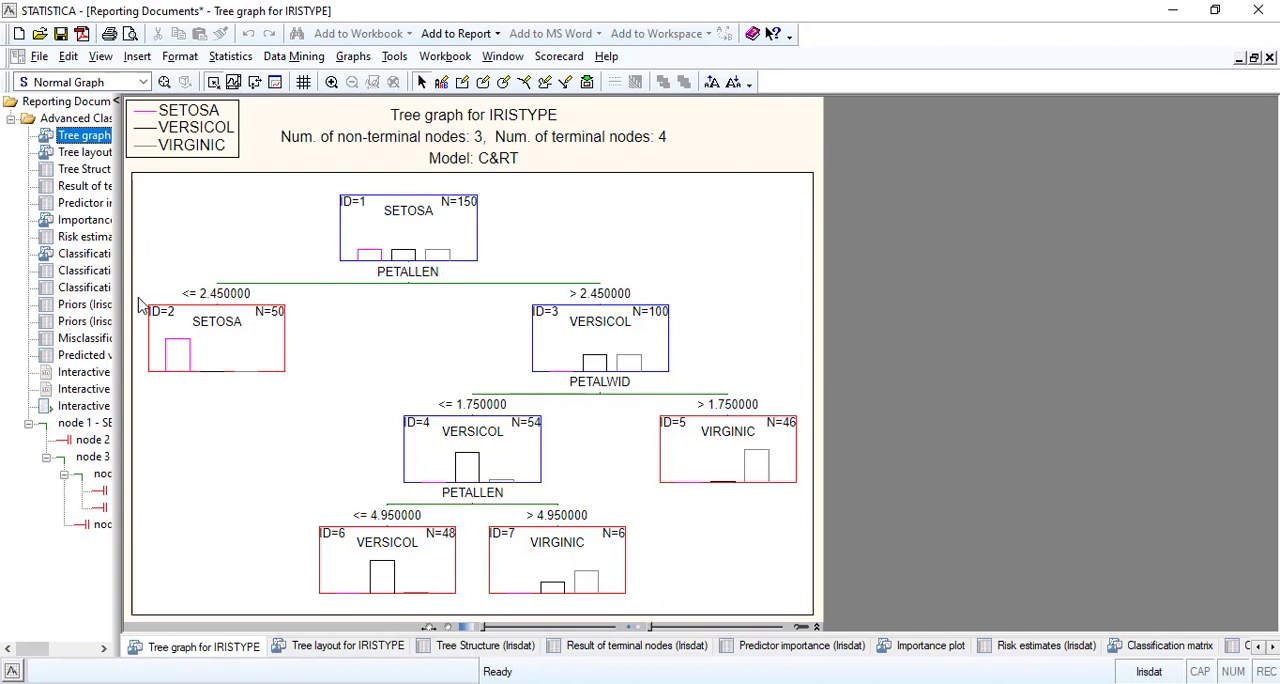
drag(250, 311, 314, 320)
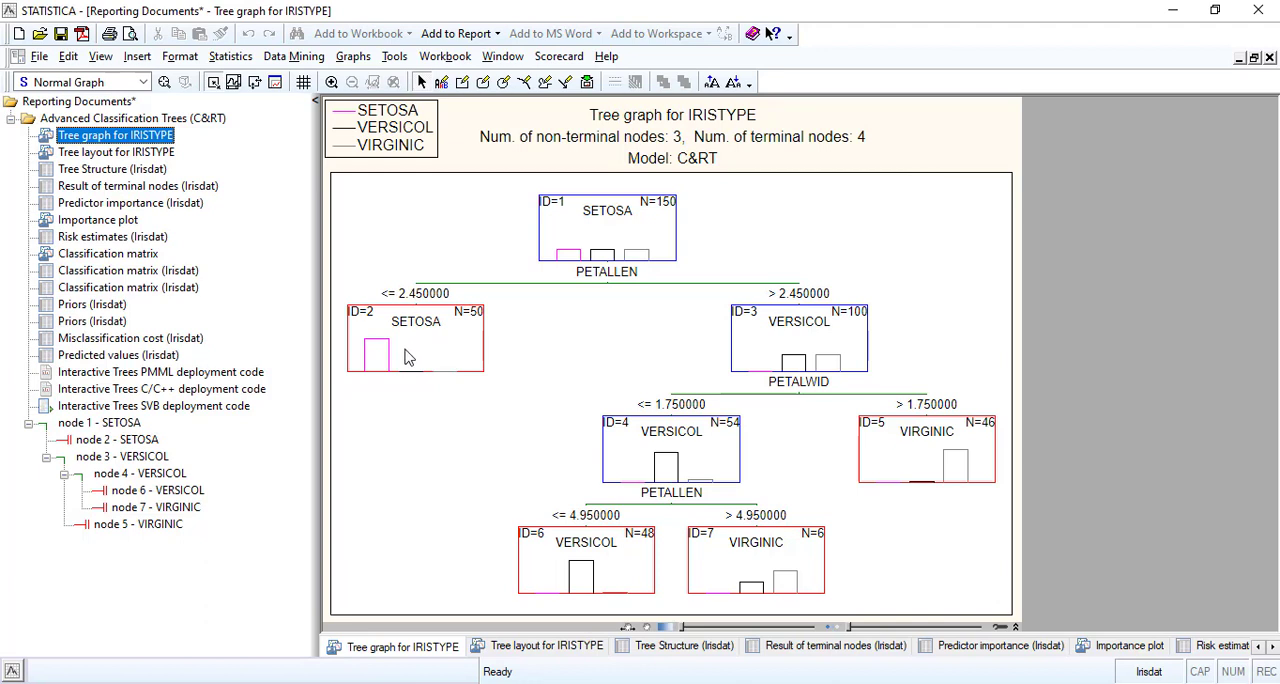
Compare the node 1 chart and the Tree layout for IRISTYPE with the tree graph, ending on the tree graph.
click(100, 425)
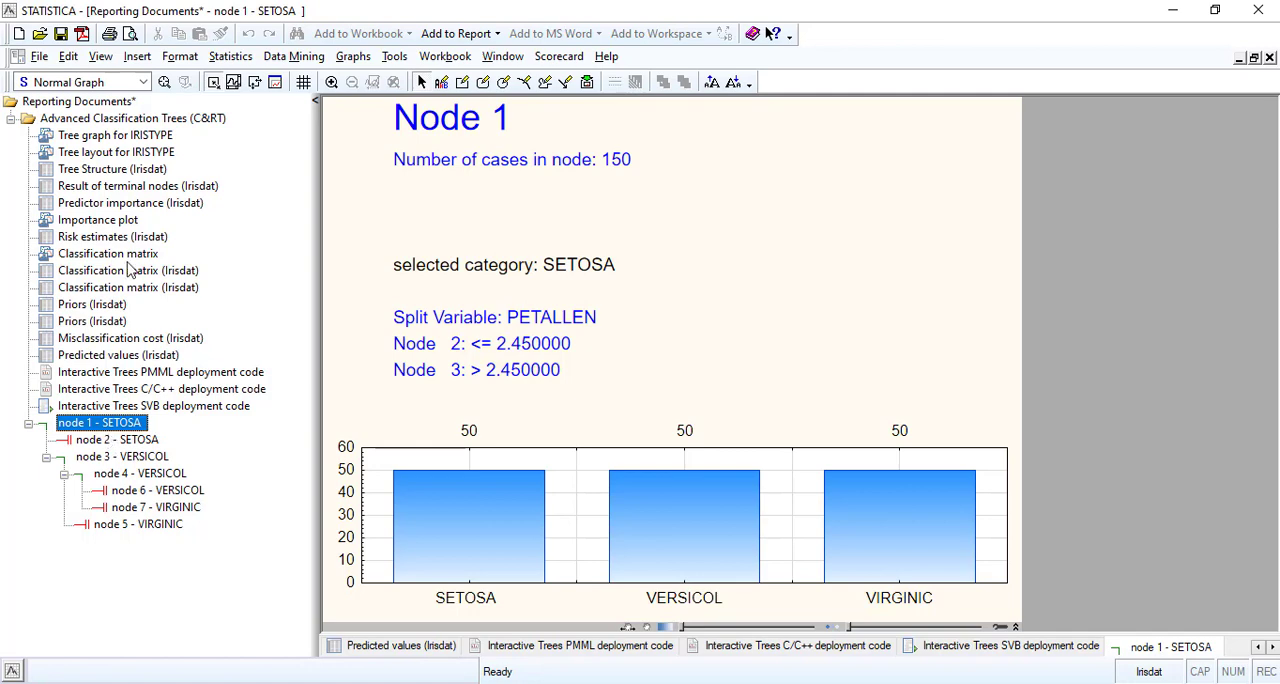
click(117, 141)
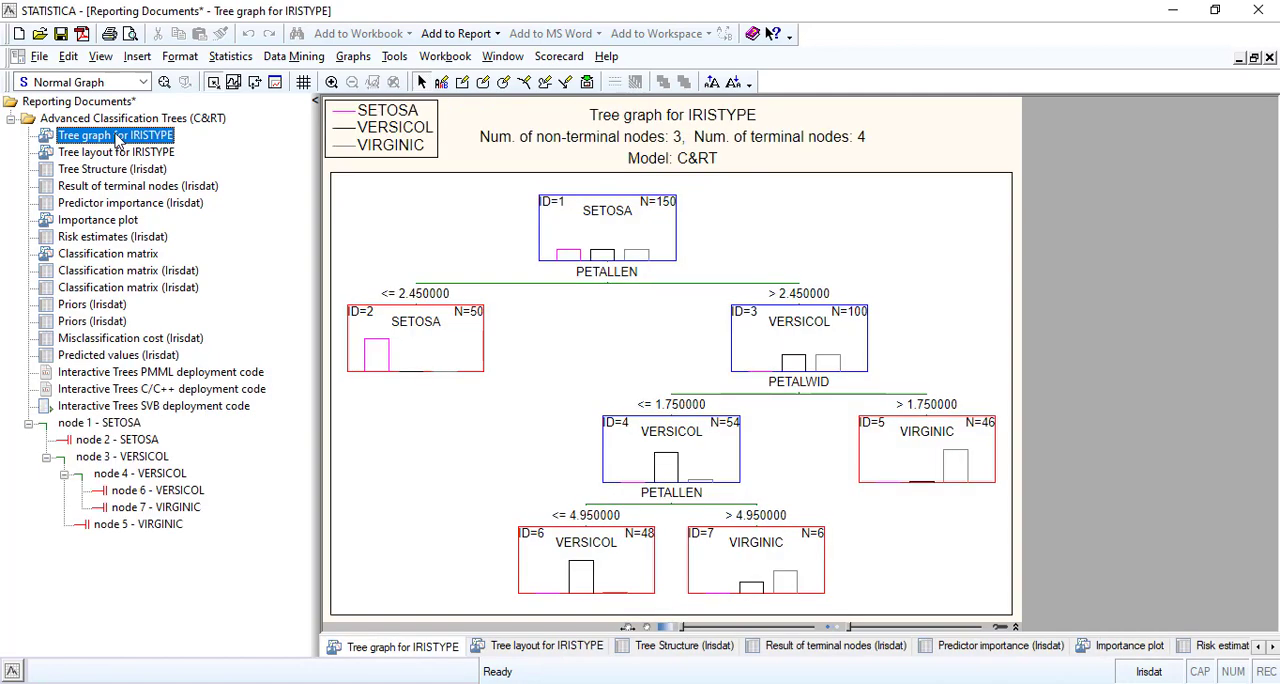
click(124, 155)
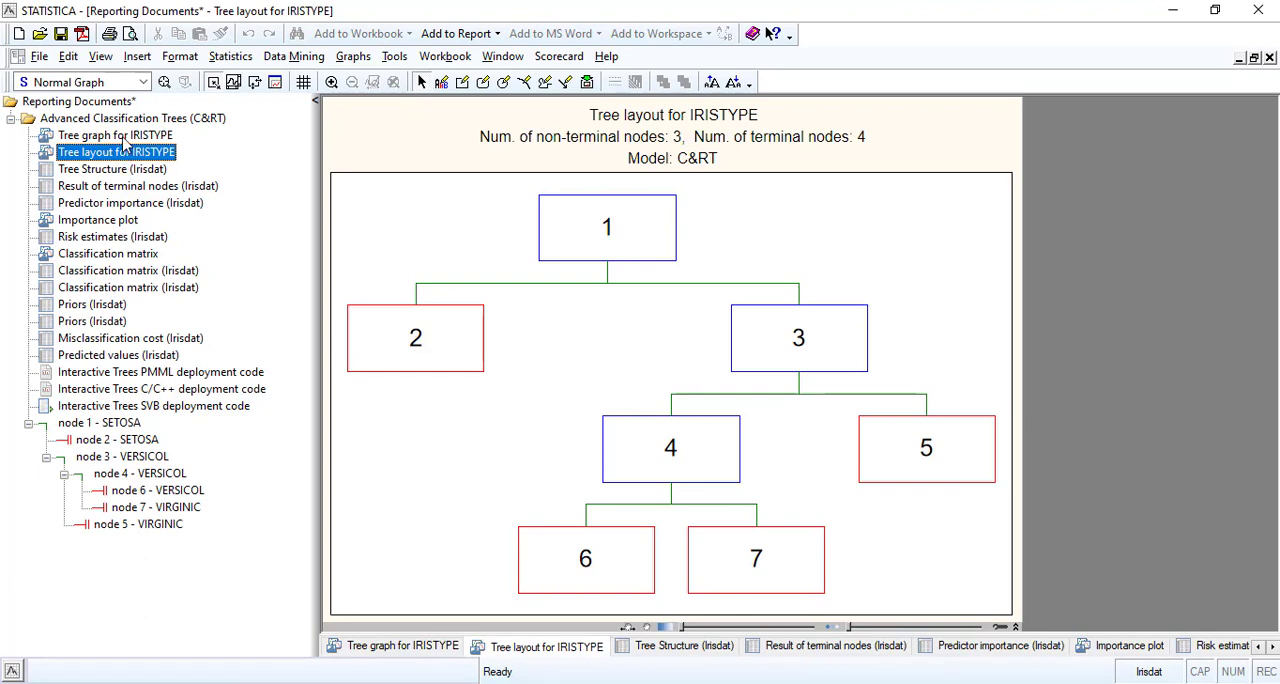
click(124, 143)
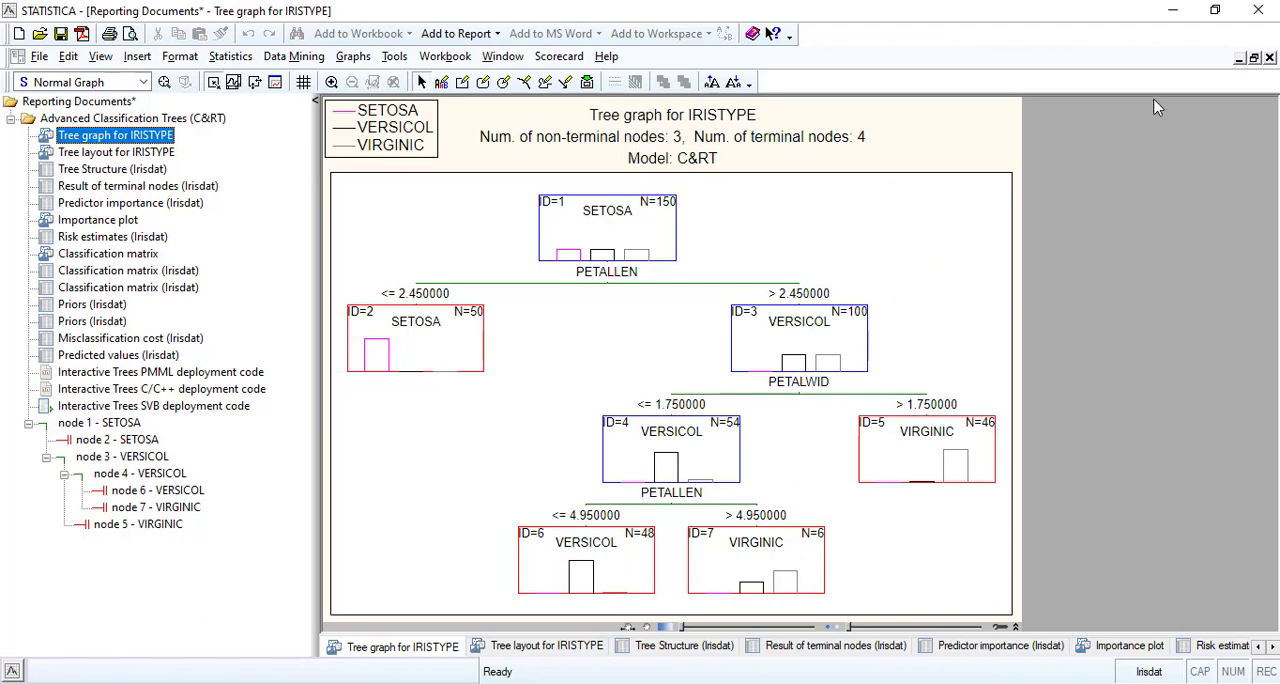
Uncover the workspace by minimizing the results workbook and the Irisdat data sheet and closing the Node Browser.
click(1238, 60)
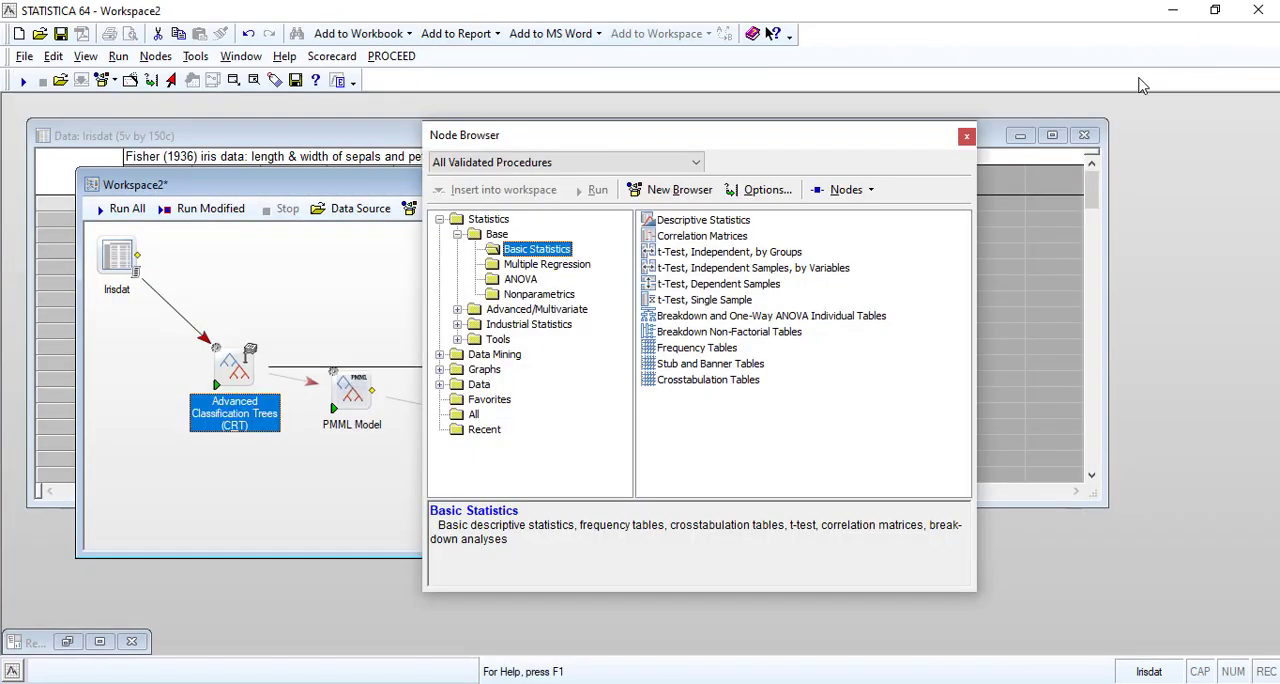
click(396, 156)
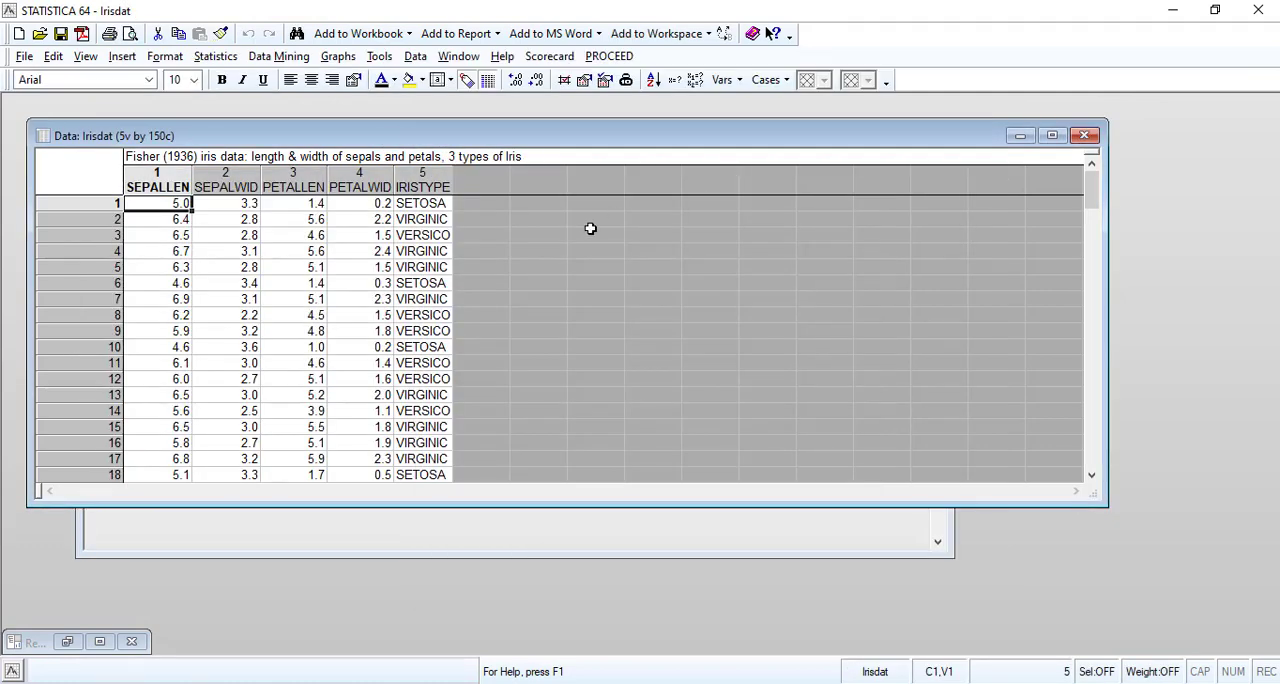
click(1019, 135)
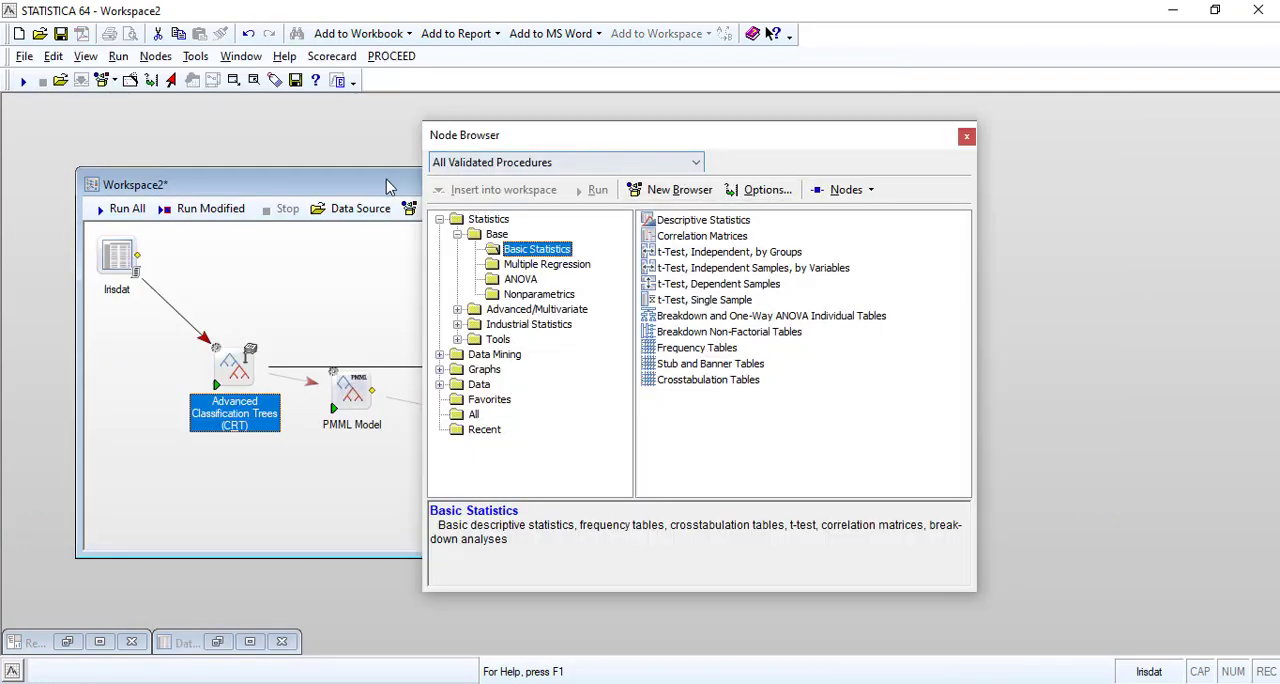
click(966, 136)
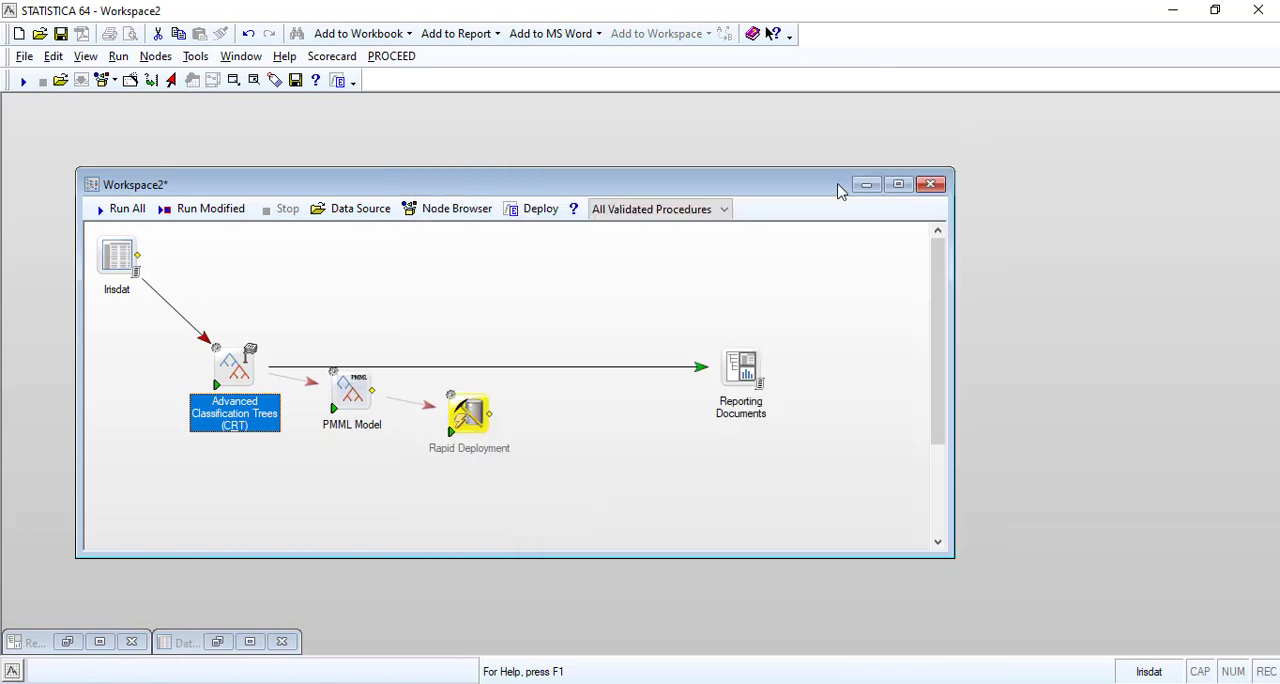
Reopen the Reporting Documents maximized and examine the Predicted values table for misclassified cases.
double_click(743, 365)
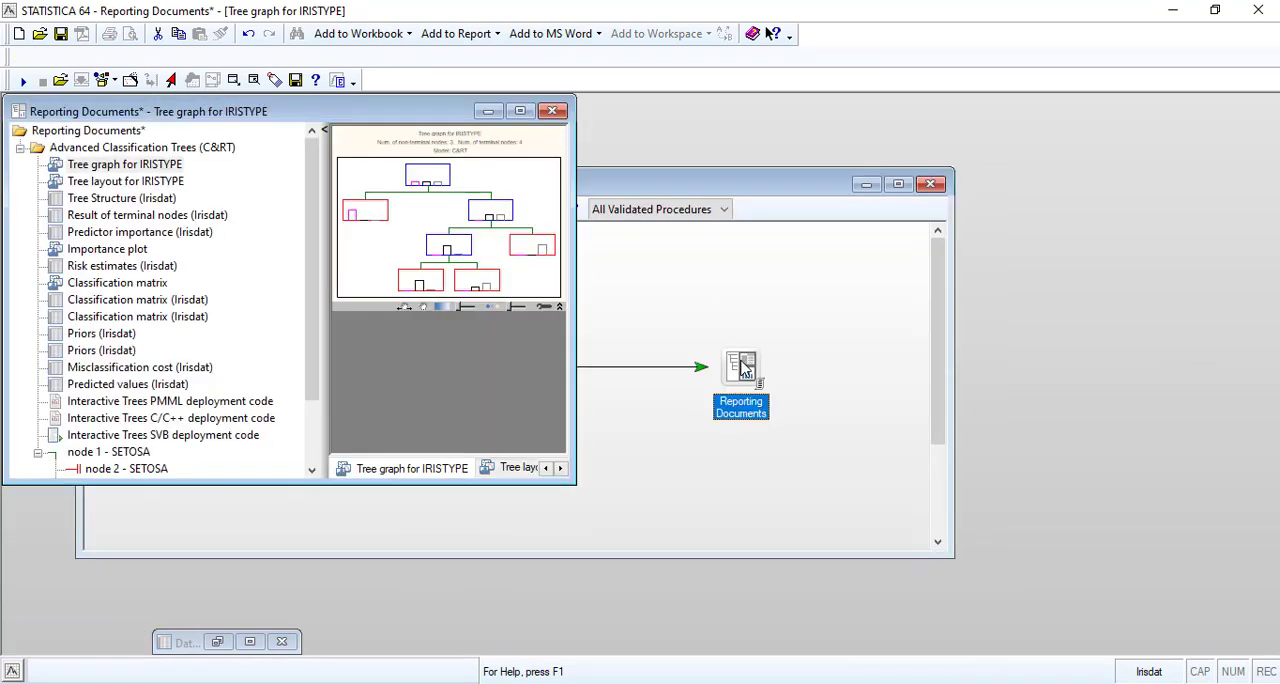
click(519, 111)
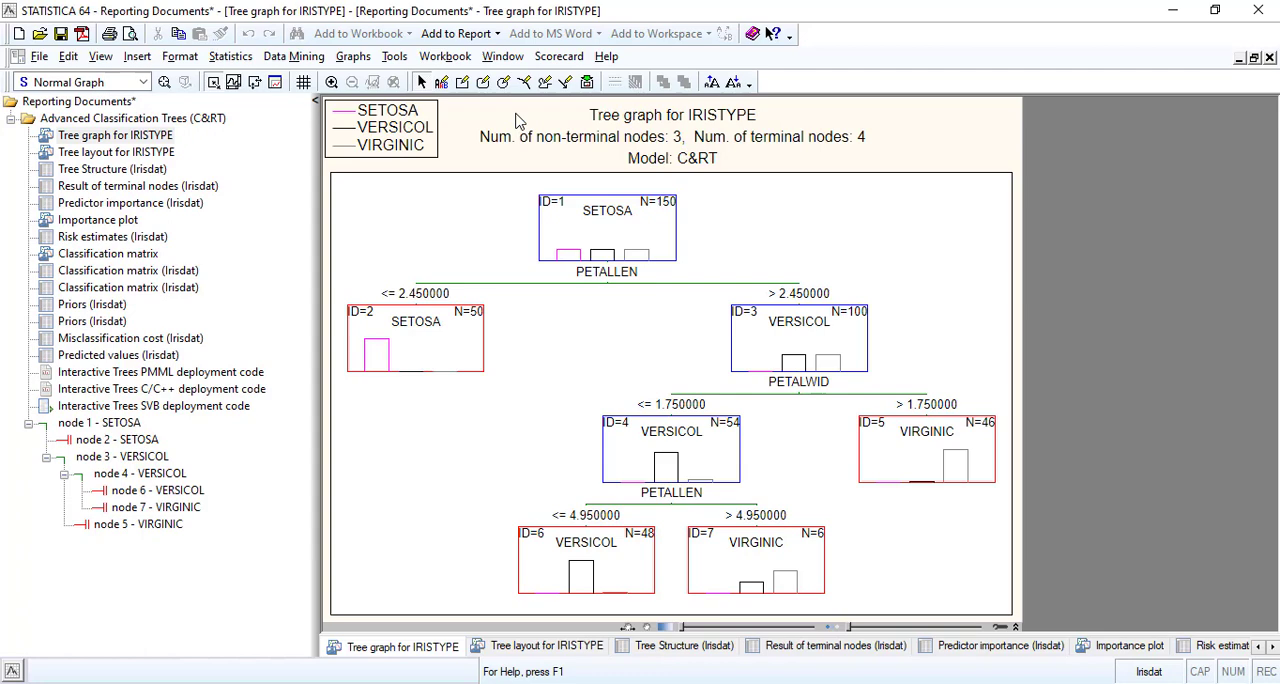
click(108, 358)
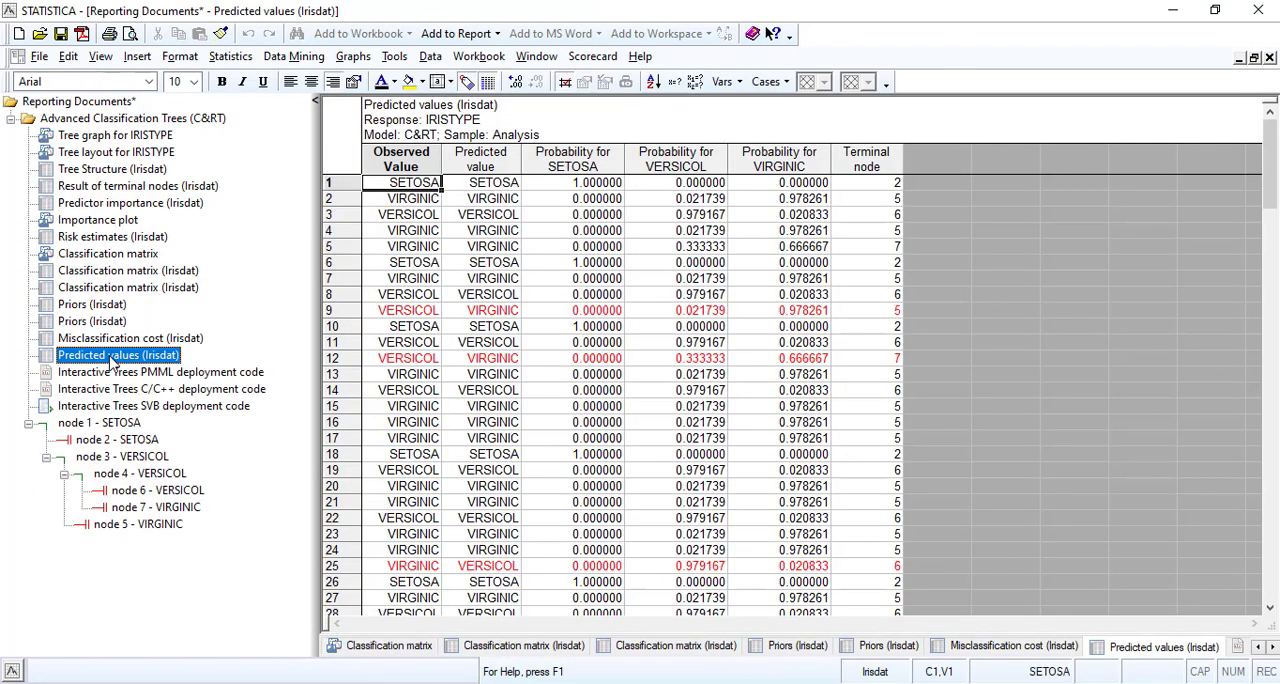
scroll(528, 440, down, 20)
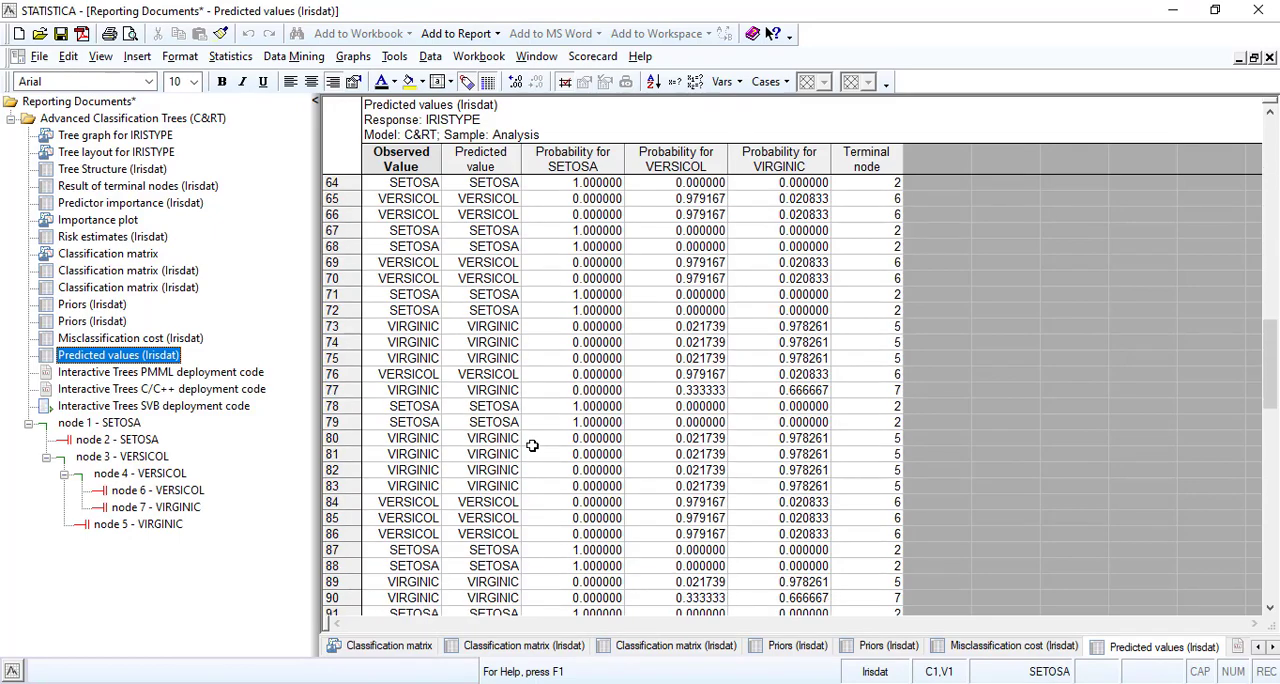
scroll(532, 445, down, 20)
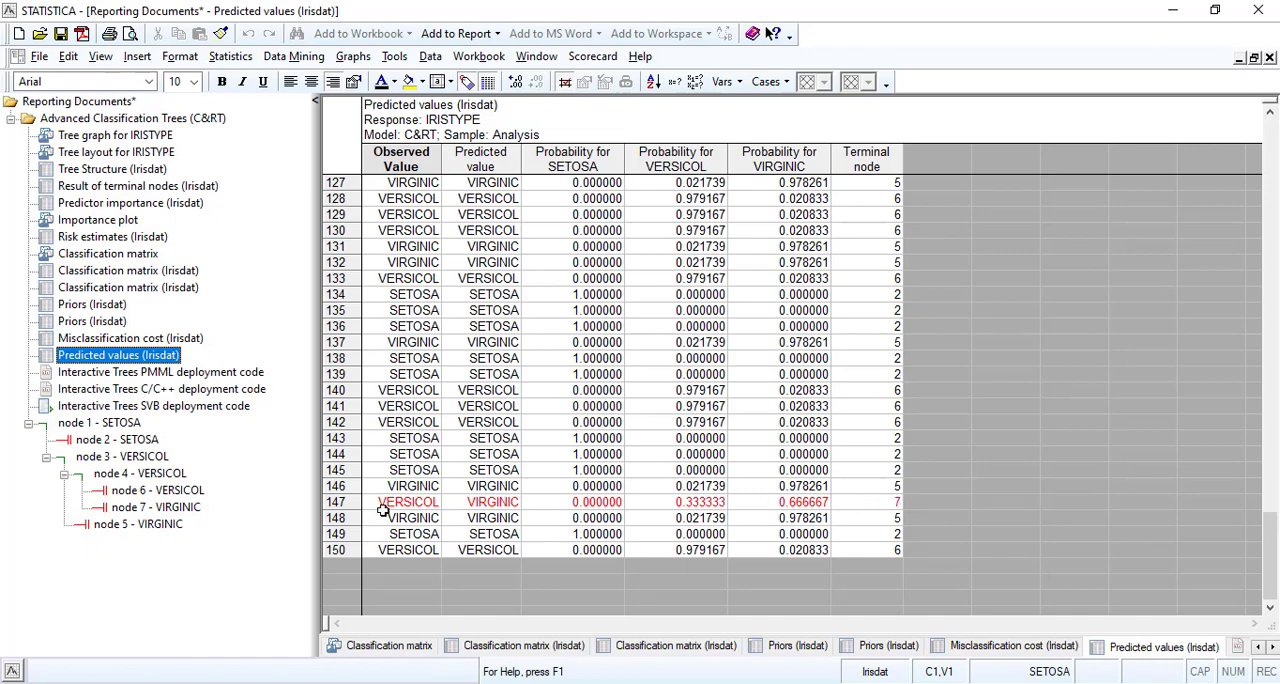
scroll(341, 493, up, 6)
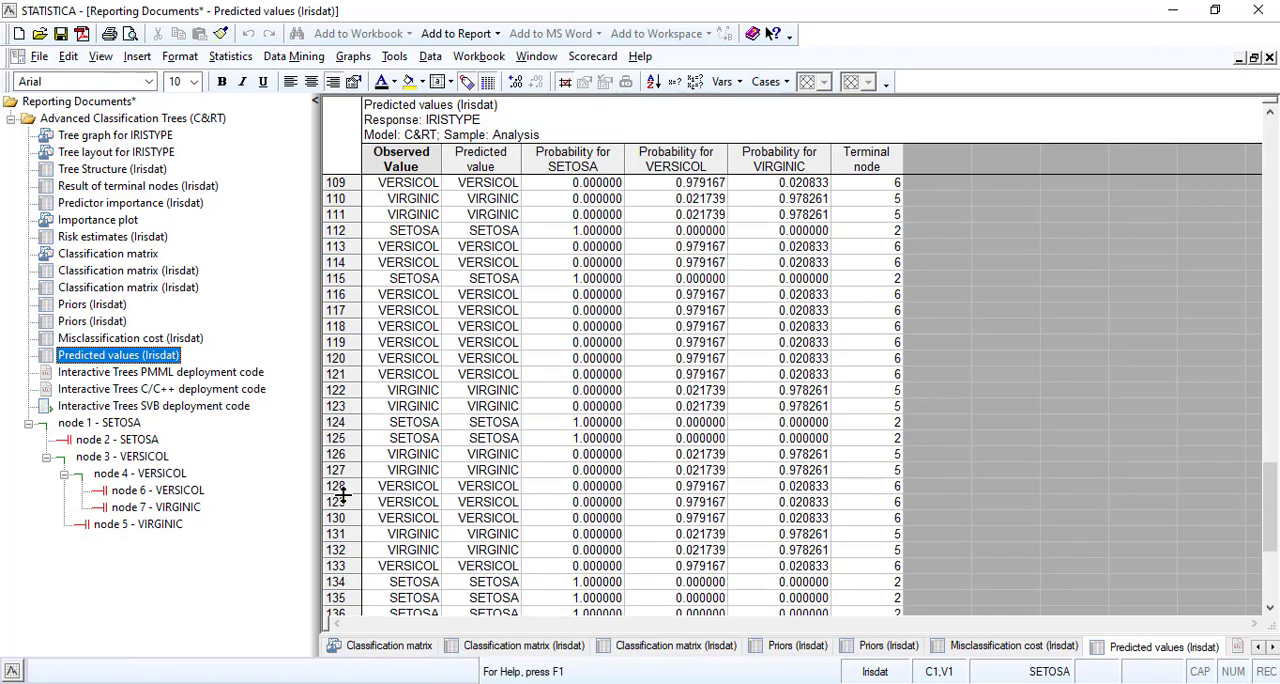
scroll(341, 493, down, 8)
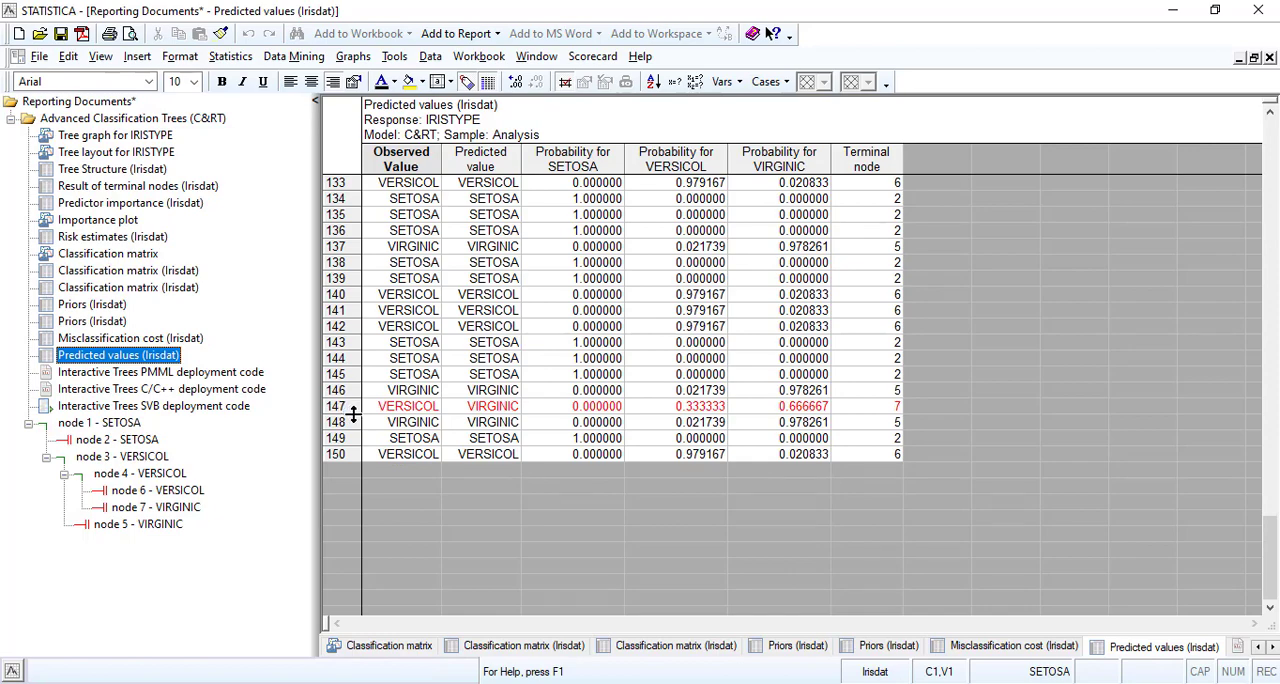
scroll(355, 408, up, 17)
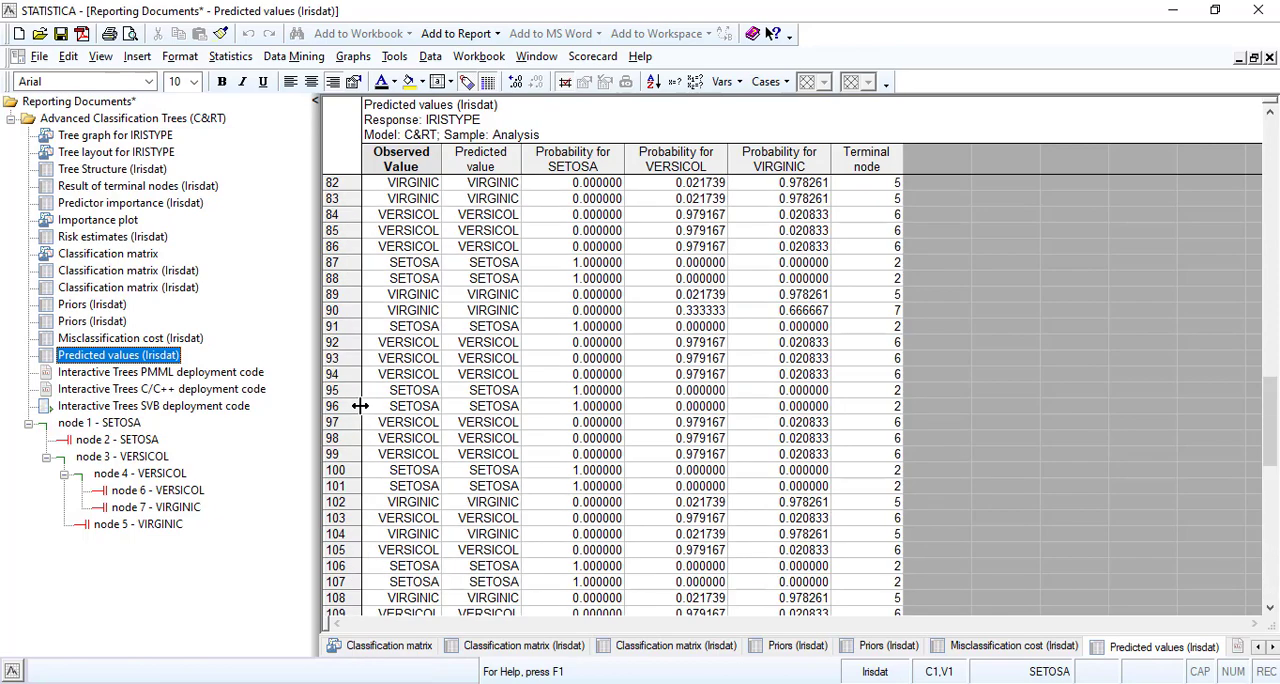
scroll(359, 406, up, 18)
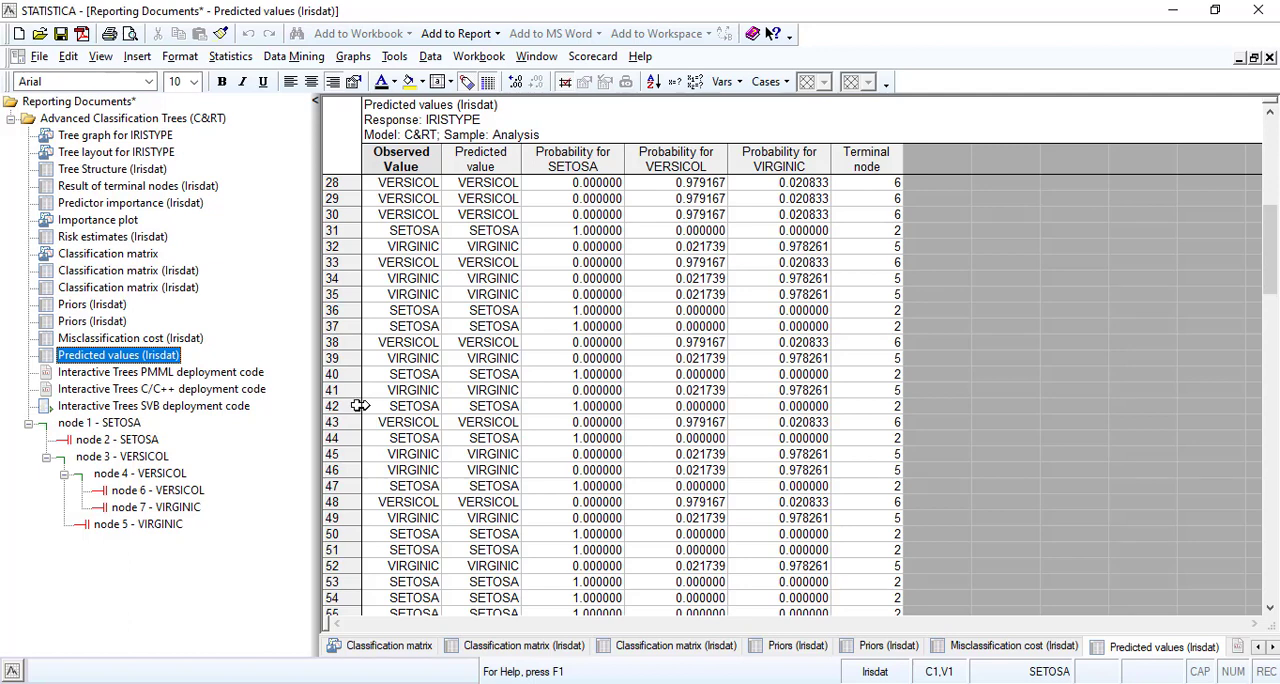
scroll(359, 406, up, 6)
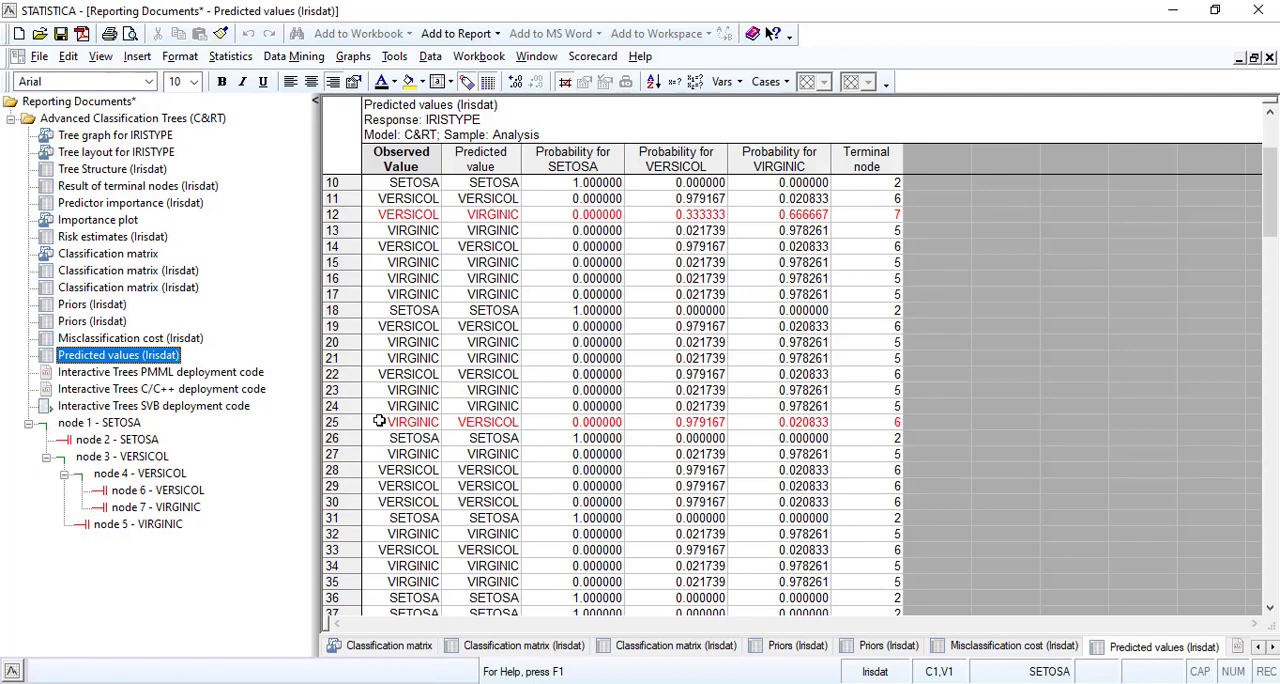
Select the misclassified cases 25, 12 and 9 one after another in the Predicted values table.
click(337, 422)
scroll(338, 410, up, 2)
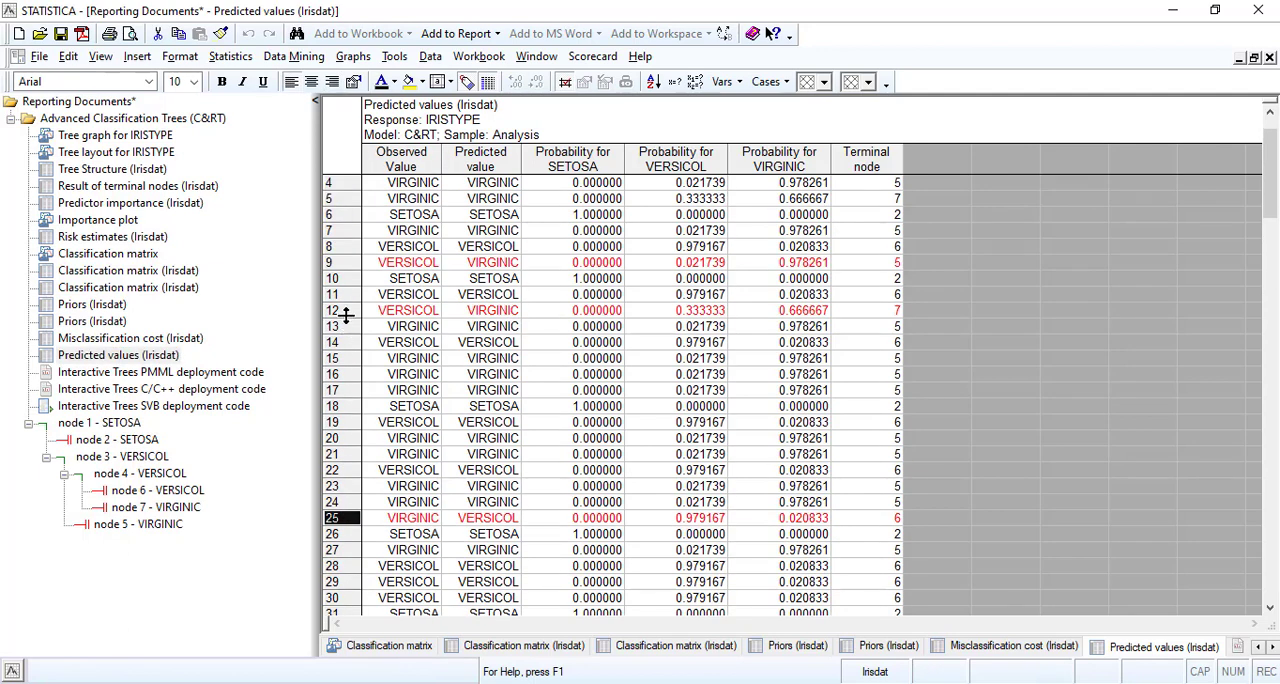
click(345, 313)
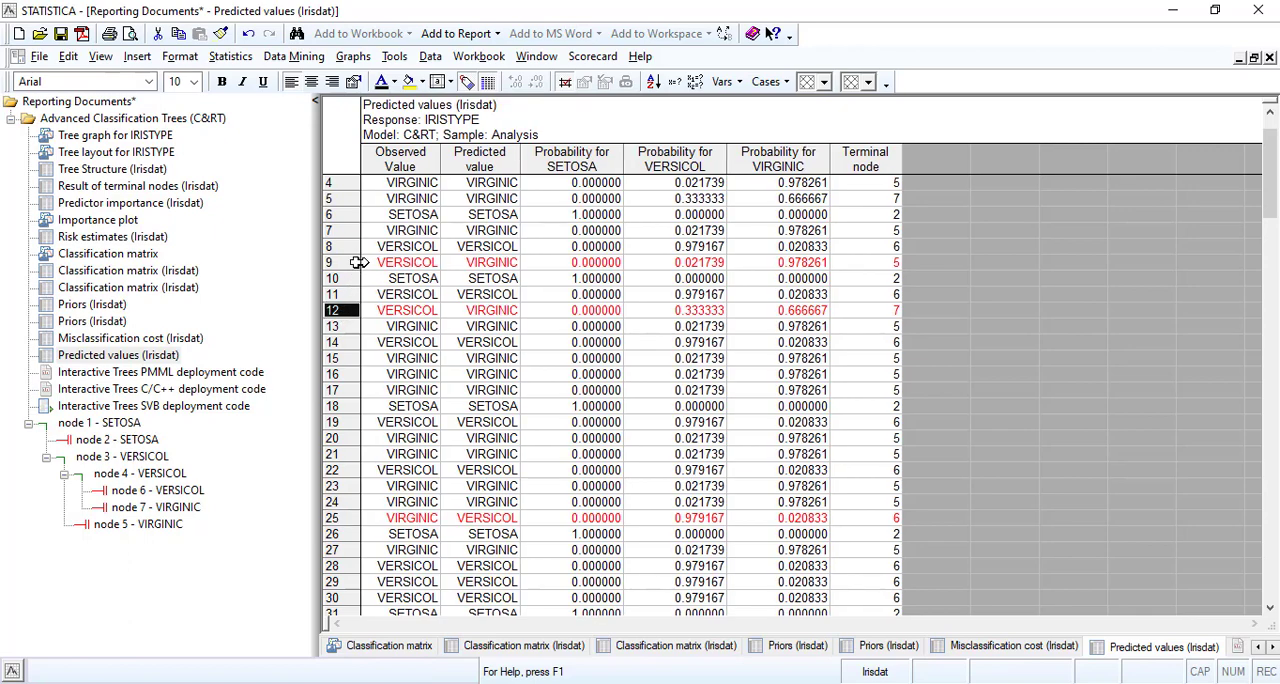
click(358, 262)
scroll(355, 300, up, 1)
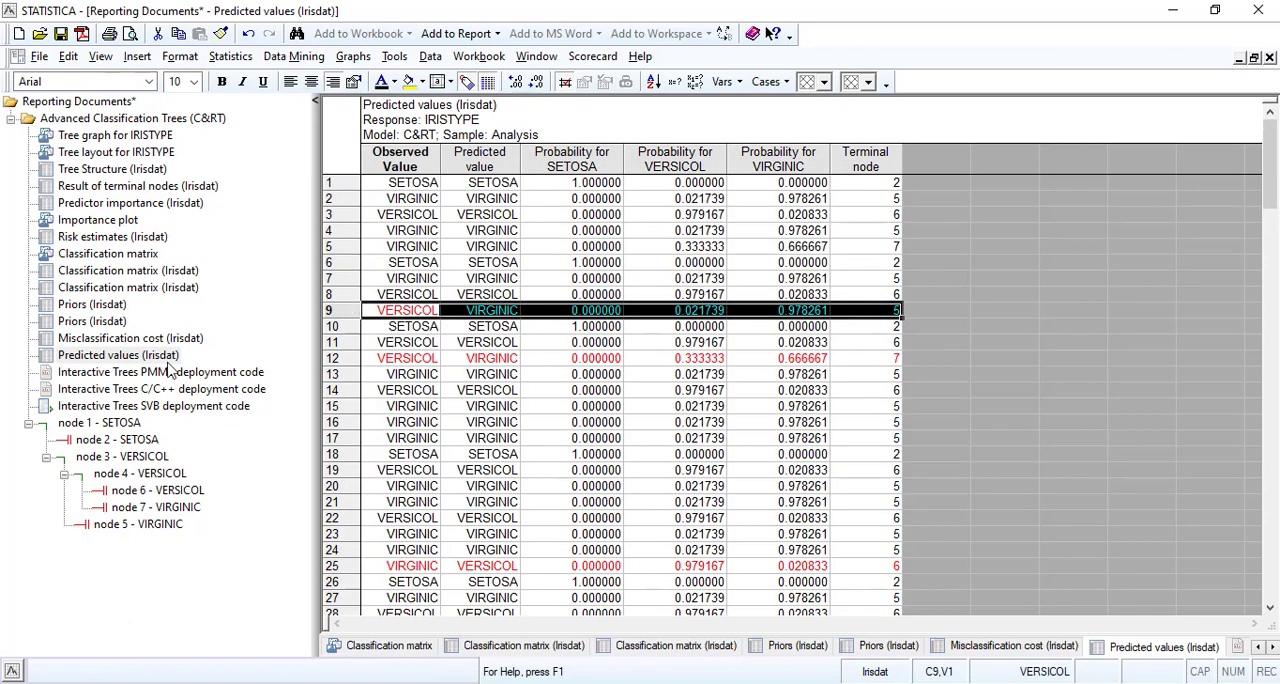
Look through the PMML, C/C++ and SVB deployment code and the charts of nodes 1, 2 and 4.
click(152, 373)
click(150, 391)
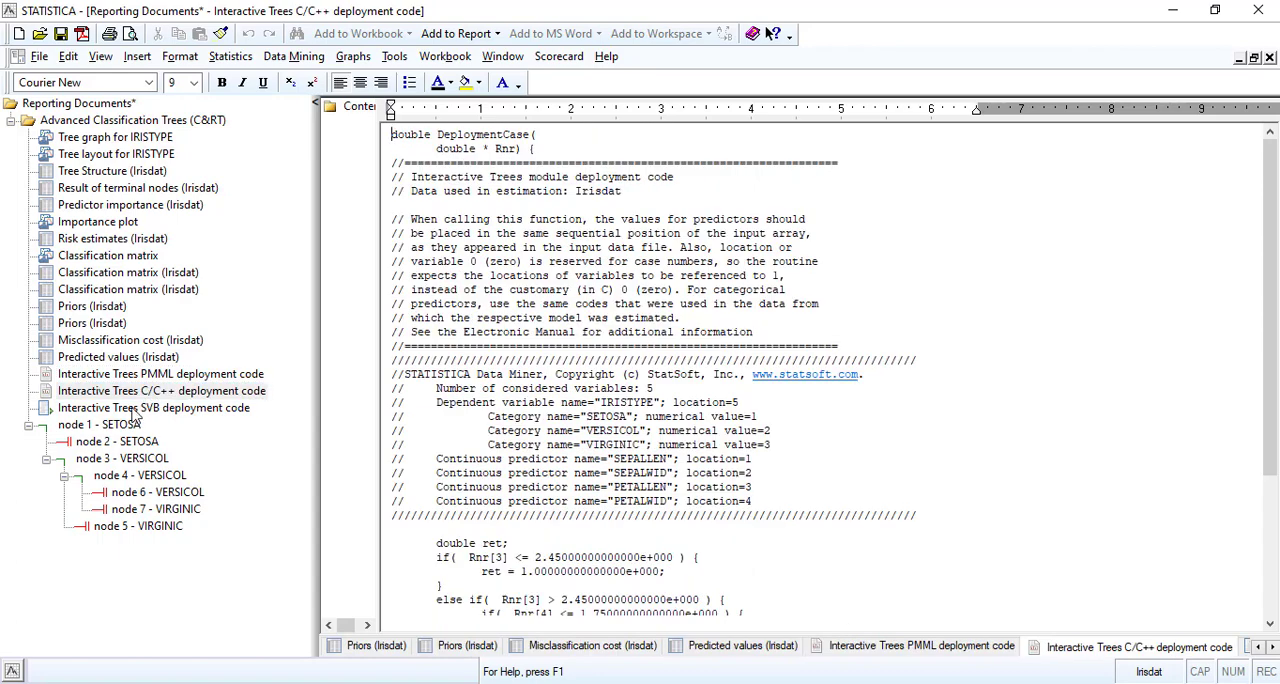
click(140, 408)
click(125, 424)
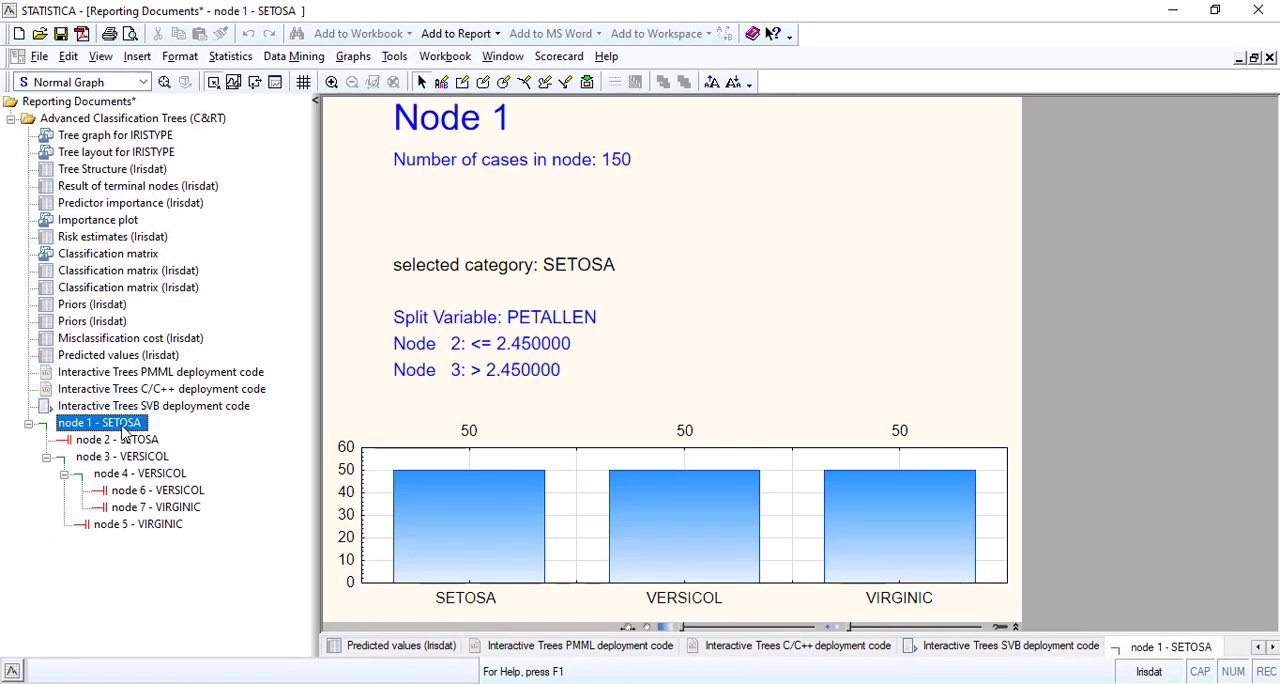
click(130, 440)
click(130, 476)
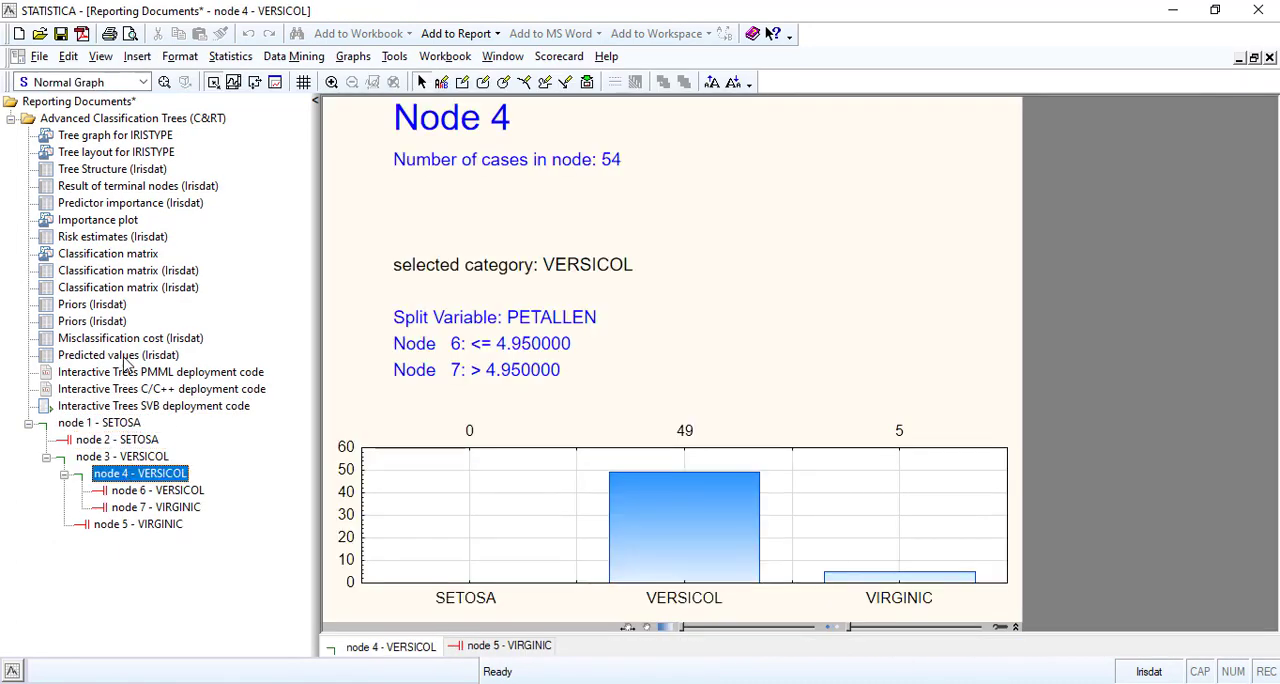
Check the Priors table and the Classification matrix graph, and open the first Classification matrix (Irisdat) table.
click(112, 322)
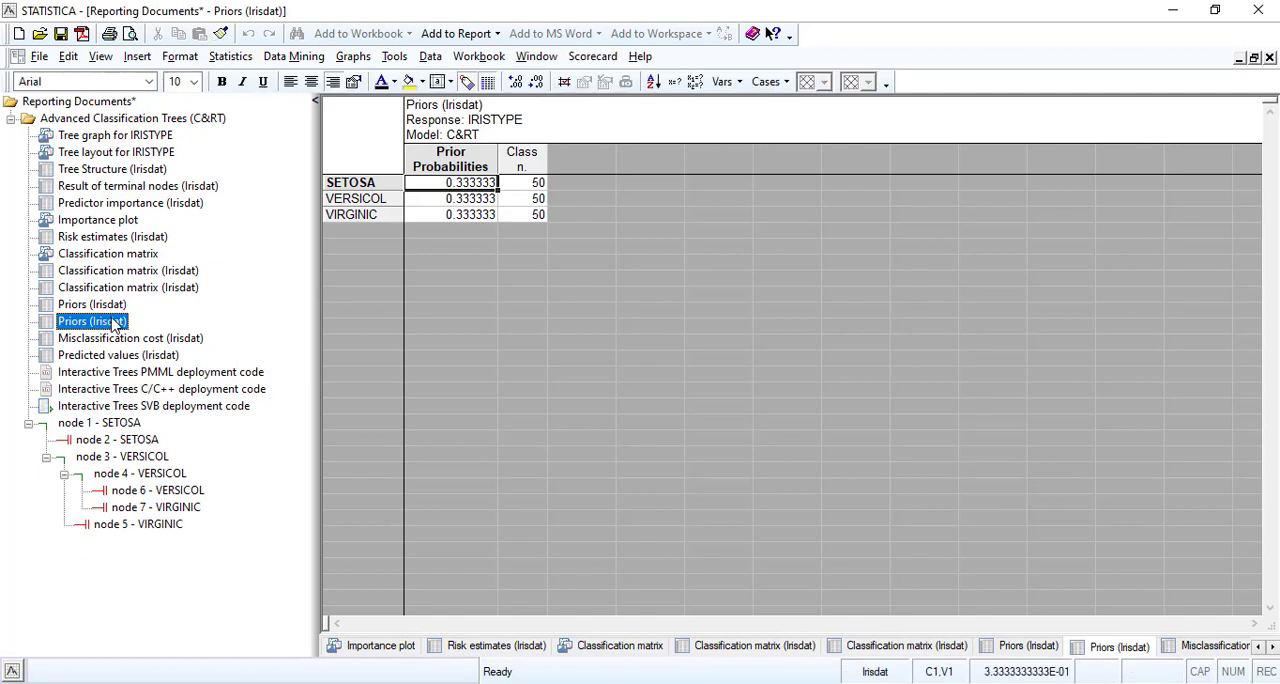
click(113, 256)
click(112, 272)
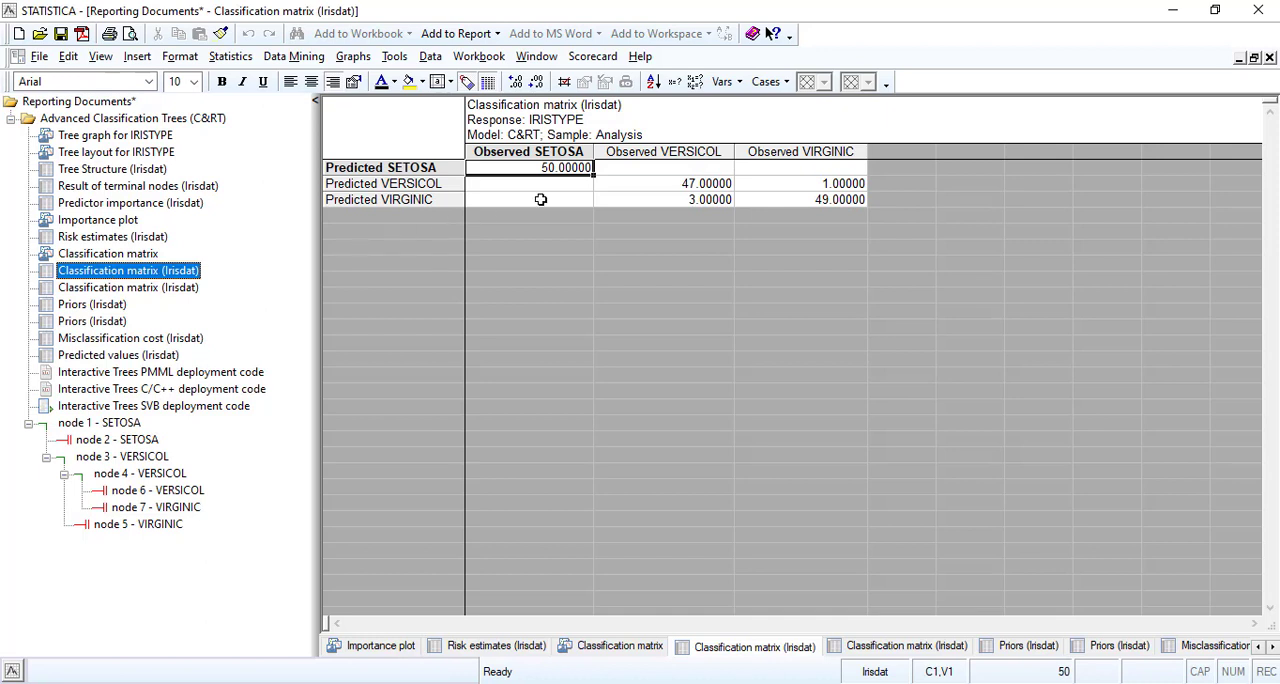
Fill the three diagonal cells of the classification matrix, where predicted and observed classes match, with yellow.
click(556, 168)
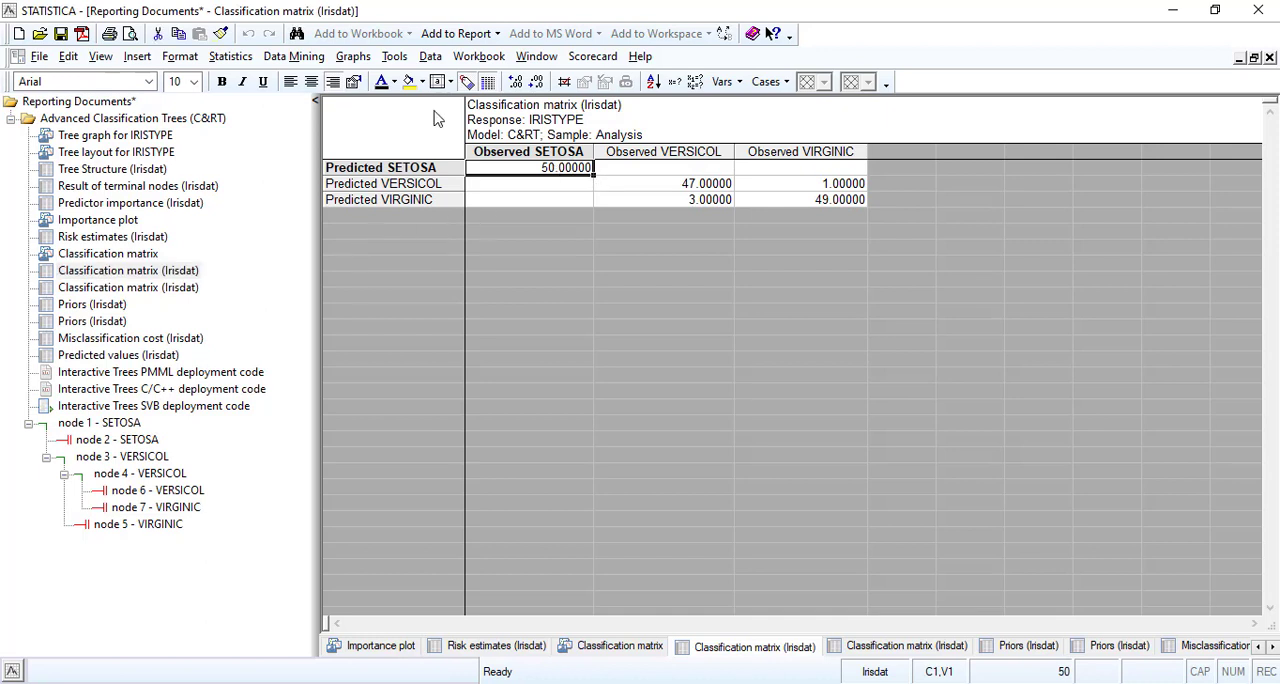
click(409, 81)
click(683, 183)
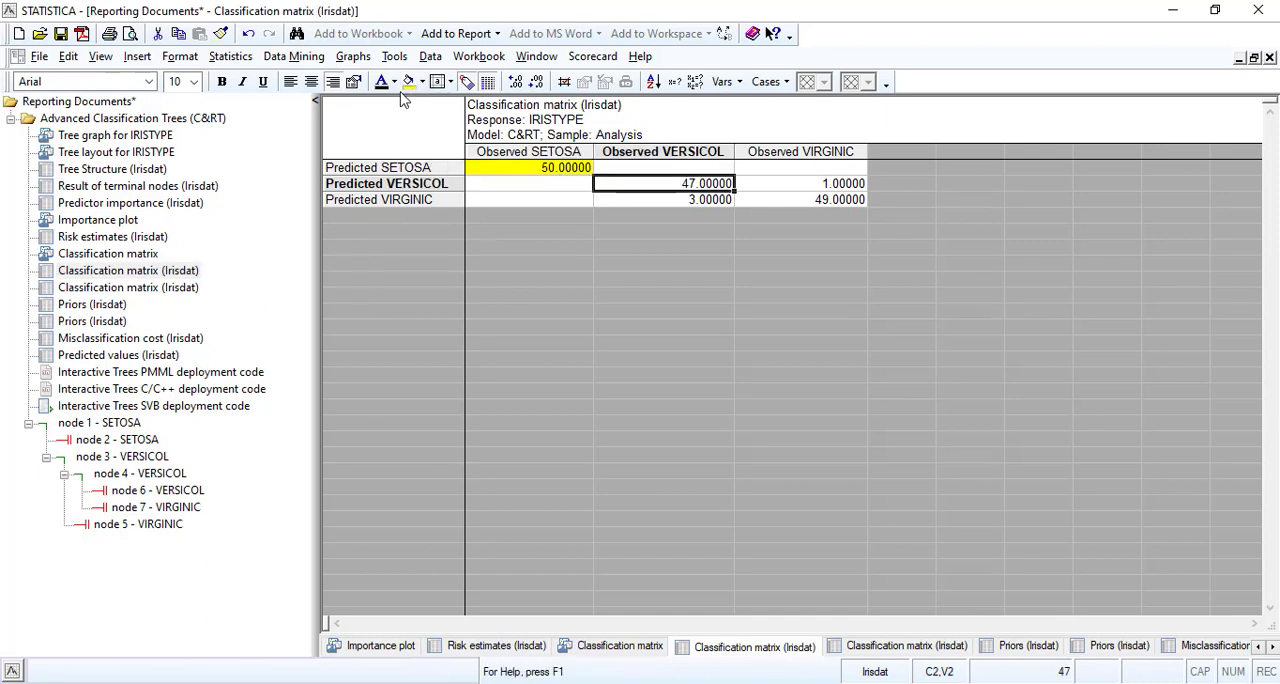
click(409, 81)
click(817, 200)
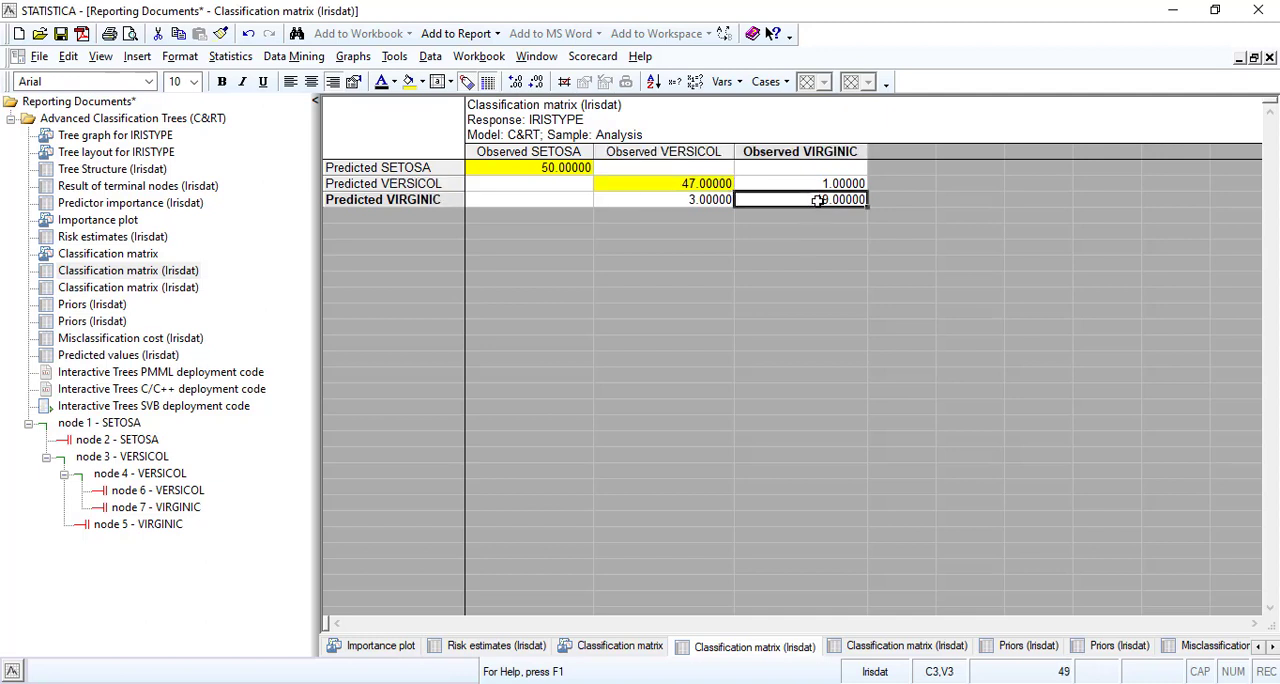
click(409, 81)
Examine the classification matrix counts for predicted SETOSA and VERSICOL against the observed classes.
click(546, 183)
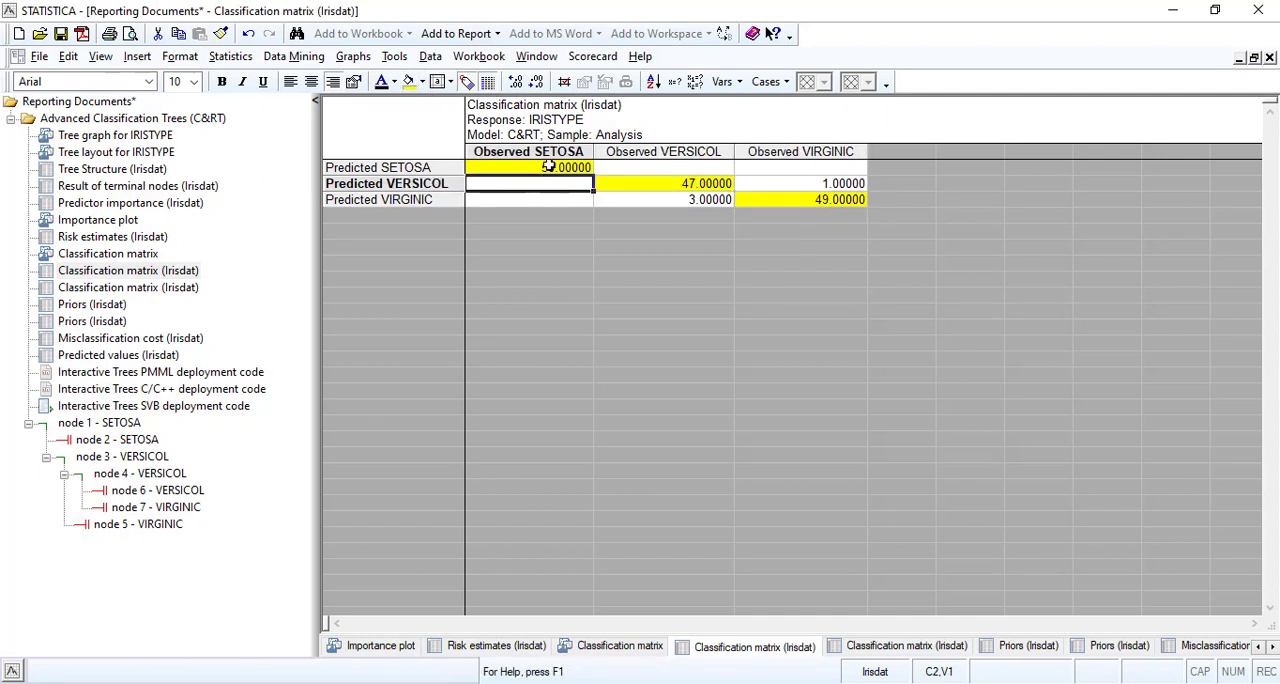
click(549, 167)
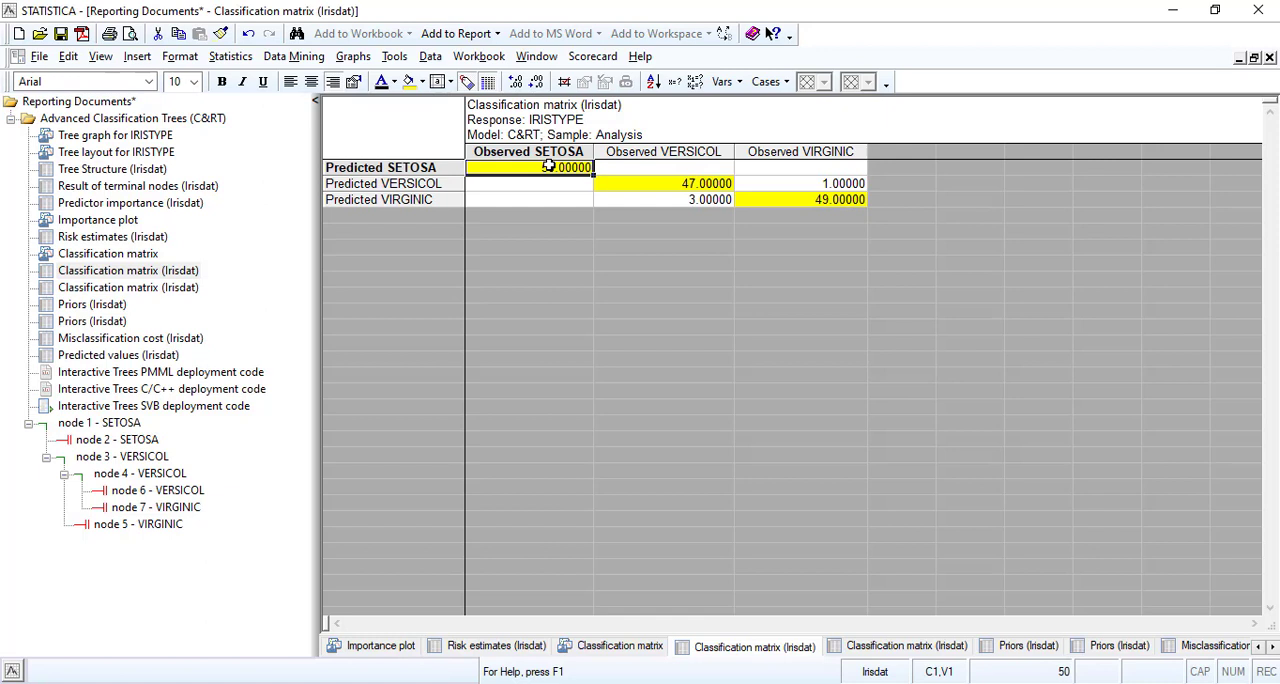
click(664, 183)
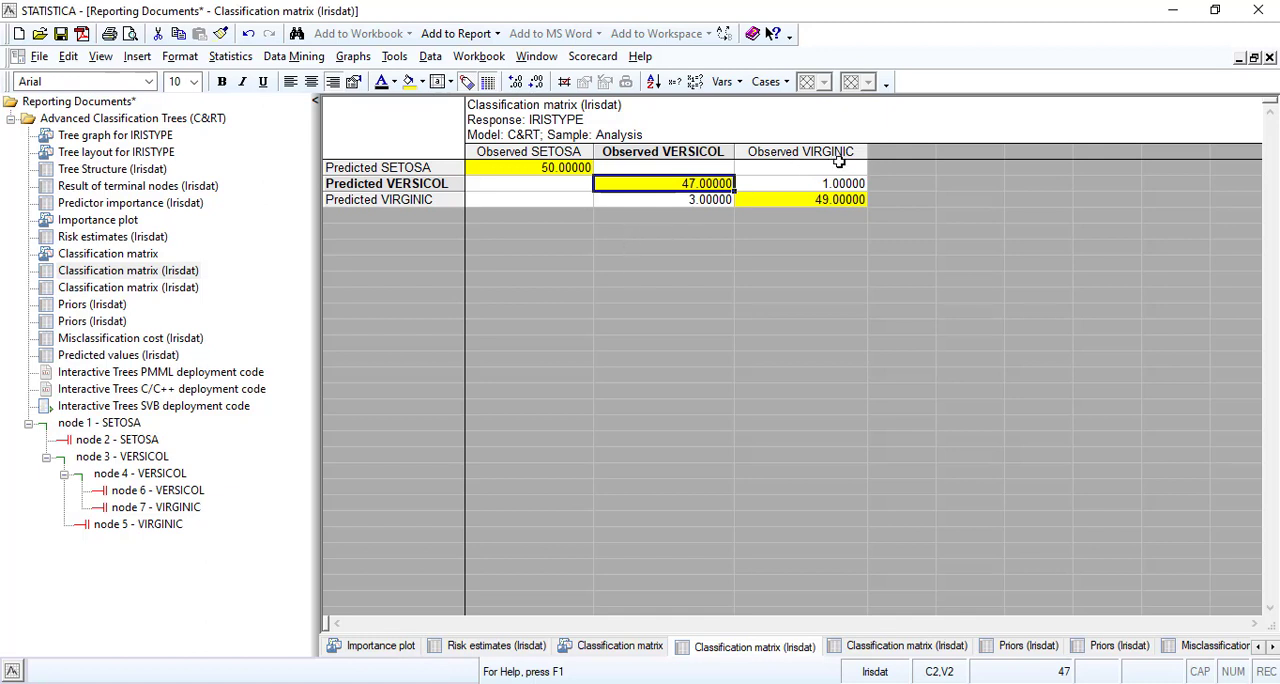
Examine the off-diagonal cells and the predicted VIRGINIC row of the first classification matrix, and compare with the second, percentage-based Classification matrix table.
click(789, 187)
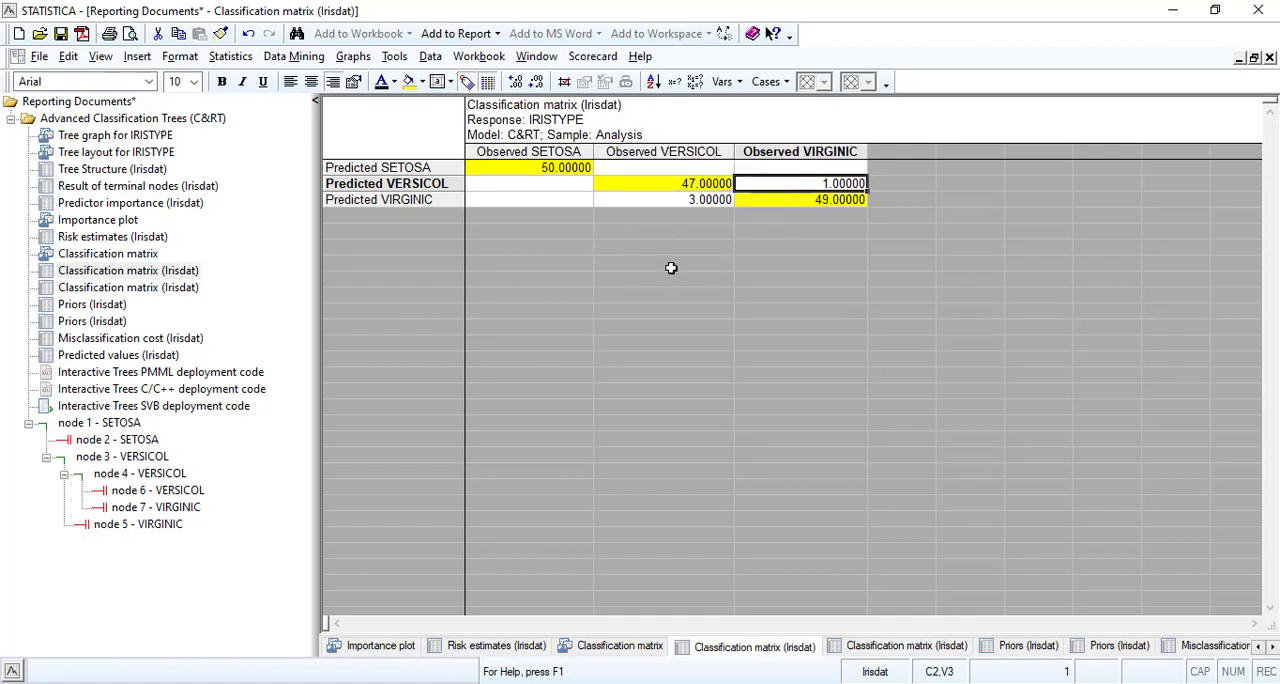
click(672, 199)
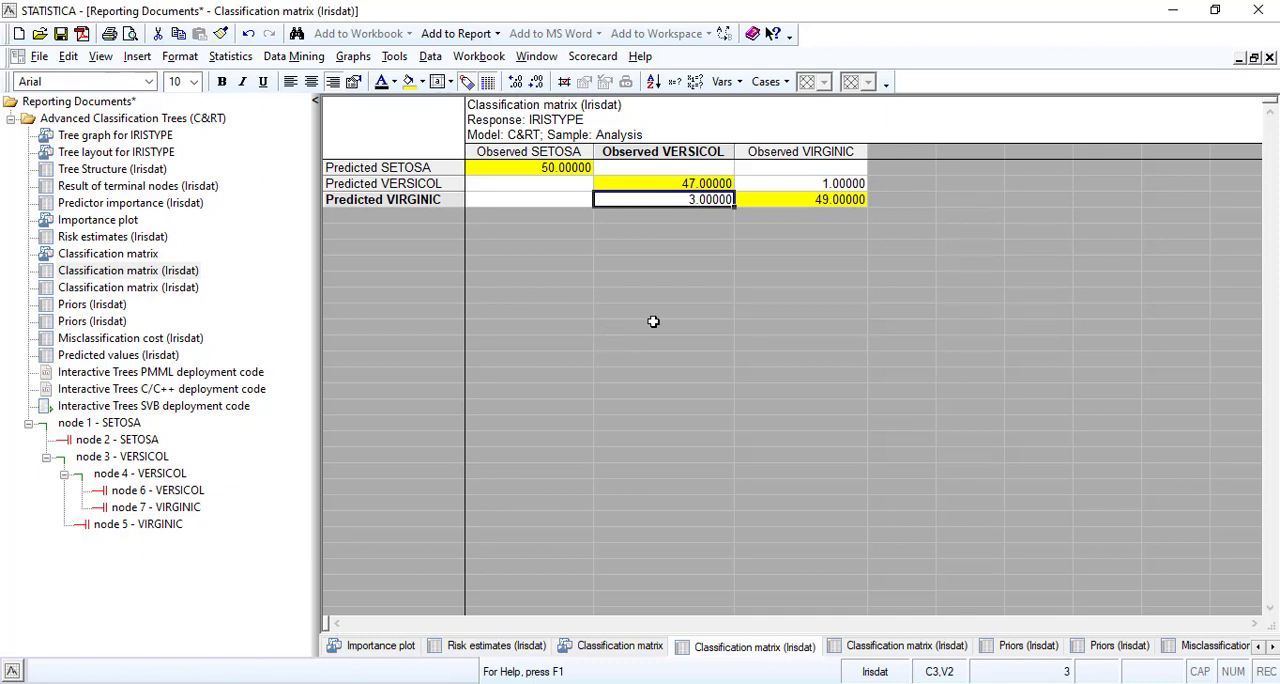
click(817, 195)
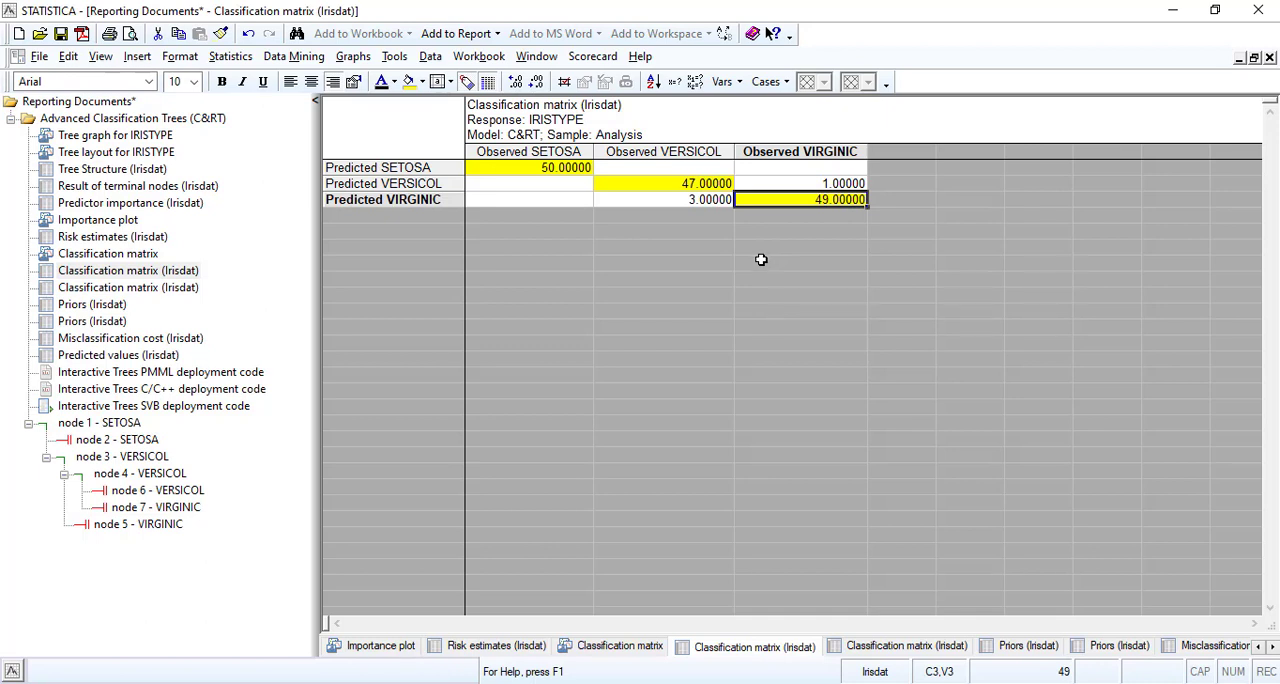
click(98, 288)
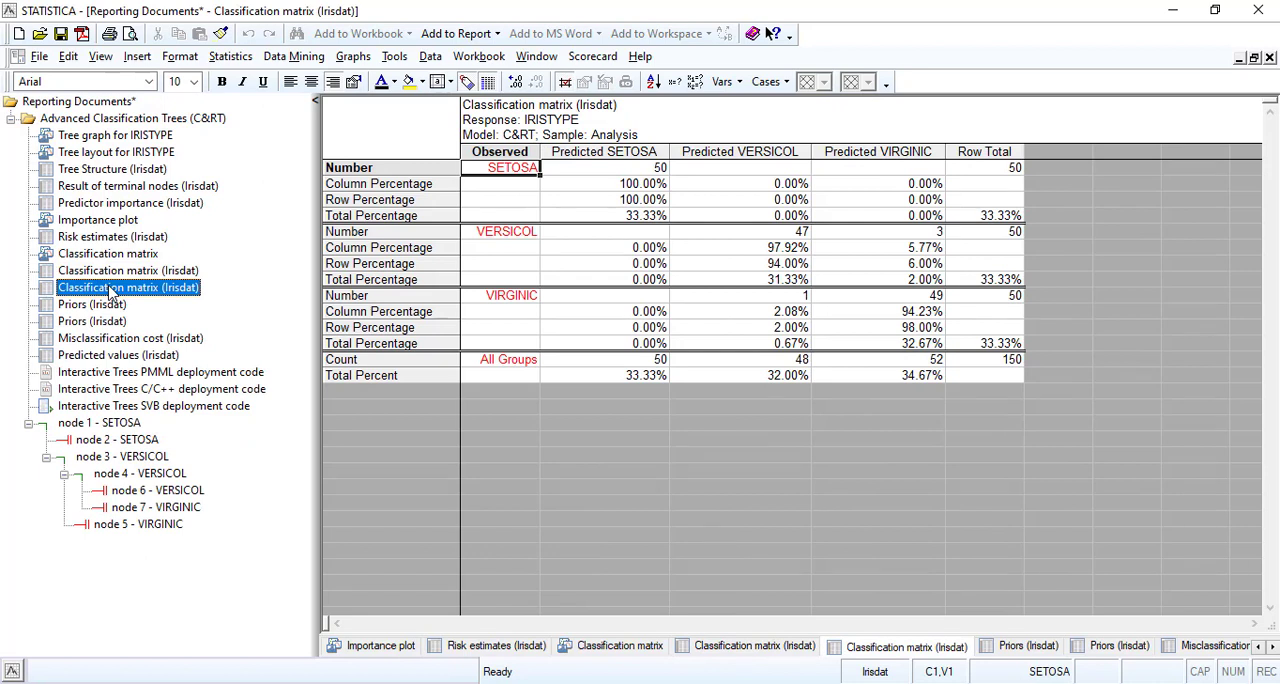
click(120, 272)
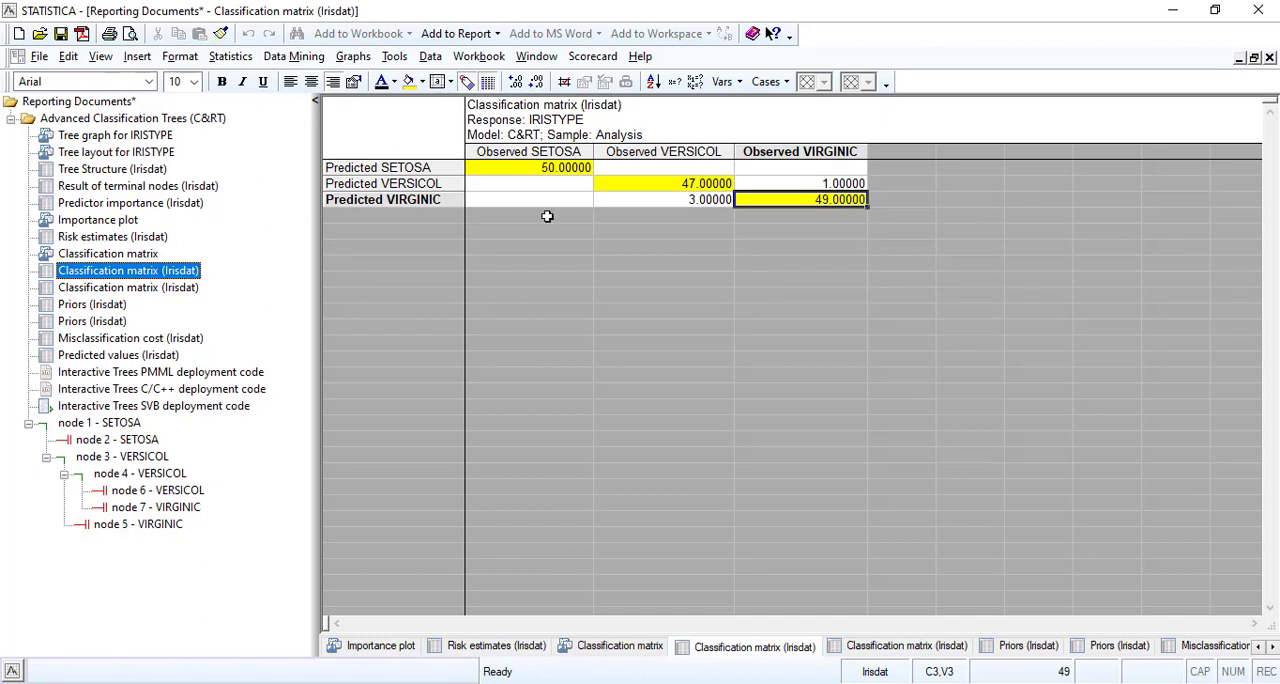
drag(683, 200, 808, 200)
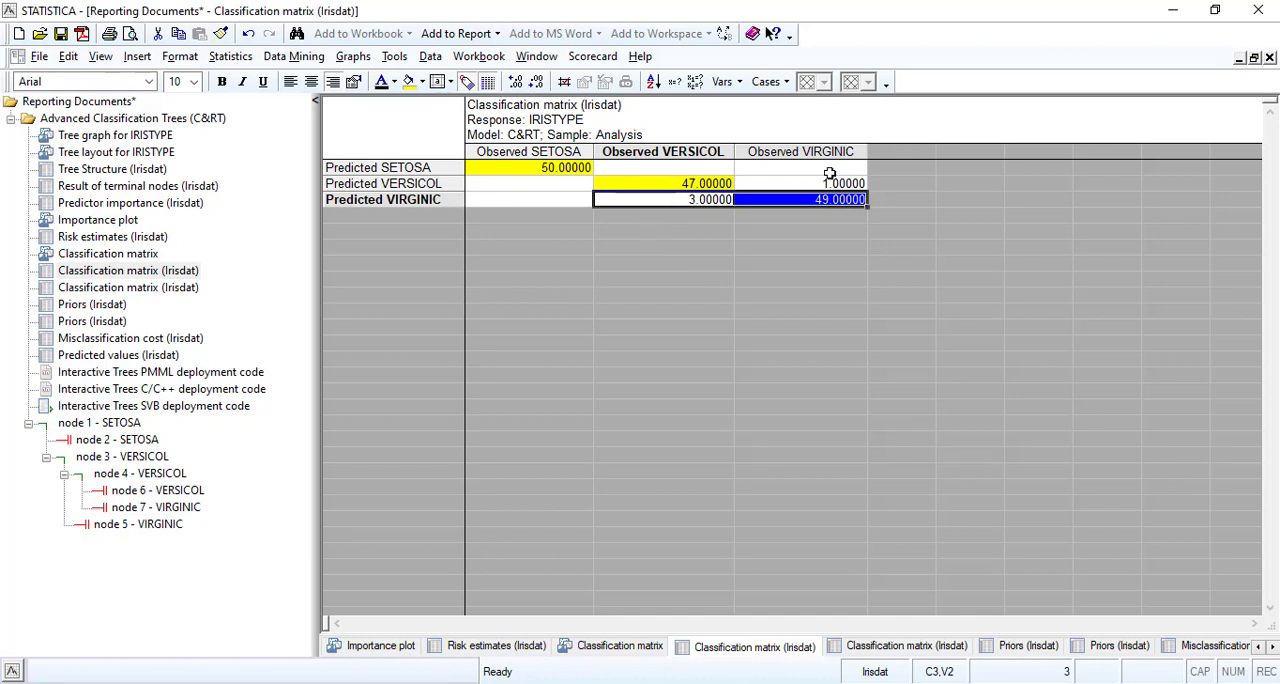
drag(830, 183, 790, 199)
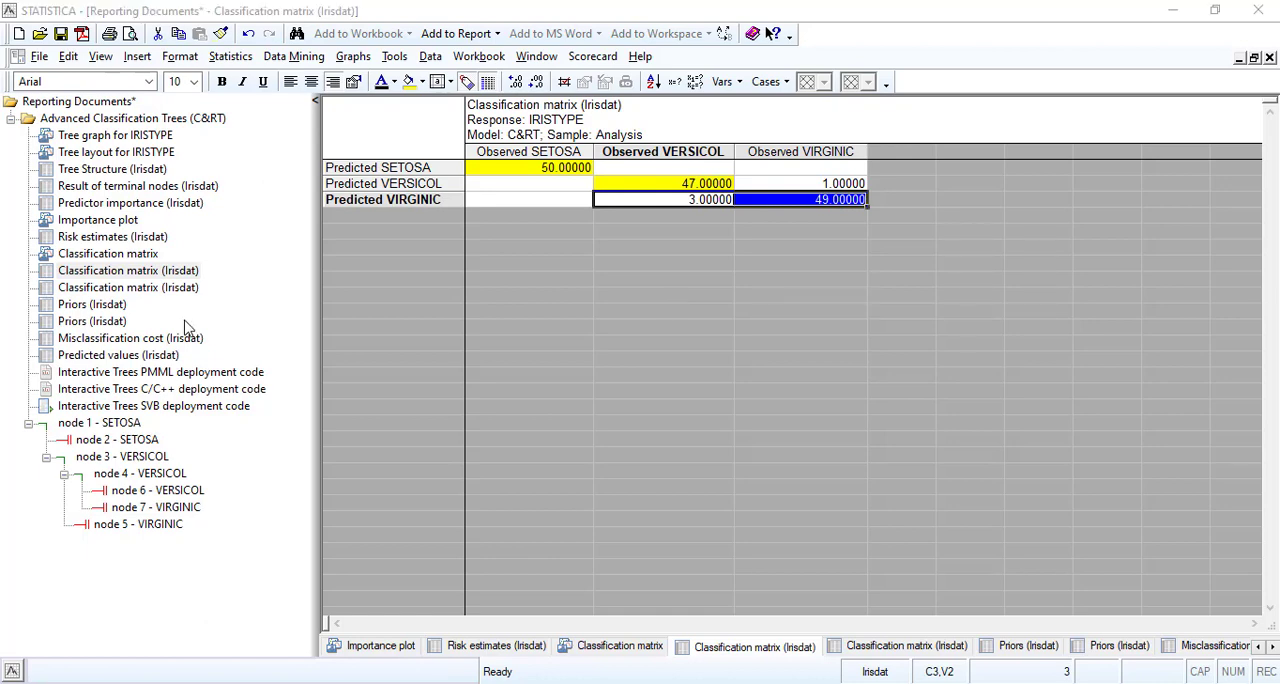
Open the Predicted values (Irisdat) table and check the SETOSA and VERSICOL probabilities of the red-marked cases 9 and 12.
click(128, 355)
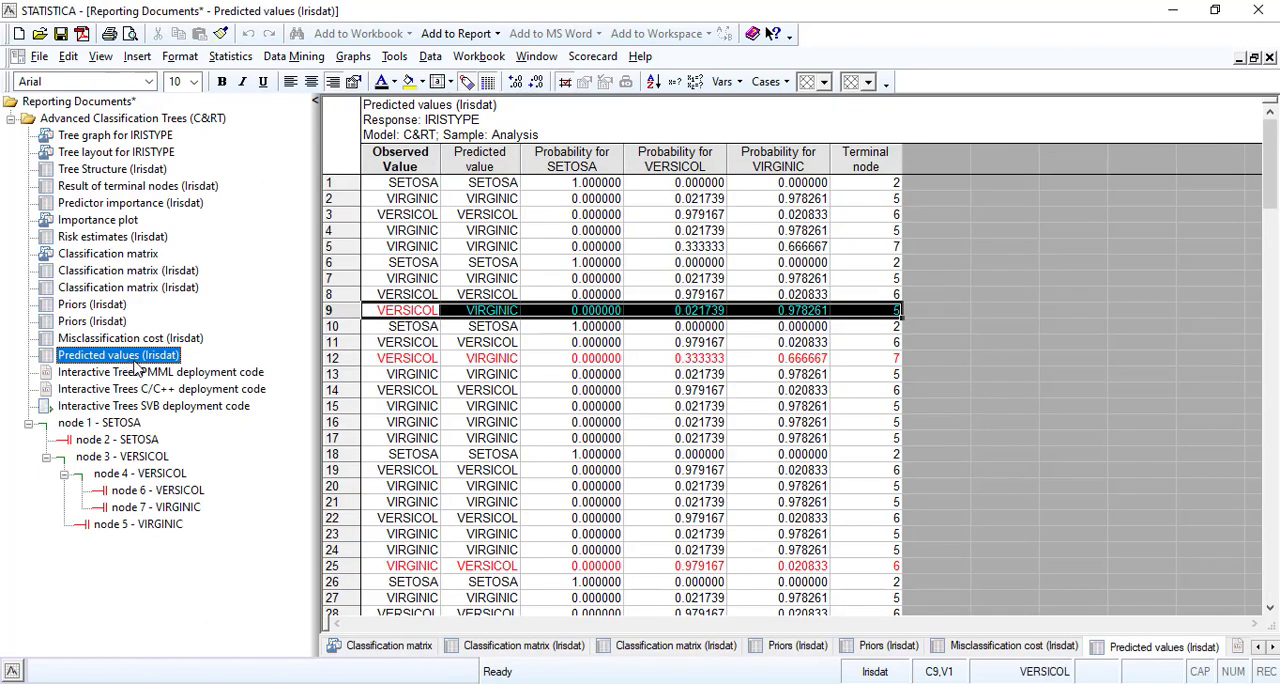
click(449, 357)
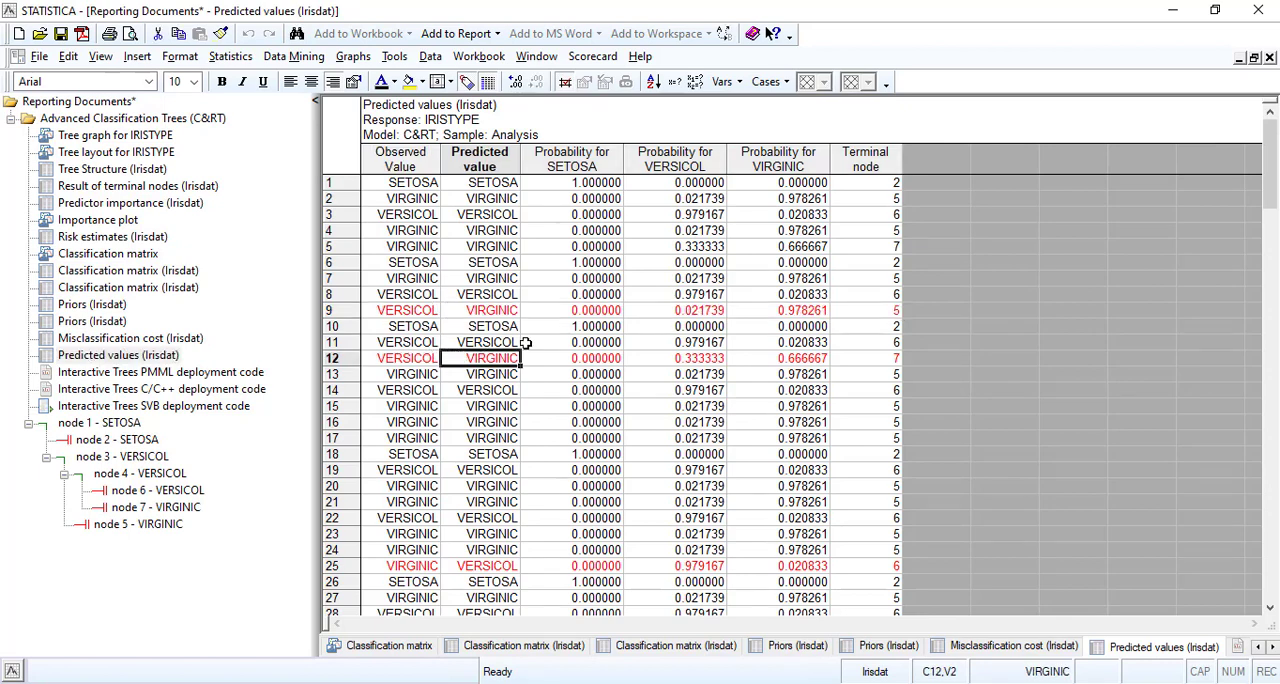
scroll(530, 345, down, 1)
scroll(536, 346, up, 1)
click(601, 310)
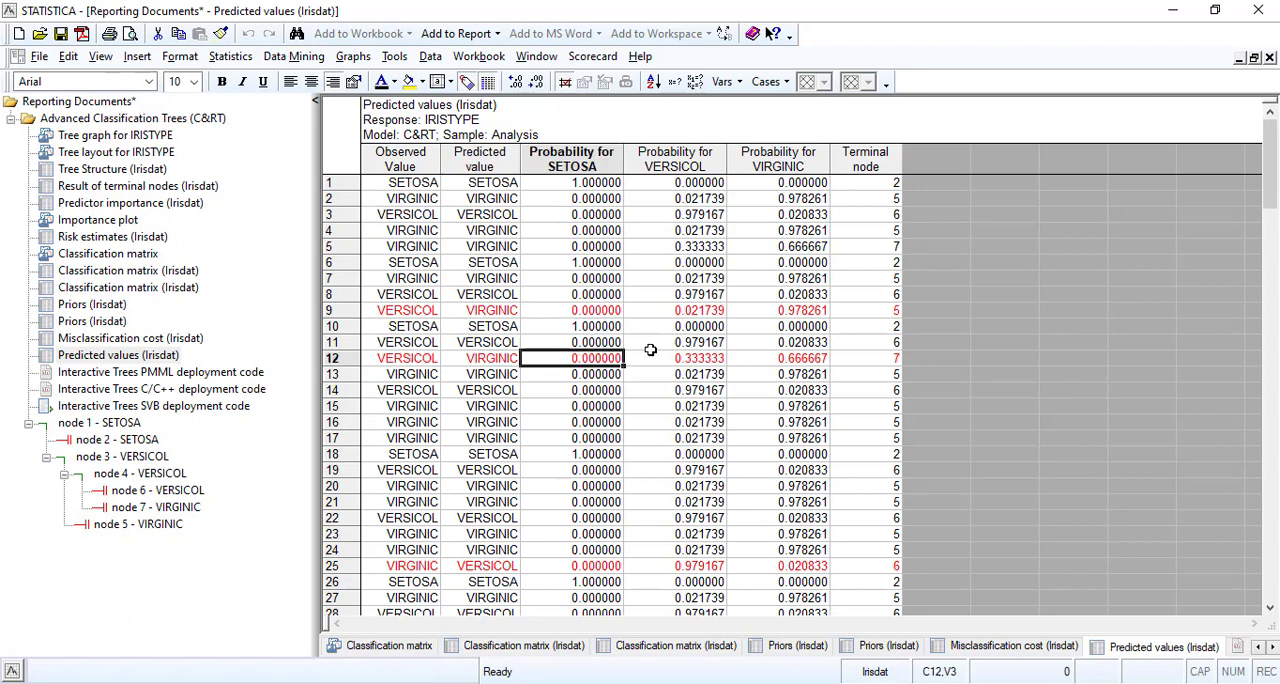
click(712, 311)
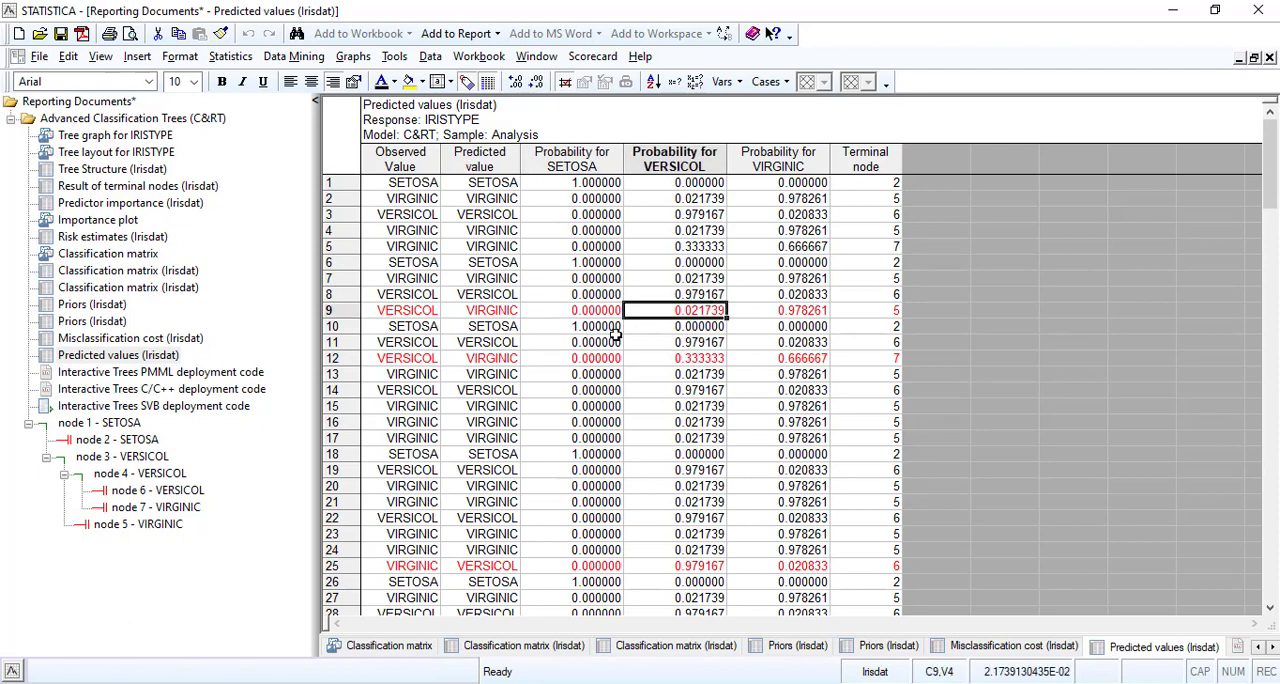
click(584, 359)
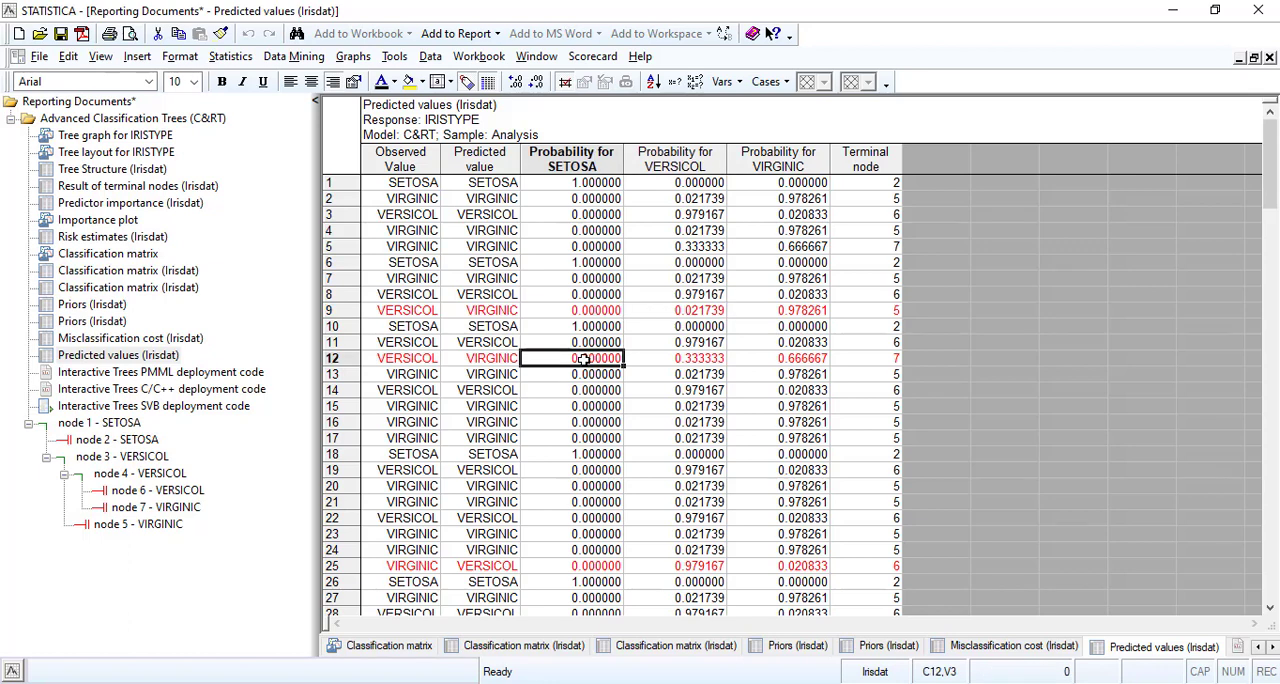
click(577, 311)
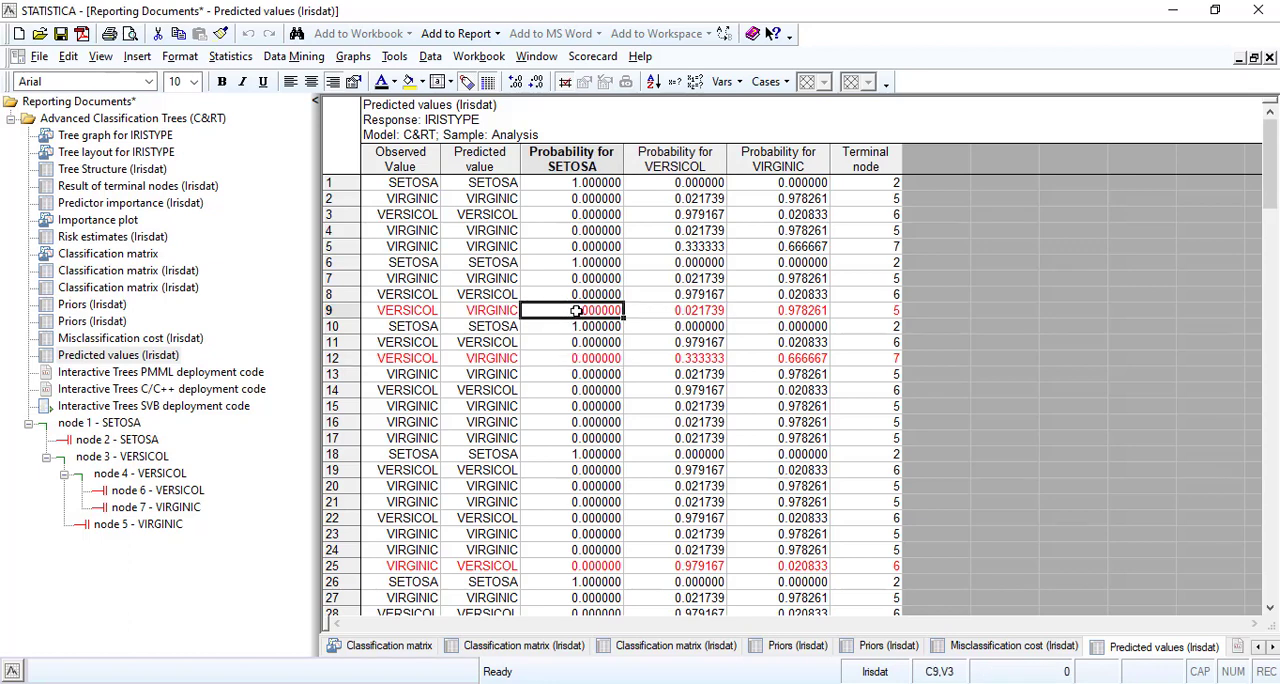
Compare the VERSICOL and VIRGINIC probabilities of misclassified cases 9 and 12 in the predicted values table.
click(684, 311)
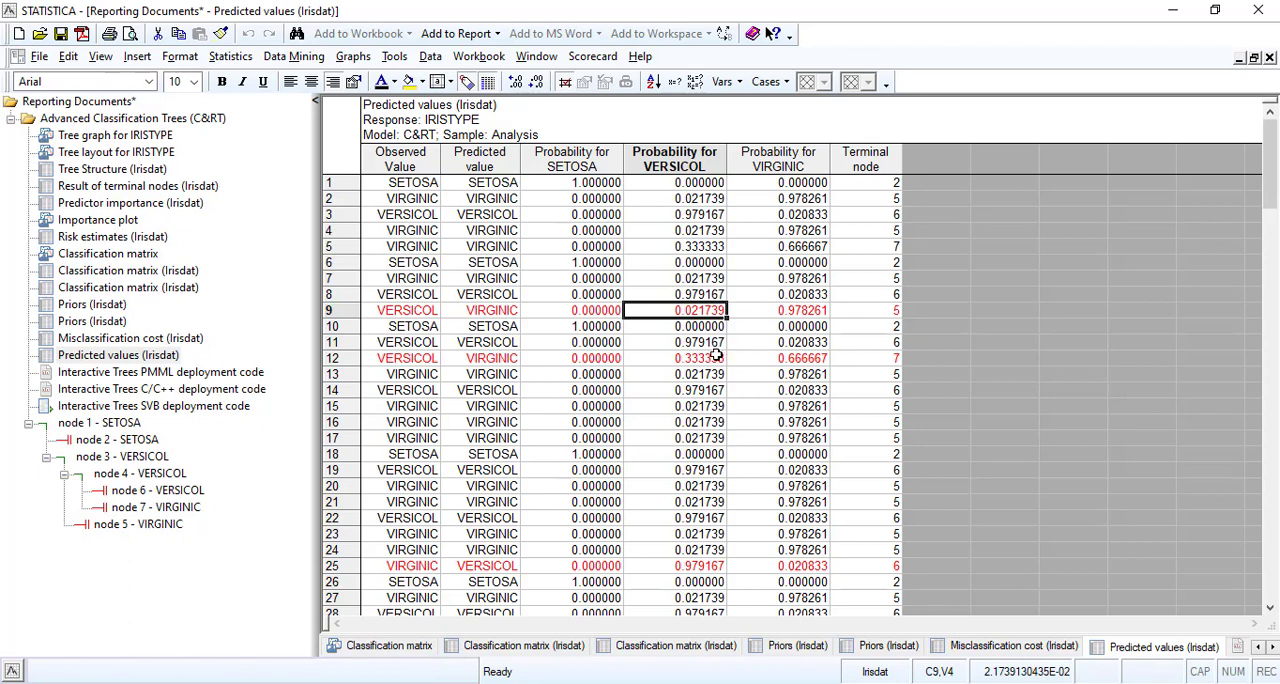
click(697, 360)
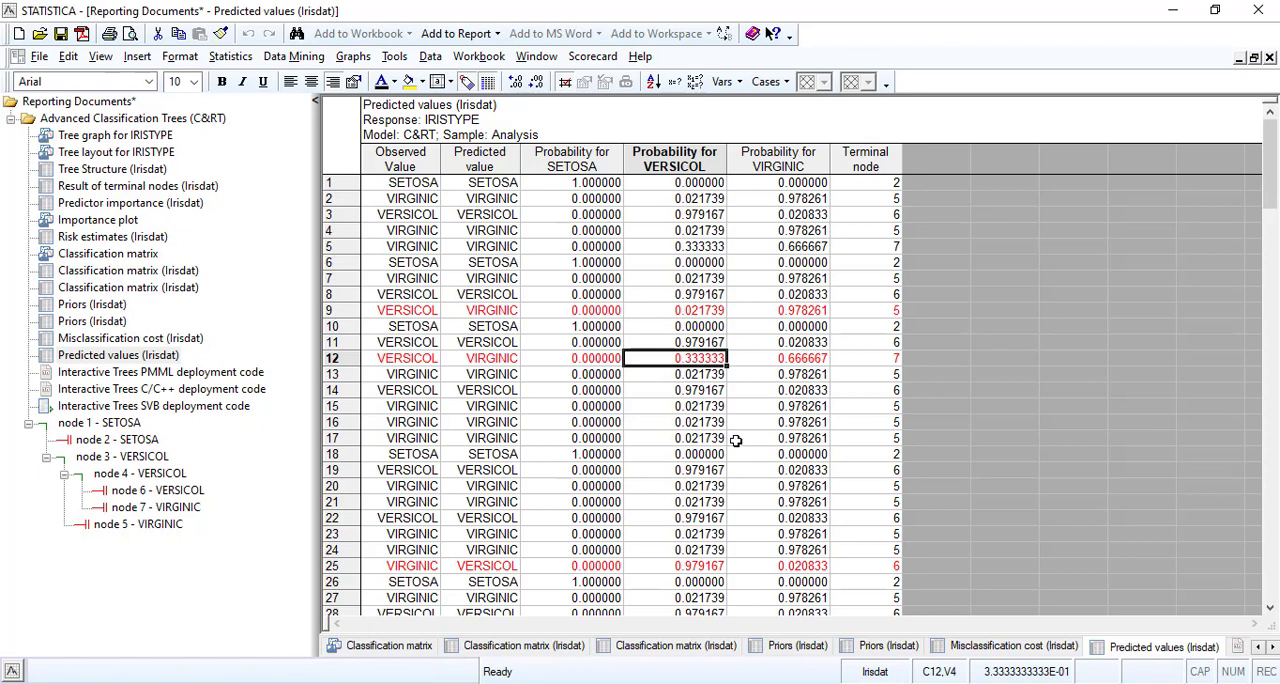
click(804, 364)
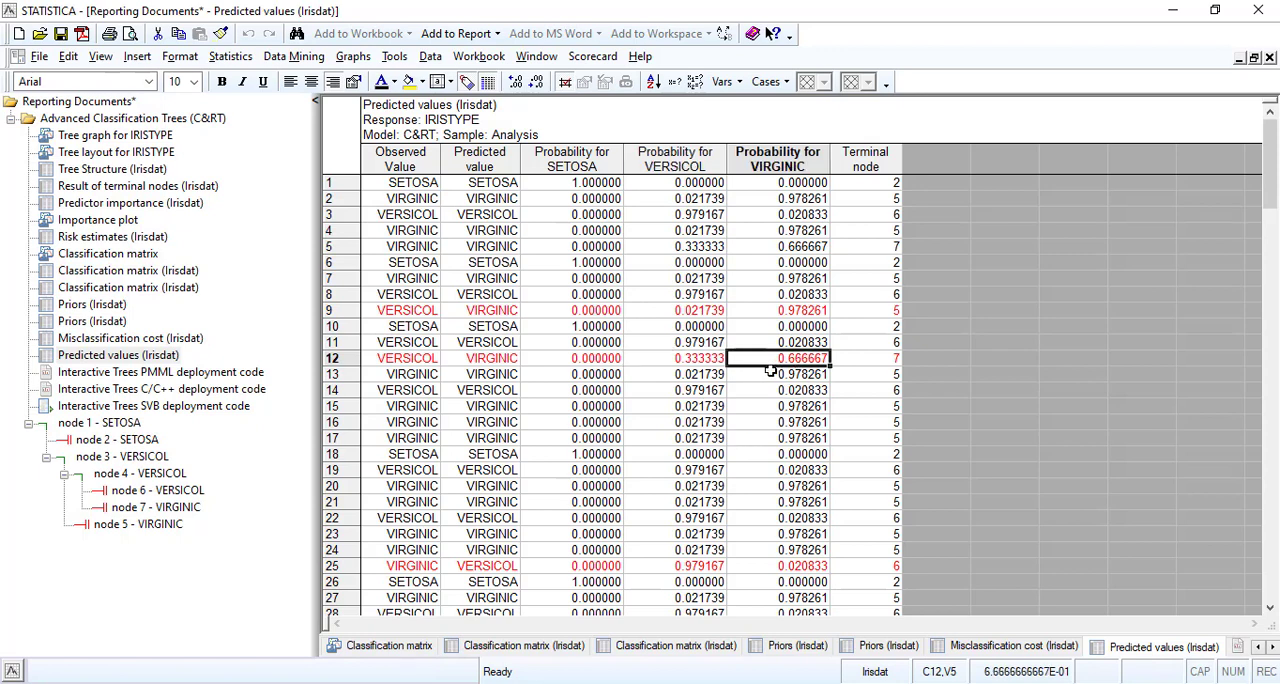
click(786, 375)
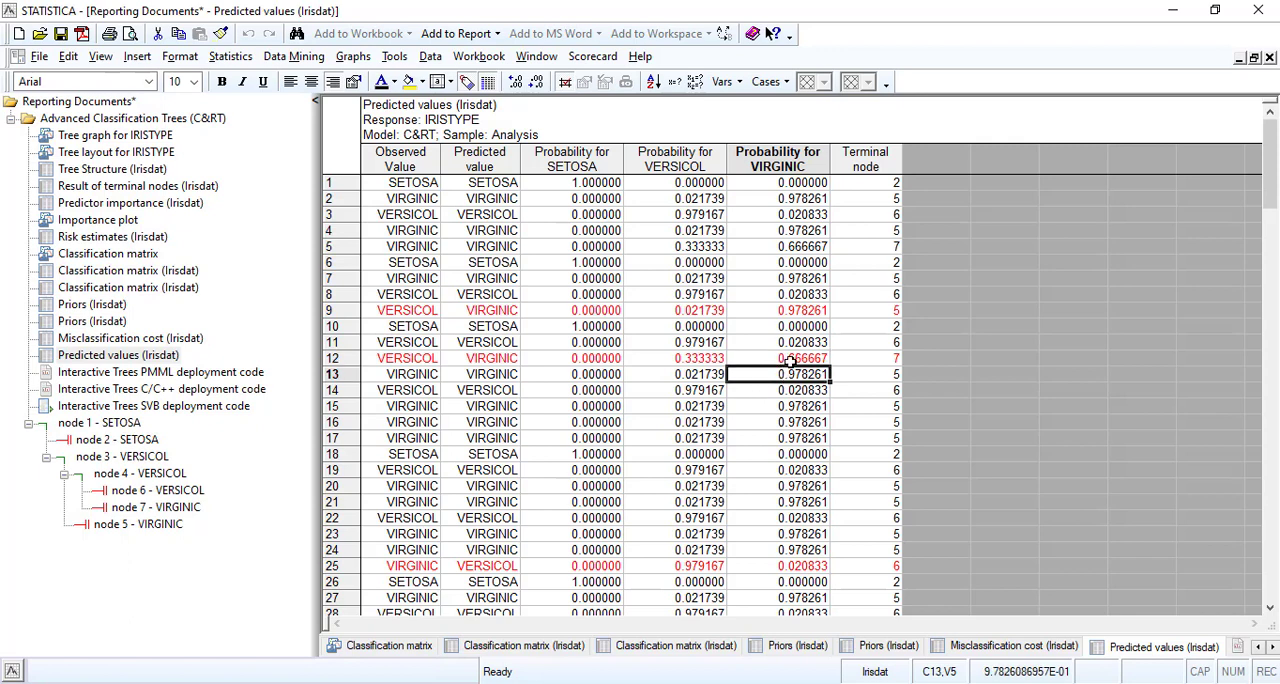
click(790, 360)
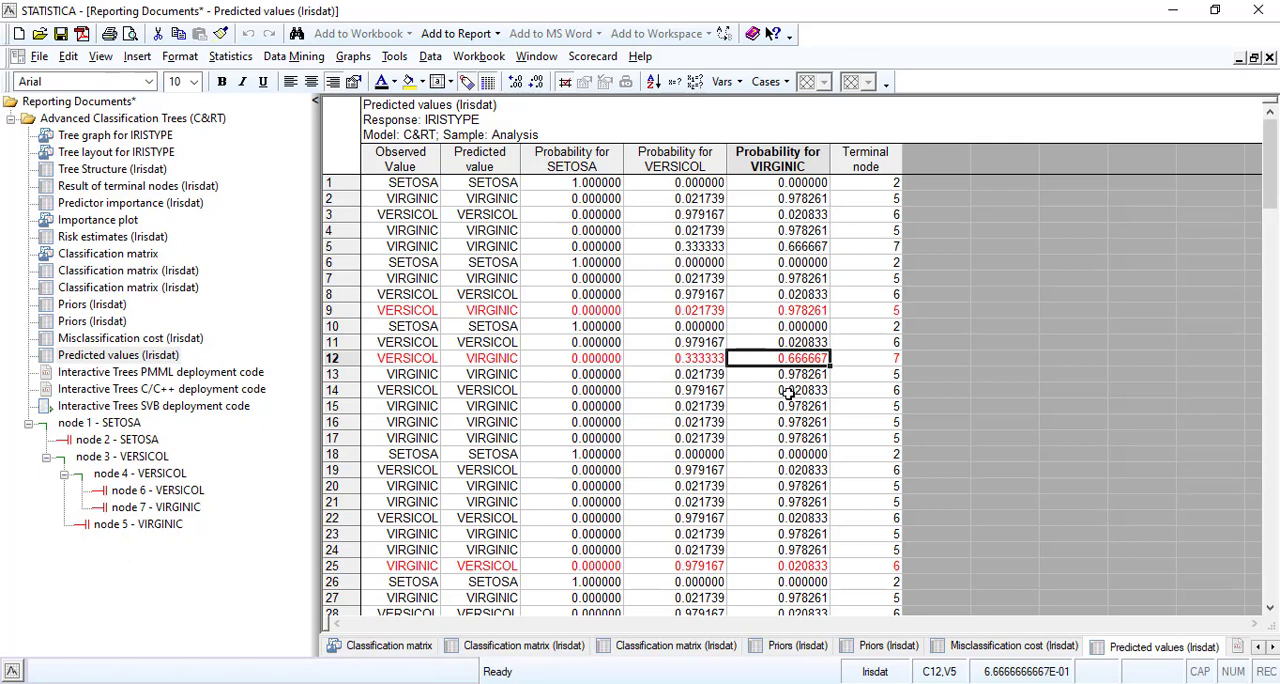
click(804, 312)
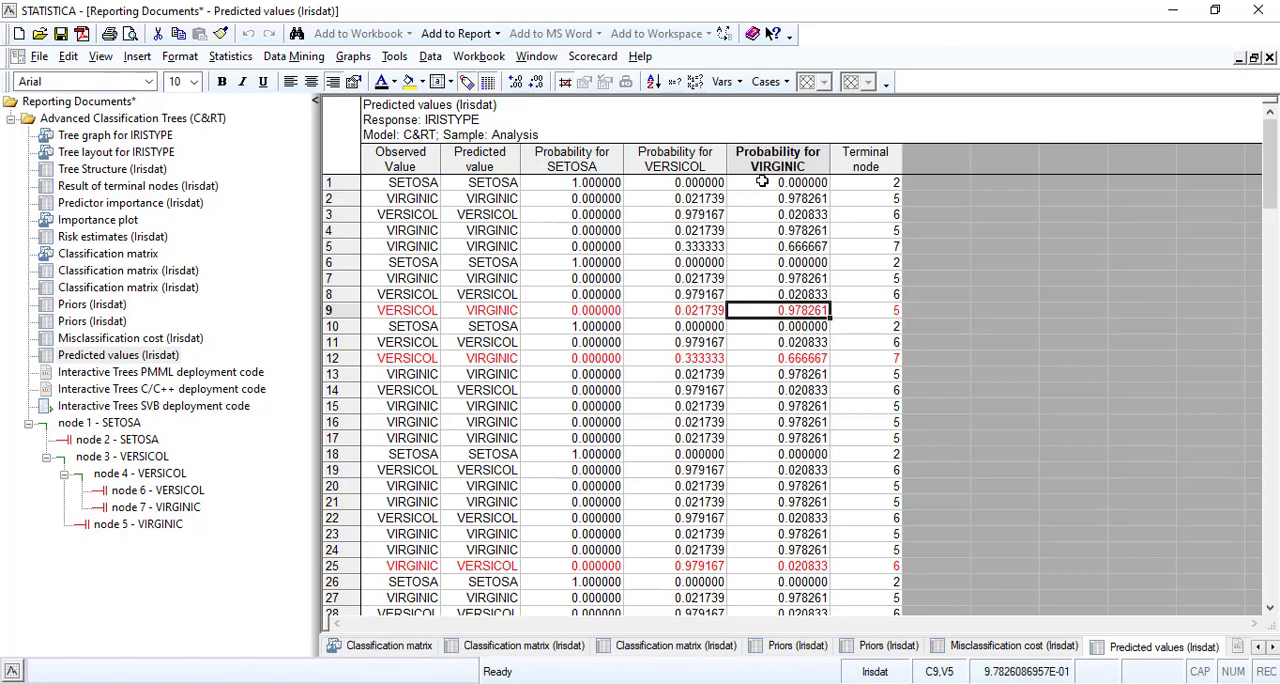
click(716, 316)
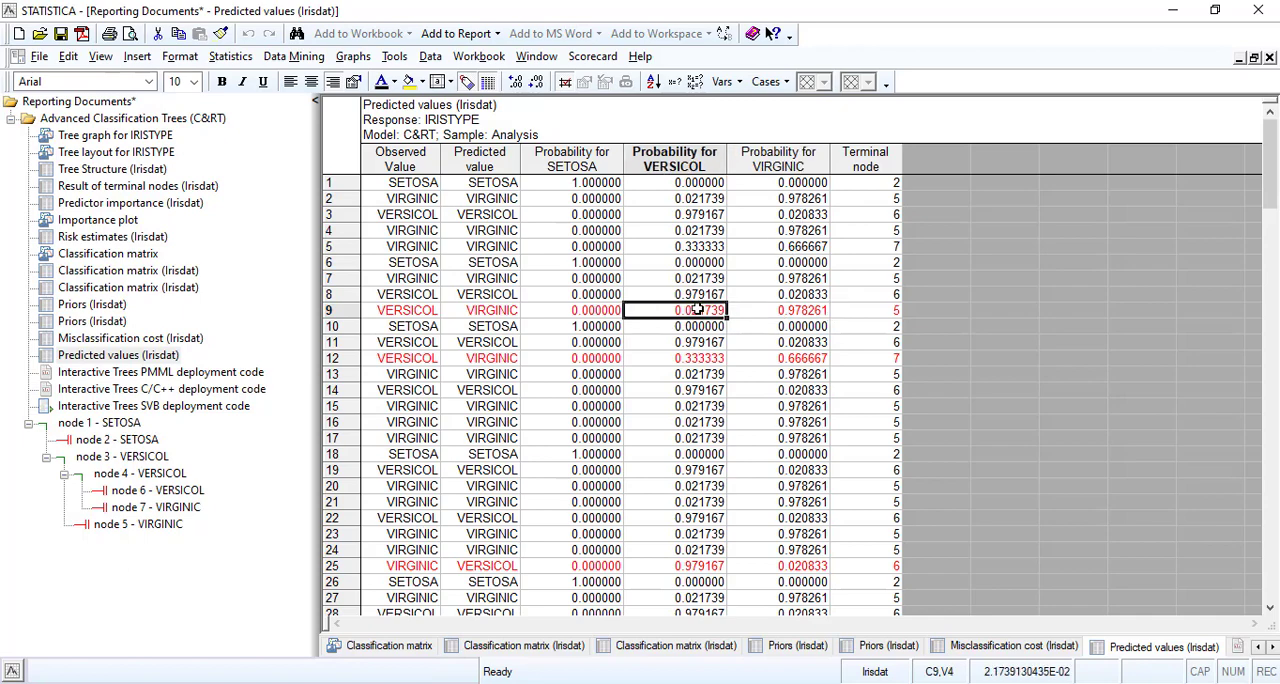
click(583, 360)
Look through all cases of the predicted values table for further red-marked misclassifications, including case 147.
scroll(565, 366, down, 20)
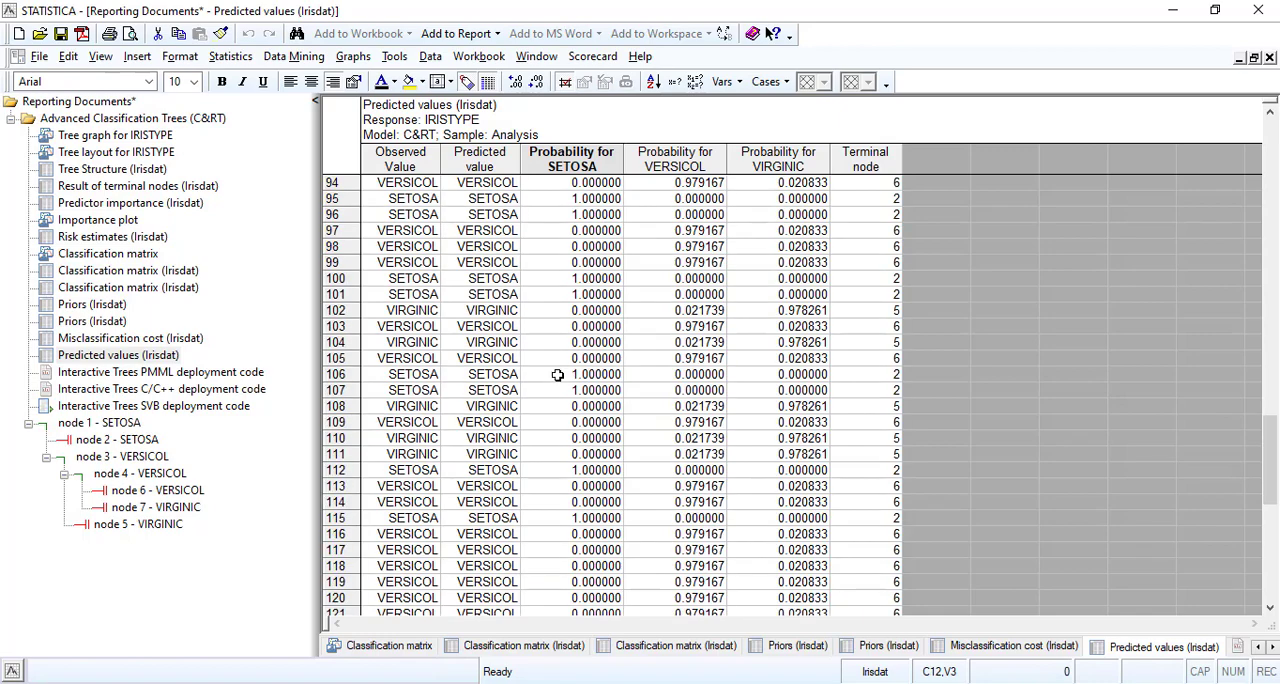
scroll(558, 374, down, 14)
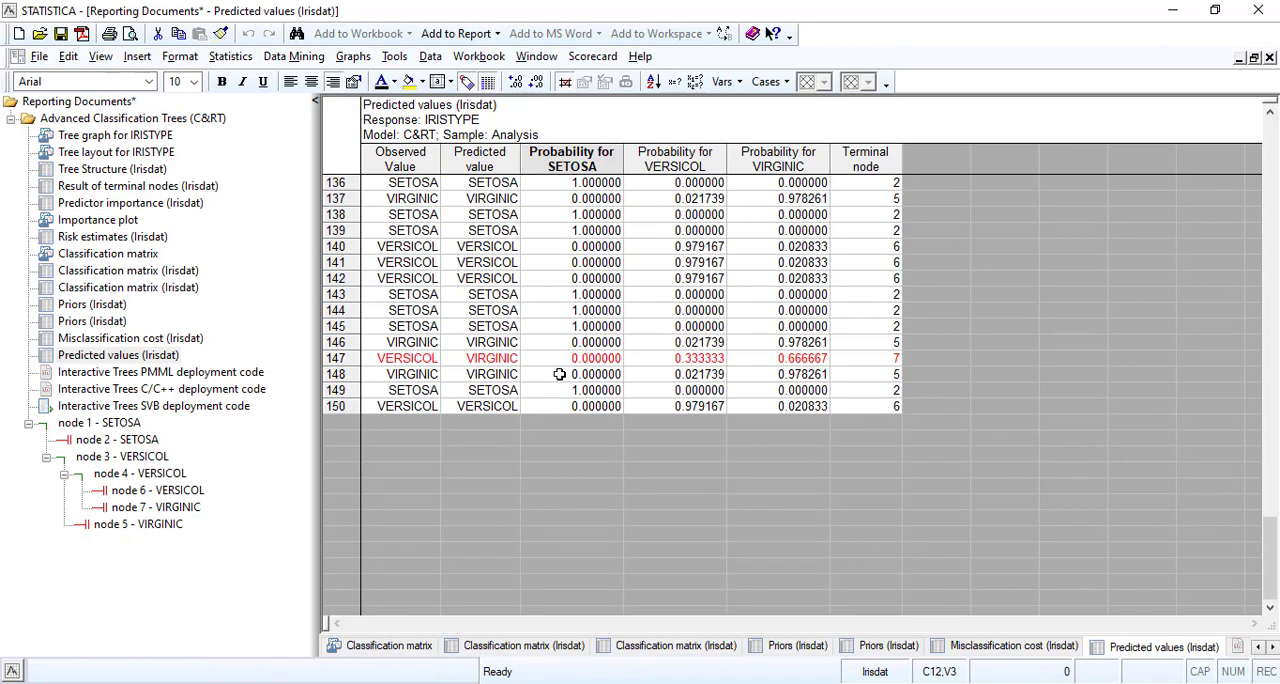
click(428, 358)
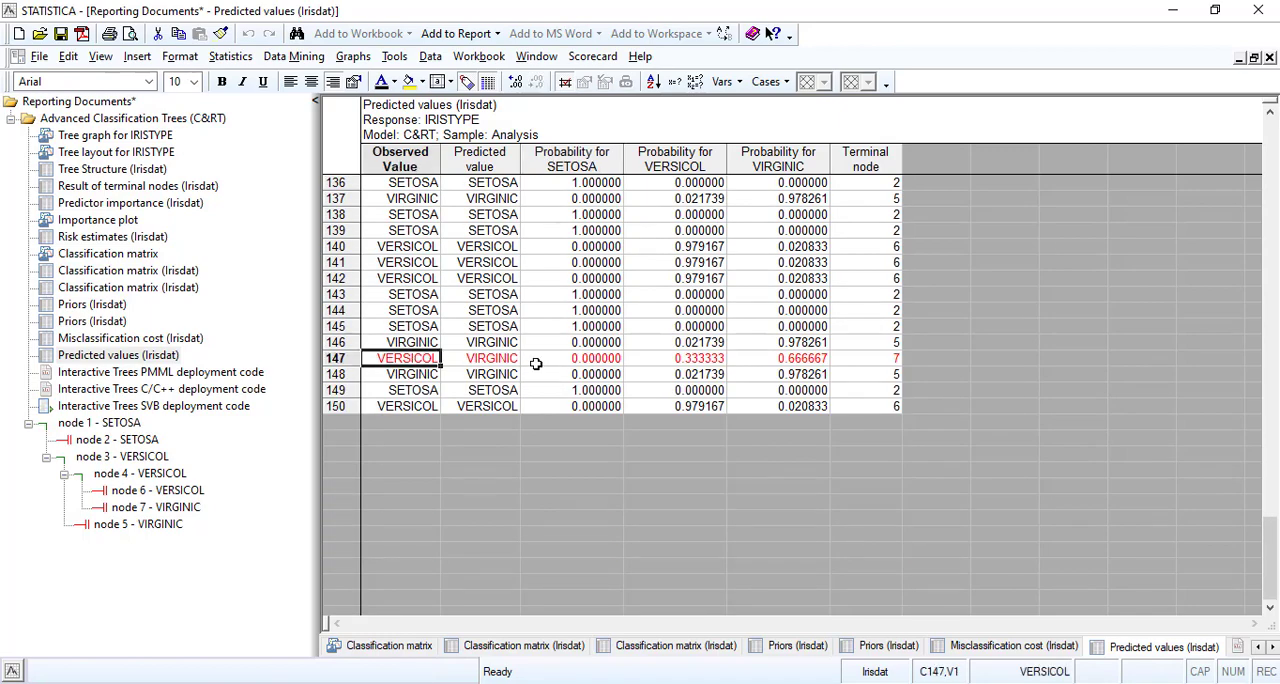
scroll(537, 364, up, 20)
scroll(536, 364, up, 19)
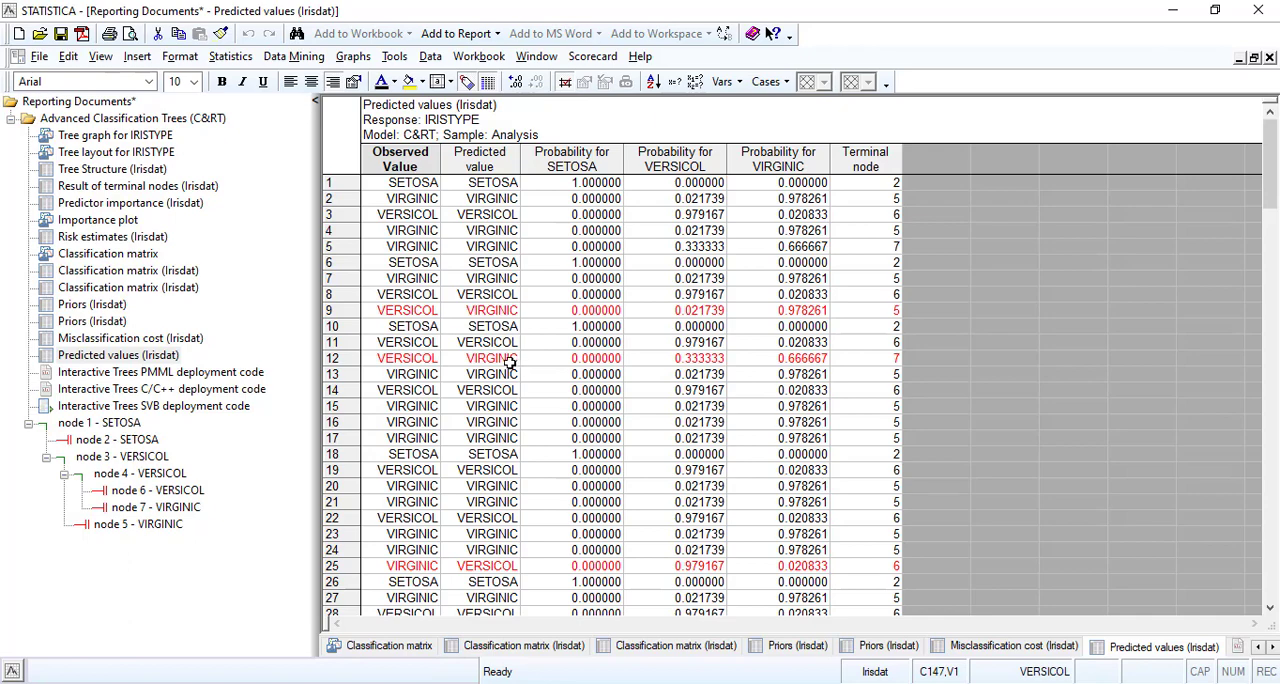
scroll(493, 373, down, 4)
scroll(493, 373, down, 15)
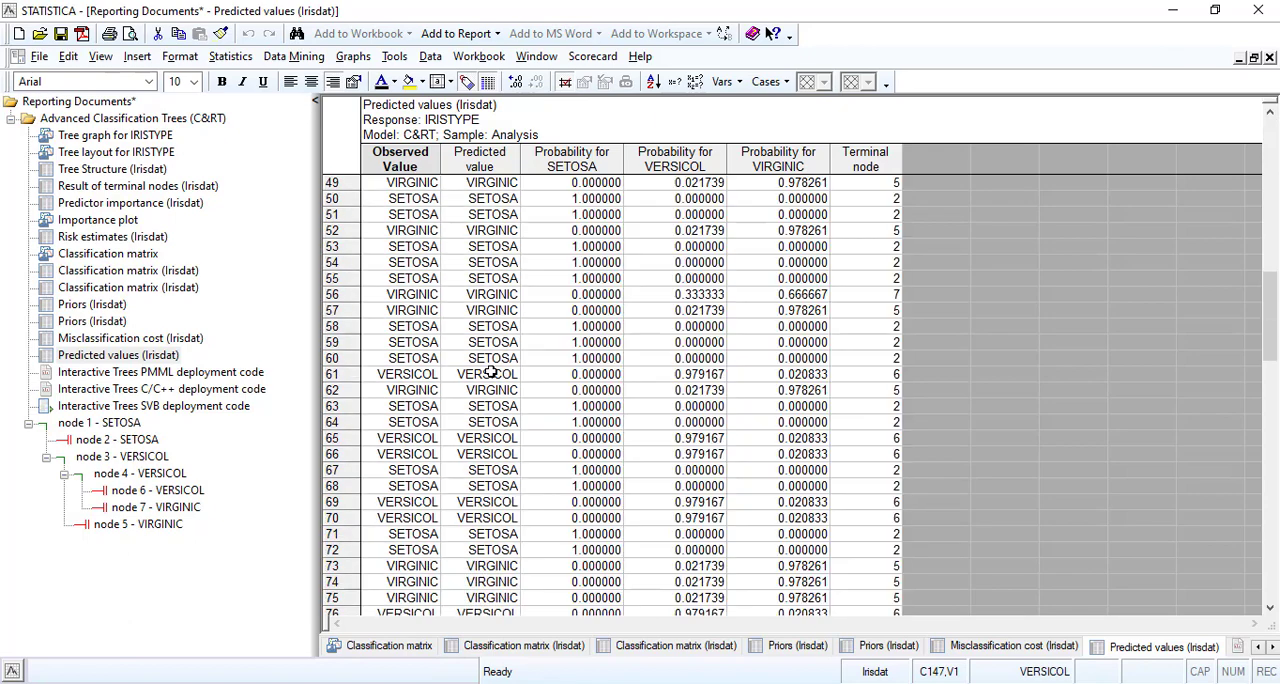
scroll(490, 372, down, 20)
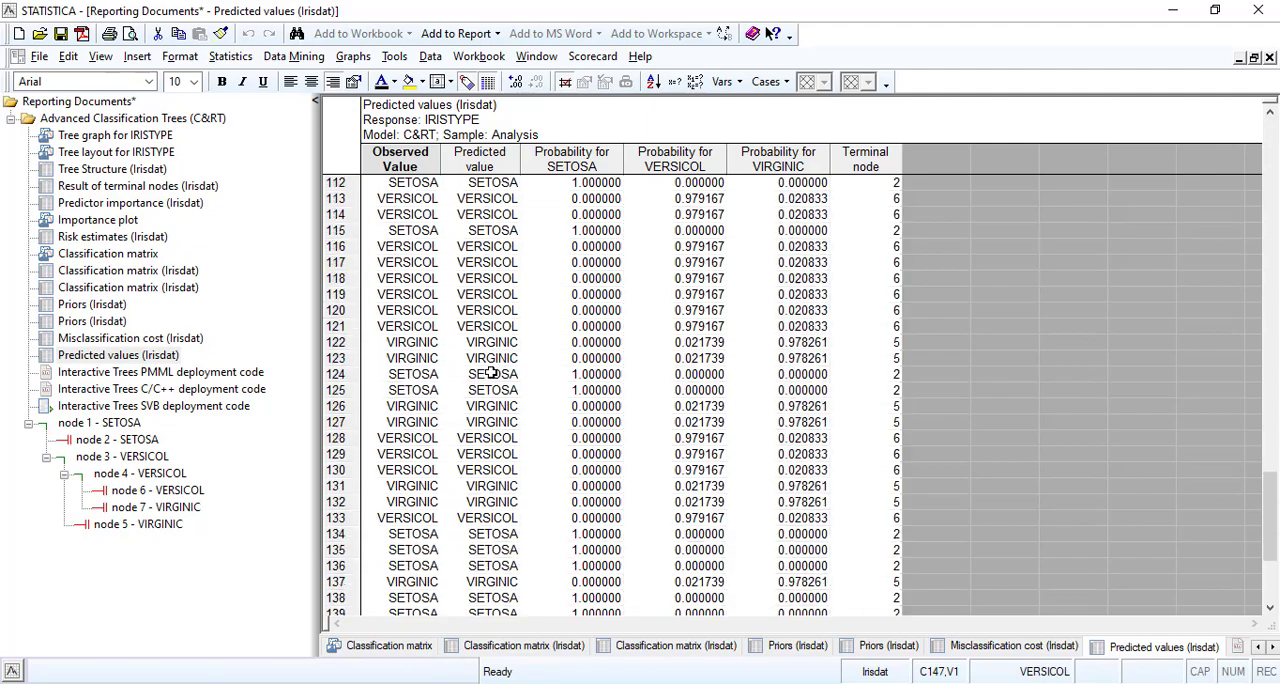
scroll(490, 372, up, 20)
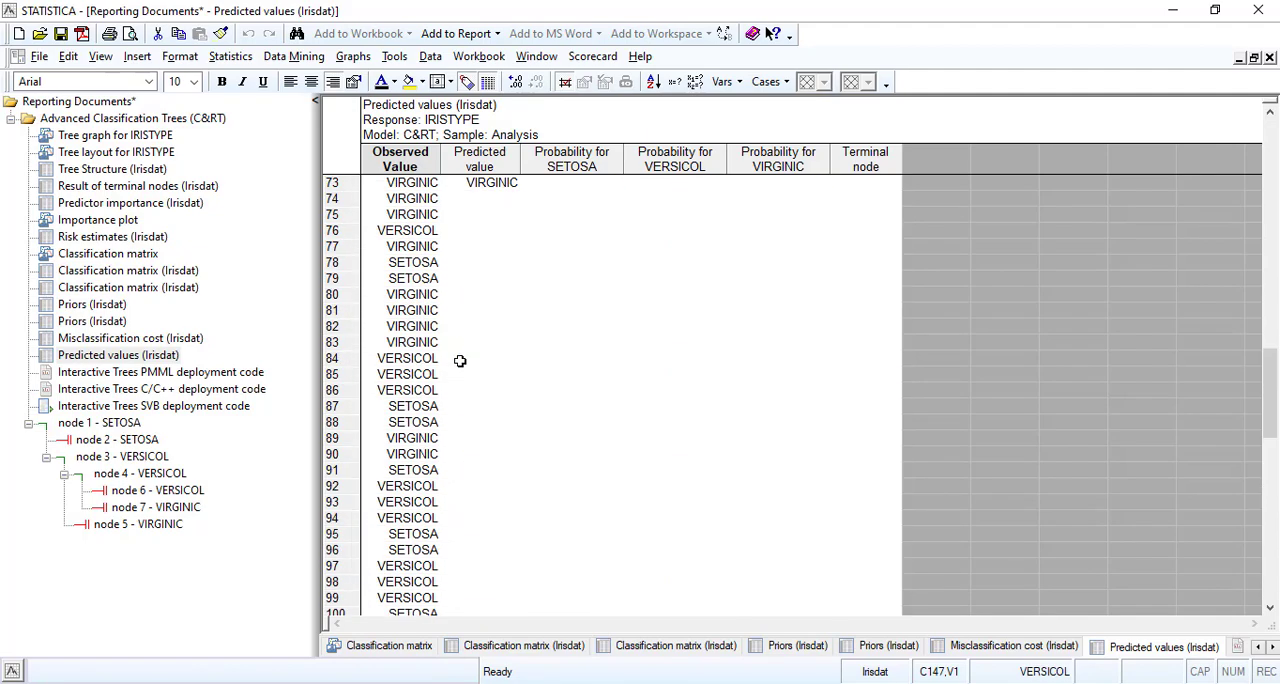
scroll(493, 272, up, 5)
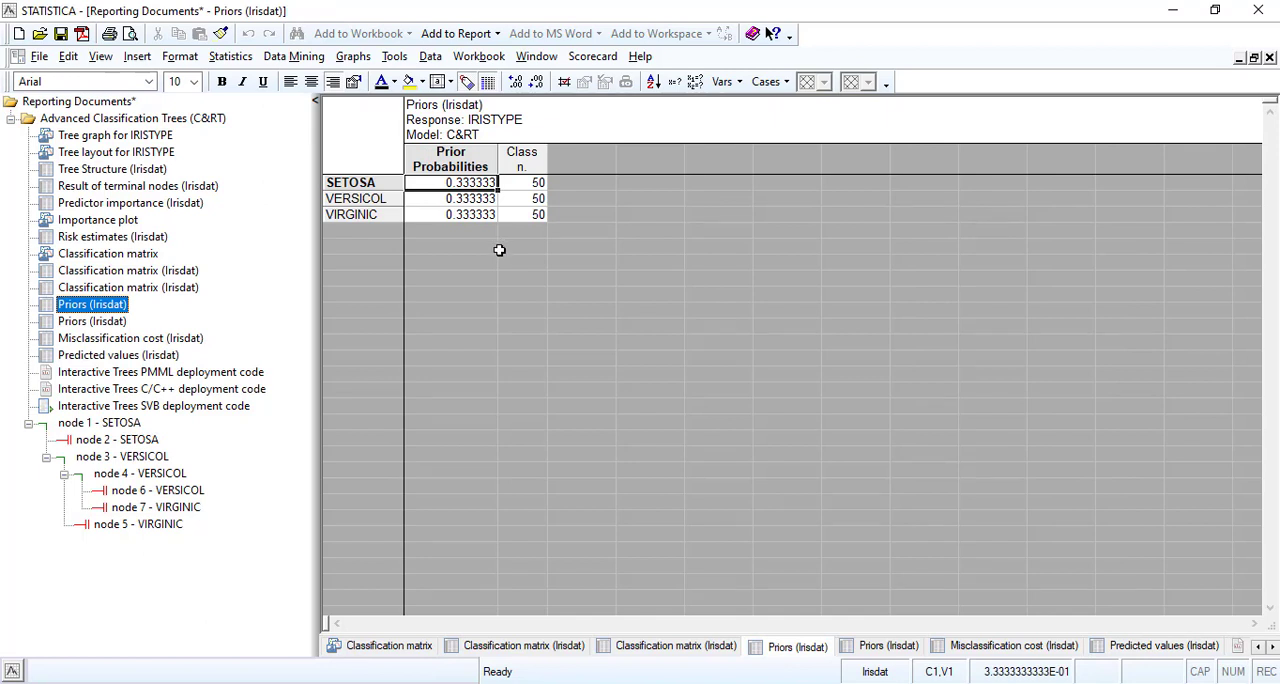
Examine the prior probability and class size of SETOSA, VERSICOL and VIRGINIC in the first Priors (Irisdat) table.
click(466, 199)
click(458, 215)
click(458, 183)
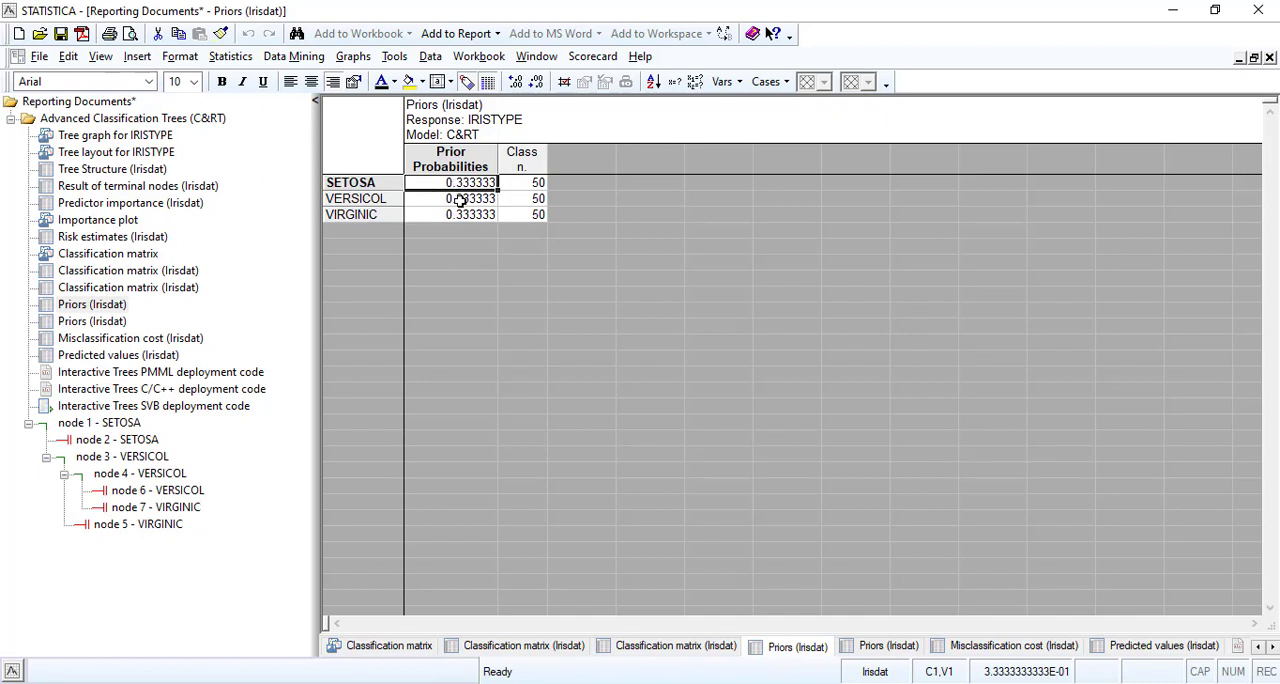
click(458, 199)
click(459, 215)
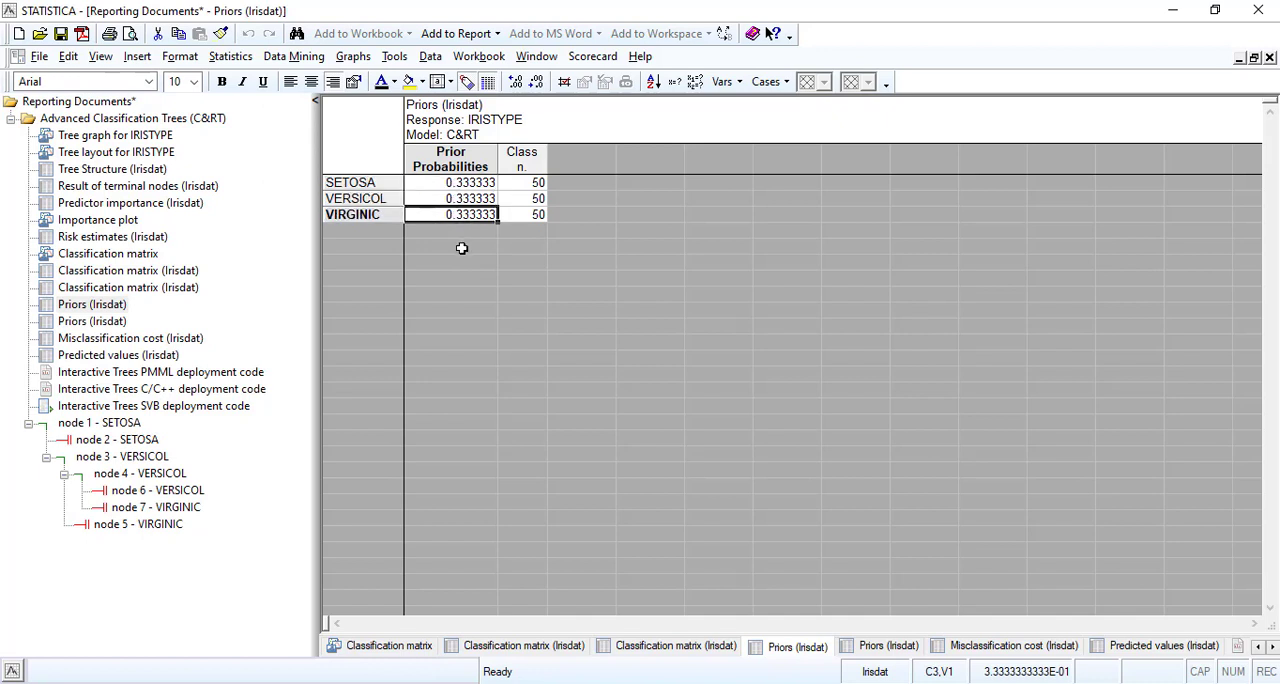
click(464, 183)
click(515, 185)
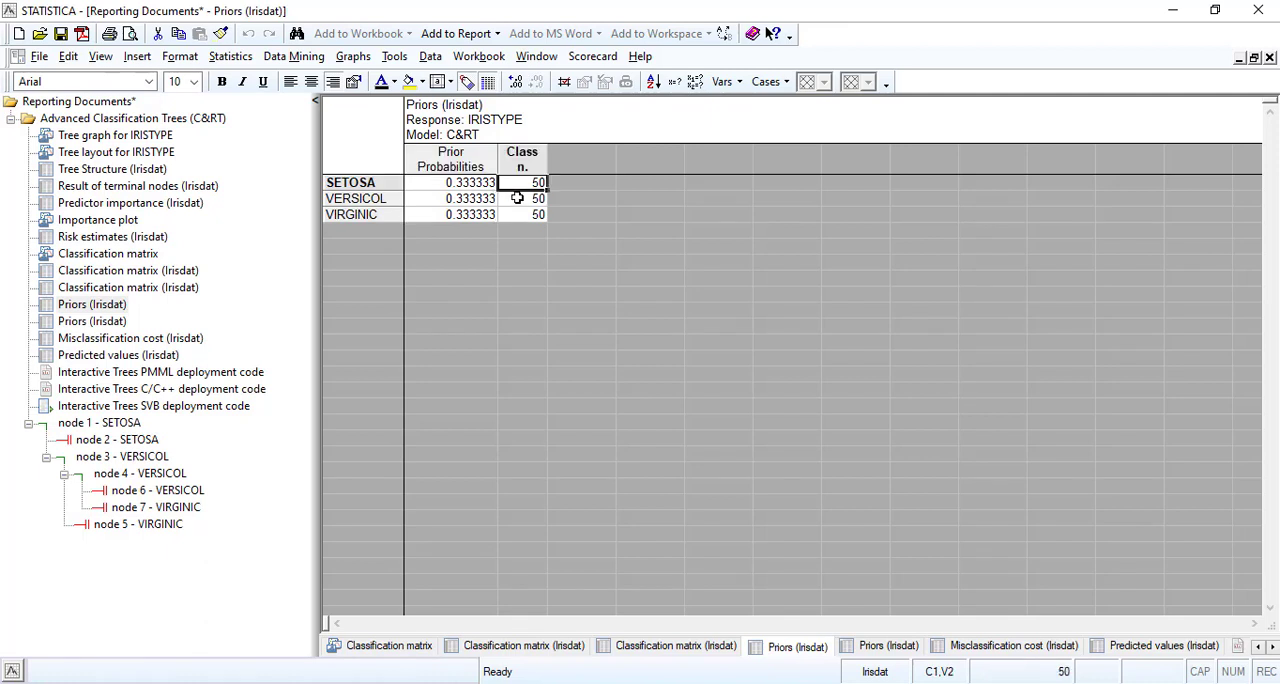
click(520, 199)
click(520, 215)
click(488, 215)
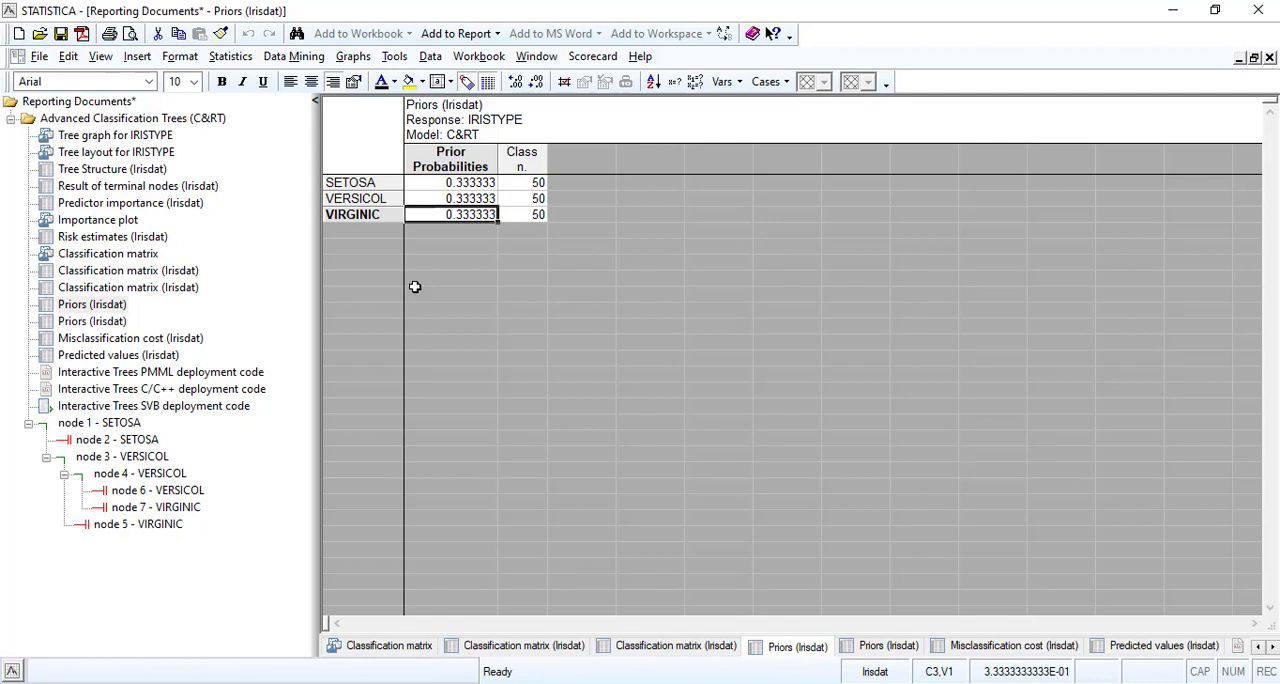
Compare the two Priors (Irisdat) tables by switching between them.
click(90, 321)
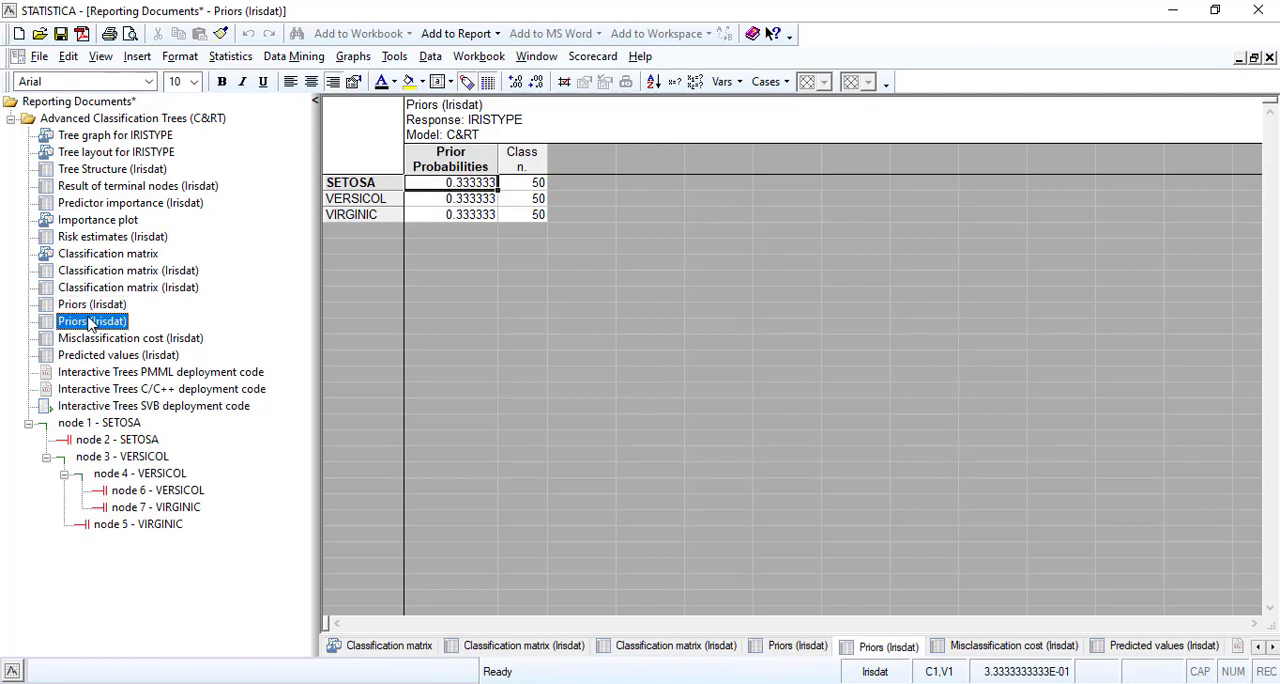
click(98, 304)
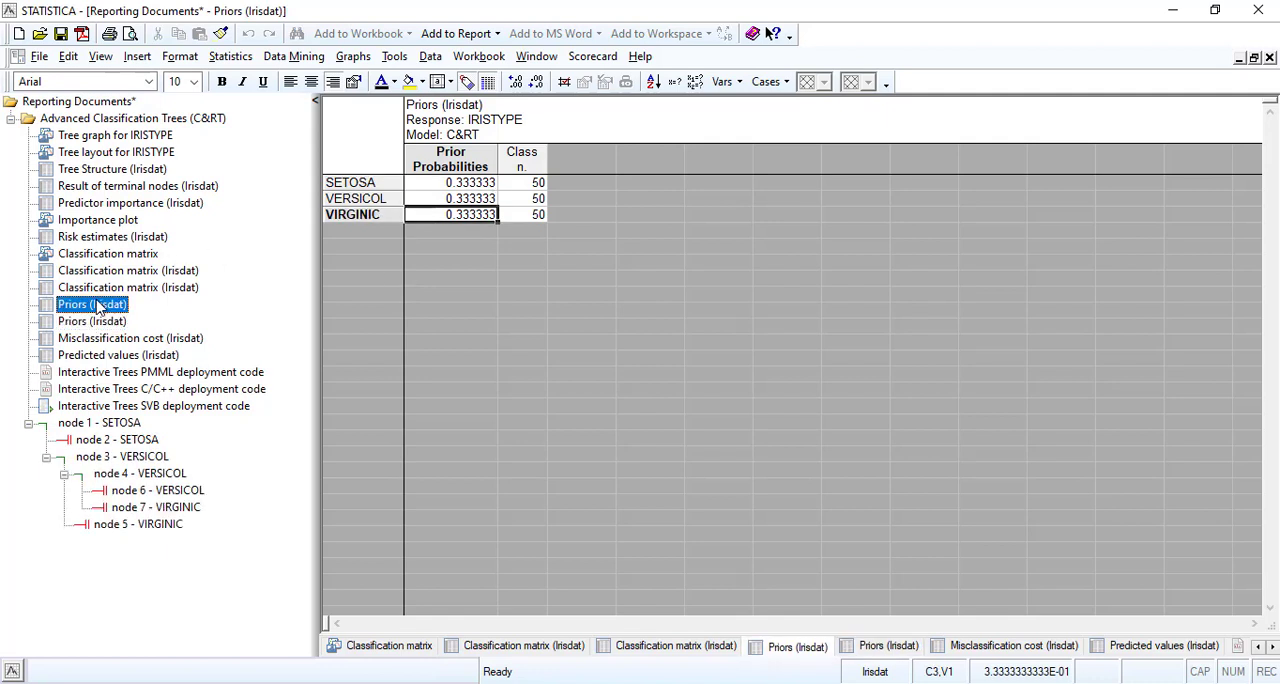
click(92, 322)
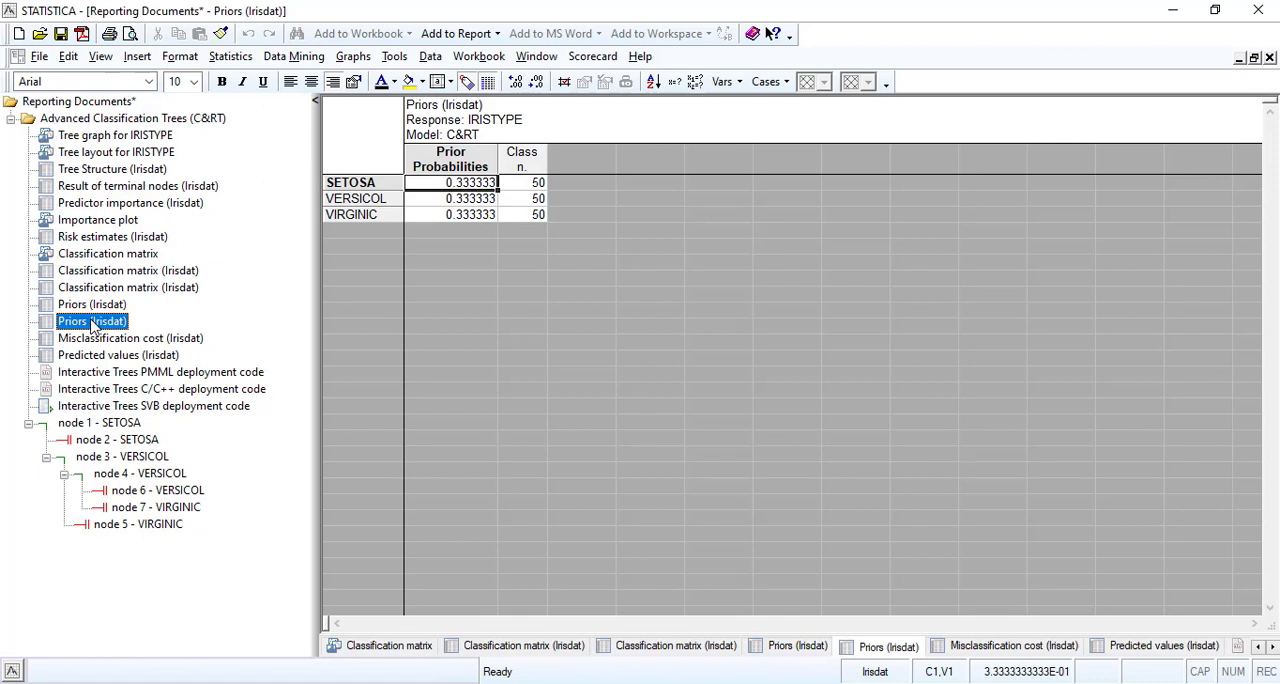
click(105, 305)
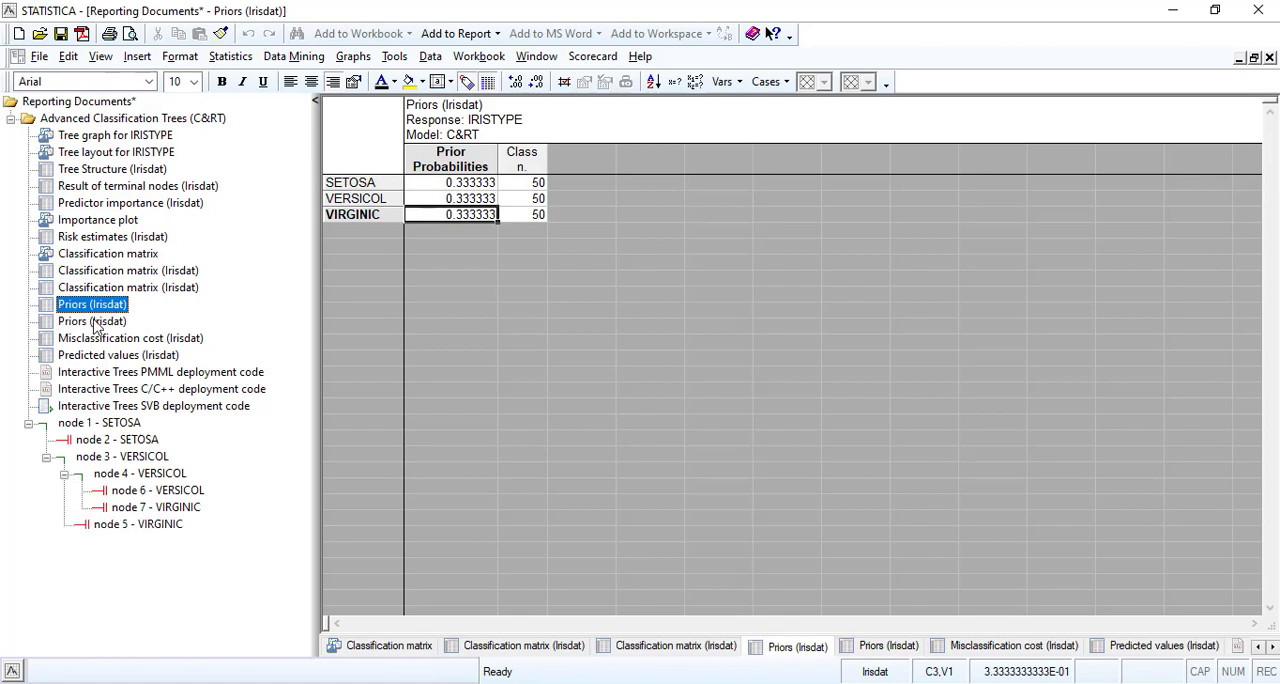
click(95, 324)
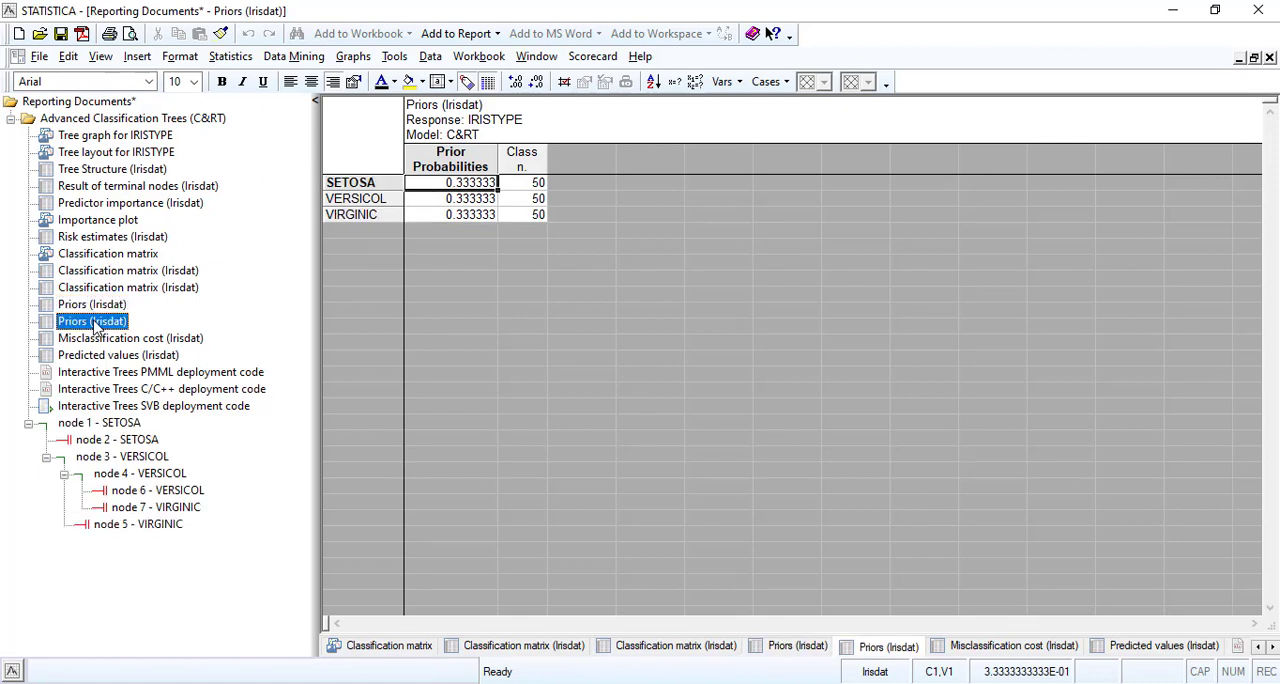
View the Misclassification cost (Irisdat) table, checking it alongside the predicted values.
key(Down)
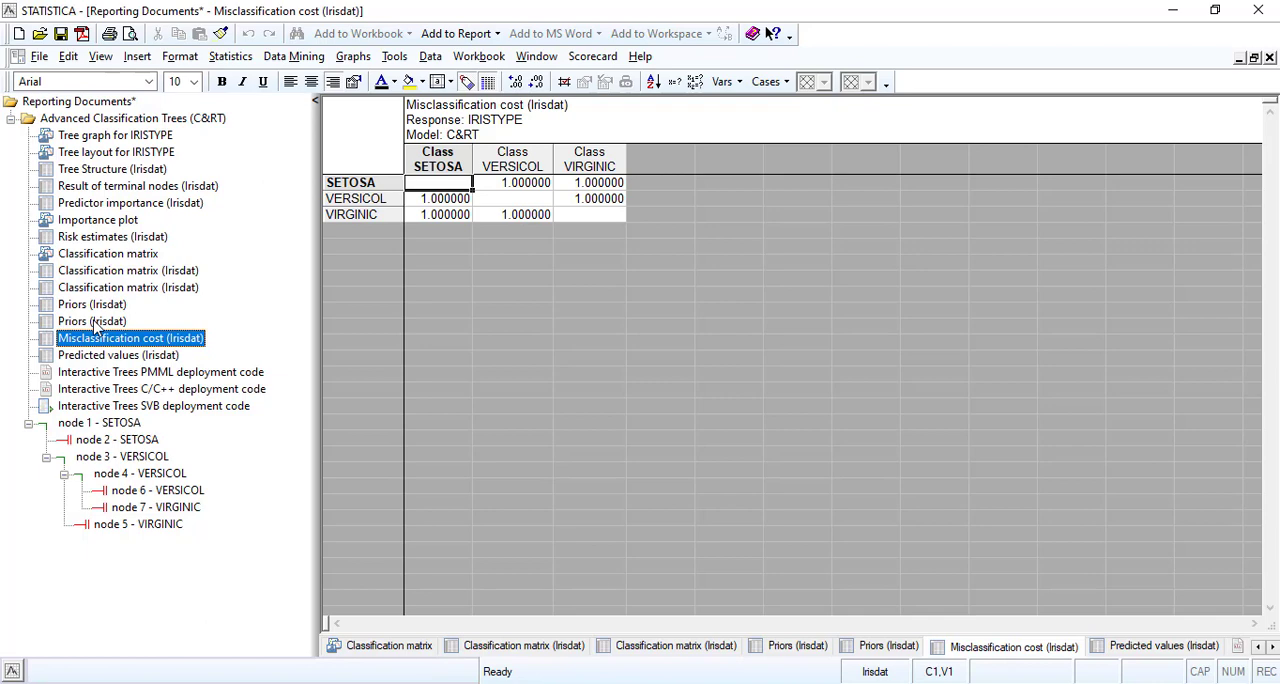
click(138, 357)
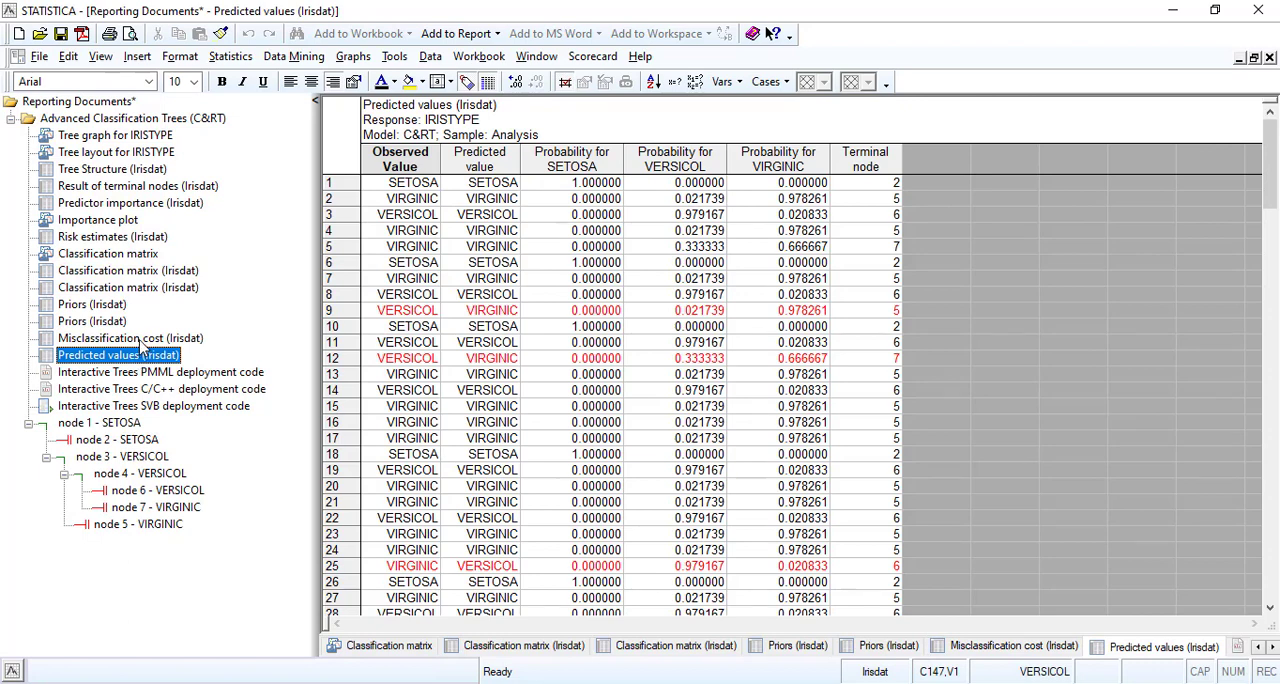
click(141, 340)
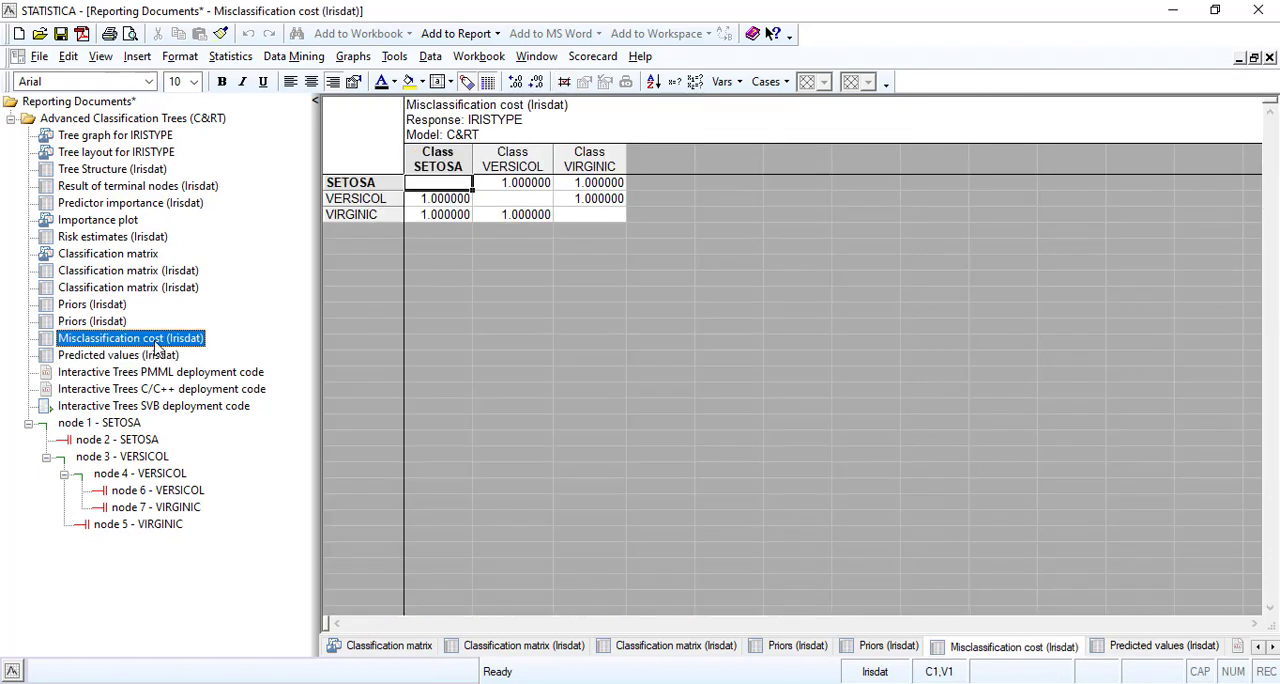